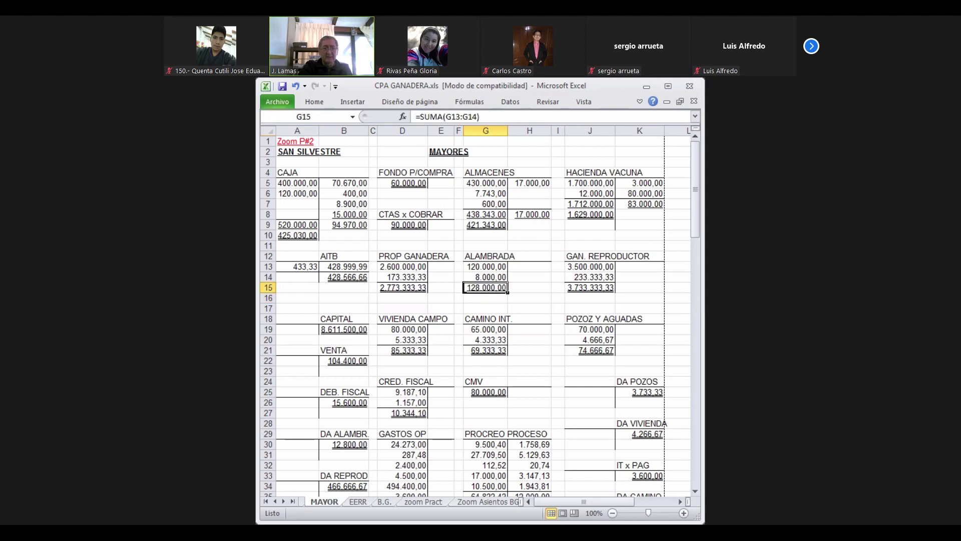
- Examine the GAN. REPRODUCTOR account's total and the CAPITAL account's balance on the MAYOR sheet
{"action": "left_click", "coordinate": [558, 287]}
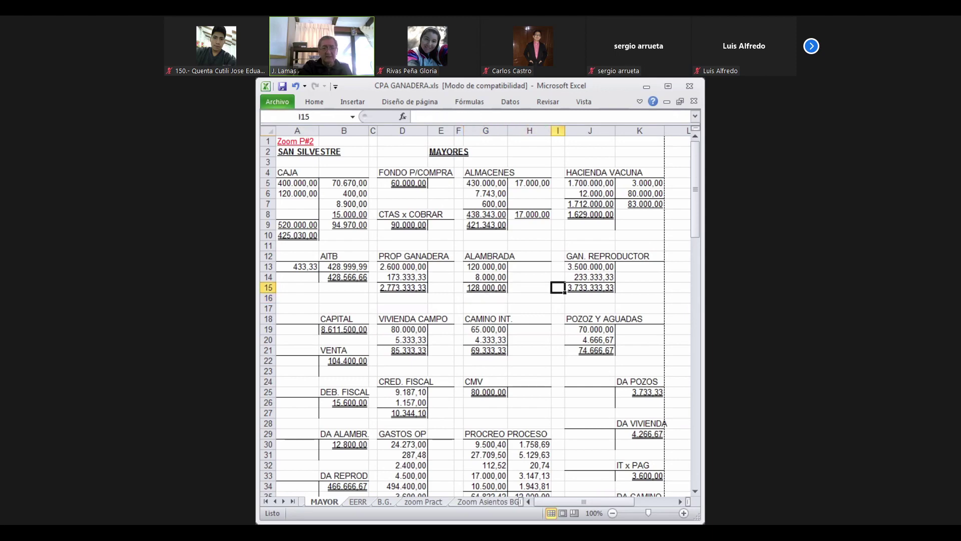
{"action": "left_click", "coordinate": [558, 297]}
{"action": "left_click", "coordinate": [590, 298]}
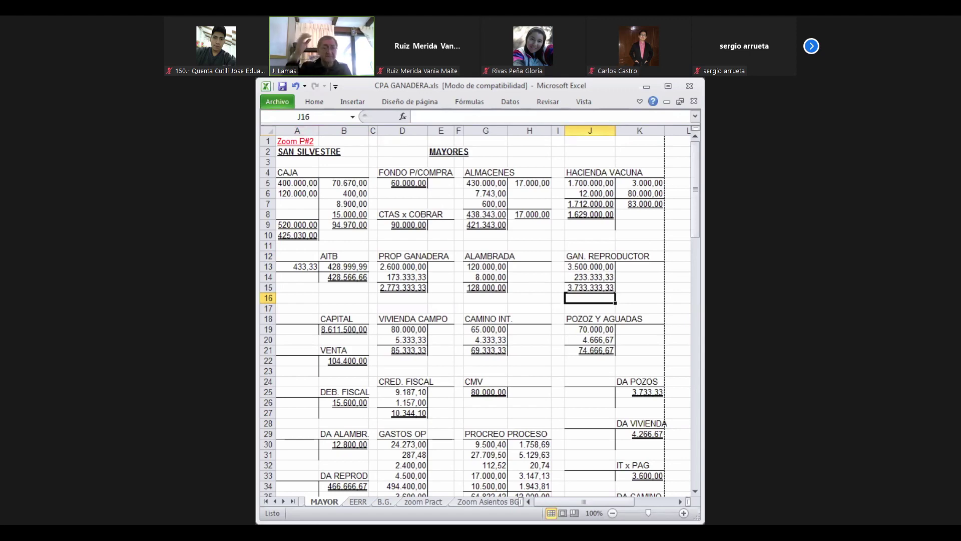
{"action": "key", "text": "Down"}
{"action": "key", "text": "Down"}
{"action": "key", "text": "Down"}
{"action": "key", "text": "Left"}
{"action": "key", "text": "Left"}
{"action": "key", "text": "Left"}
{"action": "key", "text": "Left"}
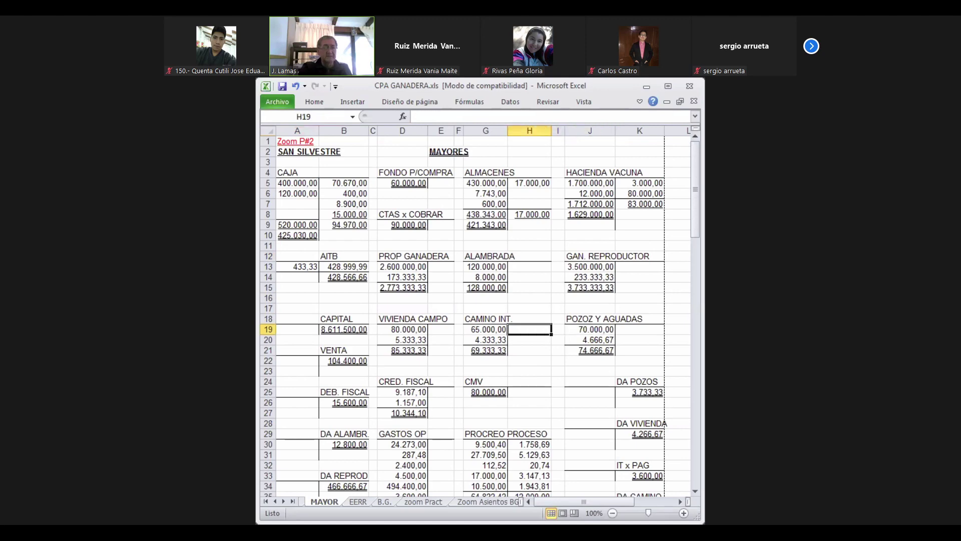
{"action": "key", "text": "Left"}
{"action": "key", "text": "Left"}
{"action": "key", "text": "Left"}
{"action": "key", "text": "Left"}
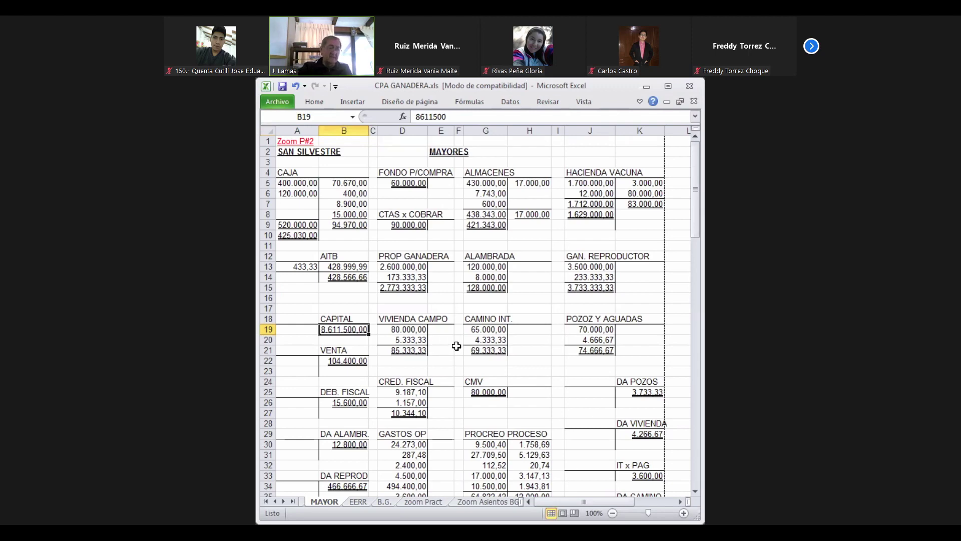
- Examine the entries and totals of the VIVIENDA CAMPO and CAMINO INT. accounts
{"action": "key", "text": "Right"}
{"action": "key", "text": "Right"}
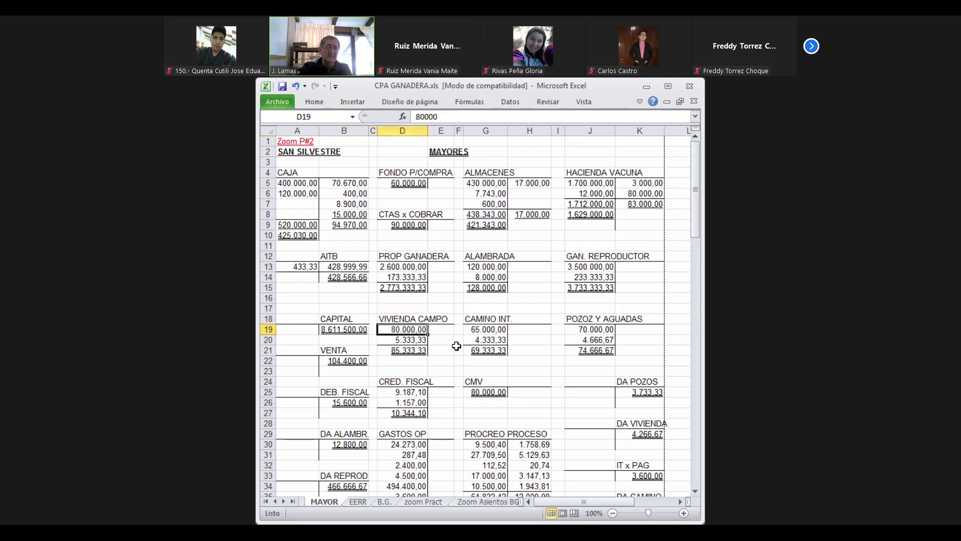
{"action": "key", "text": "Down"}
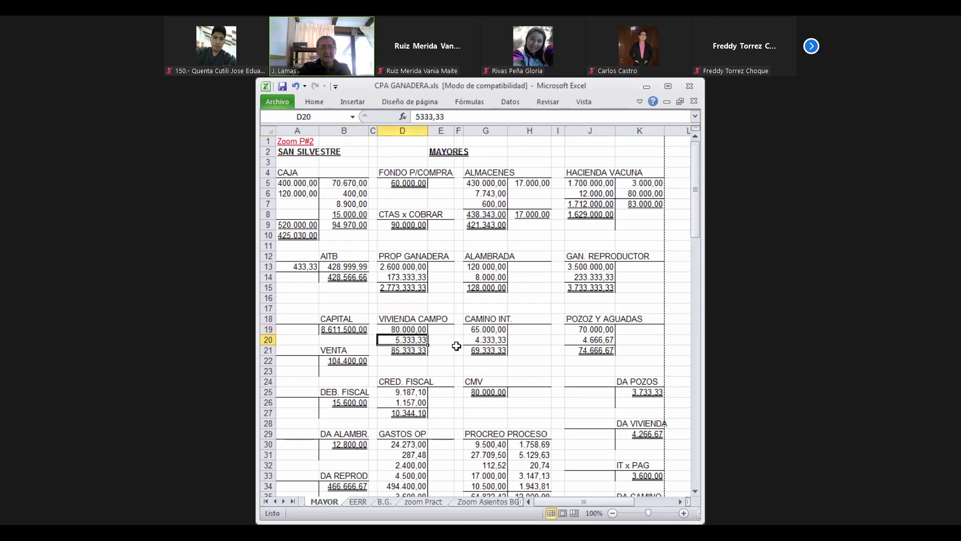
{"action": "key", "text": "Down"}
{"action": "key", "text": "Down"}
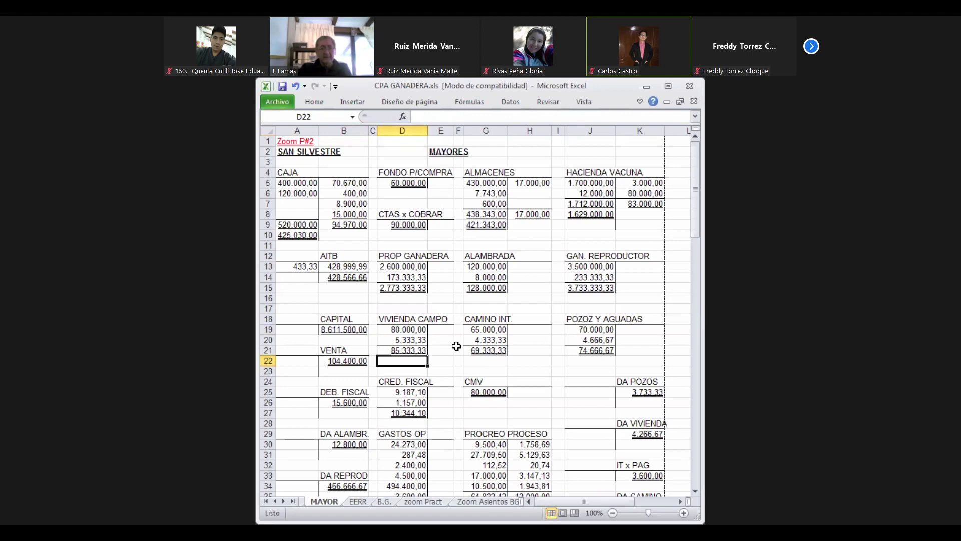
{"action": "key", "text": "Right"}
{"action": "key", "text": "Right"}
{"action": "key", "text": "Right"}
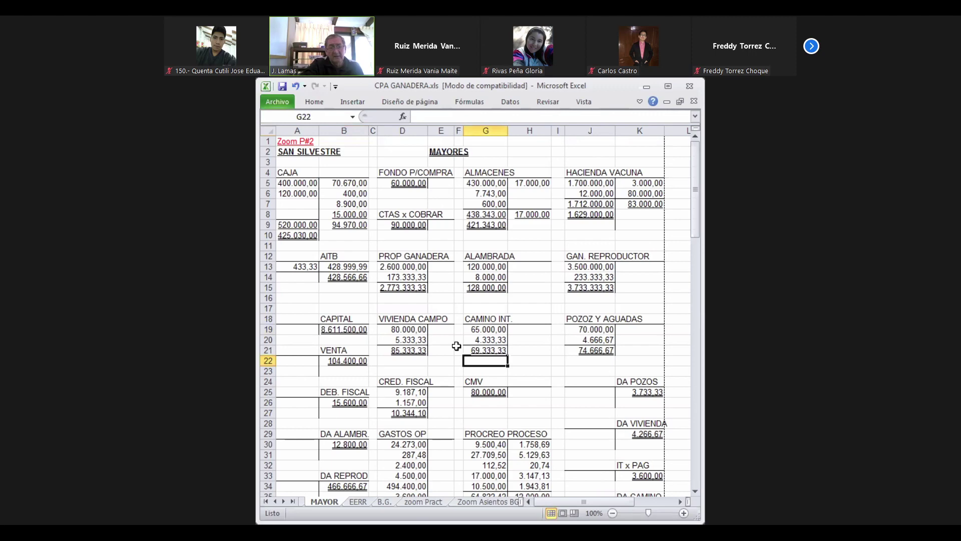
{"action": "key", "text": "Up"}
{"action": "key", "text": "Up"}
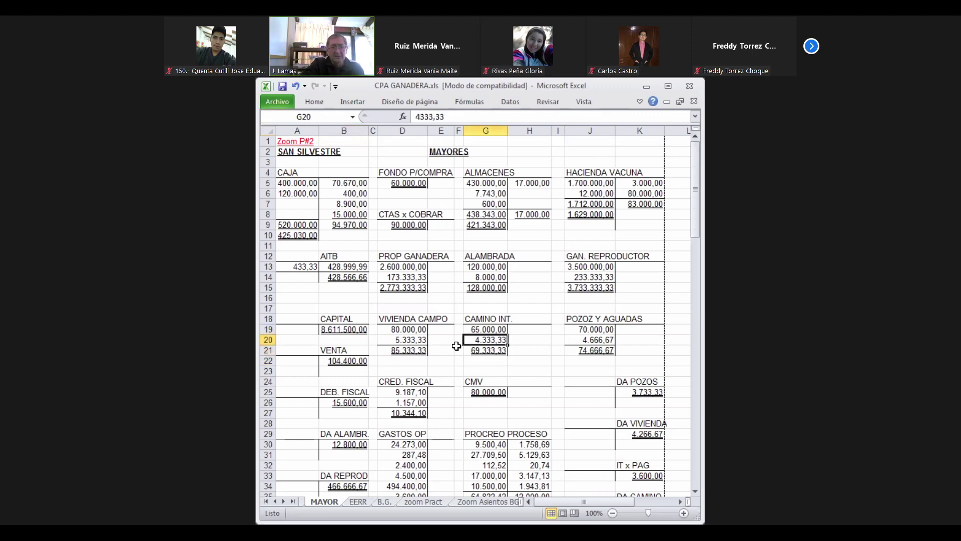
{"action": "key", "text": "Down"}
{"action": "key", "text": "Down"}
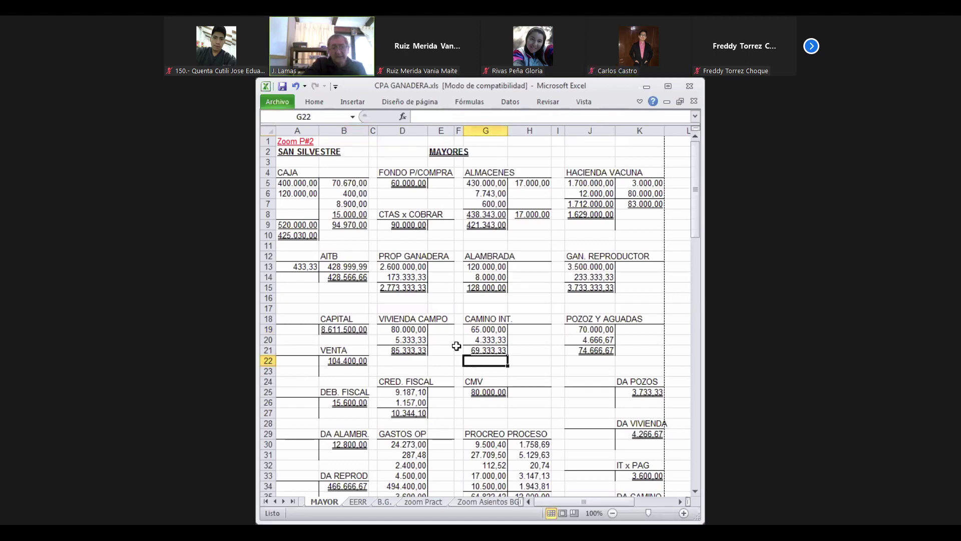
- Examine the POZOZ Y AGUADAS account and look over the remaining ledger accounts down to row 44
{"action": "key", "text": "Right"}
{"action": "key", "text": "Right"}
{"action": "key", "text": "Right"}
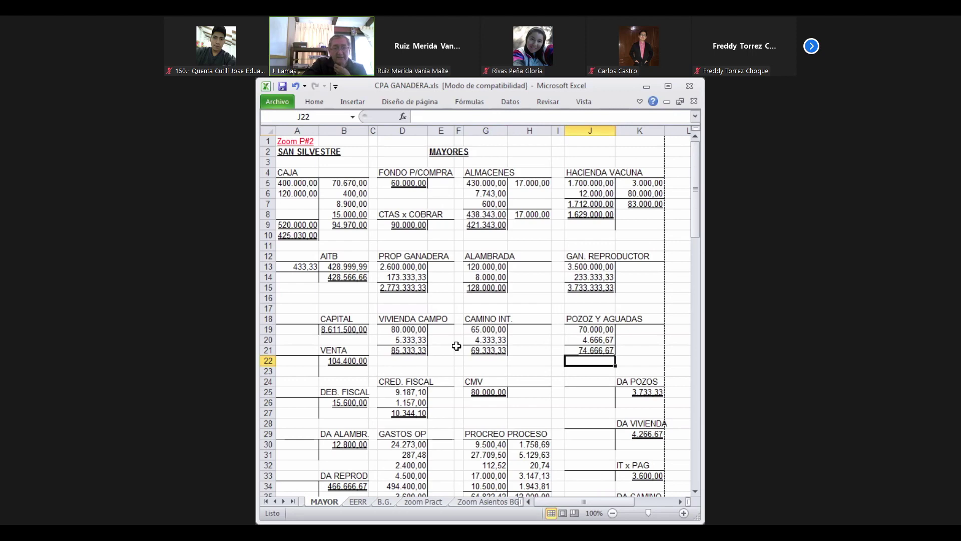
{"action": "key", "text": "Down"}
{"action": "key", "text": "Down"}
{"action": "key", "text": "Down"}
{"action": "key", "text": "Down"}
{"action": "key", "text": "Down"}
{"action": "key", "text": "Down"}
{"action": "key", "text": "Down"}
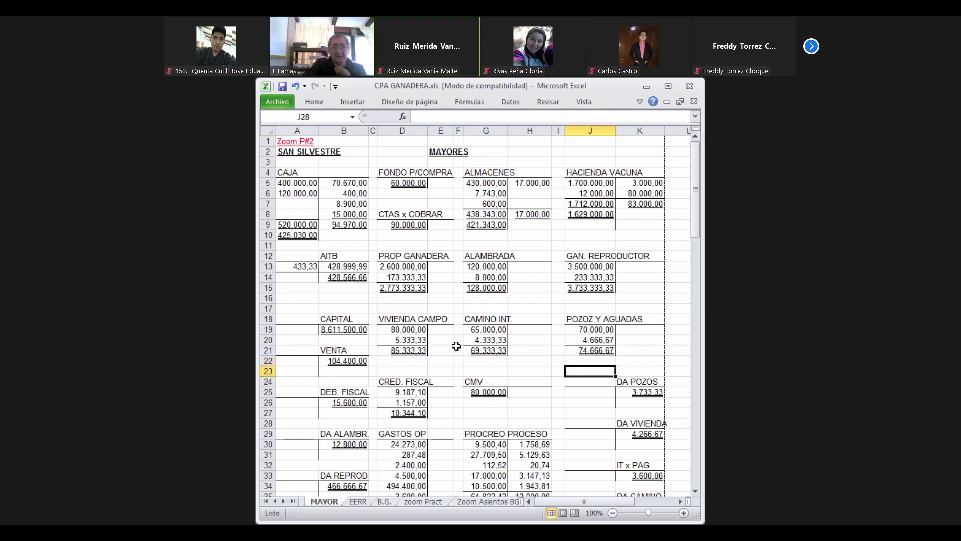
{"action": "key", "text": "Down"}
{"action": "key", "text": "Down"}
{"action": "key", "text": "Down"}
{"action": "key", "text": "Down"}
{"action": "key", "text": "Down"}
{"action": "key", "text": "Down"}
{"action": "key", "text": "Down"}
{"action": "key", "text": "Down"}
{"action": "key", "text": "Down"}
{"action": "key", "text": "Down"}
{"action": "key", "text": "Down"}
{"action": "key", "text": "Down"}
{"action": "key", "text": "Down"}
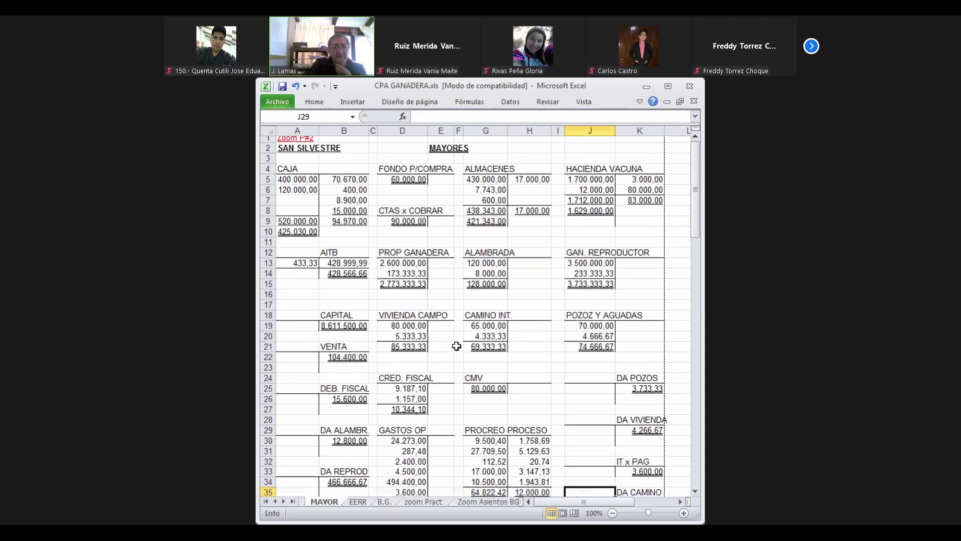
{"action": "key", "text": "Down"}
{"action": "key", "text": "Down"}
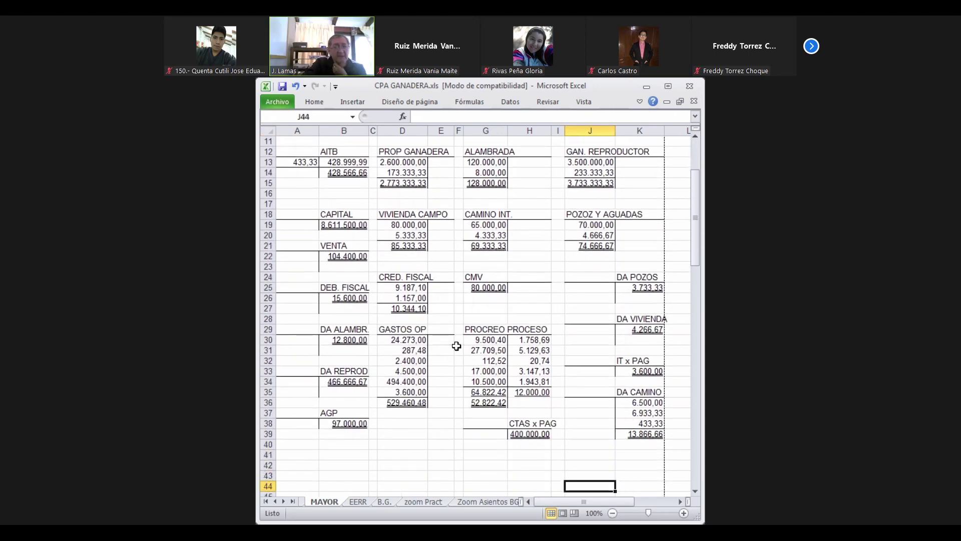
- Return to the VENTA account and examine its balance in cell B22
{"action": "key", "text": "Up"}
{"action": "key", "text": "Up"}
{"action": "key", "text": "Up"}
{"action": "key", "text": "Up"}
{"action": "key", "text": "Up"}
{"action": "key", "text": "Up"}
{"action": "key", "text": "Up"}
{"action": "key", "text": "Up"}
{"action": "key", "text": "Up"}
{"action": "key", "text": "Up"}
{"action": "key", "text": "Up"}
{"action": "key", "text": "Up"}
{"action": "key", "text": "Up"}
{"action": "key", "text": "Up"}
{"action": "key", "text": "Up"}
{"action": "key", "text": "Up"}
{"action": "key", "text": "Up"}
{"action": "key", "text": "Up"}
{"action": "key", "text": "Up"}
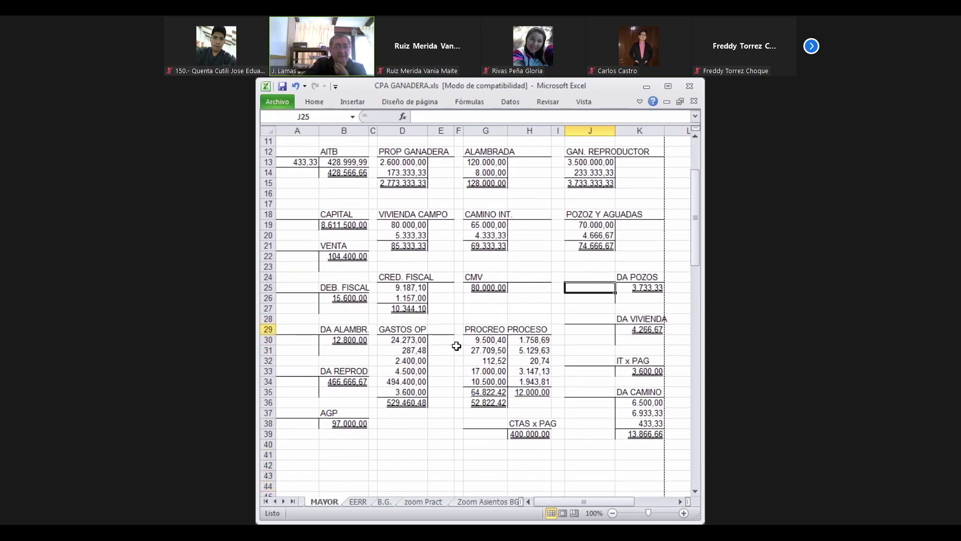
{"action": "key", "text": "Left"}
{"action": "key", "text": "Left"}
{"action": "key", "text": "Left"}
{"action": "key", "text": "Left"}
{"action": "key", "text": "Left"}
{"action": "key", "text": "Left"}
{"action": "key", "text": "Left"}
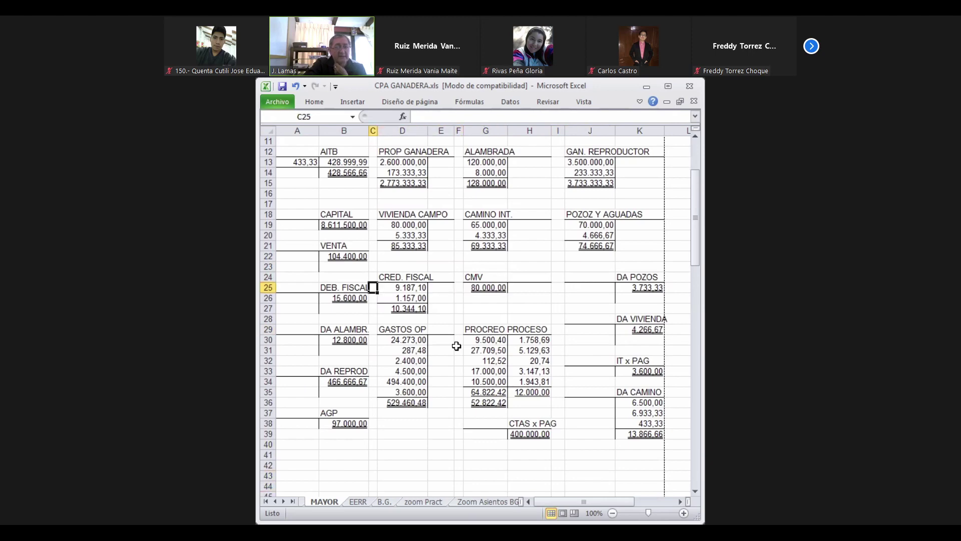
{"action": "key", "text": "Left"}
{"action": "key", "text": "Up"}
{"action": "key", "text": "Up"}
{"action": "key", "text": "Up"}
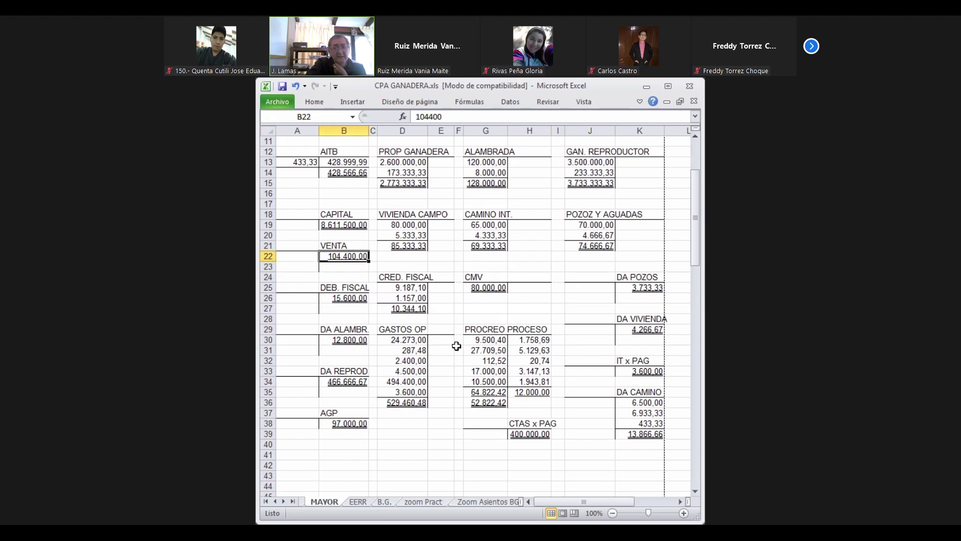
- Examine the DEB. FISCAL balance and the entries and total of the CRED. FISCAL account
{"action": "key", "text": "Down"}
{"action": "key", "text": "Down"}
{"action": "key", "text": "Down"}
{"action": "key", "text": "Down"}
{"action": "key", "text": "Down"}
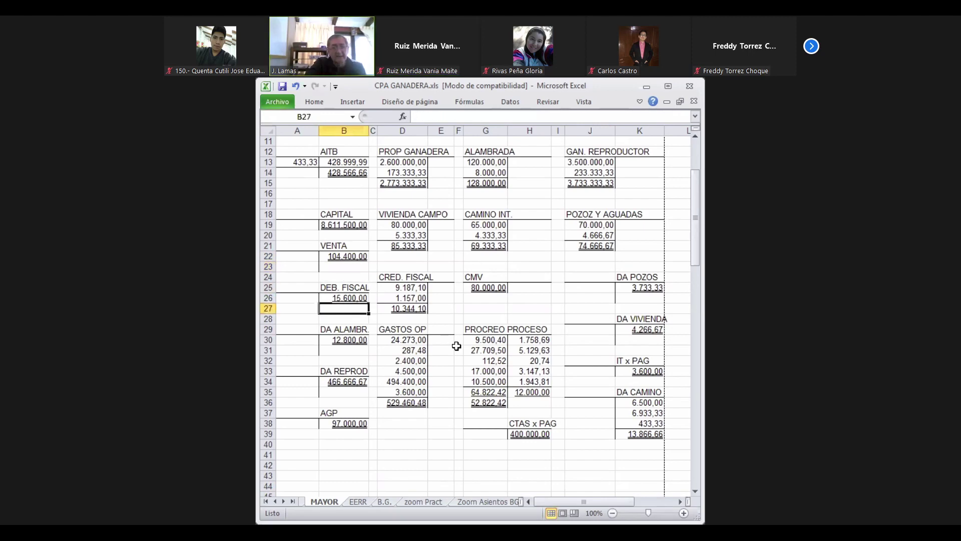
{"action": "key", "text": "Up"}
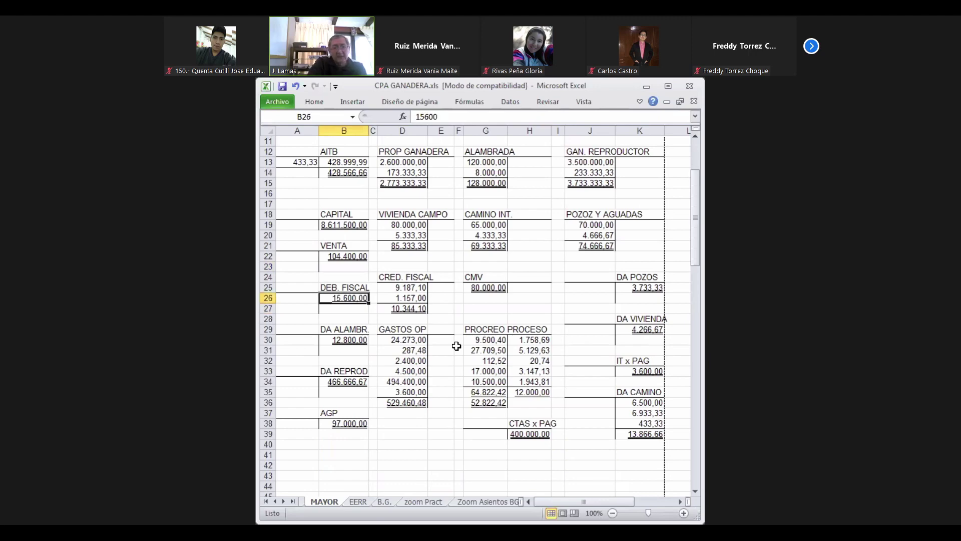
{"action": "key", "text": "Right"}
{"action": "key", "text": "Right"}
{"action": "key", "text": "Down"}
{"action": "key", "text": "Down"}
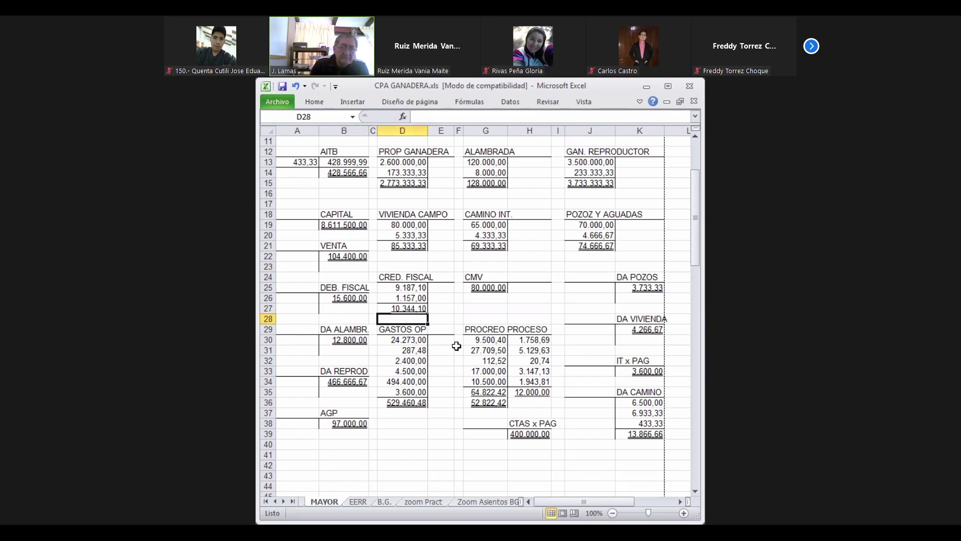
{"action": "key", "text": "Up"}
{"action": "key", "text": "Up"}
- Examine the balances of the CMV and DA POZOS accounts in row 25
{"action": "key", "text": "Right"}
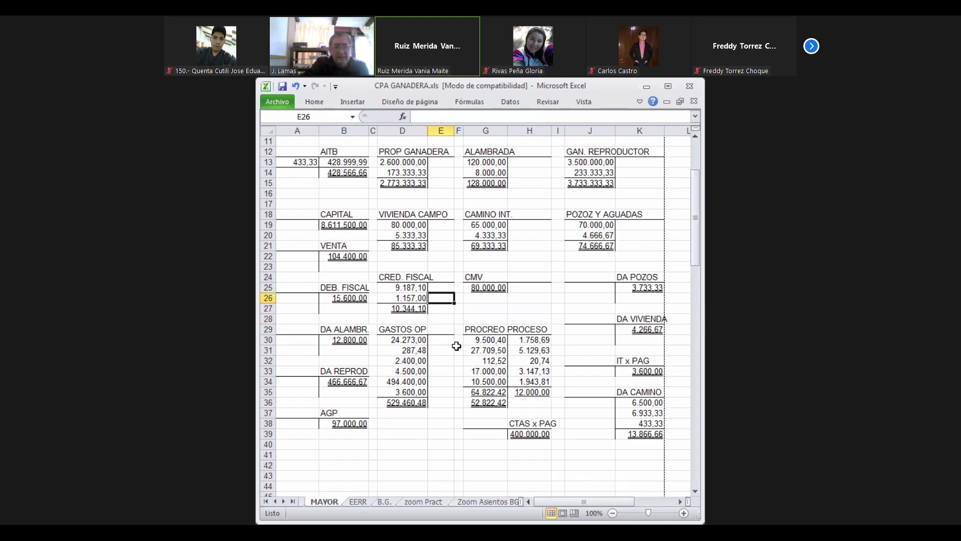
{"action": "key", "text": "Right"}
{"action": "key", "text": "Right"}
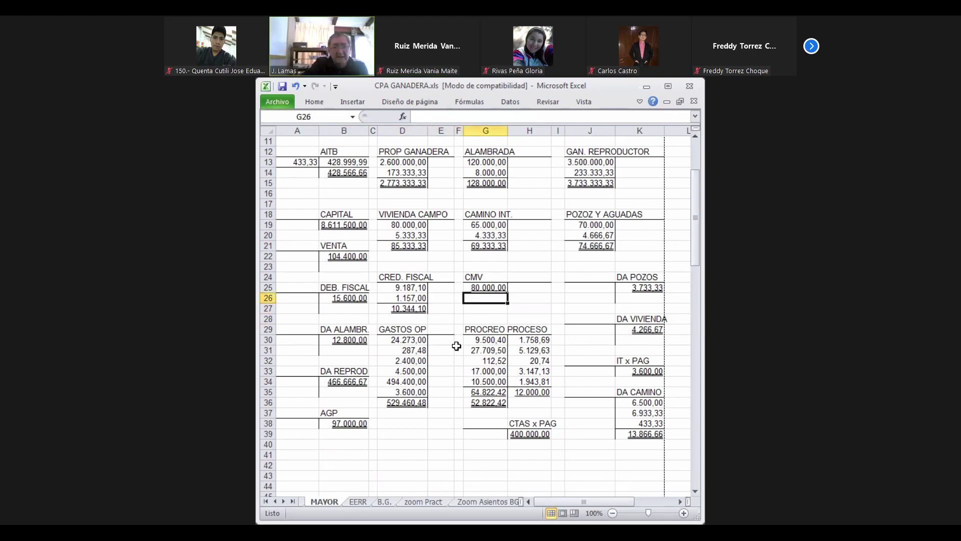
{"action": "key", "text": "Up"}
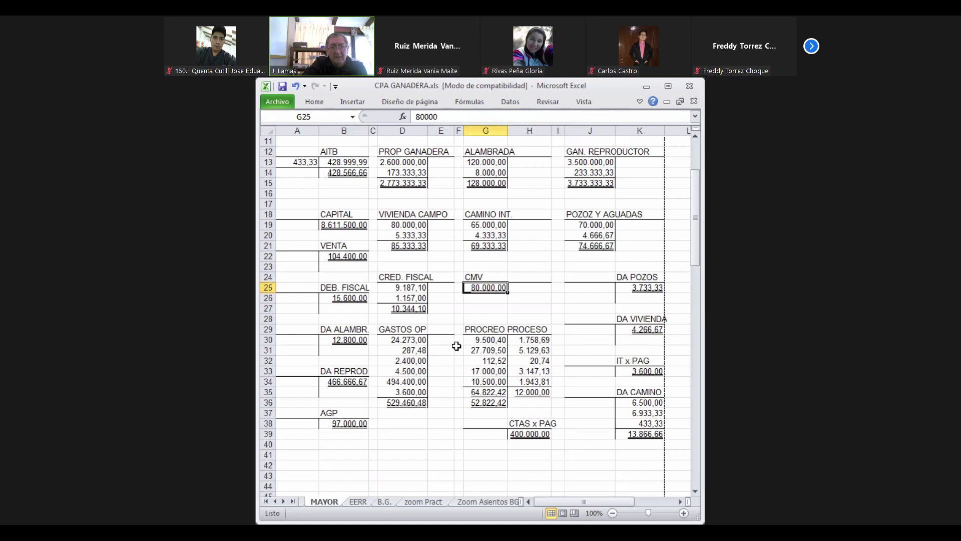
{"action": "key", "text": "Right"}
{"action": "key", "text": "Right"}
{"action": "key", "text": "Right"}
{"action": "key", "text": "Right"}
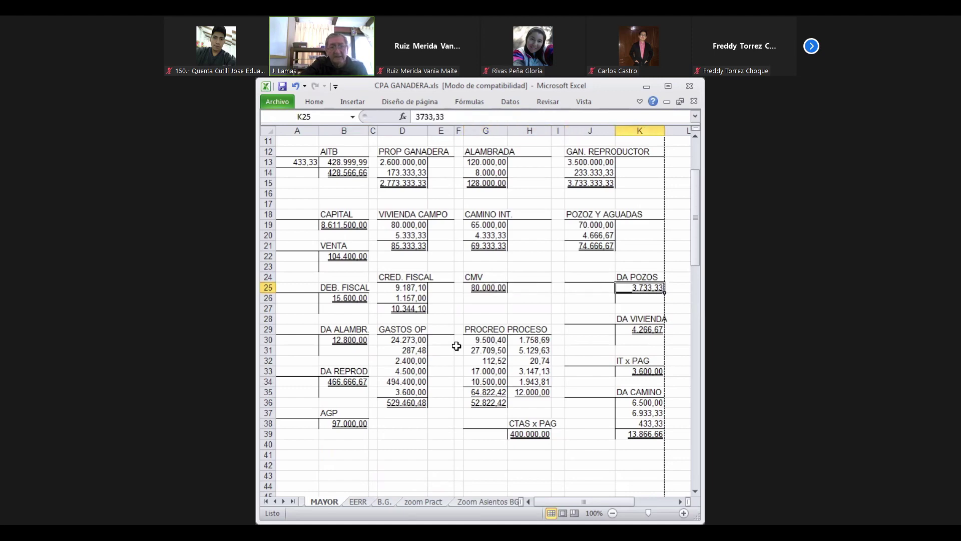
{"action": "key", "text": "Down"}
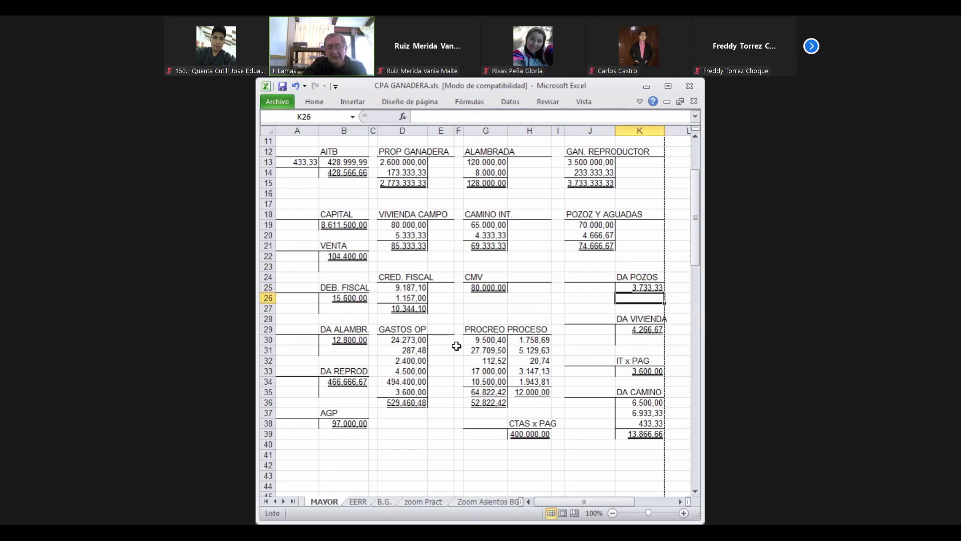
- Examine the balances of the DA VIVIENDA and IT x PAG accounts in column K
{"action": "key", "text": "Down"}
{"action": "key", "text": "Down"}
{"action": "key", "text": "Down"}
{"action": "key", "text": "Down"}
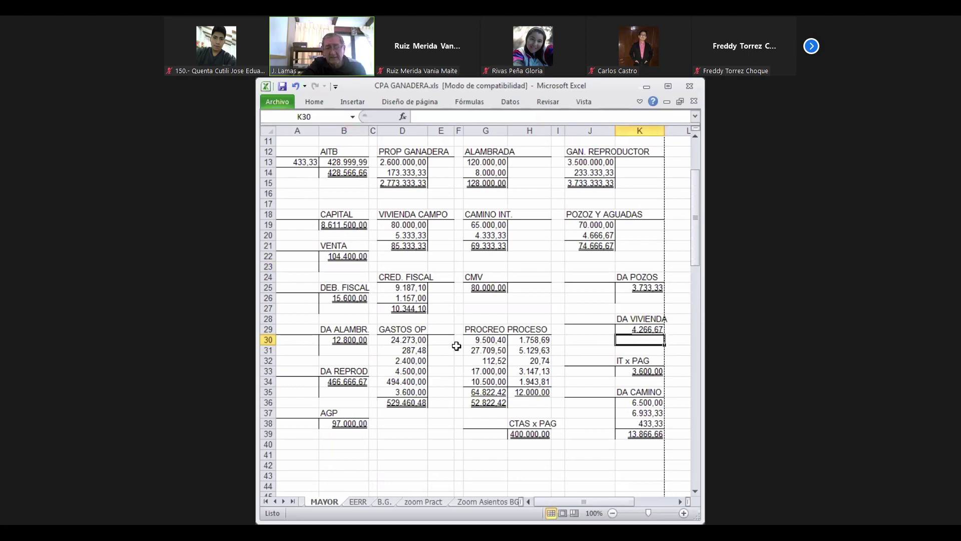
{"action": "key", "text": "Down"}
{"action": "key", "text": "Up"}
{"action": "key", "text": "Up"}
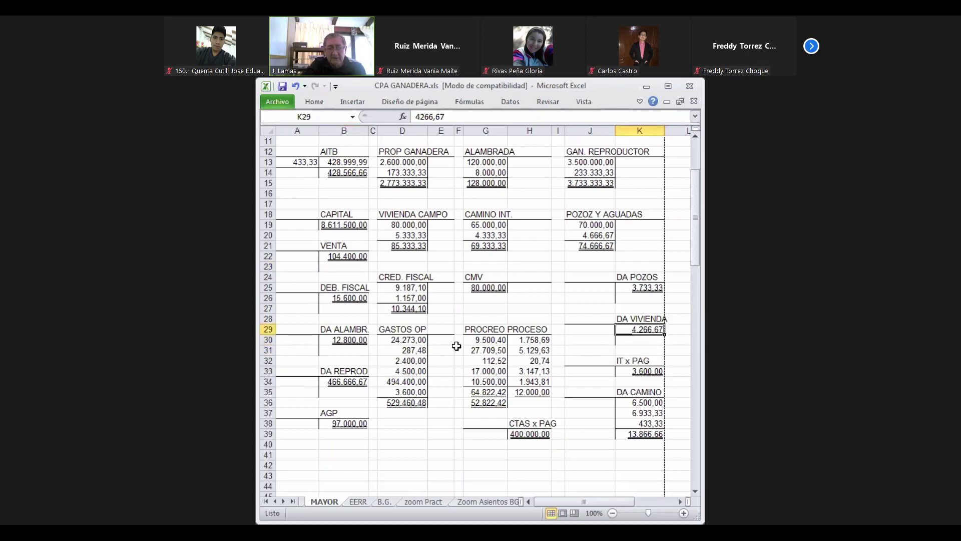
{"action": "key", "text": "Down"}
{"action": "key", "text": "Down"}
{"action": "key", "text": "Down"}
{"action": "key", "text": "Down"}
{"action": "key", "text": "Down"}
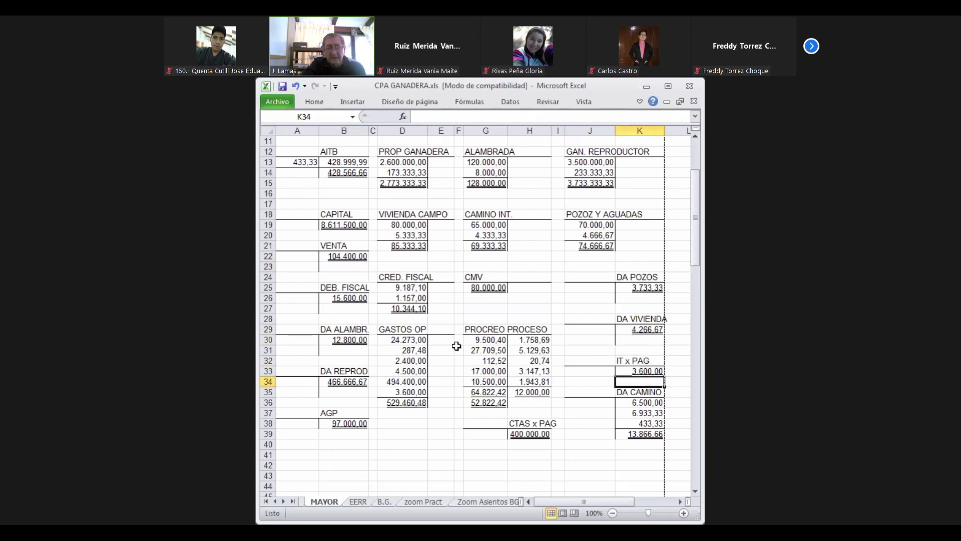
- Examine the DA CAMINO account's entries and the sum formula of its total in cell K39
{"action": "key", "text": "Down"}
{"action": "key", "text": "Down"}
{"action": "key", "text": "Down"}
{"action": "key", "text": "Down"}
{"action": "key", "text": "Down"}
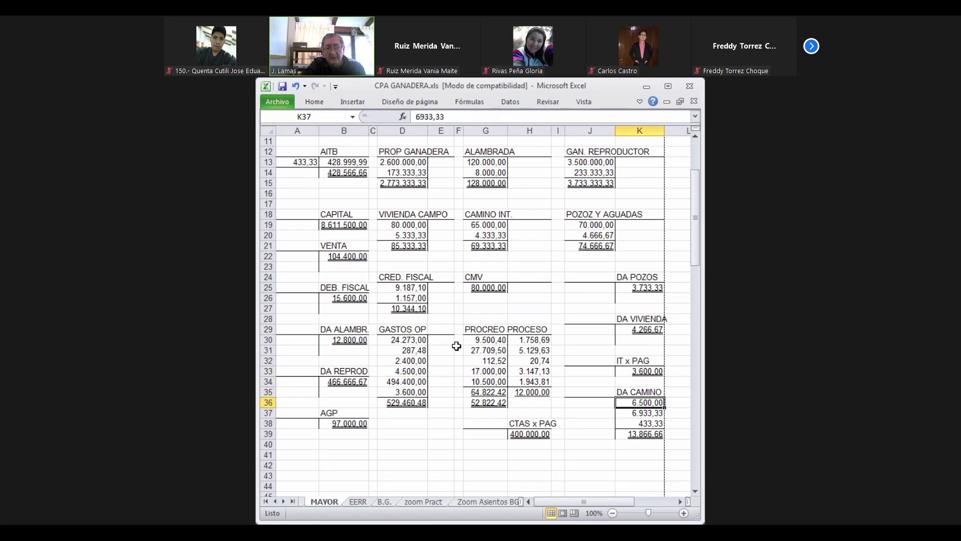
{"action": "key", "text": "Down"}
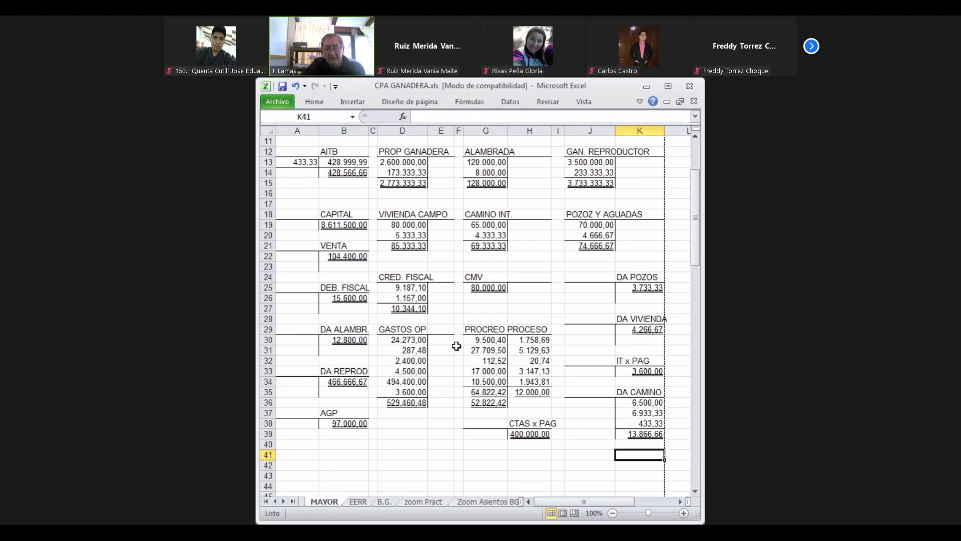
{"action": "key", "text": "Up"}
{"action": "key", "text": "Up"}
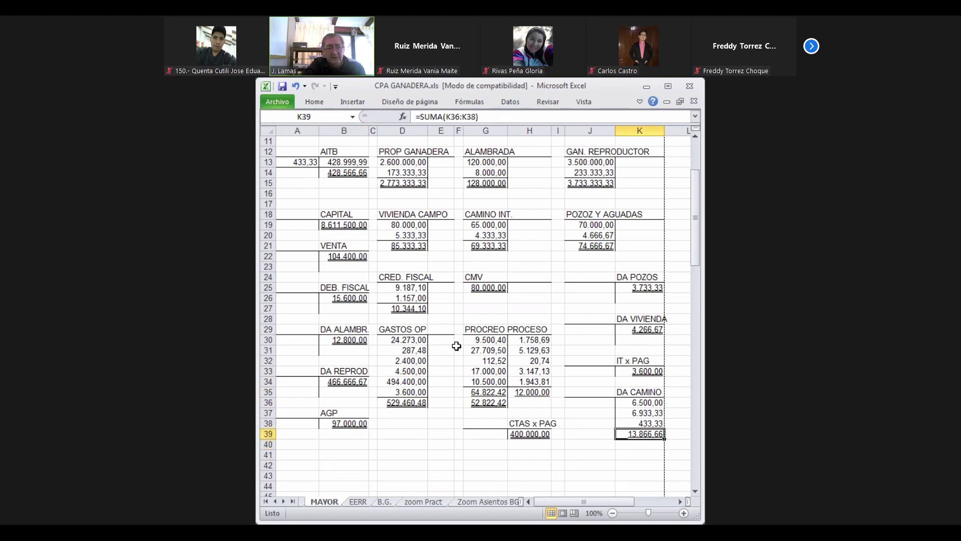
- Examine the DA REPROD account's balance in cell B34
{"action": "key", "text": "Left"}
{"action": "key", "text": "Left"}
{"action": "key", "text": "Left"}
{"action": "key", "text": "Left"}
{"action": "key", "text": "Left"}
{"action": "key", "text": "Left"}
{"action": "key", "text": "Left"}
{"action": "key", "text": "Left"}
{"action": "key", "text": "Left"}
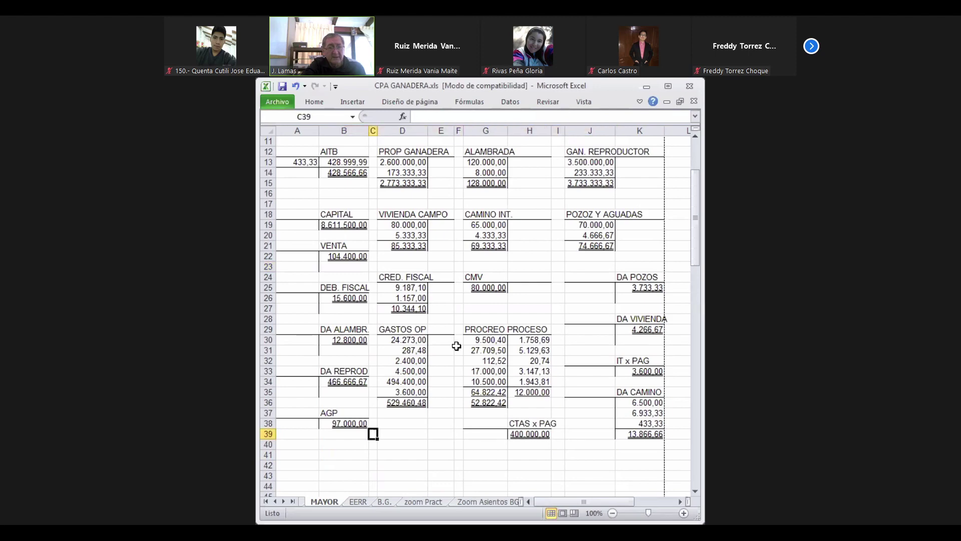
{"action": "key", "text": "Up"}
{"action": "key", "text": "Up"}
{"action": "key", "text": "Up"}
{"action": "key", "text": "Up"}
{"action": "key", "text": "Up"}
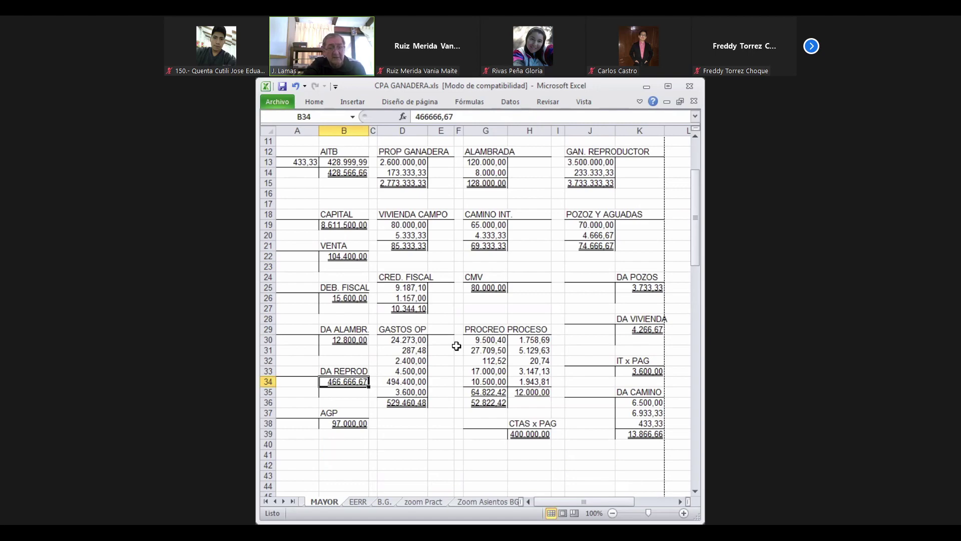
- Examine the DA ALAMBR. account's balance in cell B30 and go back over the DA REPROD account below it
{"action": "key", "text": "Up"}
{"action": "key", "text": "Up"}
{"action": "key", "text": "Up"}
{"action": "key", "text": "Up"}
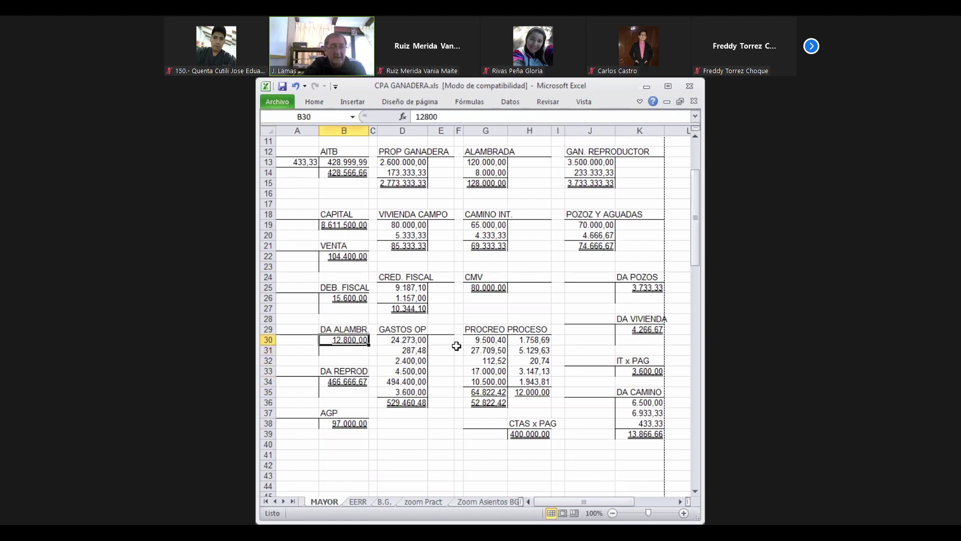
{"action": "key", "text": "Down"}
{"action": "key", "text": "Down"}
{"action": "key", "text": "Down"}
{"action": "key", "text": "Down"}
{"action": "key", "text": "Down"}
{"action": "key", "text": "Down"}
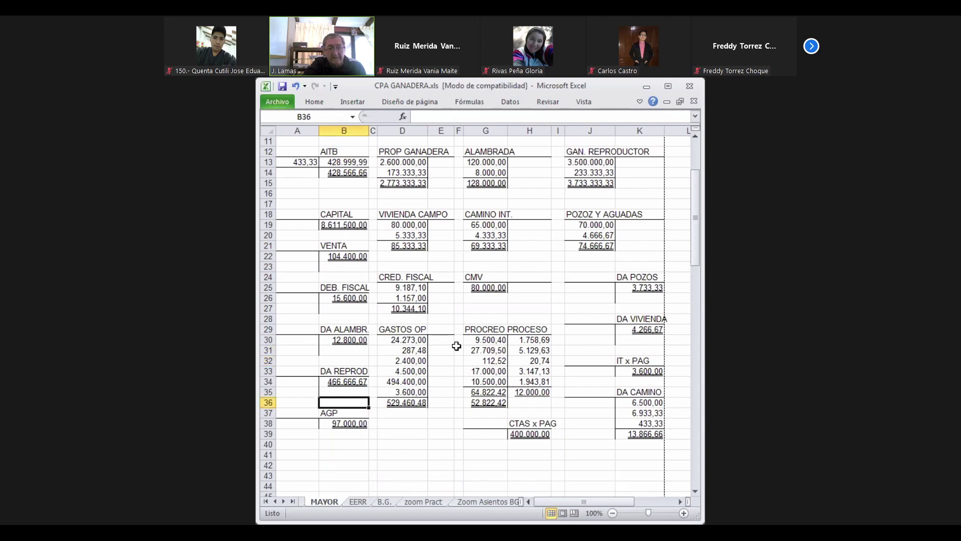
- Examine the balance formula of the PROCREO PROCESO account in cell G36
{"action": "key", "text": "Right"}
{"action": "key", "text": "Right"}
{"action": "key", "text": "Right"}
{"action": "key", "text": "Right"}
{"action": "key", "text": "Right"}
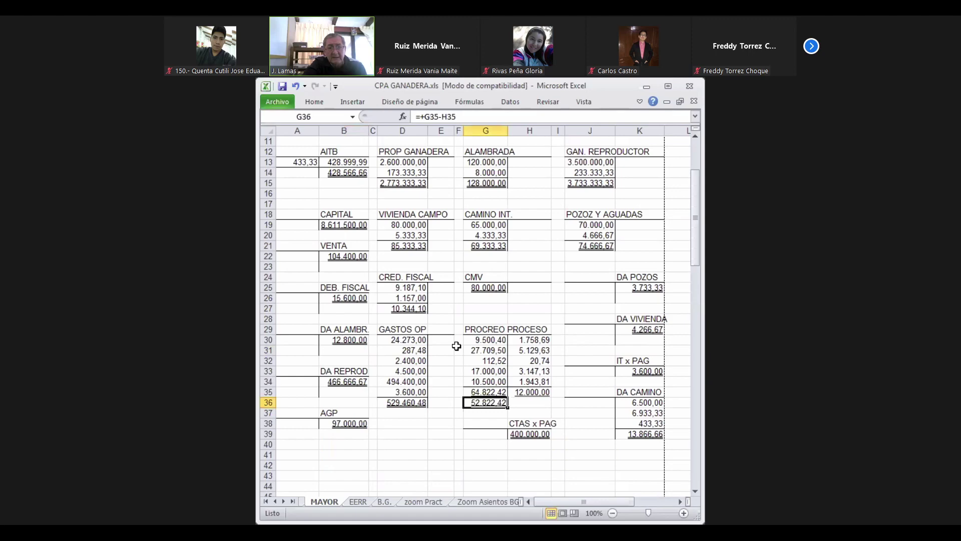
- Examine the DA CAMINO account's first entry in cell K36 and the IT x PAG balance in cell K33
{"action": "key", "text": "Right"}
{"action": "key", "text": "Right"}
{"action": "key", "text": "Right"}
{"action": "key", "text": "Right"}
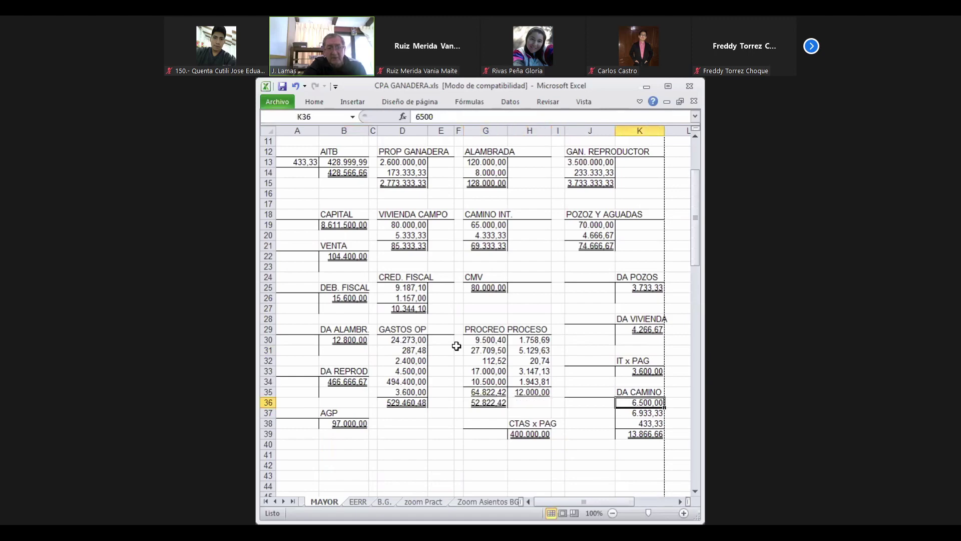
{"action": "key", "text": "Up"}
{"action": "key", "text": "Up"}
{"action": "key", "text": "Up"}
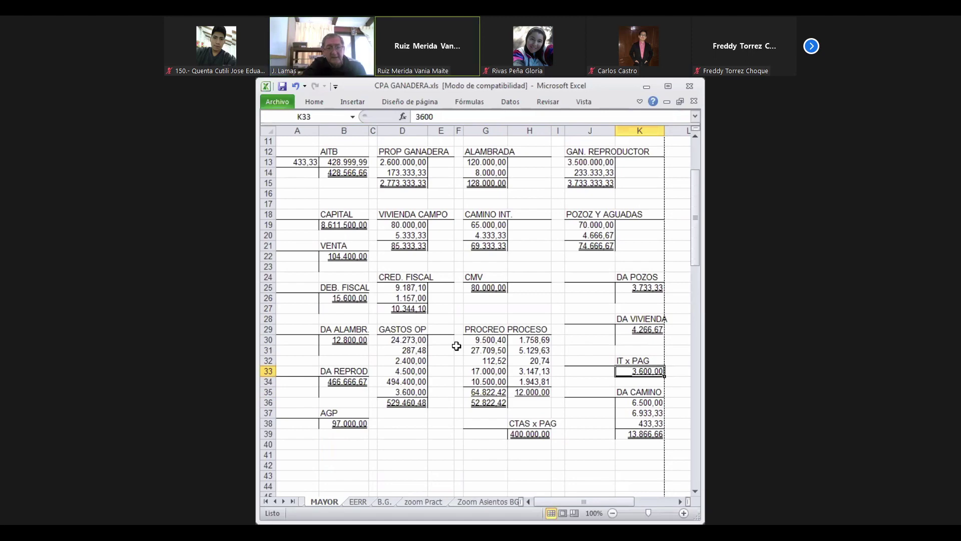
- Examine the PROCREO PROCESO account's credit entries and their total down column H
{"action": "key", "text": "Left"}
{"action": "key", "text": "Left"}
{"action": "key", "text": "Left"}
{"action": "key", "text": "Down"}
{"action": "key", "text": "Down"}
{"action": "key", "text": "Down"}
{"action": "key", "text": "Down"}
{"action": "key", "text": "Down"}
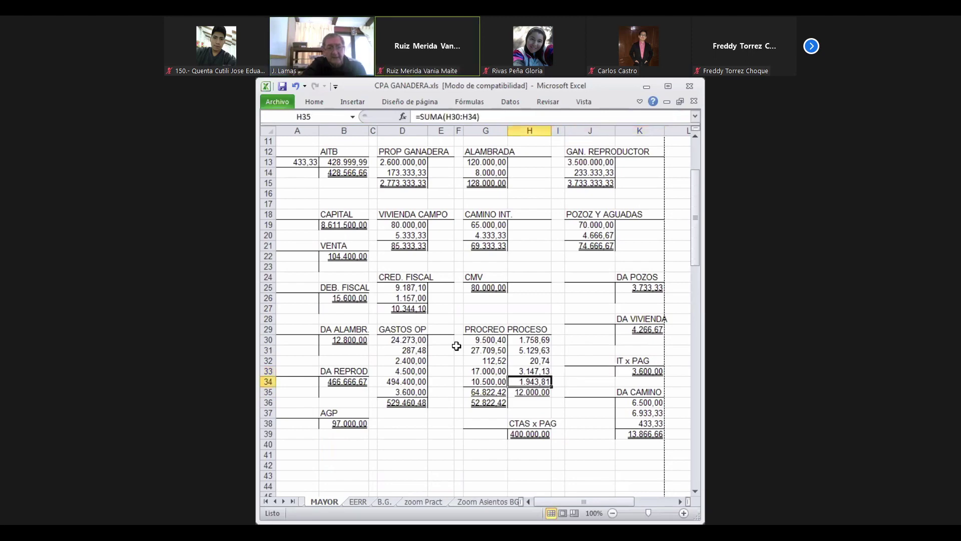
{"action": "key", "text": "Down"}
- Examine the AGP account's balance in cell B38
{"action": "key", "text": "Left"}
{"action": "key", "text": "Left"}
{"action": "key", "text": "Left"}
{"action": "key", "text": "Left"}
{"action": "key", "text": "Left"}
{"action": "key", "text": "Left"}
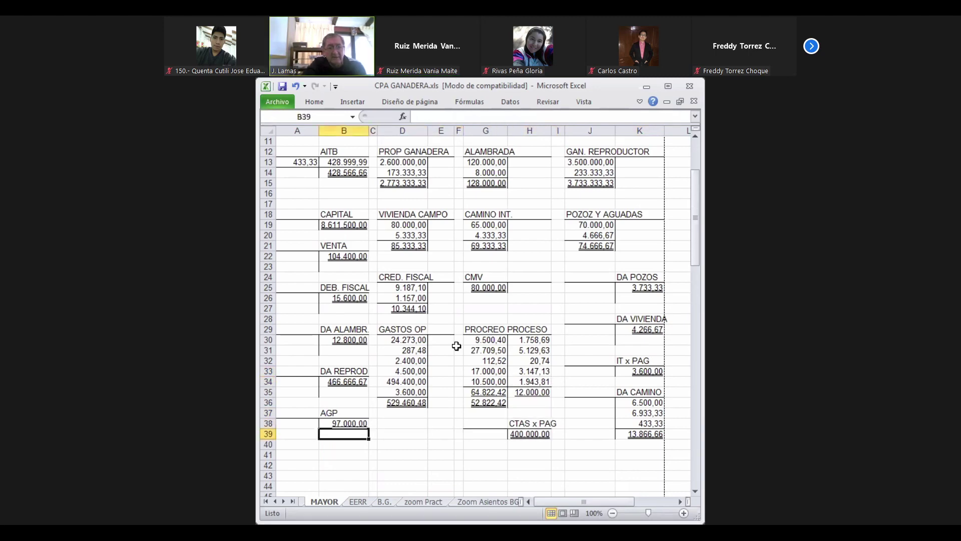
{"action": "key", "text": "Up"}
{"action": "key", "text": "Up"}
{"action": "key", "text": "Down"}
{"action": "key", "text": "Down"}
- Go back over the DA REPROD and DA ALAMBR. accounts in column B, up to the heading in cell B29
{"action": "key", "text": "Up"}
{"action": "key", "text": "Up"}
{"action": "key", "text": "Up"}
{"action": "key", "text": "Up"}
{"action": "key", "text": "Up"}
{"action": "key", "text": "Up"}
{"action": "key", "text": "Up"}
{"action": "key", "text": "Up"}
{"action": "key", "text": "Up"}
{"action": "key", "text": "Up"}
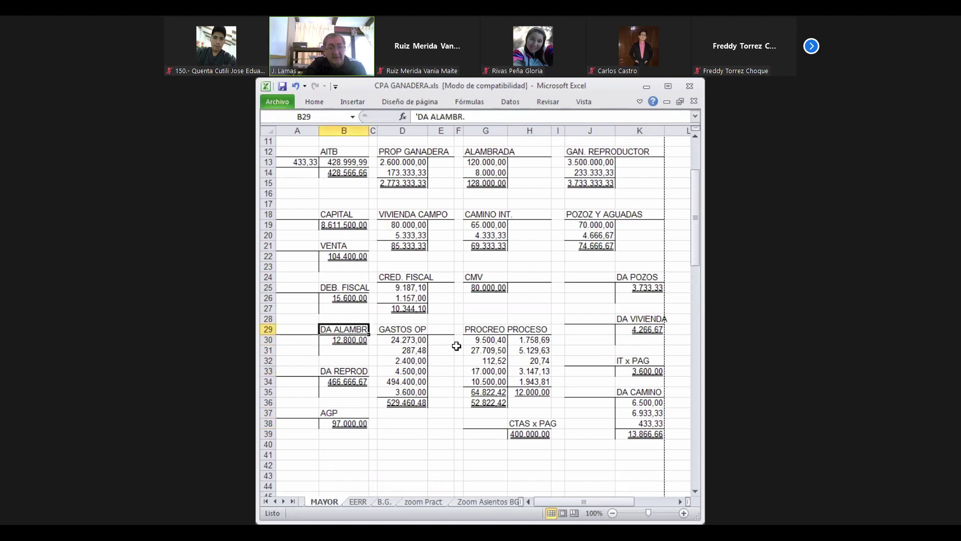
- Go through the GASTOS OP account from its heading in cell D29 down past its total
{"action": "key", "text": "Right"}
{"action": "key", "text": "Right"}
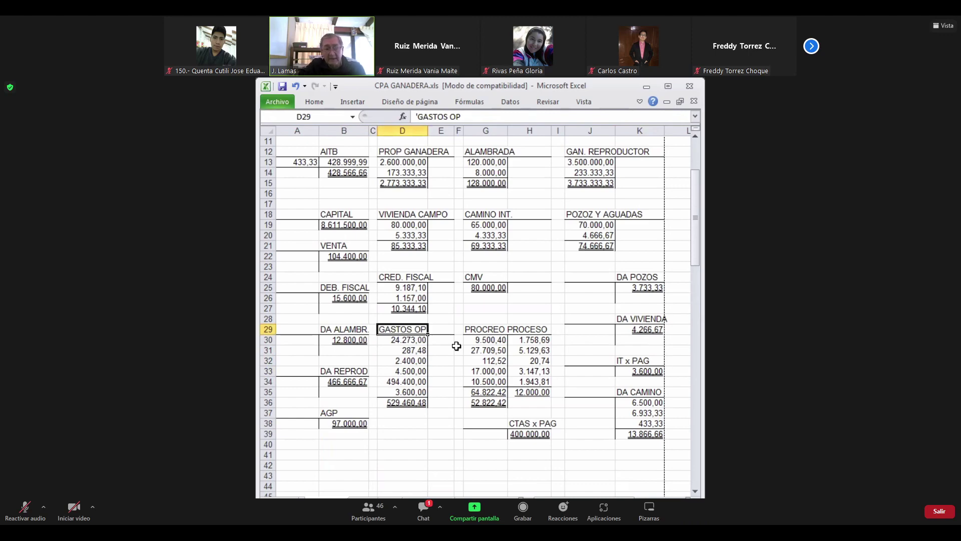
{"action": "key", "text": "Down"}
{"action": "key", "text": "Down"}
{"action": "key", "text": "Down"}
{"action": "key", "text": "Down"}
{"action": "key", "text": "Down"}
{"action": "key", "text": "Down"}
{"action": "key", "text": "Down"}
{"action": "key", "text": "Down"}
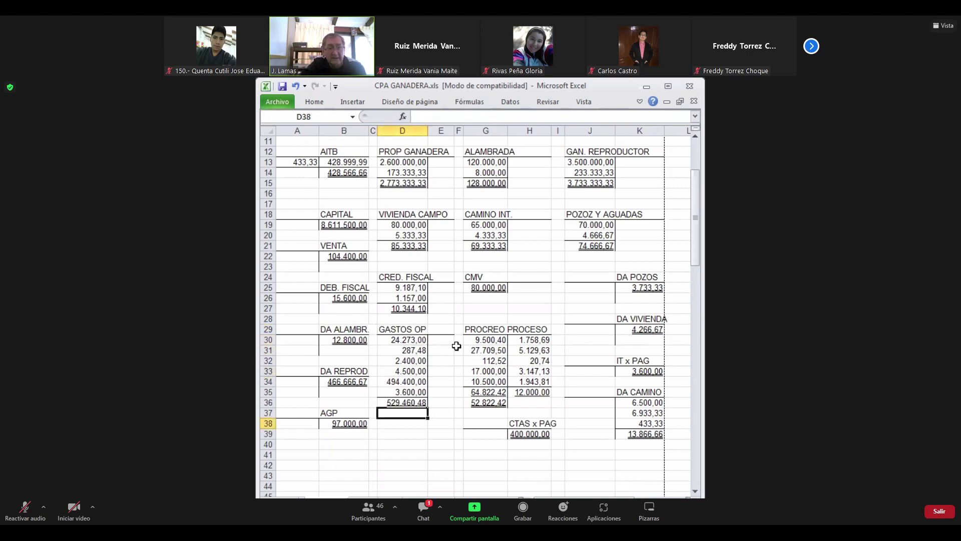
- Examine the sum formula of the GASTOS OP total in cell D36 and the account's first entry in cell D30
{"action": "key", "text": "Up"}
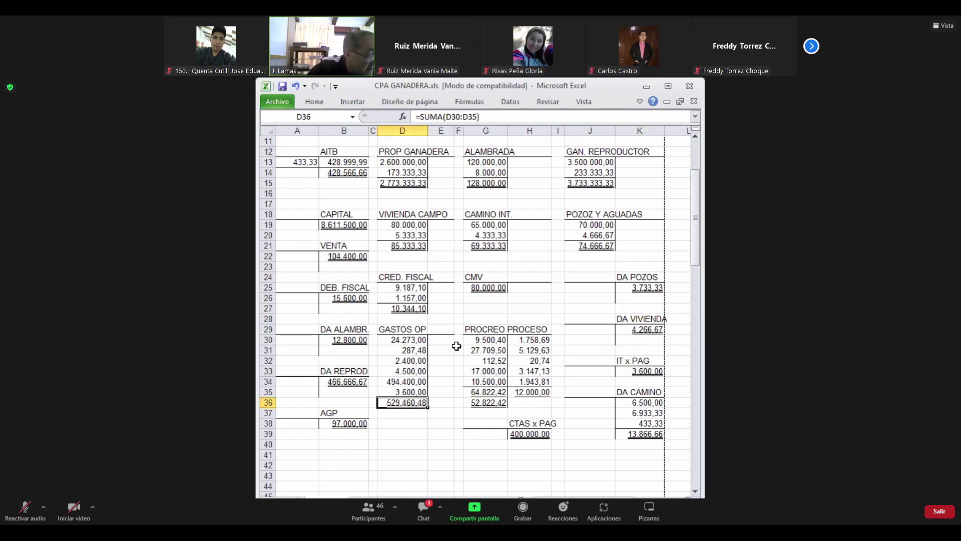
{"action": "key", "text": "Up"}
{"action": "key", "text": "Up"}
{"action": "key", "text": "Up"}
{"action": "key", "text": "Up"}
{"action": "key", "text": "Up"}
{"action": "key", "text": "Up"}
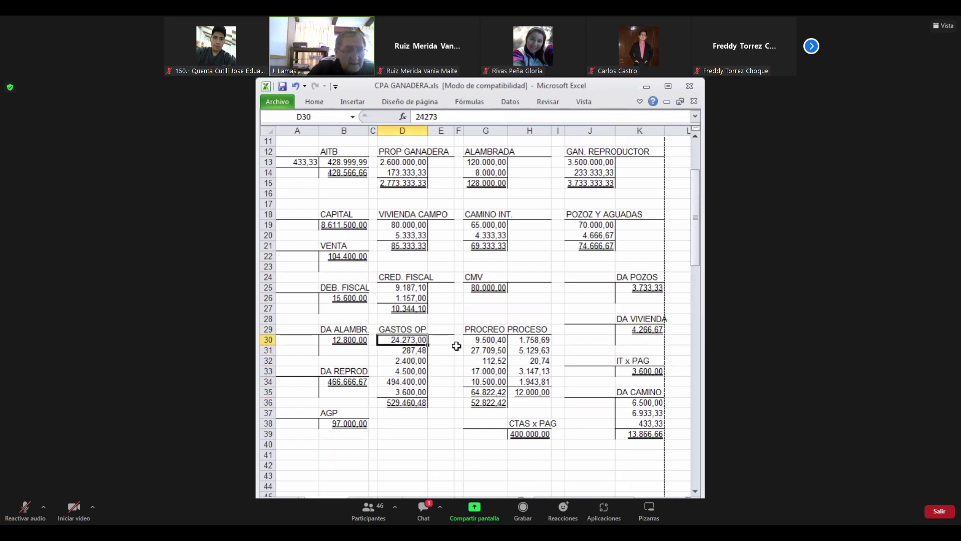
- Examine the remaining GASTOS OP entries one by one from cell D31 down to the account's total
{"action": "key", "text": "Down"}
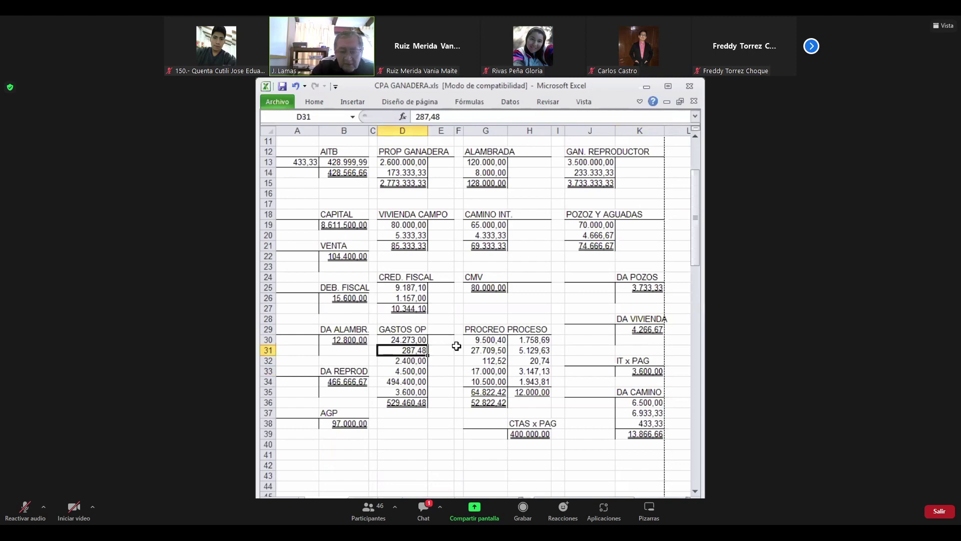
{"action": "key", "text": "Left"}
{"action": "key", "text": "Down"}
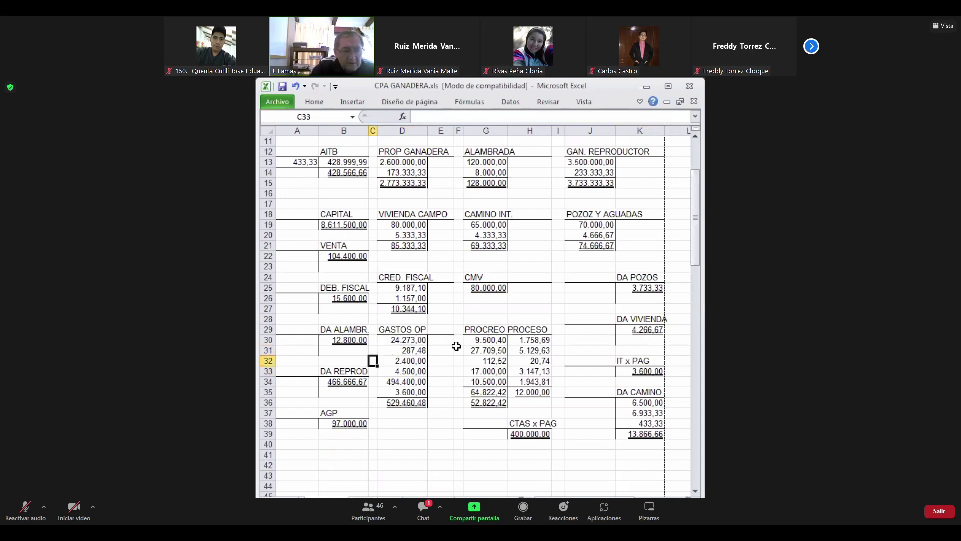
{"action": "key", "text": "Down"}
{"action": "key", "text": "Down"}
{"action": "key", "text": "Up"}
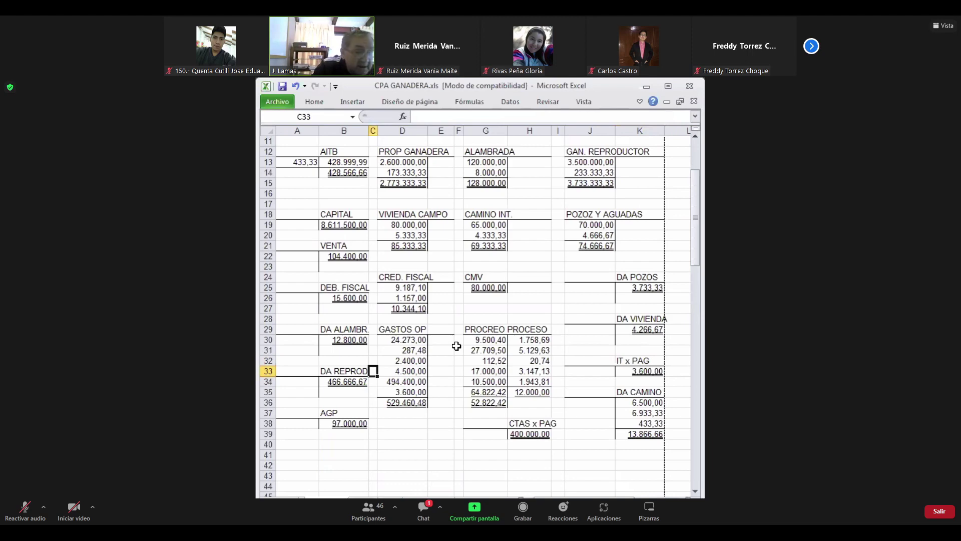
{"action": "key", "text": "Right"}
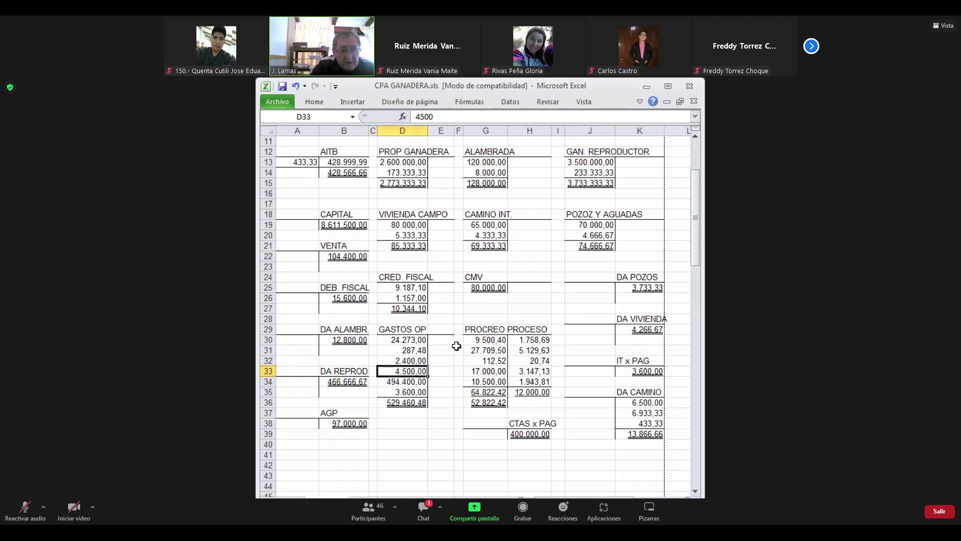
{"action": "key", "text": "Down"}
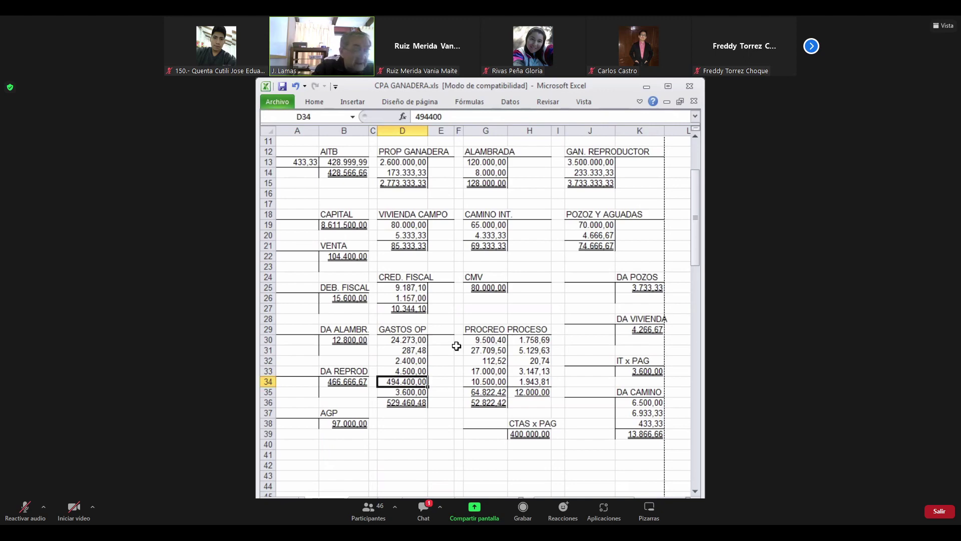
{"action": "key", "text": "Down"}
{"action": "key", "text": "Down"}
{"action": "key", "text": "Down"}
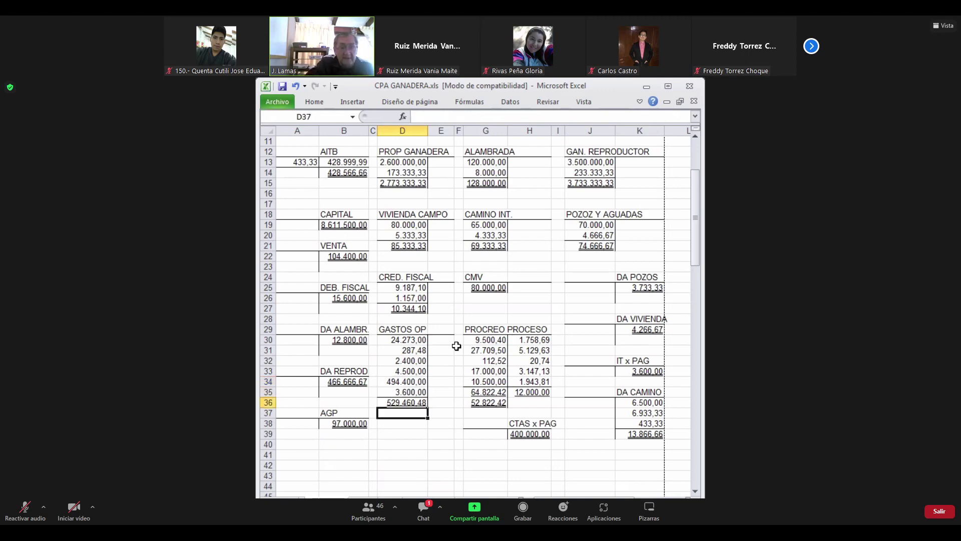
- Go over the whole GASTOS OP account again, up from its total to above the heading and back down
{"action": "key", "text": "Up"}
{"action": "key", "text": "Up"}
{"action": "key", "text": "Up"}
{"action": "key", "text": "Up"}
{"action": "key", "text": "Up"}
{"action": "key", "text": "Up"}
{"action": "key", "text": "Up"}
{"action": "key", "text": "Up"}
{"action": "key", "text": "Up"}
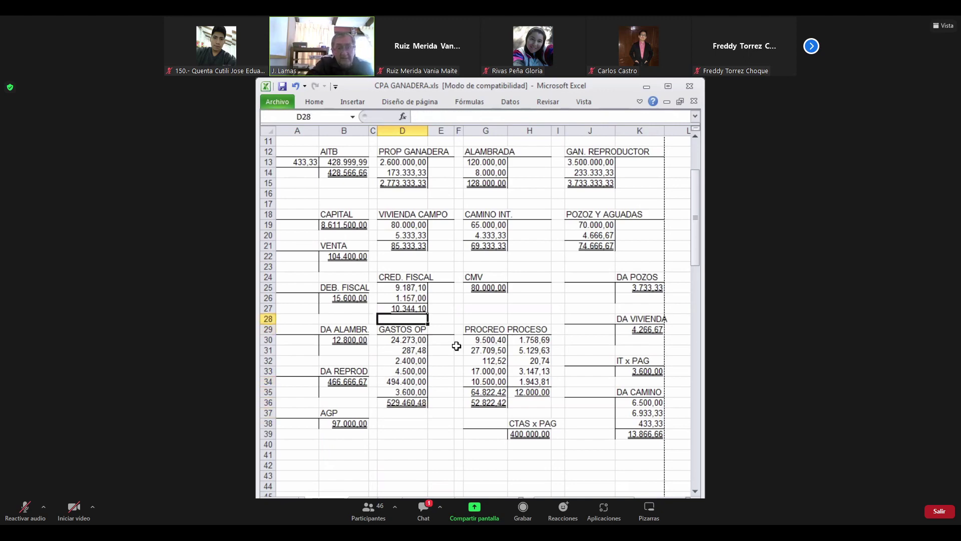
{"action": "key", "text": "Down"}
{"action": "key", "text": "Down"}
{"action": "key", "text": "Down"}
{"action": "key", "text": "Down"}
{"action": "key", "text": "Down"}
{"action": "key", "text": "Down"}
{"action": "key", "text": "Down"}
{"action": "key", "text": "Down"}
{"action": "key", "text": "Down"}
{"action": "key", "text": "Down"}
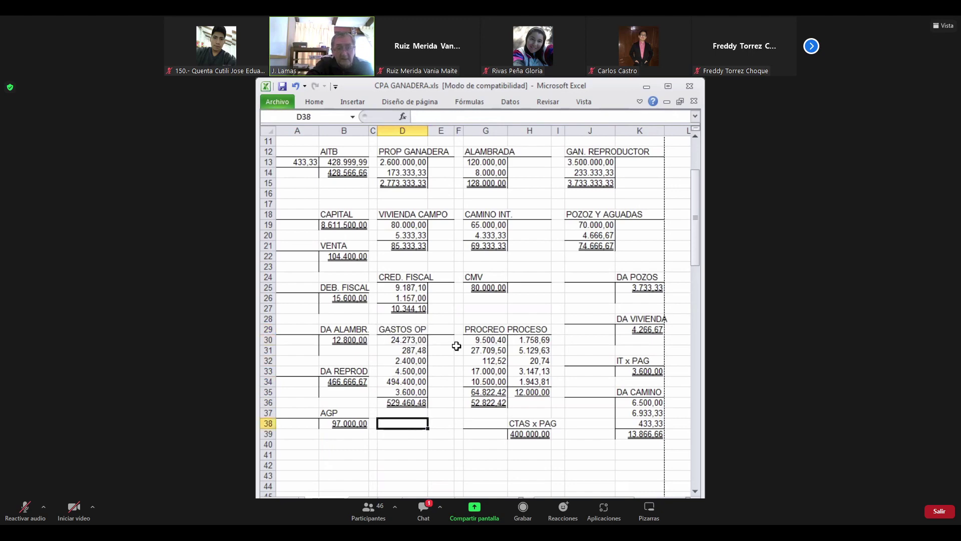
- Reread the GASTOS OP account from its heading in cell D29 to its total in cell D36
{"action": "key", "text": "Up"}
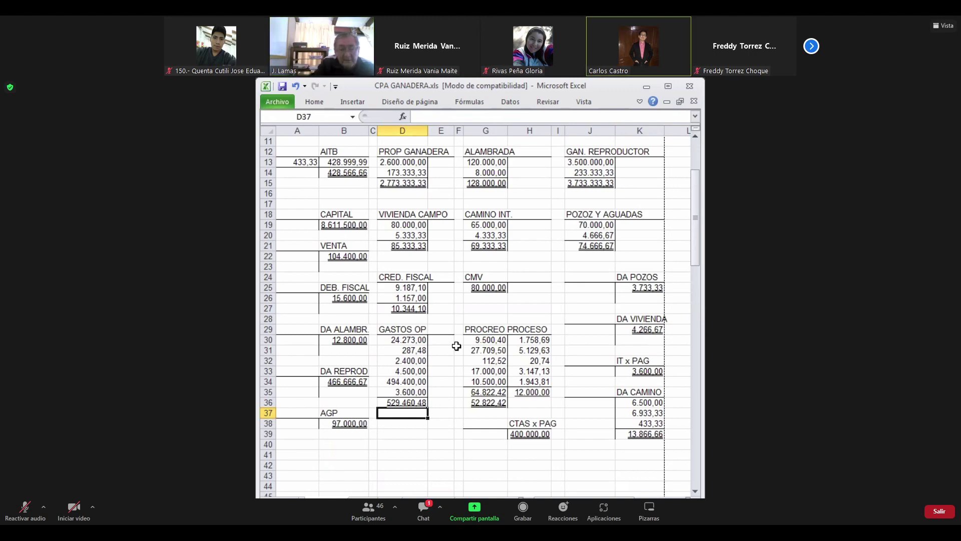
{"action": "key", "text": "Up"}
{"action": "key", "text": "Up"}
{"action": "key", "text": "Up"}
{"action": "key", "text": "Up"}
{"action": "key", "text": "Up"}
{"action": "key", "text": "Up"}
{"action": "key", "text": "Up"}
{"action": "key", "text": "Up"}
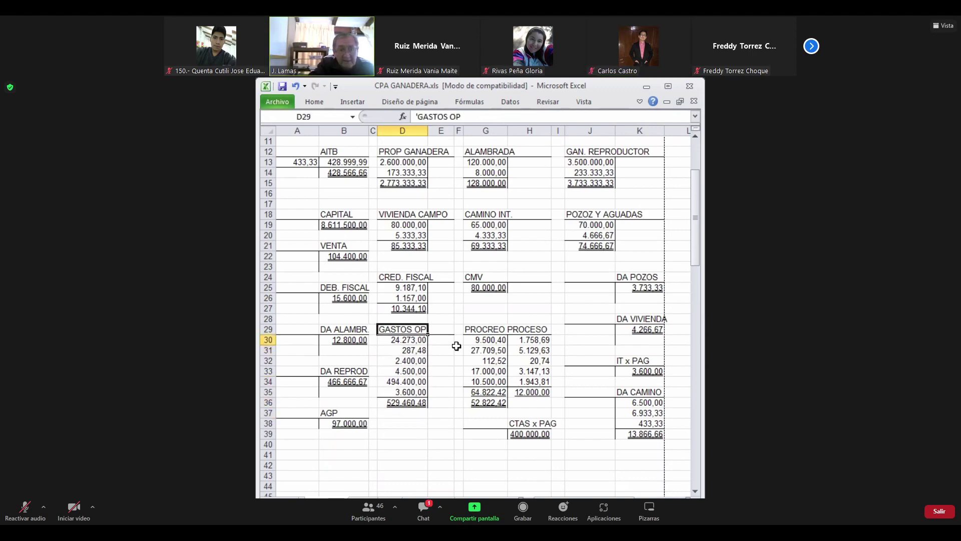
{"action": "key", "text": "Down"}
{"action": "key", "text": "Down"}
{"action": "key", "text": "Down"}
{"action": "key", "text": "Down"}
{"action": "key", "text": "Down"}
{"action": "key", "text": "Down"}
{"action": "key", "text": "Down"}
- Move on to the PROCREO PROCESO account's heading in cell G29
{"action": "key", "text": "Right"}
{"action": "key", "text": "Right"}
{"action": "key", "text": "Right"}
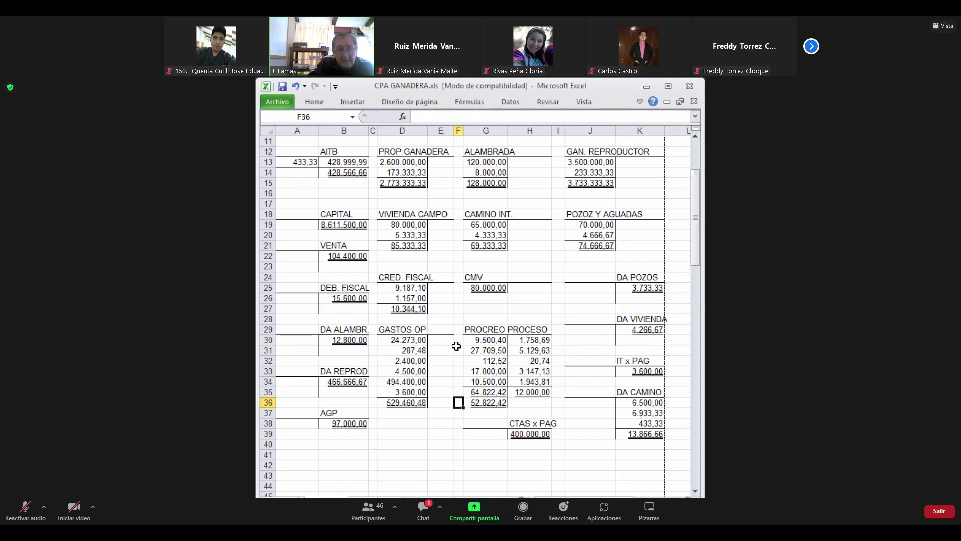
{"action": "key", "text": "Up"}
{"action": "key", "text": "Up"}
{"action": "key", "text": "Up"}
{"action": "key", "text": "Up"}
{"action": "key", "text": "Up"}
{"action": "key", "text": "Up"}
{"action": "key", "text": "Up"}
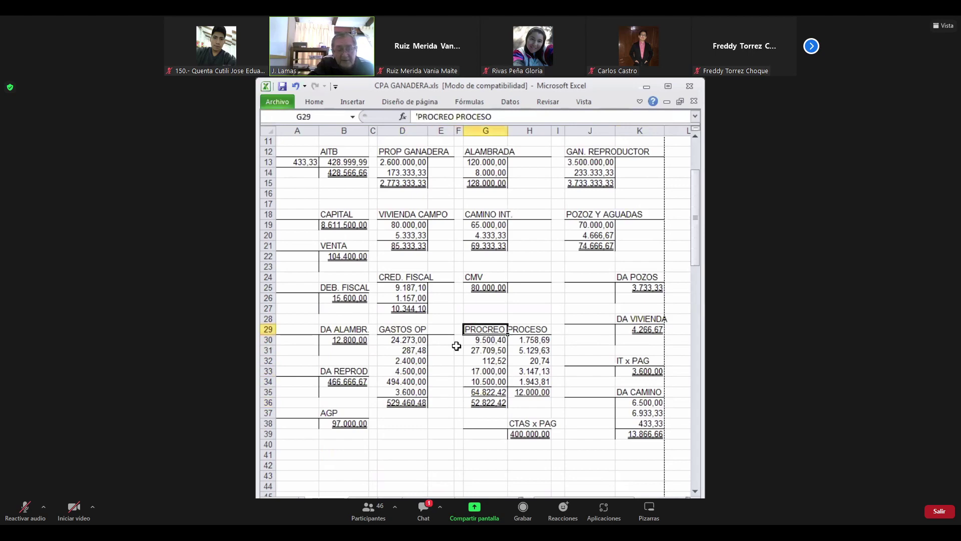
- Examine the PROCREO PROCESO account's debit entries one by one in cells G30 to G34
{"action": "key", "text": "Down"}
{"action": "key", "text": "Down"}
{"action": "key", "text": "Down"}
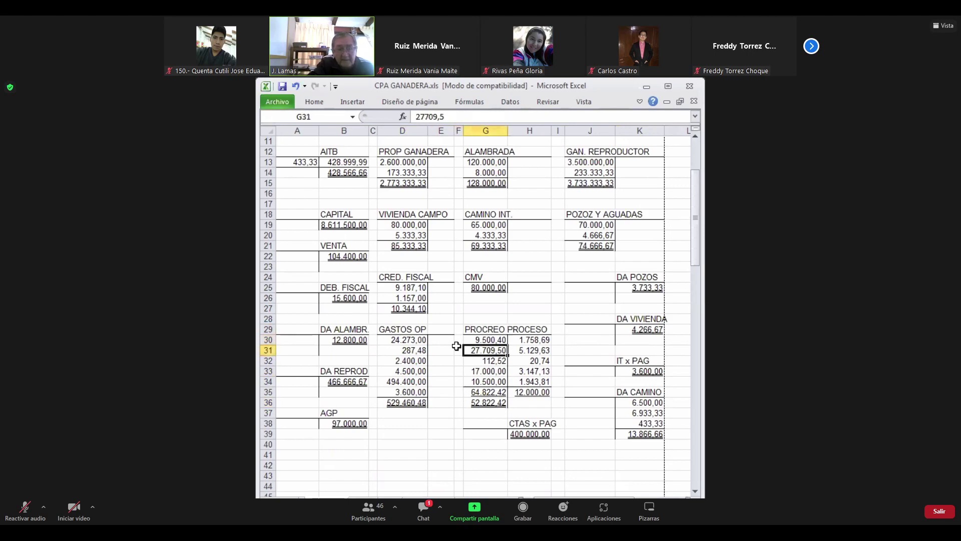
{"action": "key", "text": "Up"}
{"action": "key", "text": "Up"}
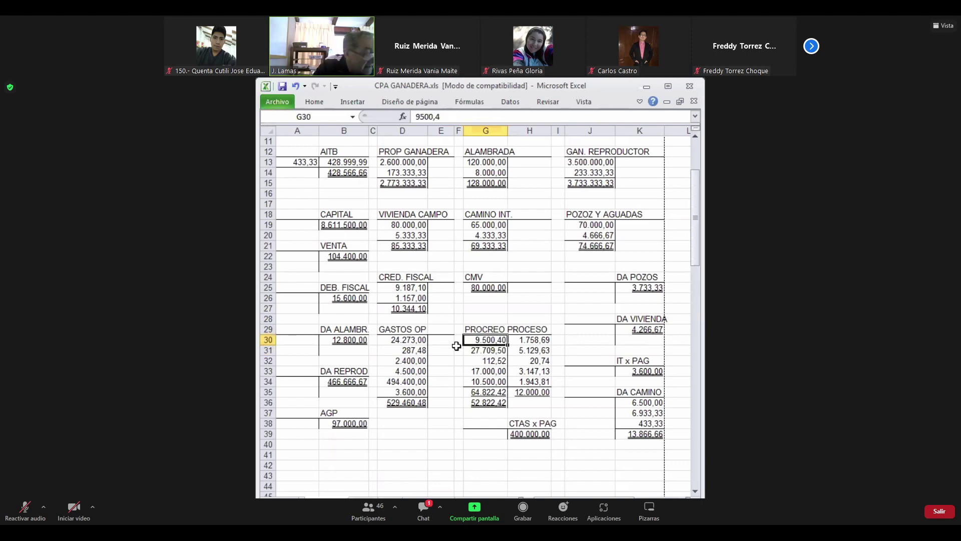
{"action": "key", "text": "Down"}
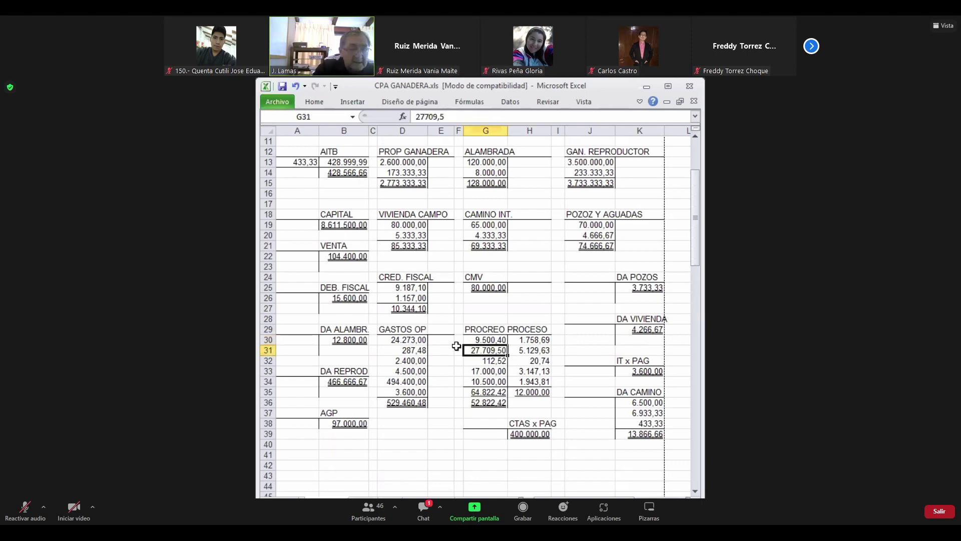
{"action": "key", "text": "Down"}
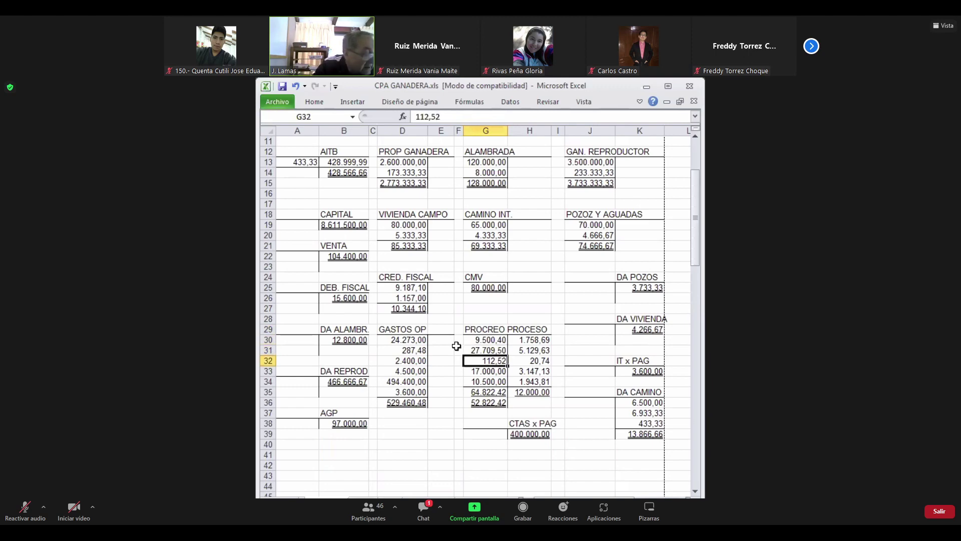
{"action": "key", "text": "Down"}
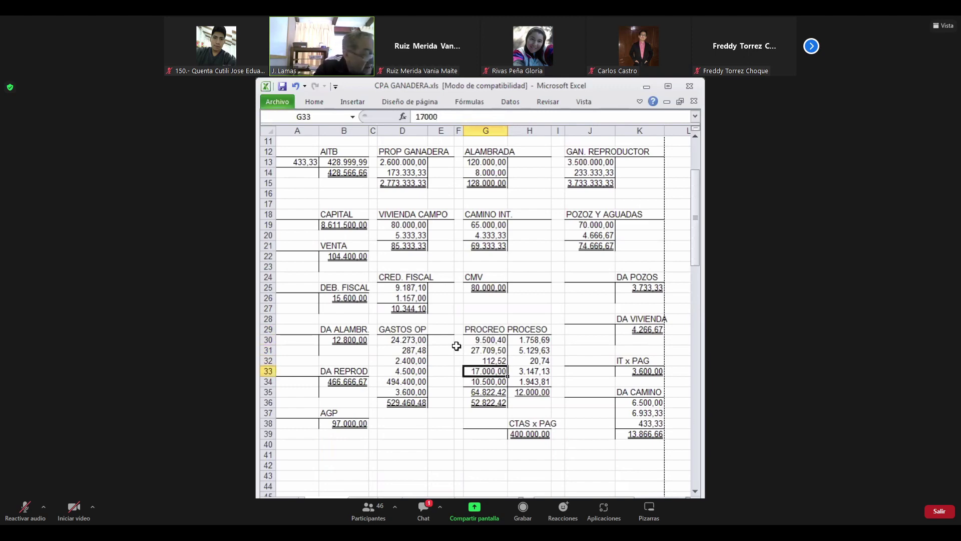
{"action": "key", "text": "Down"}
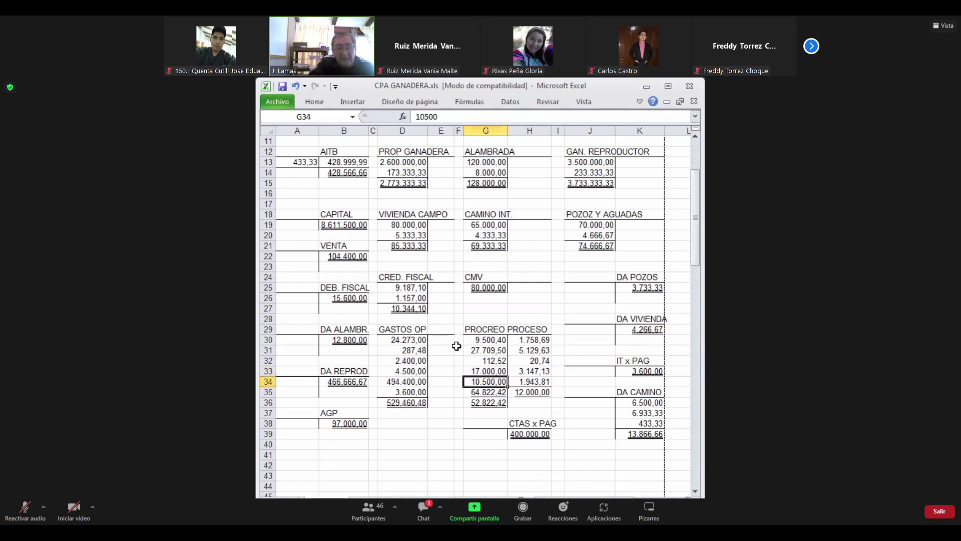
- Examine the PROCREO PROCESO balance formula in cell G36 and the debit and credit sum formulas in row 35
{"action": "key", "text": "Down"}
{"action": "key", "text": "Down"}
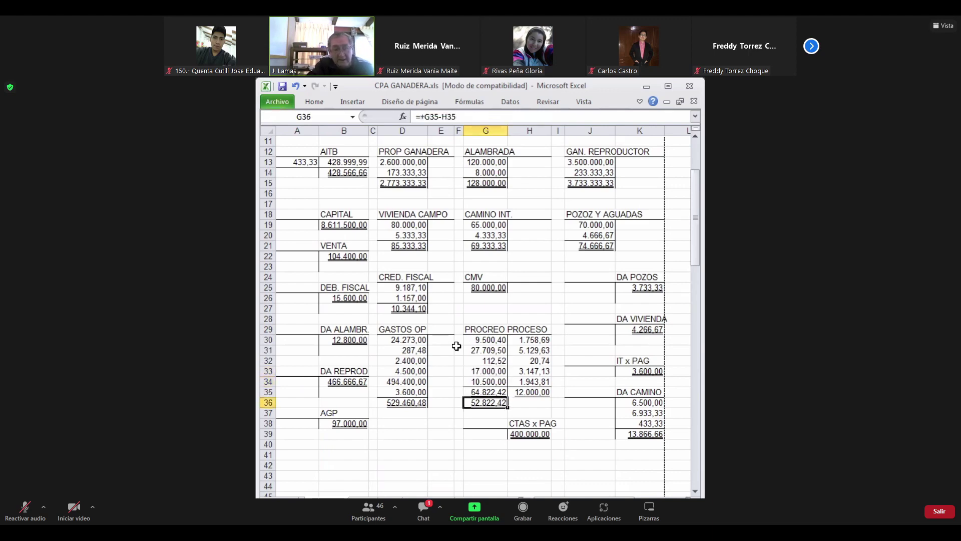
{"action": "key", "text": "Up"}
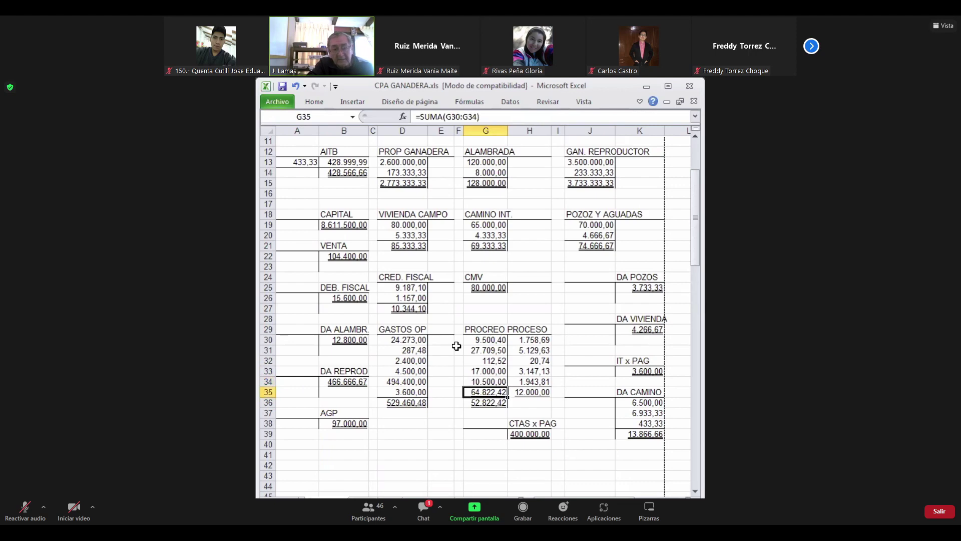
{"action": "key", "text": "Right"}
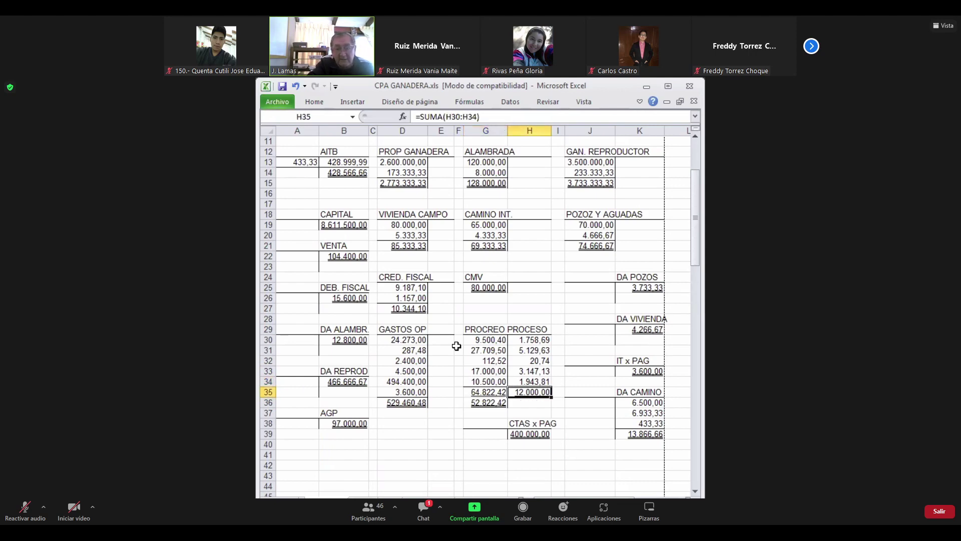
{"action": "key", "text": "Left"}
{"action": "key", "text": "Down"}
{"action": "key", "text": "Down"}
{"action": "key", "text": "Down"}
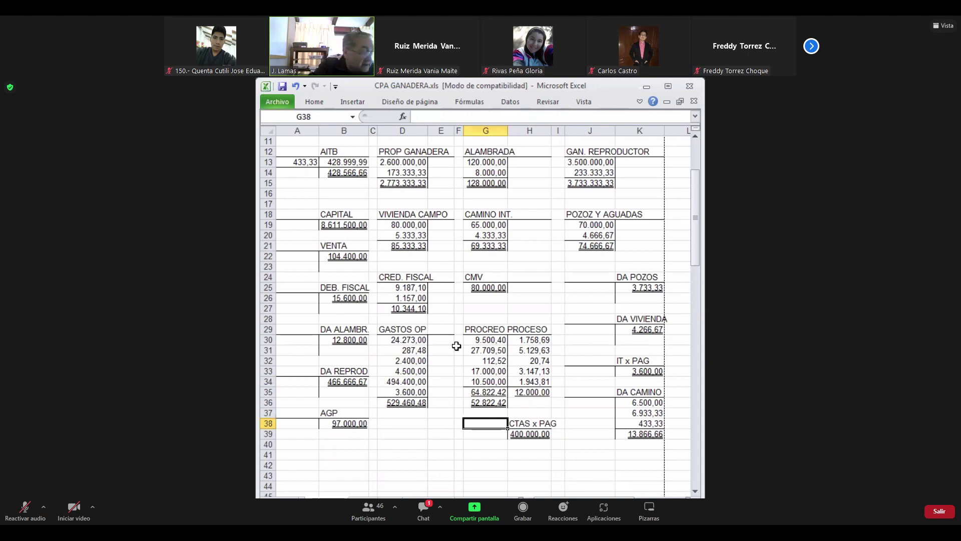
- Go back up column G over the PROCREO PROCESO account toward the CMV account
{"action": "key", "text": "Up"}
{"action": "key", "text": "Up"}
{"action": "key", "text": "Up"}
{"action": "key", "text": "Up"}
{"action": "key", "text": "Up"}
{"action": "key", "text": "Up"}
{"action": "key", "text": "Up"}
{"action": "key", "text": "Up"}
{"action": "key", "text": "Up"}
{"action": "key", "text": "Up"}
{"action": "key", "text": "Up"}
{"action": "key", "text": "Up"}
{"action": "key", "text": "Up"}
{"action": "key", "text": "Up"}
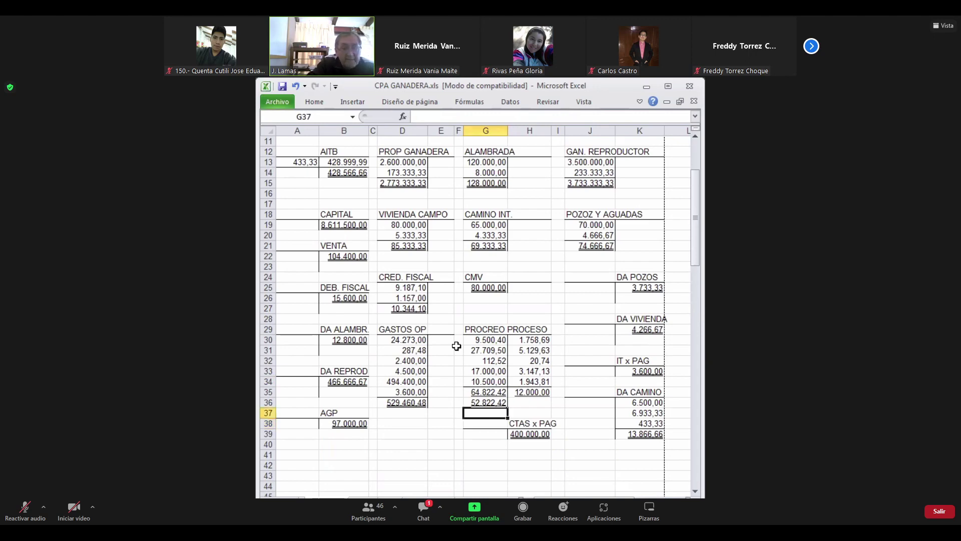
- Look over the accounts in column G from PROCREO PROCESO back up to ALMACENES
{"action": "key", "text": "Up"}
{"action": "key", "text": "Up"}
{"action": "key", "text": "Up"}
{"action": "key", "text": "Up"}
{"action": "key", "text": "Up"}
{"action": "key", "text": "Up"}
{"action": "key", "text": "Up"}
{"action": "key", "text": "Up"}
{"action": "key", "text": "Up"}
{"action": "key", "text": "Up"}
{"action": "key", "text": "Up"}
{"action": "key", "text": "Up"}
{"action": "key", "text": "Up"}
{"action": "key", "text": "Up"}
{"action": "key", "text": "Up"}
{"action": "key", "text": "Up"}
{"action": "key", "text": "Up"}
{"action": "key", "text": "Up"}
{"action": "key", "text": "Up"}
{"action": "key", "text": "Up"}
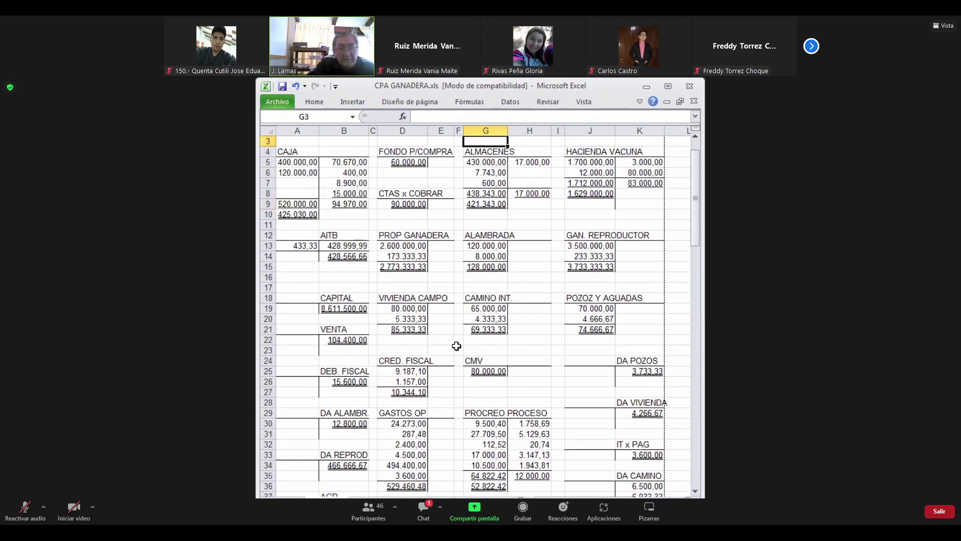
- Review the accounts down column G from ALMACENES to the empty rows below PROCREO PROCESO
{"action": "key", "text": "Down"}
{"action": "key", "text": "Down"}
{"action": "key", "text": "Down"}
{"action": "key", "text": "Down"}
{"action": "key", "text": "Down"}
{"action": "key", "text": "Down"}
{"action": "key", "text": "Down"}
{"action": "key", "text": "Down"}
{"action": "key", "text": "Down"}
{"action": "key", "text": "Down"}
{"action": "key", "text": "Down"}
{"action": "key", "text": "Down"}
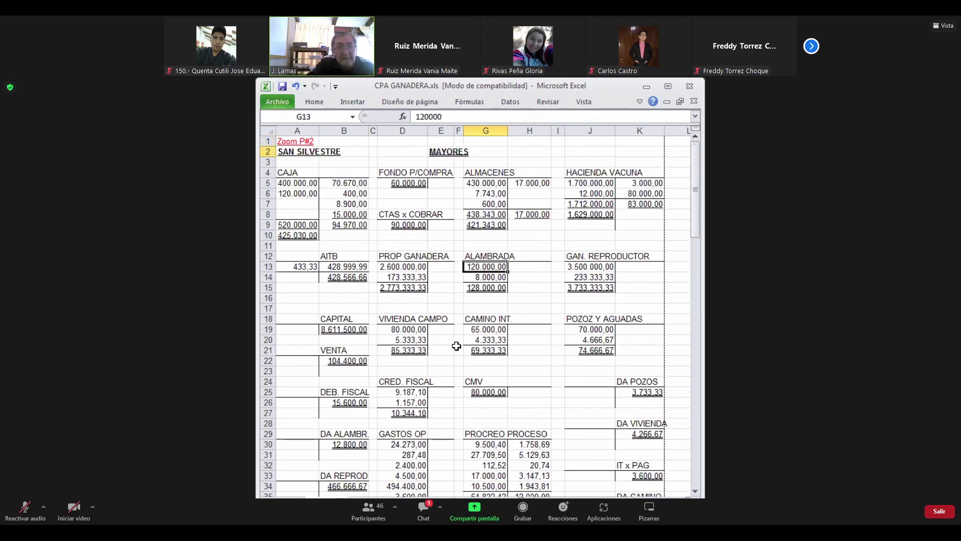
{"action": "key", "text": "Down"}
{"action": "key", "text": "Down"}
{"action": "key", "text": "Down"}
{"action": "key", "text": "Down"}
{"action": "key", "text": "Down"}
{"action": "key", "text": "Down"}
{"action": "key", "text": "Down"}
{"action": "key", "text": "Down"}
{"action": "key", "text": "Down"}
{"action": "key", "text": "Down"}
{"action": "key", "text": "Down"}
{"action": "key", "text": "Down"}
{"action": "key", "text": "Down"}
{"action": "key", "text": "Down"}
{"action": "key", "text": "Down"}
{"action": "key", "text": "Down"}
{"action": "key", "text": "Down"}
{"action": "key", "text": "Down"}
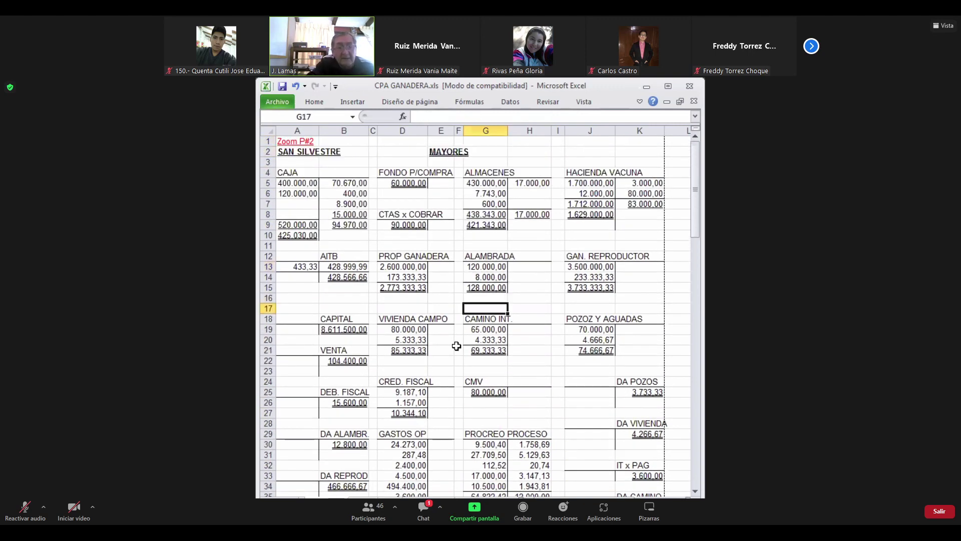
{"action": "key", "text": "Down"}
{"action": "key", "text": "Down"}
{"action": "key", "text": "Down"}
{"action": "key", "text": "Down"}
{"action": "key", "text": "Down"}
{"action": "key", "text": "Down"}
{"action": "key", "text": "Down"}
{"action": "key", "text": "Down"}
{"action": "key", "text": "Down"}
{"action": "key", "text": "Down"}
{"action": "key", "text": "Down"}
{"action": "key", "text": "Down"}
{"action": "key", "text": "Down"}
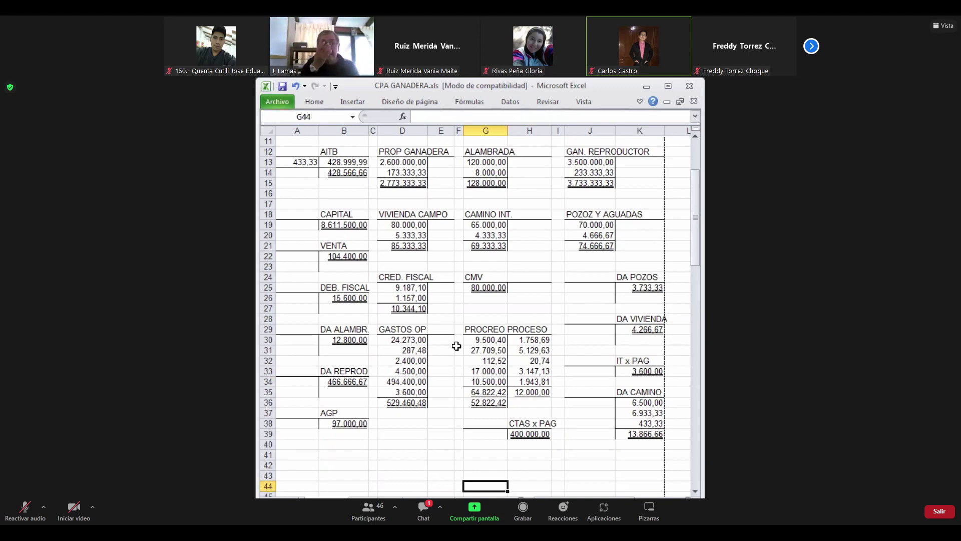
- Go back up column G over the ledger accounts to cell G1 at the start of the sheet
{"action": "key", "text": "Up"}
{"action": "key", "text": "Up"}
{"action": "key", "text": "Up"}
{"action": "key", "text": "Up"}
{"action": "key", "text": "Up"}
{"action": "key", "text": "Up"}
{"action": "key", "text": "Up"}
{"action": "key", "text": "Up"}
{"action": "key", "text": "Up"}
{"action": "key", "text": "Up"}
{"action": "key", "text": "Up"}
{"action": "key", "text": "Up"}
{"action": "key", "text": "Up"}
{"action": "key", "text": "Up"}
{"action": "key", "text": "Up"}
{"action": "key", "text": "Up"}
{"action": "key", "text": "Up"}
{"action": "key", "text": "Up"}
{"action": "key", "text": "Up"}
{"action": "key", "text": "Up"}
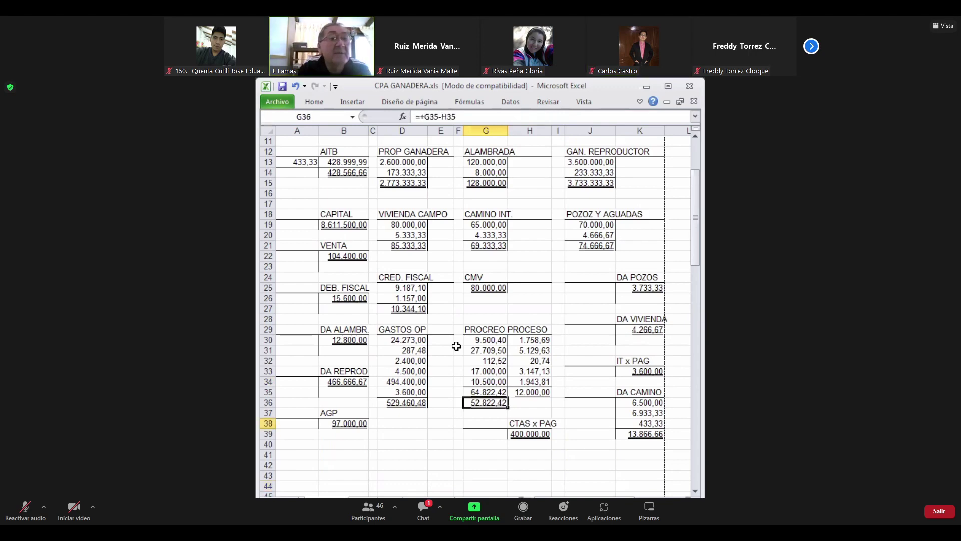
{"action": "key", "text": "Up"}
{"action": "key", "text": "Up"}
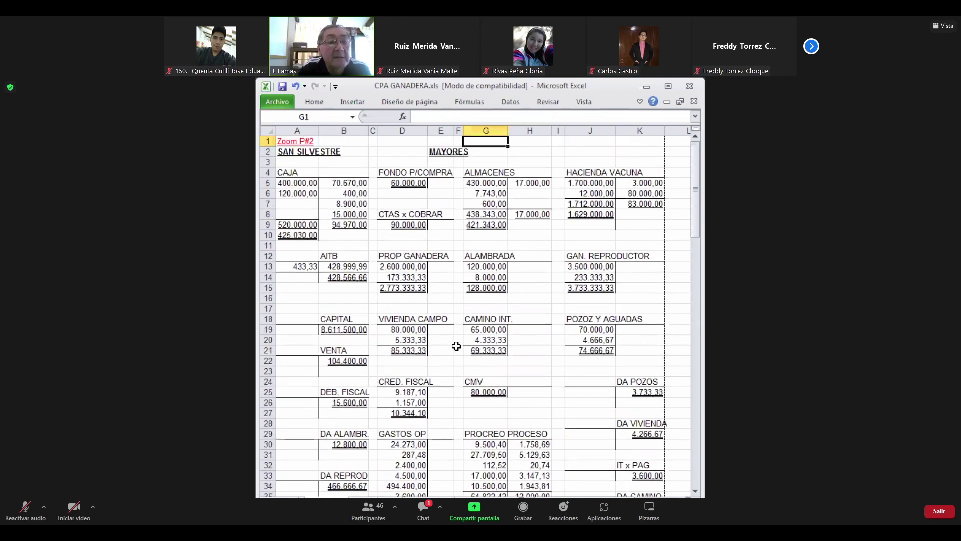
- Look through the ALMACENES and ALAMBRADA accounts in column G down to the CAMINO INT. heading in G18
{"action": "key", "text": "Down"}
{"action": "key", "text": "Down"}
{"action": "key", "text": "Down"}
{"action": "key", "text": "Down"}
{"action": "key", "text": "Down"}
{"action": "key", "text": "Down"}
{"action": "key", "text": "Down"}
{"action": "key", "text": "Down"}
{"action": "key", "text": "Down"}
{"action": "key", "text": "Down"}
{"action": "key", "text": "Down"}
{"action": "key", "text": "Down"}
{"action": "key", "text": "Down"}
{"action": "key", "text": "Down"}
{"action": "key", "text": "Down"}
{"action": "key", "text": "Down"}
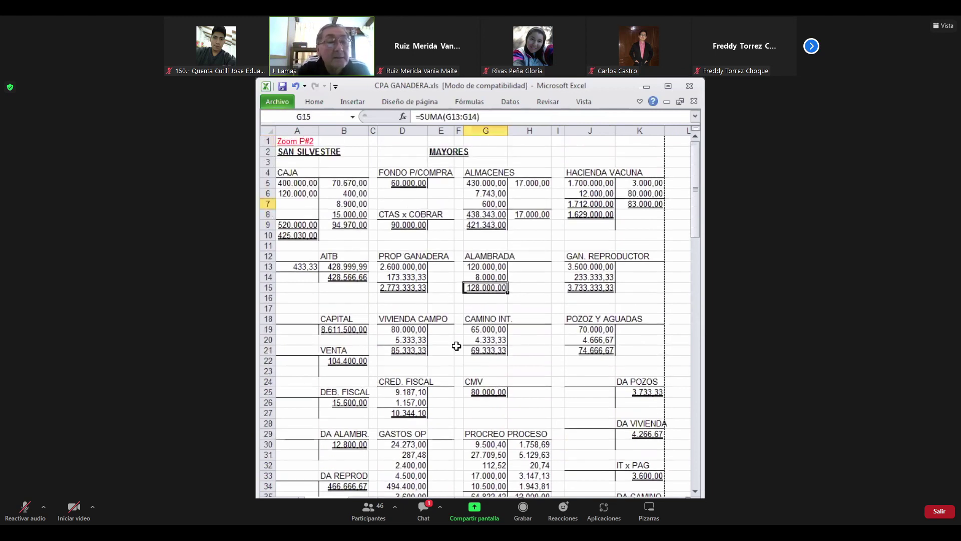
{"action": "key", "text": "Down"}
{"action": "key", "text": "Down"}
{"action": "key", "text": "Down"}
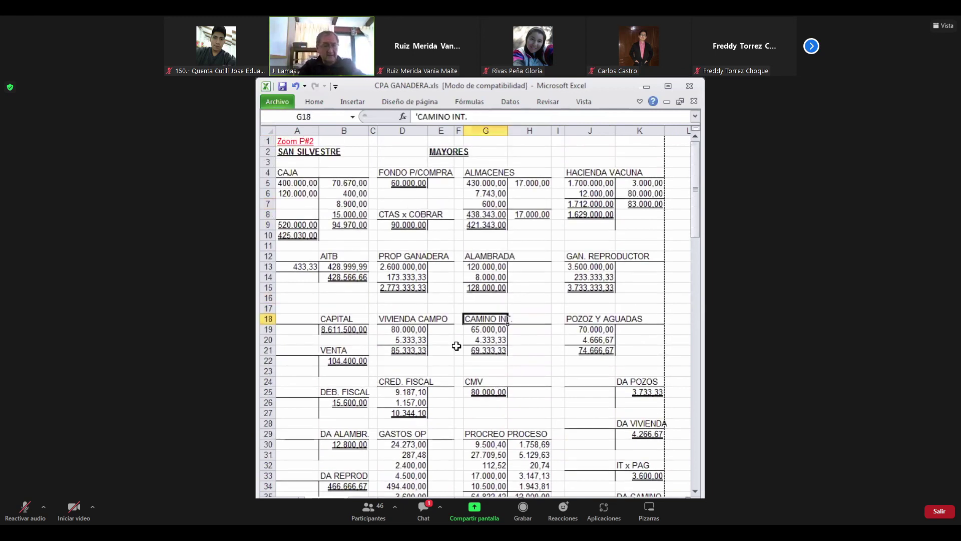
- Mark the VENTA account in cells A21:B23 by setting its font colour to red
{"action": "key", "text": "Down"}
{"action": "key", "text": "Left"}
{"action": "key", "text": "Left"}
{"action": "key", "text": "Left"}
{"action": "key", "text": "Left"}
{"action": "key", "text": "Left"}
{"action": "key", "text": "Left"}
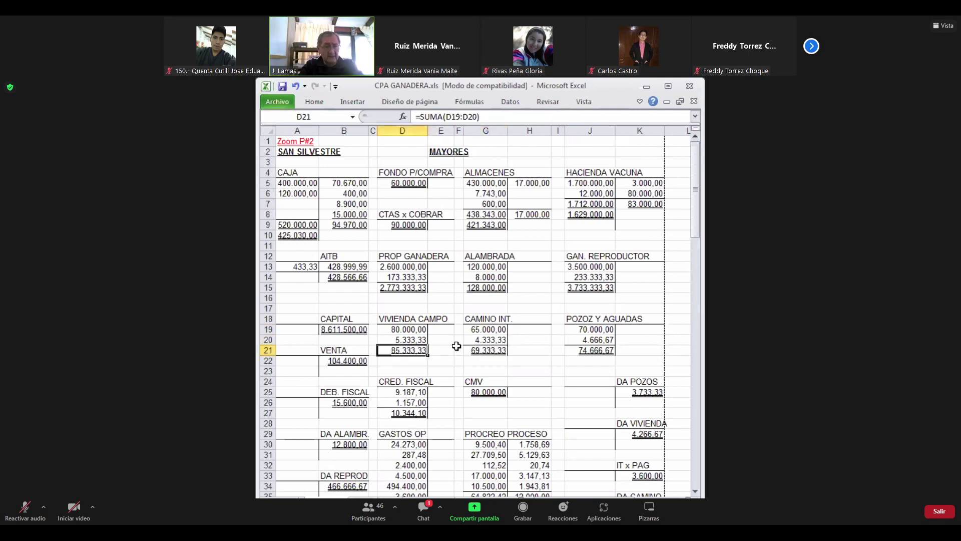
{"action": "key", "text": "shift+Right"}
{"action": "key", "text": "shift+Down"}
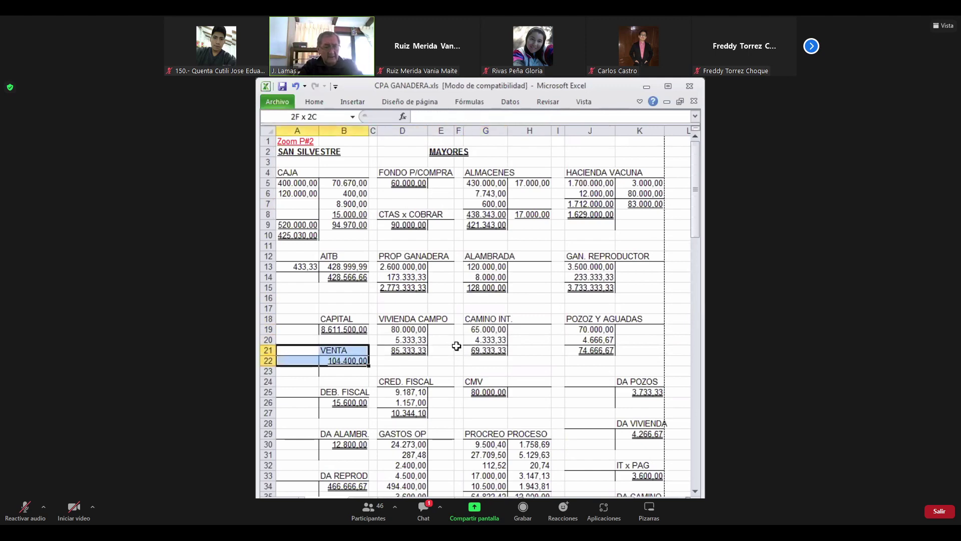
{"action": "key", "text": "shift+Down"}
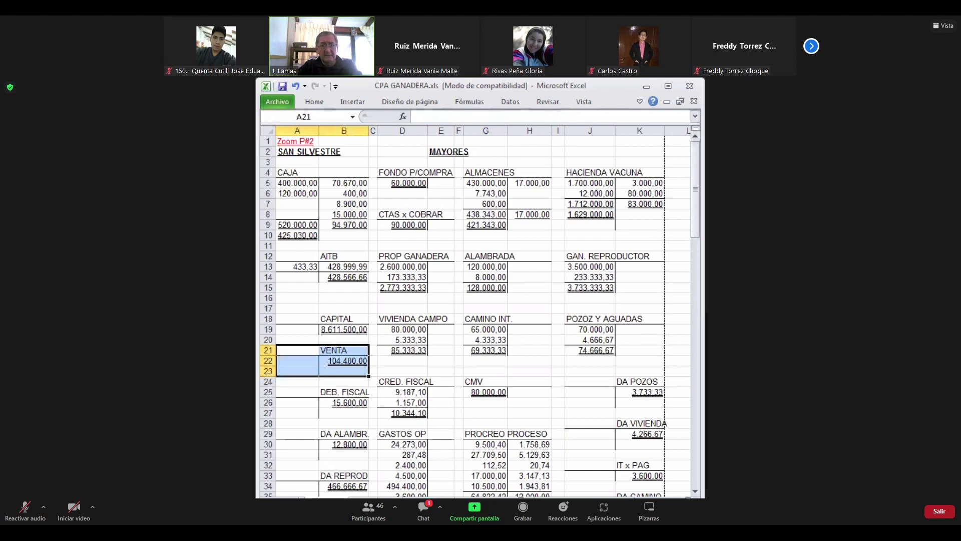
{"action": "key", "text": "alt+Tab"}
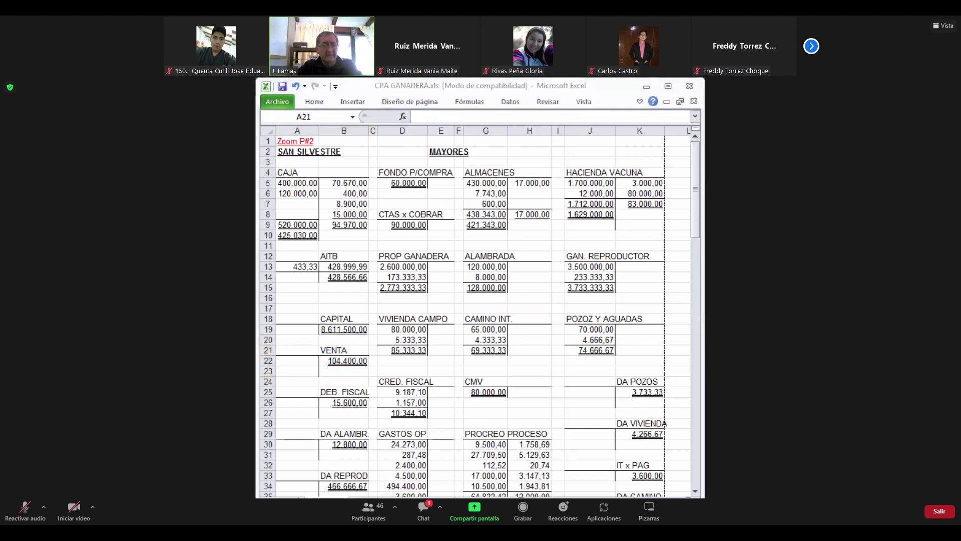
{"action": "key", "text": "alt+Tab"}
{"action": "left_click", "coordinate": [326, 102]}
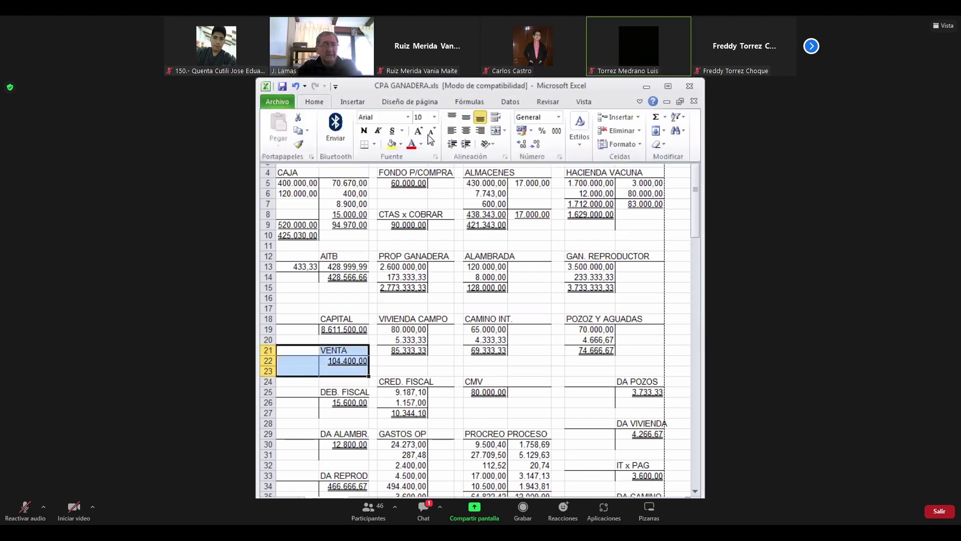
{"action": "left_click", "coordinate": [421, 144]}
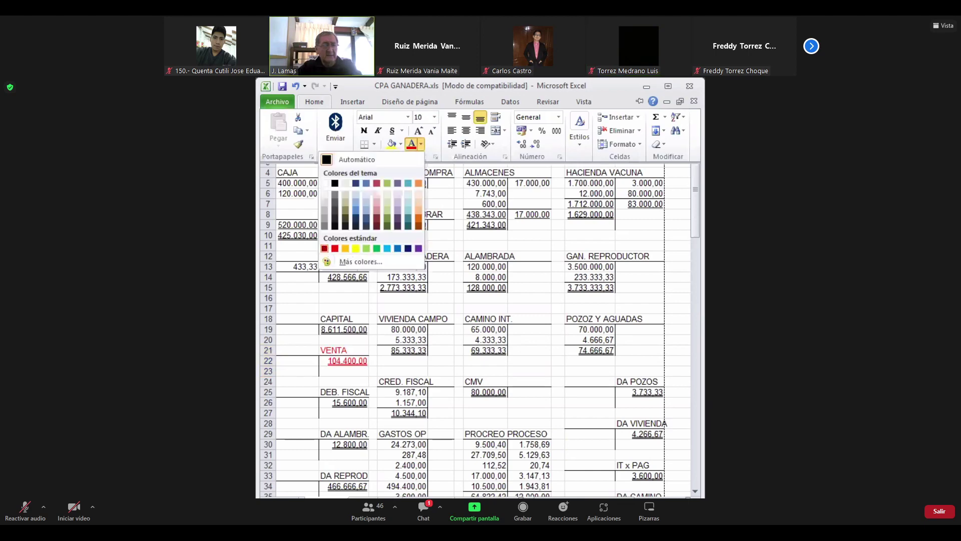
{"action": "left_click", "coordinate": [325, 248]}
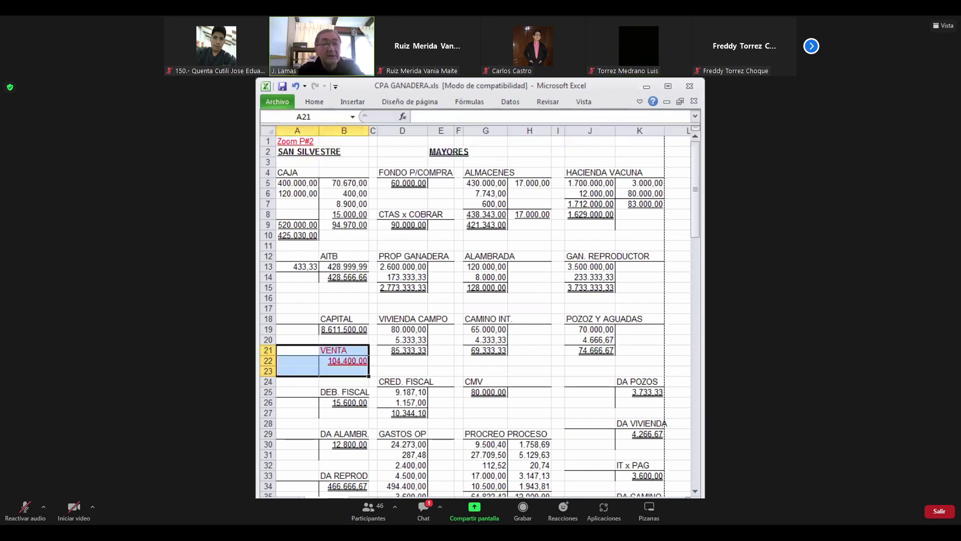
- Set the font colour of the CMV account's heading and amount in cells G24:G25 to red
{"action": "left_click", "coordinate": [344, 350]}
{"action": "key", "text": "Right"}
{"action": "key", "text": "Right"}
{"action": "key", "text": "Right"}
{"action": "key", "text": "Right"}
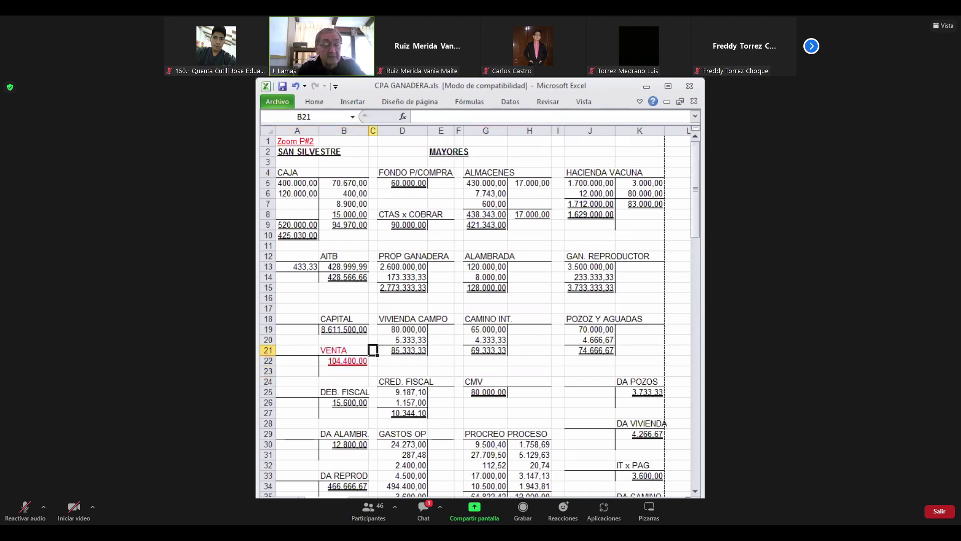
{"action": "key", "text": "Right"}
{"action": "key", "text": "Down"}
{"action": "key", "text": "Down"}
{"action": "key", "text": "Down"}
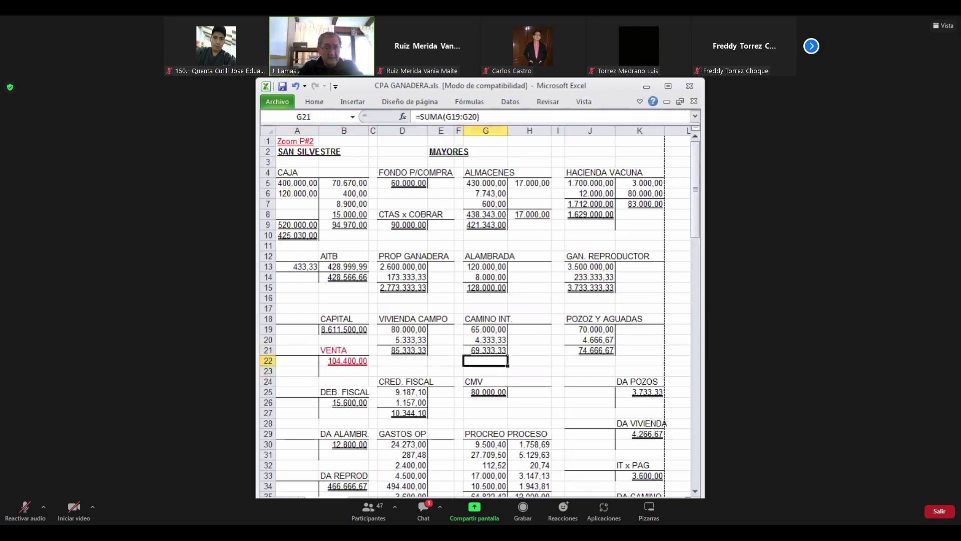
{"action": "key", "text": "shift+Down"}
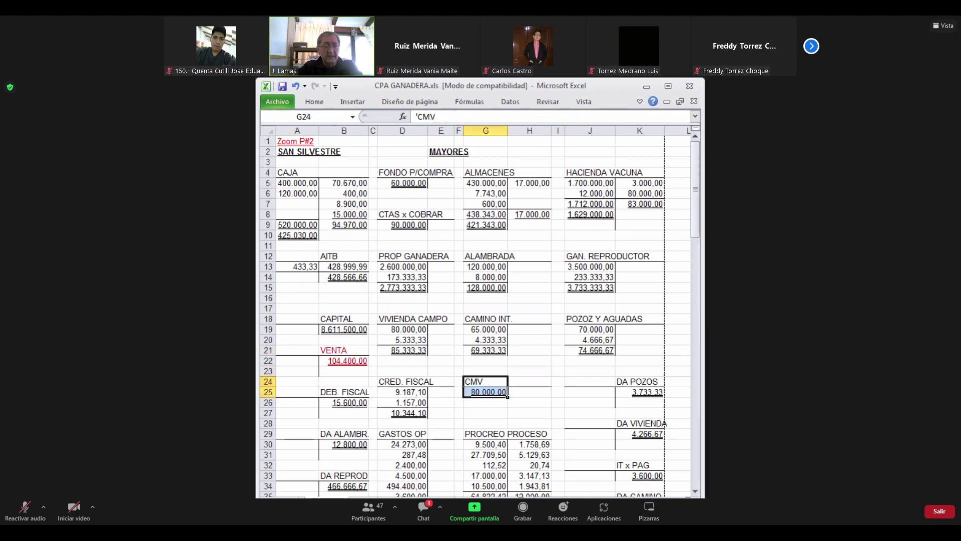
{"action": "left_click", "coordinate": [323, 103]}
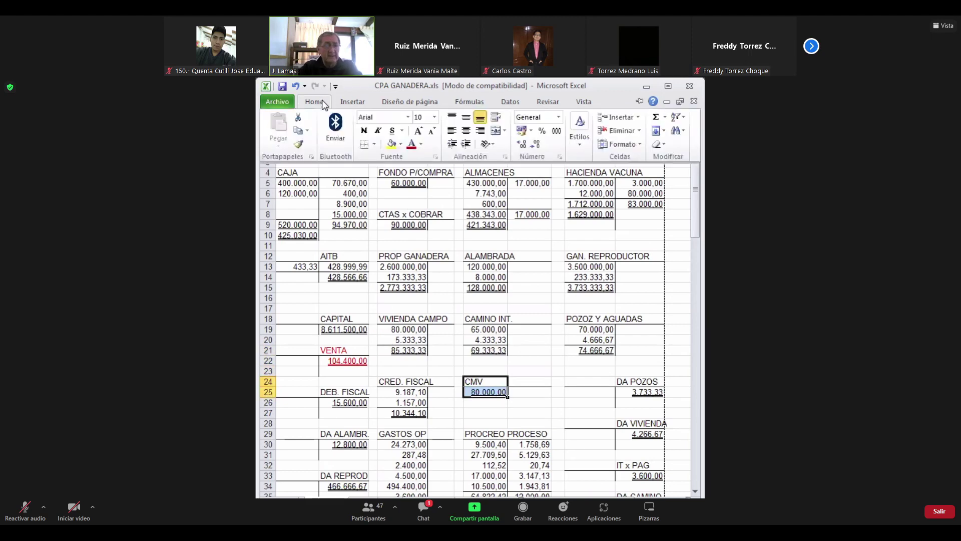
{"action": "left_click", "coordinate": [410, 144]}
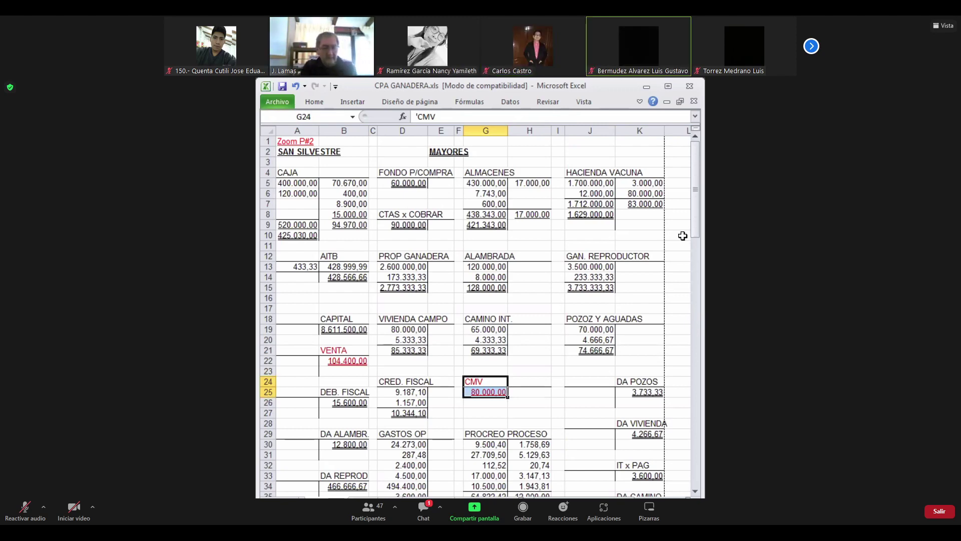
- Set the font colour of the whole GASTOS OP account in cells D29:E36 to red
{"action": "key", "text": "Down"}
{"action": "key", "text": "Down"}
{"action": "key", "text": "Down"}
{"action": "key", "text": "Down"}
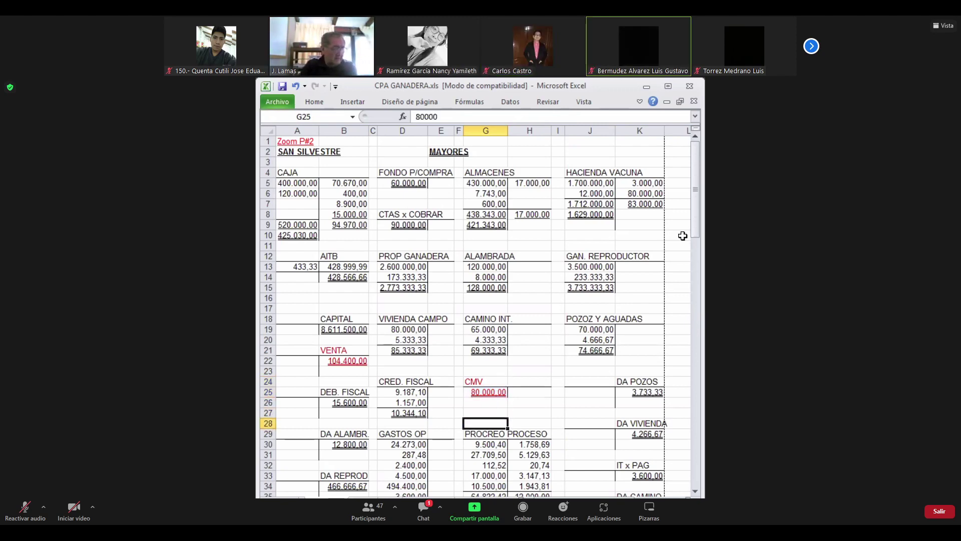
{"action": "key", "text": "Left"}
{"action": "key", "text": "Left"}
{"action": "key", "text": "Left"}
{"action": "key", "text": "Down"}
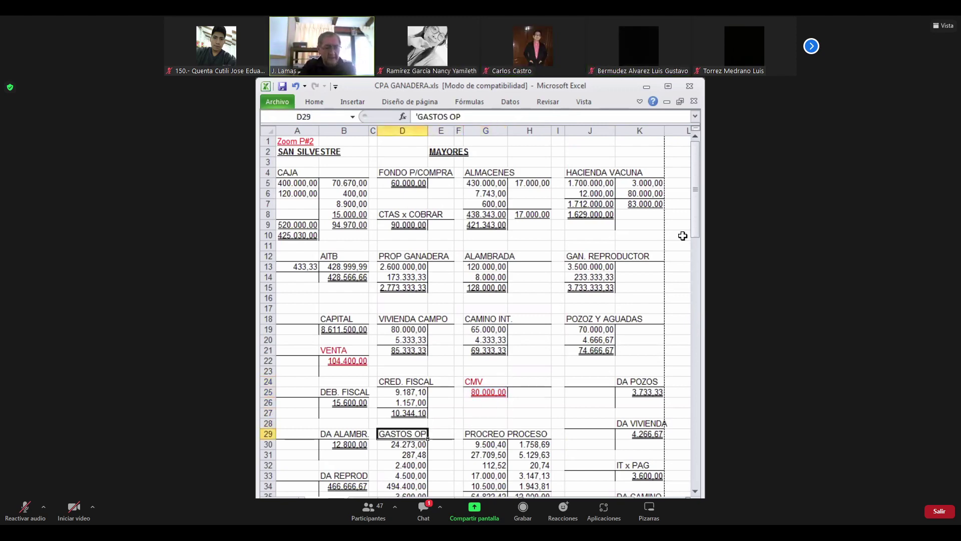
{"action": "key", "text": "shift+Right"}
{"action": "key", "text": "shift+Down"}
{"action": "key", "text": "shift+Down"}
{"action": "key", "text": "shift+Down"}
{"action": "key", "text": "shift+Down"}
{"action": "key", "text": "shift+Down"}
{"action": "key", "text": "shift+Down"}
{"action": "key", "text": "shift+Down"}
{"action": "key", "text": "shift+Down"}
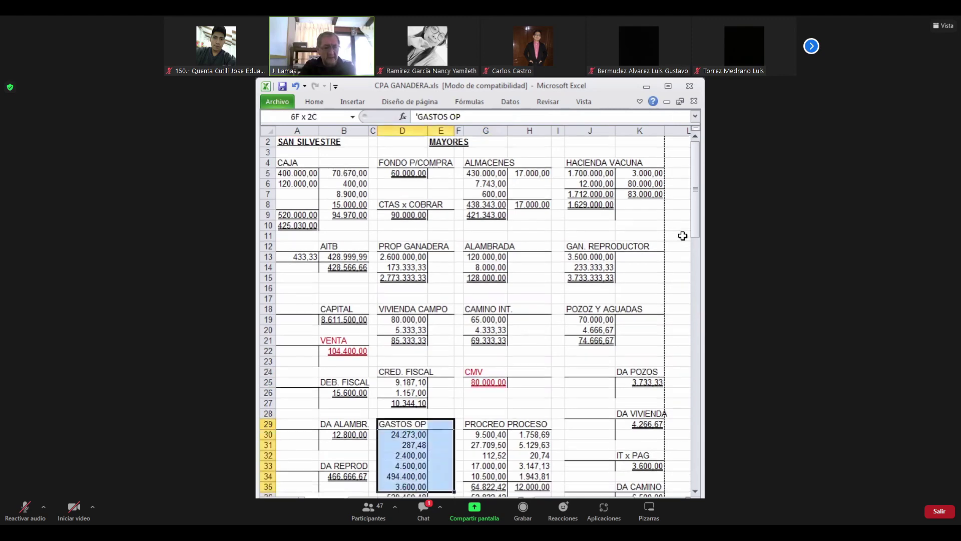
{"action": "key", "text": "shift+Up"}
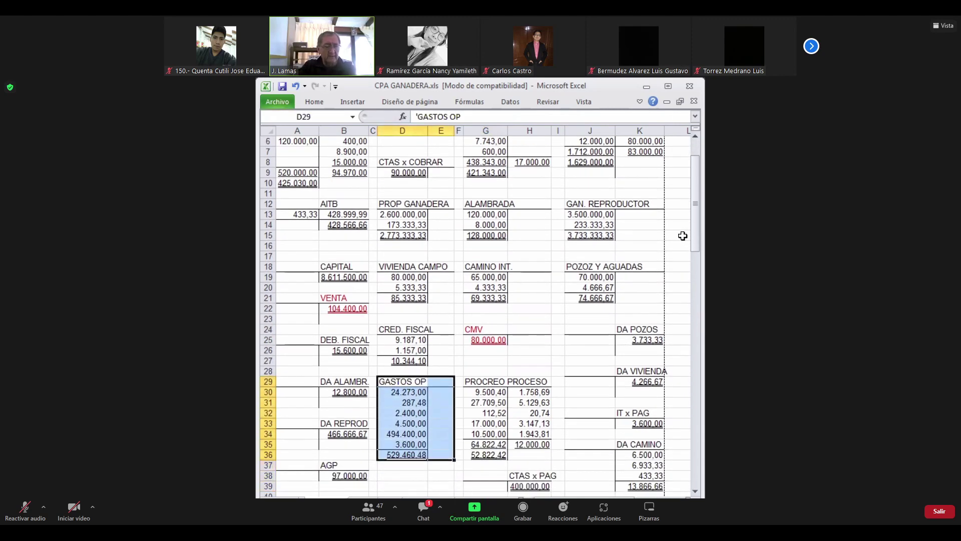
{"action": "left_click", "coordinate": [315, 103]}
{"action": "left_click", "coordinate": [414, 148]}
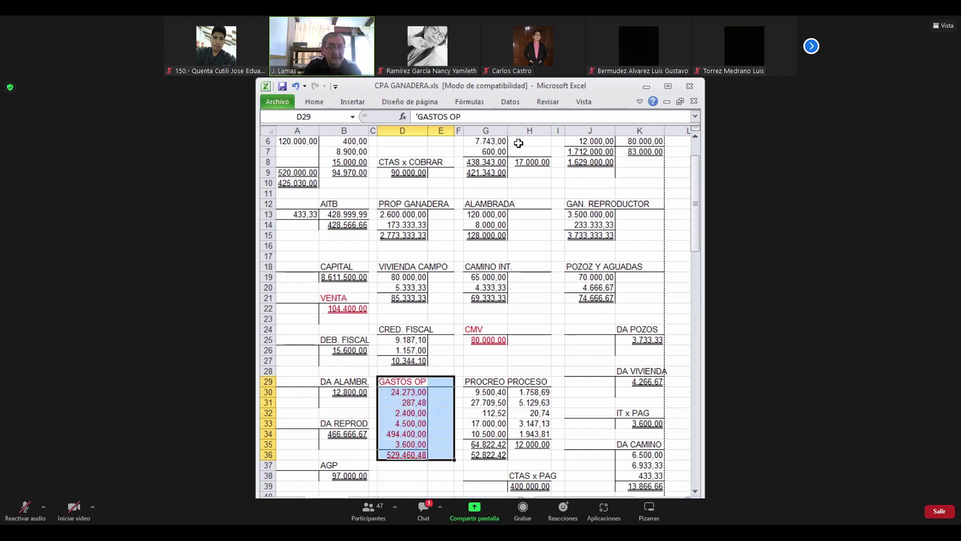
- Look through the ledger accounts below GASTOS OP down to the empty rows around row 45
{"action": "key", "text": "Down"}
{"action": "key", "text": "Down"}
{"action": "key", "text": "Down"}
{"action": "key", "text": "Down"}
{"action": "key", "text": "Down"}
{"action": "key", "text": "Down"}
{"action": "key", "text": "Down"}
{"action": "key", "text": "Down"}
{"action": "key", "text": "Down"}
{"action": "key", "text": "Down"}
{"action": "key", "text": "Down"}
{"action": "key", "text": "Down"}
{"action": "key", "text": "Down"}
{"action": "key", "text": "Down"}
{"action": "key", "text": "Down"}
{"action": "key", "text": "Down"}
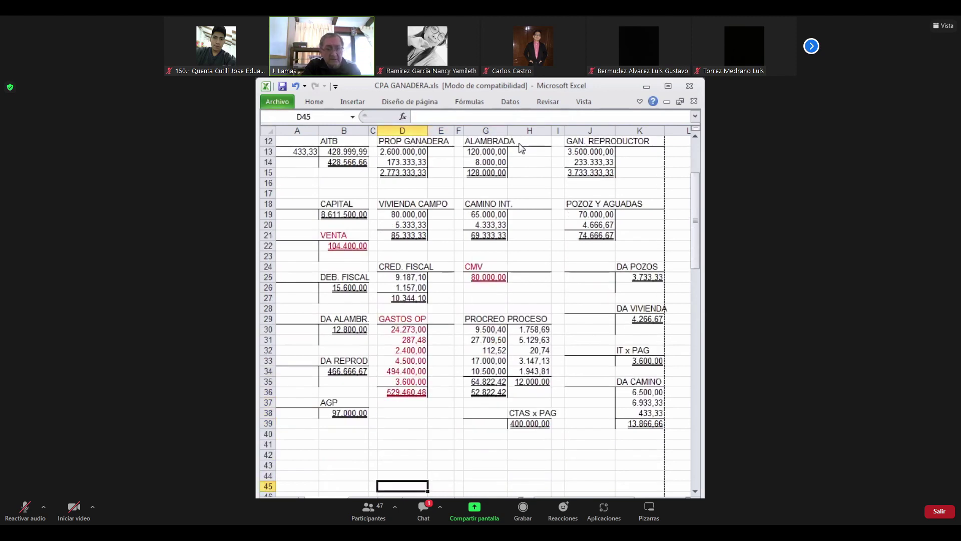
- Mark the AITB account in cells A12:B14 by setting its font colour to red
{"action": "key", "text": "Up"}
{"action": "key", "text": "Up"}
{"action": "key", "text": "Up"}
{"action": "key", "text": "Up"}
{"action": "key", "text": "Up"}
{"action": "key", "text": "Up"}
{"action": "key", "text": "Up"}
{"action": "key", "text": "Up"}
{"action": "key", "text": "Up"}
{"action": "key", "text": "Up"}
{"action": "key", "text": "Up"}
{"action": "key", "text": "Up"}
{"action": "key", "text": "Up"}
{"action": "key", "text": "Up"}
{"action": "key", "text": "Up"}
{"action": "key", "text": "Up"}
{"action": "key", "text": "Up"}
{"action": "key", "text": "Up"}
{"action": "key", "text": "Up"}
{"action": "key", "text": "Up"}
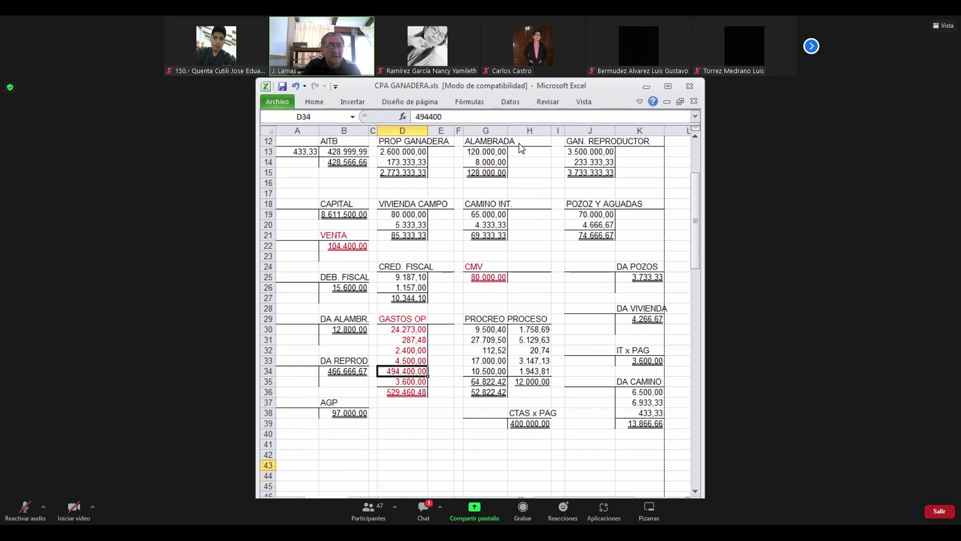
{"action": "key", "text": "Down"}
{"action": "key", "text": "Left"}
{"action": "key", "text": "Left"}
{"action": "key", "text": "Left"}
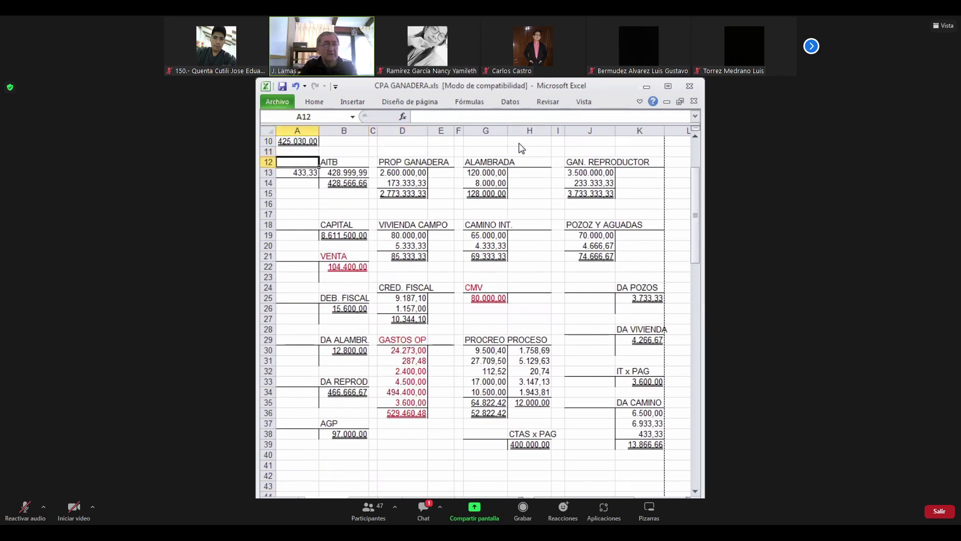
{"action": "key", "text": "shift+Right"}
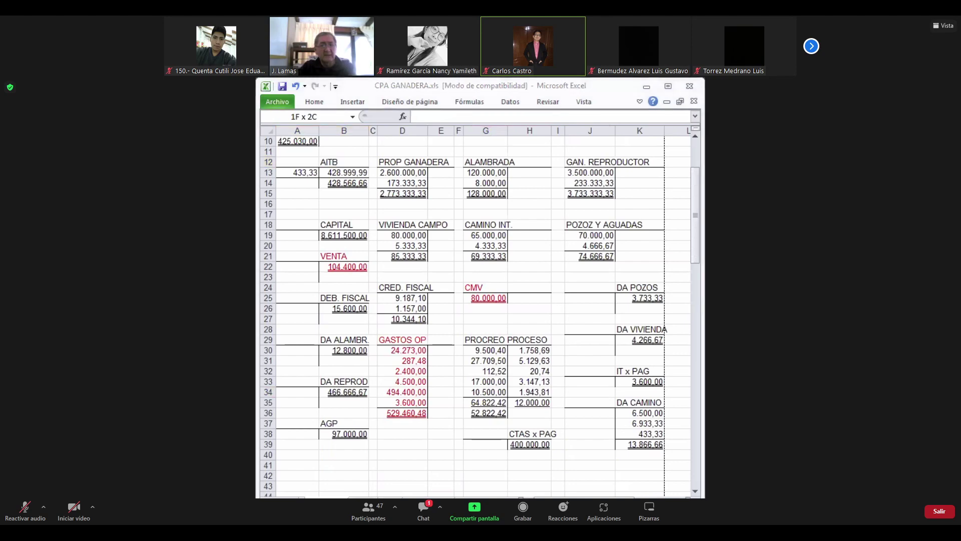
{"action": "key", "text": "shift+Down"}
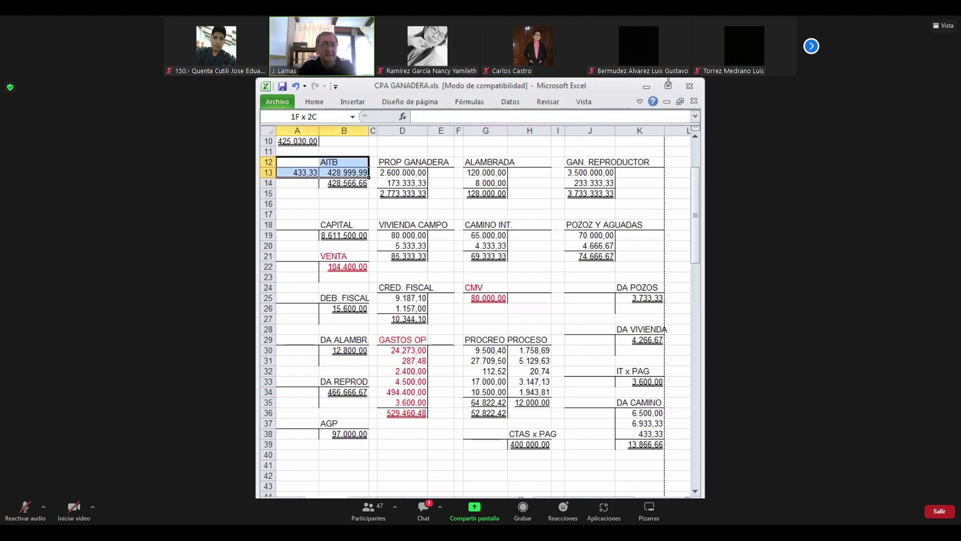
{"action": "key", "text": "shift+Down"}
{"action": "left_click", "coordinate": [313, 102]}
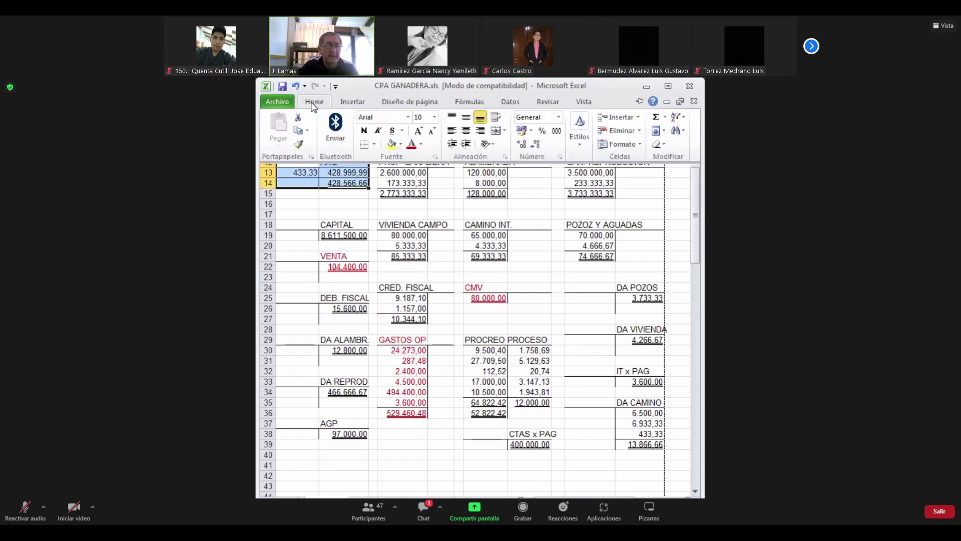
{"action": "left_click", "coordinate": [412, 146]}
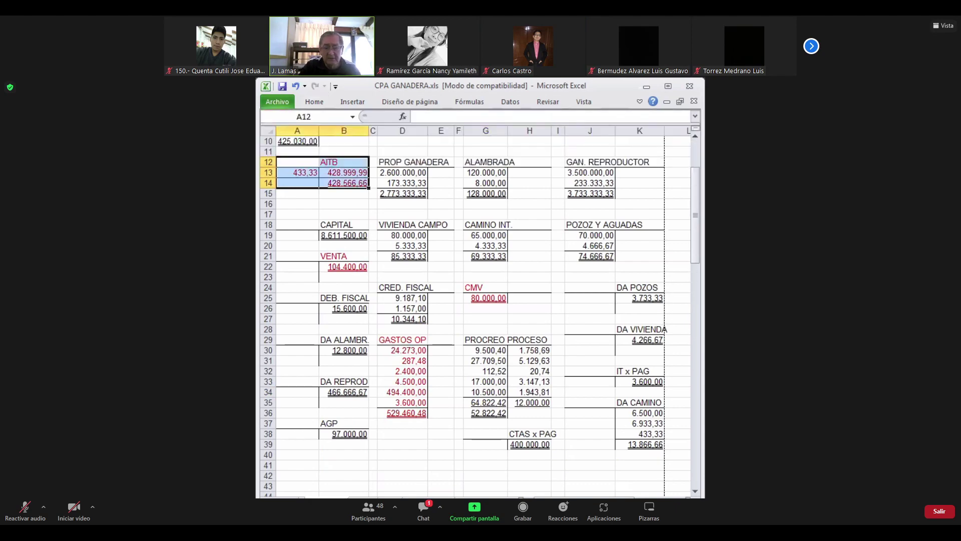
{"action": "left_click", "coordinate": [298, 173]}
{"action": "left_click", "coordinate": [298, 329]}
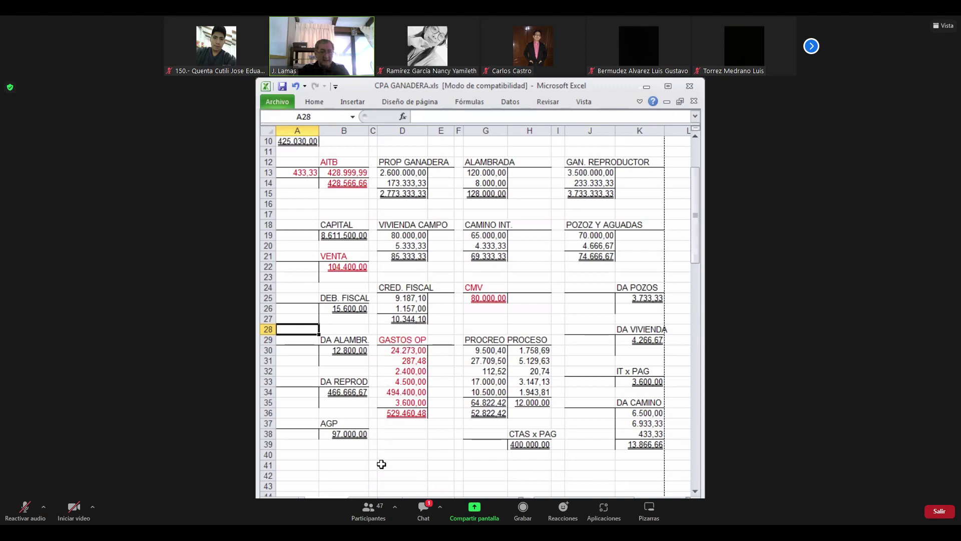
- Examine the ESTADO DE RESULTADO sheet from VENTAS and GASTOS OPERATIVOS down to PERDIDA DE GESTION
{"action": "key", "text": "ctrl+Page_Down"}
{"action": "key", "text": "ctrl+Home"}
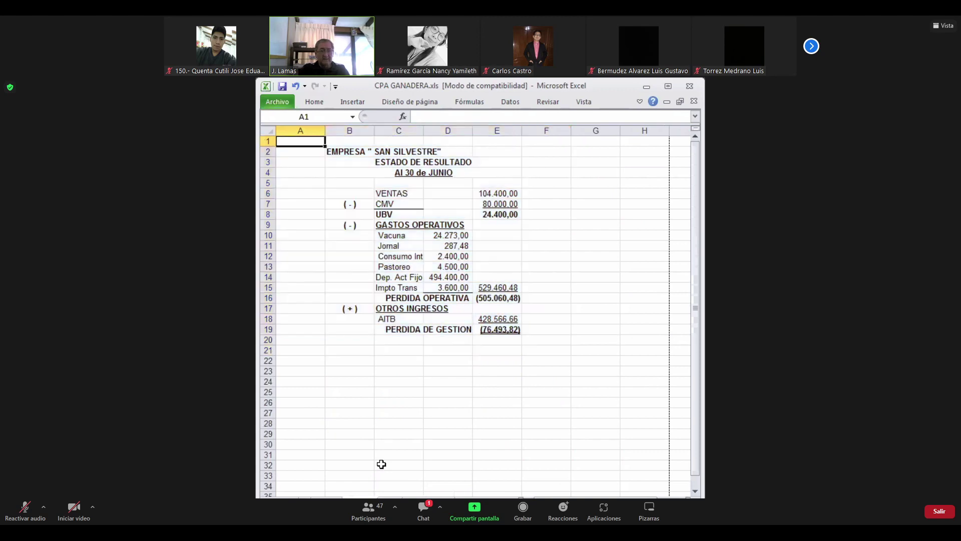
{"action": "key", "text": "Down"}
{"action": "key", "text": "Down"}
{"action": "key", "text": "Down"}
{"action": "key", "text": "Down"}
{"action": "key", "text": "Down"}
{"action": "key", "text": "Down"}
{"action": "key", "text": "Down"}
{"action": "key", "text": "Down"}
{"action": "key", "text": "Down"}
{"action": "key", "text": "Down"}
{"action": "key", "text": "Down"}
{"action": "key", "text": "Down"}
{"action": "key", "text": "Down"}
{"action": "key", "text": "Down"}
{"action": "key", "text": "Down"}
{"action": "key", "text": "Down"}
{"action": "key", "text": "Down"}
{"action": "key", "text": "Down"}
{"action": "key", "text": "Down"}
{"action": "key", "text": "Down"}
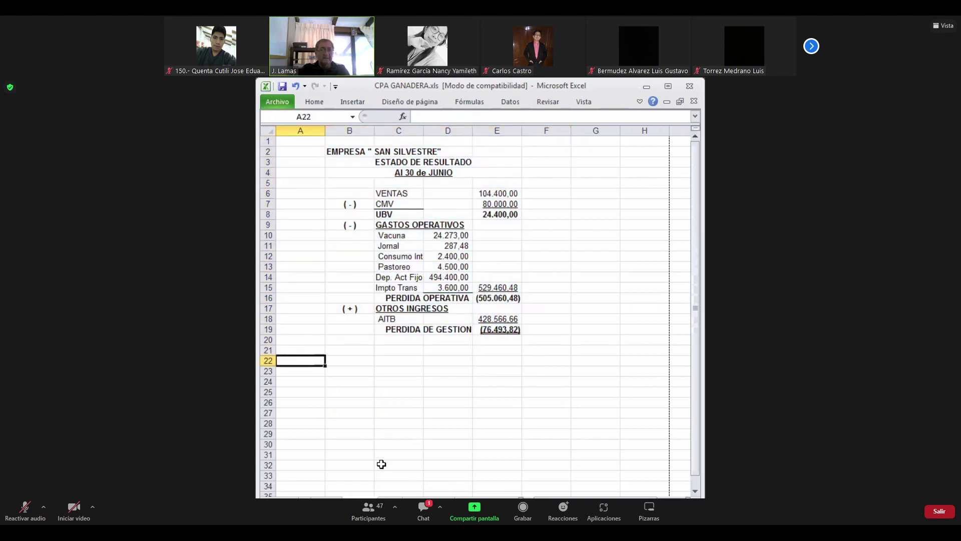
{"action": "key", "text": "Down"}
{"action": "key", "text": "Down"}
{"action": "key", "text": "Down"}
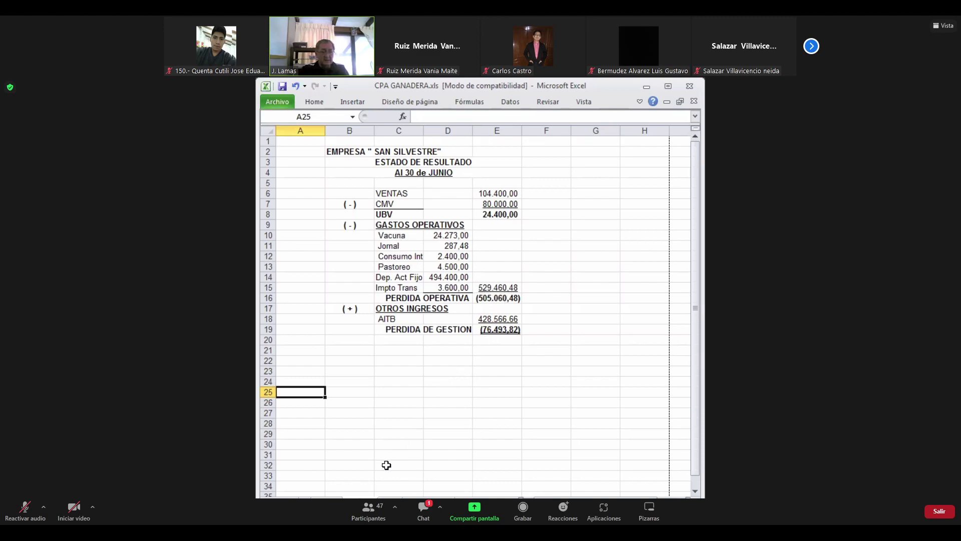
- Go back to the ledger sheet and check the GASTOS OP entries from the heading in D29 to the total in D36
{"action": "key", "text": "ctrl+Page_Up"}
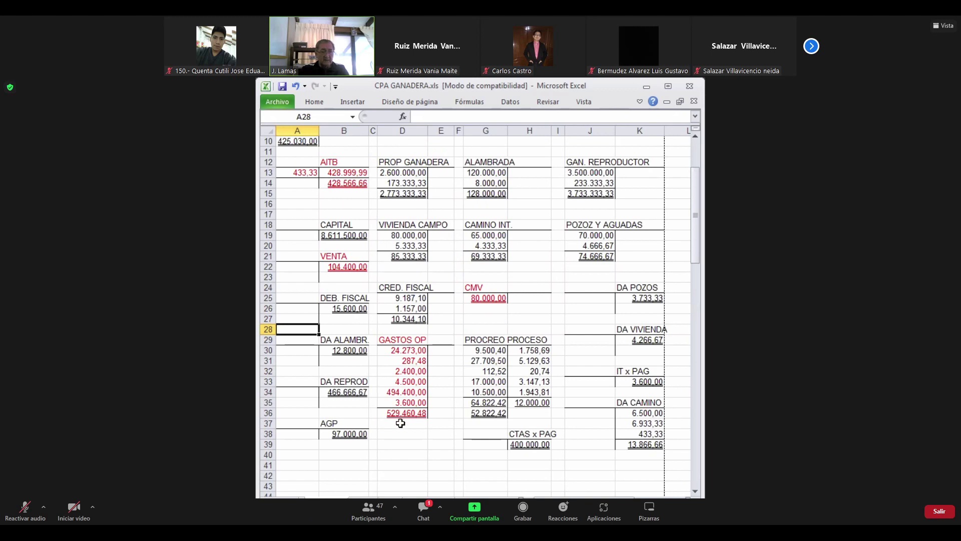
{"action": "left_click", "coordinate": [433, 343]}
{"action": "key", "text": "Left"}
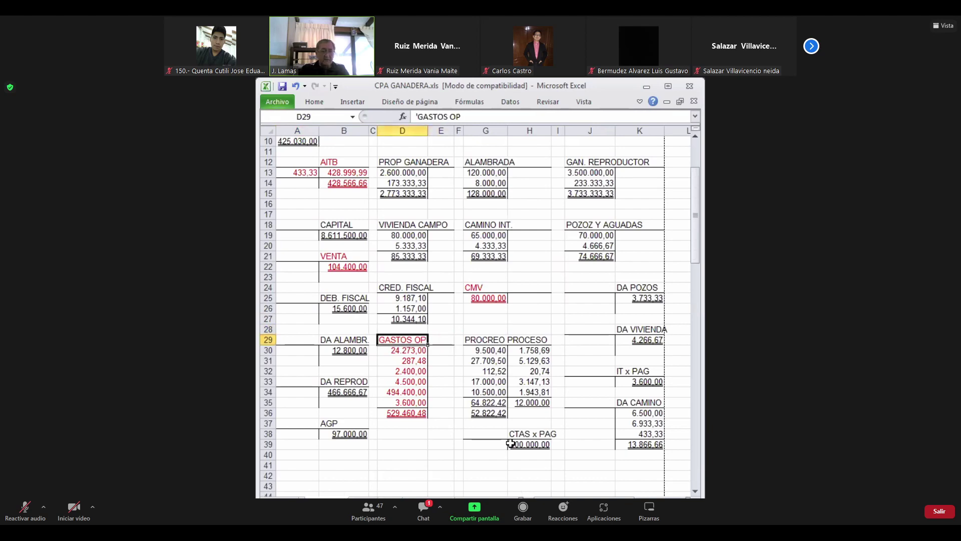
{"action": "key", "text": "Down"}
{"action": "key", "text": "Down"}
{"action": "key", "text": "Down"}
{"action": "key", "text": "Down"}
{"action": "key", "text": "Down"}
{"action": "key", "text": "Down"}
{"action": "key", "text": "Down"}
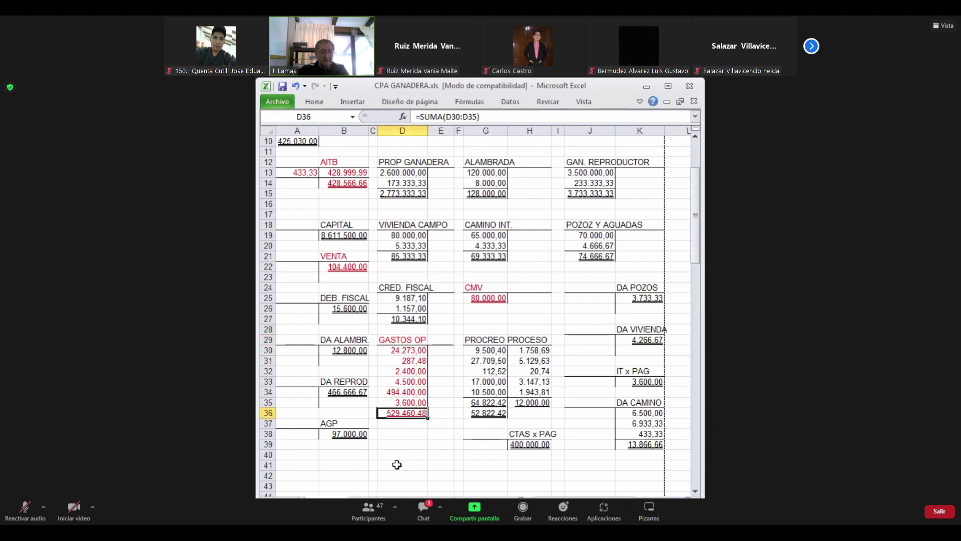
- Return to the ESTADO DE RESULTADO sheet and view it alongside the BALANCE GENERAL sheet
{"action": "key", "text": "ctrl+Page_Down"}
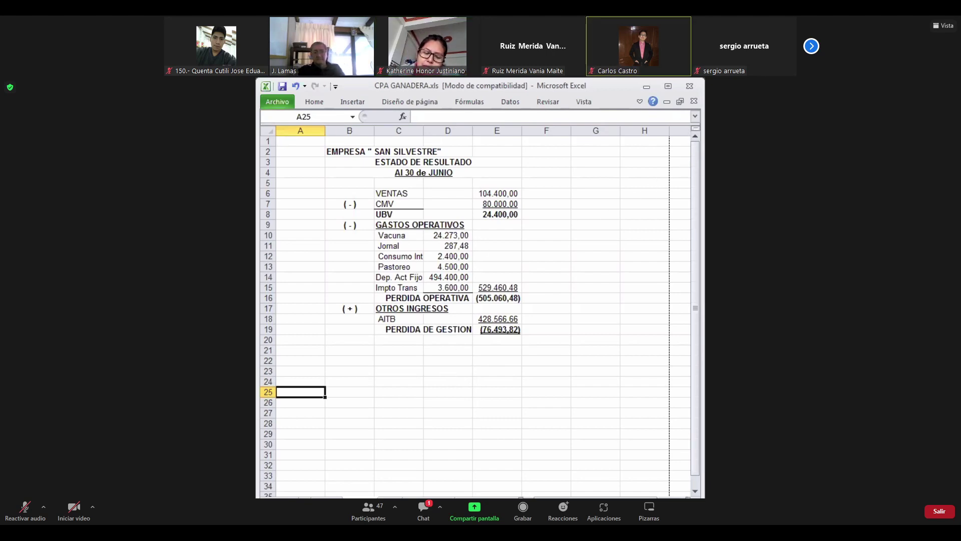
{"action": "key", "text": "alt+Tab"}
{"action": "key", "text": "alt+Tab"}
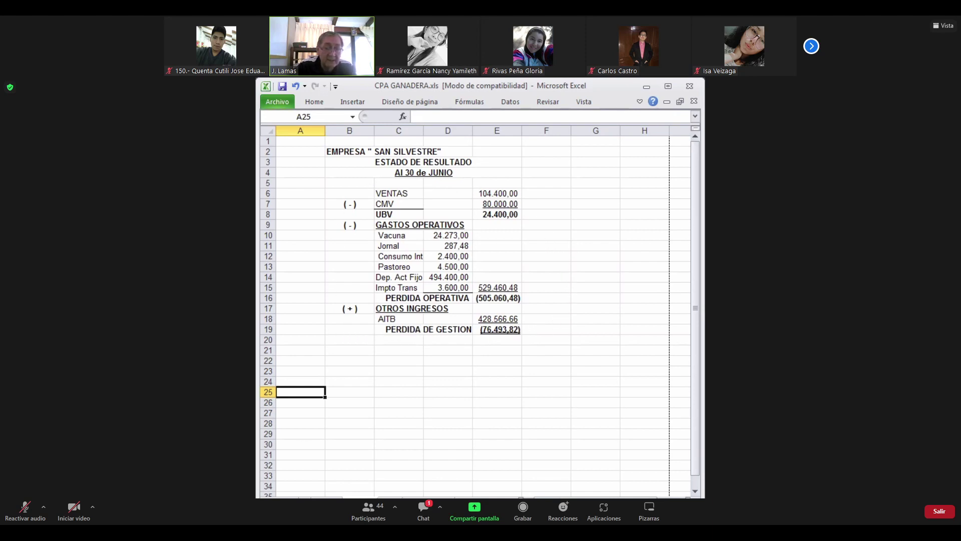
{"action": "key", "text": "ctrl+Page_Down"}
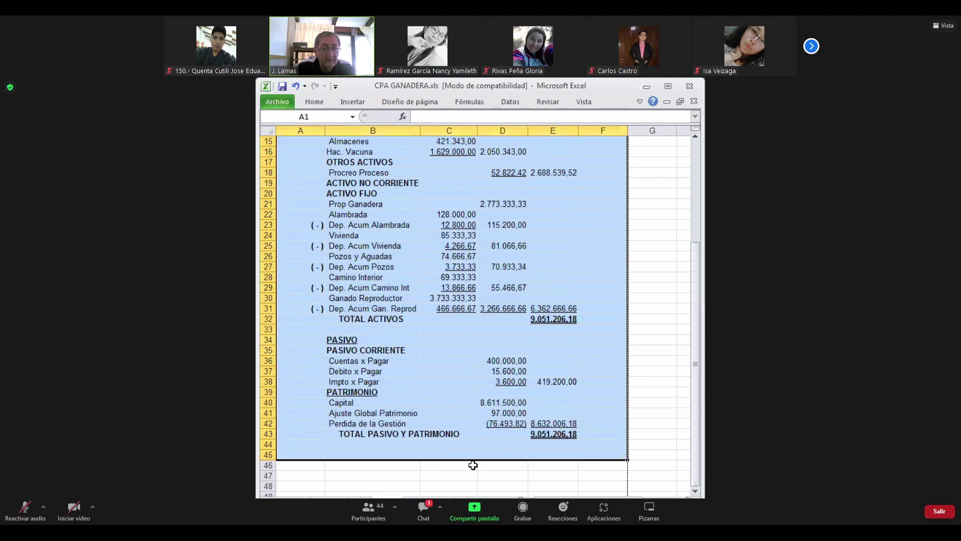
{"action": "key", "text": "ctrl+Page_Down"}
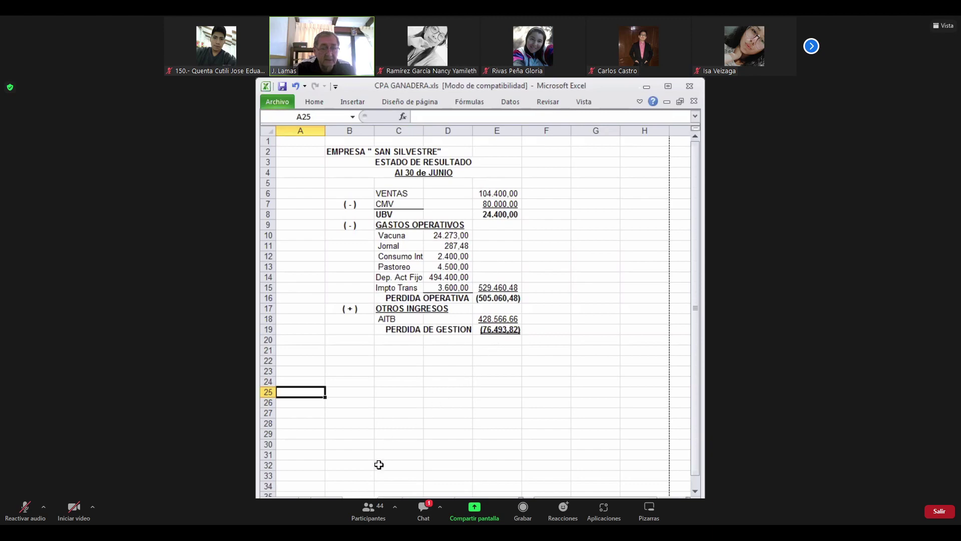
- Examine the BALANCE GENERAL sheet from ACTIVO at the start down to TOTAL PASIVO Y PATRIMONIO
{"action": "key", "text": "ctrl+Page_Down"}
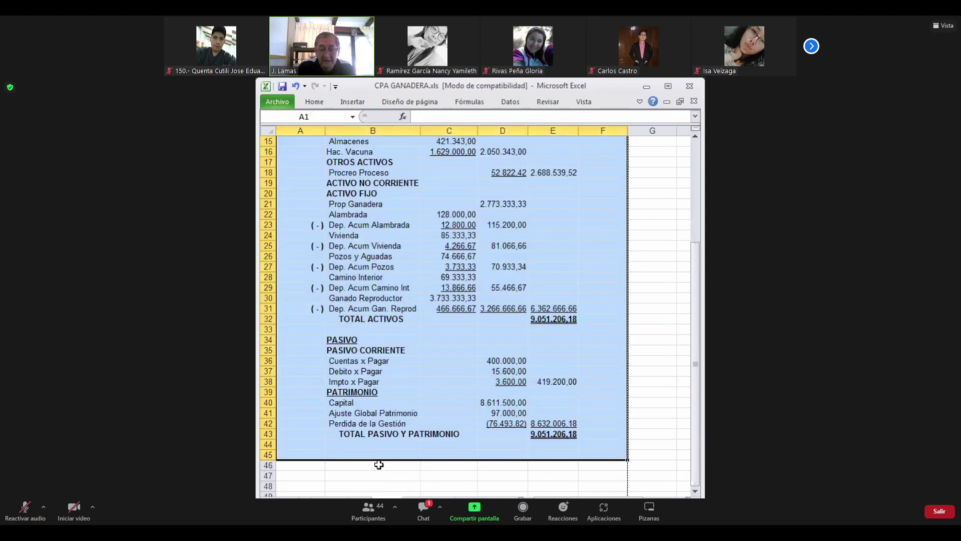
{"action": "key", "text": "ctrl+Home"}
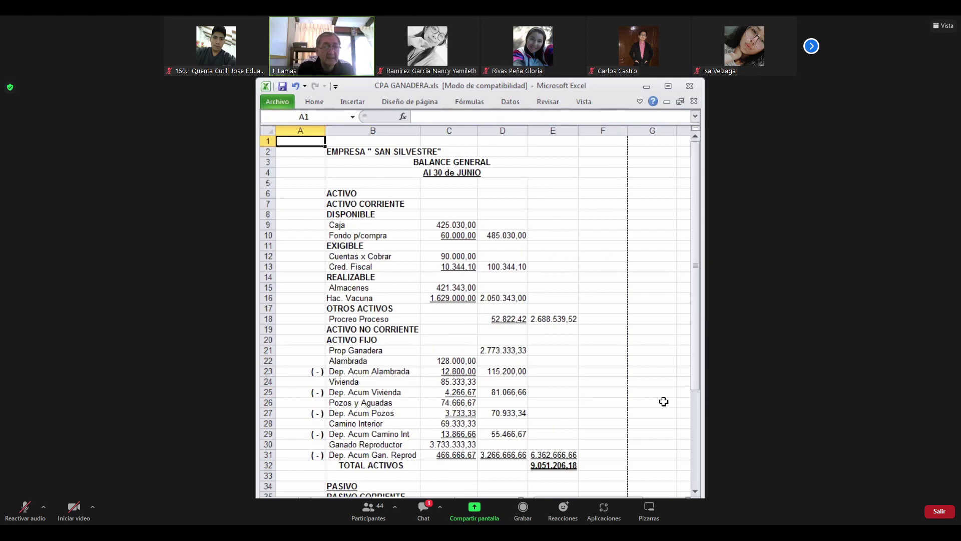
{"action": "key", "text": "Down"}
{"action": "key", "text": "Down"}
{"action": "key", "text": "Down"}
{"action": "key", "text": "Down"}
{"action": "key", "text": "Down"}
{"action": "key", "text": "Down"}
{"action": "key", "text": "Down"}
{"action": "key", "text": "Down"}
{"action": "key", "text": "Down"}
{"action": "key", "text": "Down"}
{"action": "key", "text": "Down"}
{"action": "key", "text": "Down"}
{"action": "key", "text": "Down"}
{"action": "key", "text": "Down"}
{"action": "key", "text": "Down"}
{"action": "key", "text": "Down"}
{"action": "key", "text": "Down"}
{"action": "key", "text": "Down"}
{"action": "key", "text": "Down"}
{"action": "key", "text": "Down"}
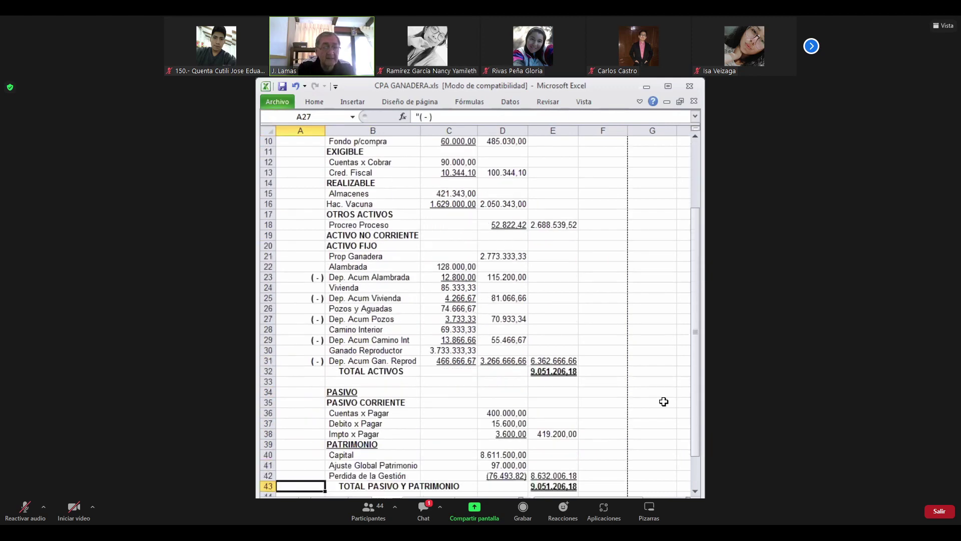
- Go back up through the BALANCE GENERAL from PATRIMONIO and PASIVO to the heading rows at cell A1
{"action": "key", "text": "Up"}
{"action": "key", "text": "Up"}
{"action": "key", "text": "Up"}
{"action": "key", "text": "Up"}
{"action": "key", "text": "Up"}
{"action": "key", "text": "Up"}
{"action": "key", "text": "Up"}
{"action": "key", "text": "Up"}
{"action": "key", "text": "Up"}
{"action": "key", "text": "Up"}
{"action": "key", "text": "Up"}
{"action": "key", "text": "Up"}
{"action": "key", "text": "Up"}
{"action": "key", "text": "Up"}
{"action": "key", "text": "Up"}
{"action": "key", "text": "Up"}
{"action": "key", "text": "Up"}
{"action": "key", "text": "Up"}
{"action": "key", "text": "Up"}
{"action": "key", "text": "Up"}
{"action": "key", "text": "Up"}
{"action": "key", "text": "Up"}
{"action": "key", "text": "Up"}
{"action": "key", "text": "Up"}
{"action": "key", "text": "Up"}
{"action": "key", "text": "Up"}
{"action": "key", "text": "Up"}
{"action": "key", "text": "Up"}
{"action": "key", "text": "Up"}
{"action": "key", "text": "Up"}
{"action": "key", "text": "Up"}
{"action": "key", "text": "Up"}
{"action": "key", "text": "Up"}
{"action": "key", "text": "Up"}
{"action": "key", "text": "Up"}
{"action": "key", "text": "Up"}
{"action": "key", "text": "Up"}
{"action": "key", "text": "Up"}
{"action": "key", "text": "Up"}
{"action": "key", "text": "Up"}
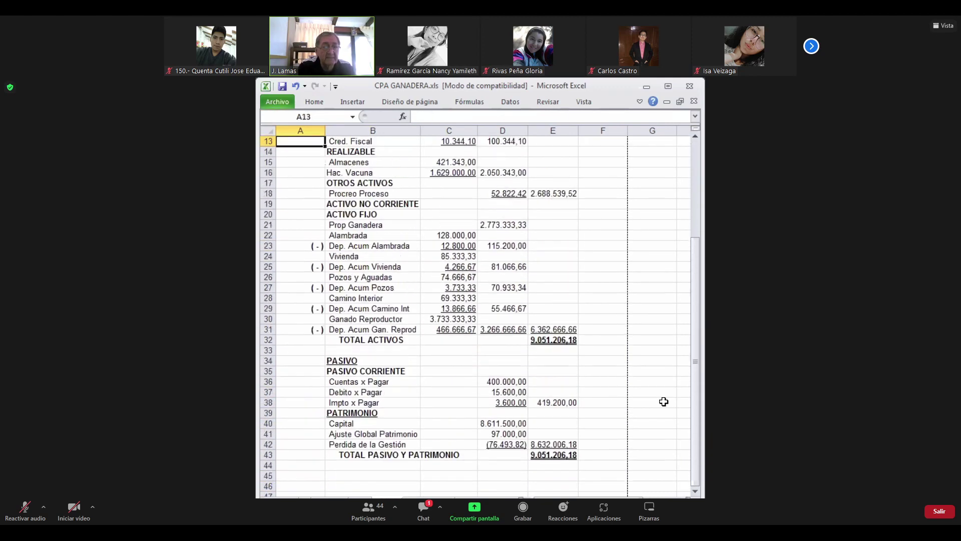
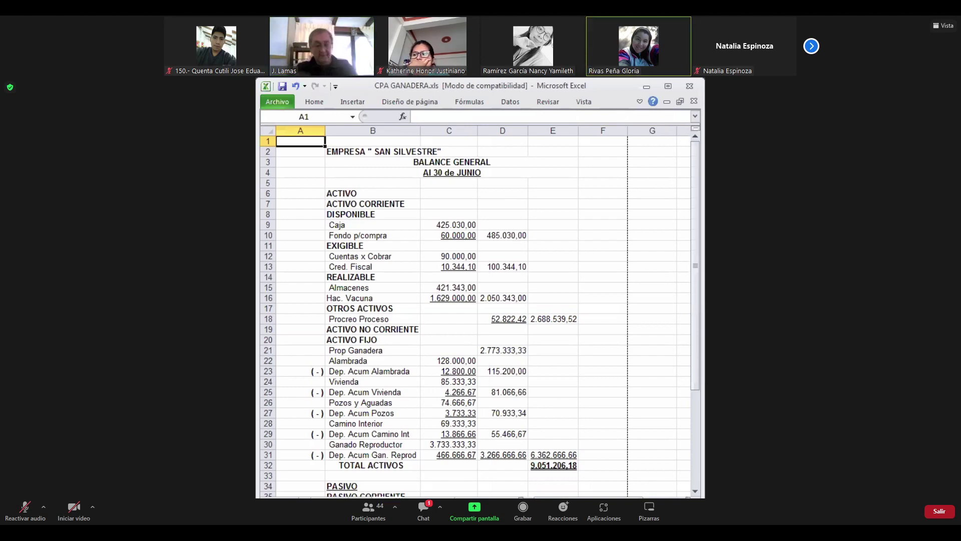
- Examine the ACTIVO section of the BALANCE GENERAL from the heading rows down to the TOTAL ACTIVOS amount in E32
{"action": "key", "text": "Down"}
{"action": "key", "text": "Down"}
{"action": "key", "text": "Down"}
{"action": "key", "text": "Down"}
{"action": "key", "text": "Down"}
{"action": "key", "text": "Down"}
{"action": "key", "text": "Down"}
{"action": "key", "text": "Down"}
{"action": "key", "text": "Down"}
{"action": "key", "text": "Down"}
{"action": "key", "text": "Down"}
{"action": "key", "text": "Down"}
{"action": "key", "text": "Down"}
{"action": "key", "text": "Down"}
{"action": "key", "text": "Down"}
{"action": "key", "text": "Down"}
{"action": "key", "text": "Down"}
{"action": "key", "text": "Down"}
{"action": "key", "text": "Down"}
{"action": "key", "text": "Down"}
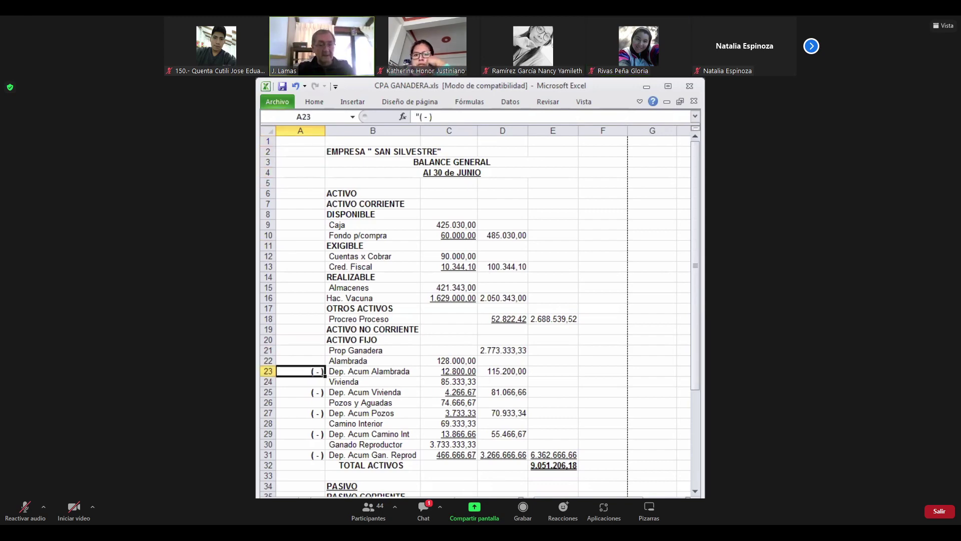
{"action": "key", "text": "Down"}
{"action": "key", "text": "Down"}
{"action": "key", "text": "Down"}
{"action": "key", "text": "Down"}
{"action": "key", "text": "Down"}
{"action": "key", "text": "Down"}
{"action": "key", "text": "Down"}
{"action": "key", "text": "Down"}
{"action": "key", "text": "Down"}
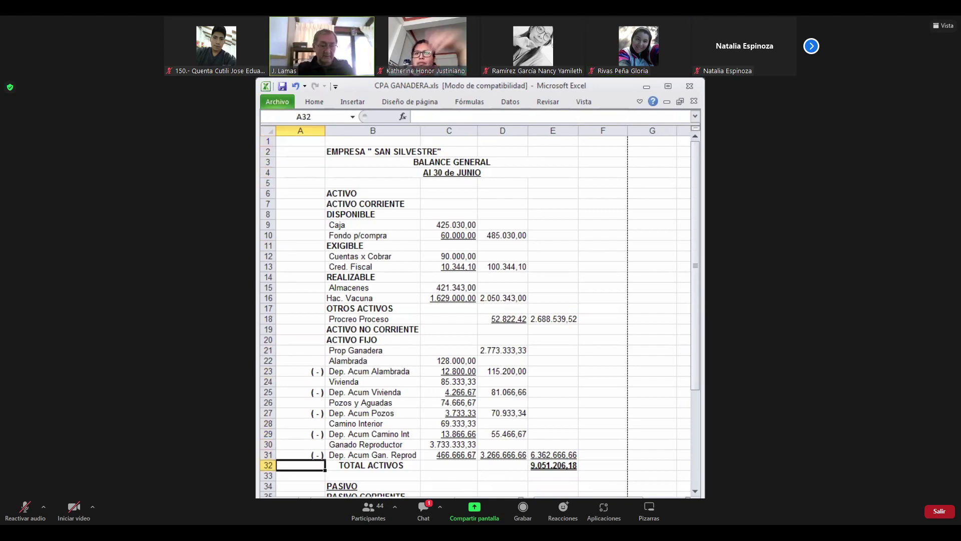
{"action": "key", "text": "Right"}
{"action": "key", "text": "Right"}
{"action": "key", "text": "Right"}
{"action": "key", "text": "Right"}
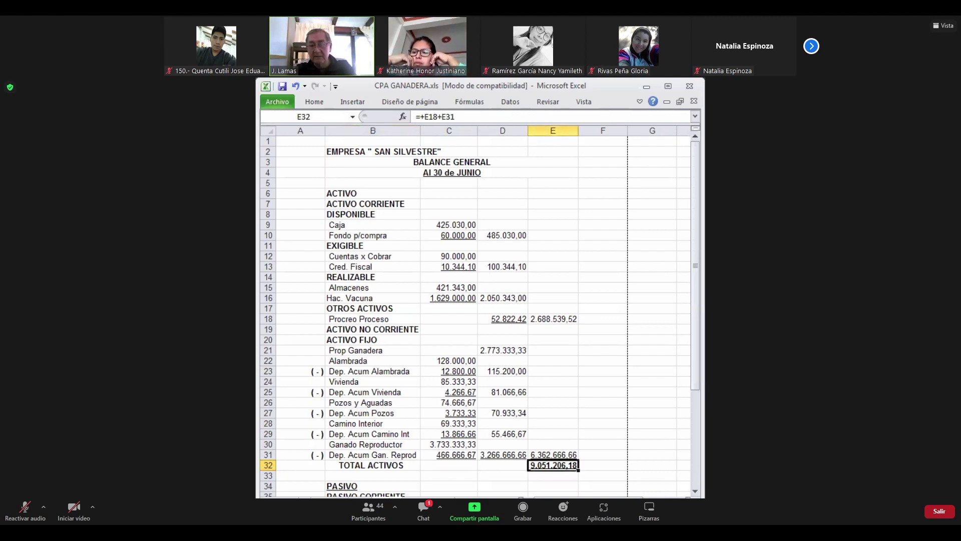
- Examine the PASIVO and PATRIMONIO sections below TOTAL ACTIVOS, down past TOTAL PASIVO Y PATRIMONIO
{"action": "key", "text": "Down"}
{"action": "key", "text": "Down"}
{"action": "key", "text": "Down"}
{"action": "key", "text": "Down"}
{"action": "key", "text": "Down"}
{"action": "key", "text": "Down"}
{"action": "key", "text": "Down"}
{"action": "key", "text": "Down"}
{"action": "key", "text": "Down"}
{"action": "key", "text": "Down"}
{"action": "key", "text": "Down"}
{"action": "key", "text": "Down"}
{"action": "key", "text": "Down"}
{"action": "key", "text": "Down"}
{"action": "key", "text": "Down"}
{"action": "key", "text": "Down"}
{"action": "key", "text": "Down"}
{"action": "key", "text": "Down"}
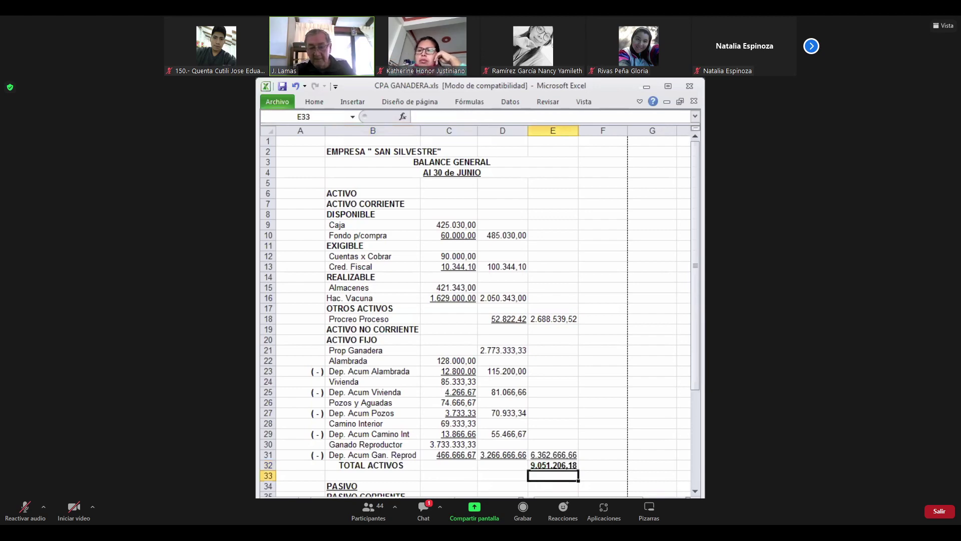
{"action": "key", "text": "Up"}
{"action": "key", "text": "Up"}
{"action": "key", "text": "Up"}
{"action": "key", "text": "Up"}
{"action": "key", "text": "Up"}
{"action": "key", "text": "Up"}
{"action": "key", "text": "Up"}
{"action": "key", "text": "Up"}
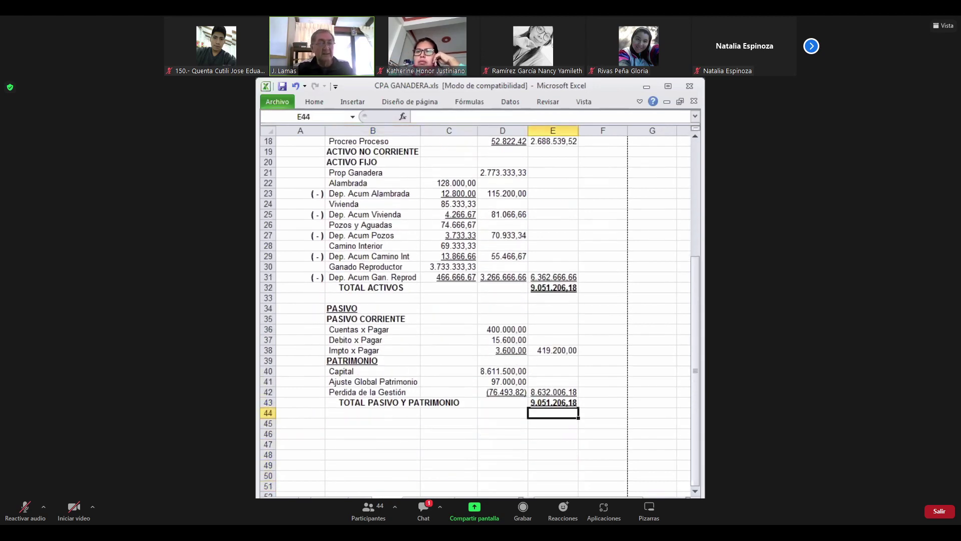
{"action": "key", "text": "Down"}
{"action": "key", "text": "Down"}
{"action": "key", "text": "Down"}
{"action": "key", "text": "Down"}
{"action": "key", "text": "Down"}
{"action": "key", "text": "Down"}
{"action": "key", "text": "Down"}
{"action": "key", "text": "Down"}
{"action": "key", "text": "Down"}
{"action": "key", "text": "Down"}
{"action": "key", "text": "Down"}
{"action": "key", "text": "Down"}
{"action": "key", "text": "Down"}
- Go back up to the PASIVO CORRIENTE accounts in B35:B38 and check their subtotal formula in E38
{"action": "key", "text": "Up"}
{"action": "key", "text": "Up"}
{"action": "key", "text": "Up"}
{"action": "key", "text": "Up"}
{"action": "key", "text": "Up"}
{"action": "key", "text": "Up"}
{"action": "key", "text": "Up"}
{"action": "key", "text": "Up"}
{"action": "key", "text": "Up"}
{"action": "key", "text": "Up"}
{"action": "key", "text": "Up"}
{"action": "key", "text": "Up"}
{"action": "key", "text": "Up"}
{"action": "key", "text": "Up"}
{"action": "key", "text": "Up"}
{"action": "key", "text": "Up"}
{"action": "key", "text": "Up"}
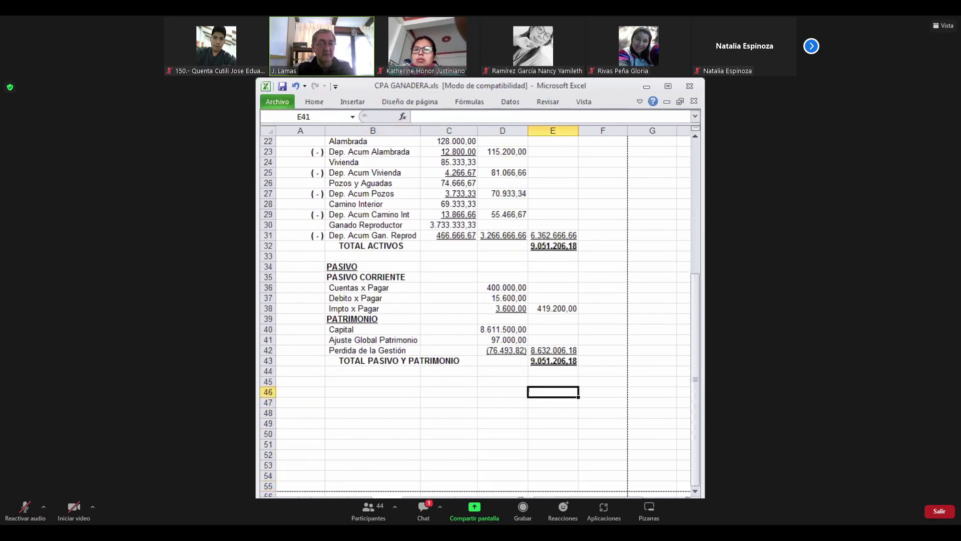
{"action": "key", "text": "Left"}
{"action": "key", "text": "Left"}
{"action": "key", "text": "Left"}
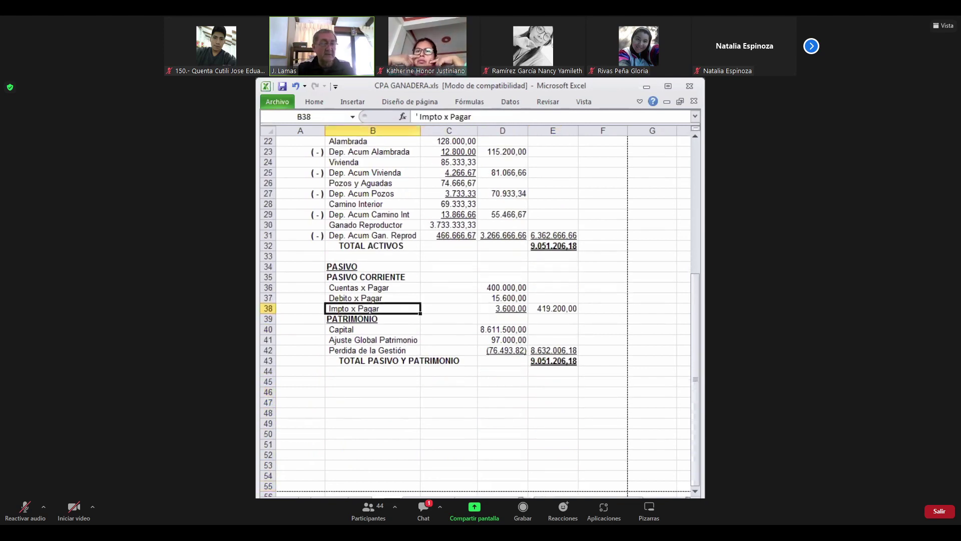
{"action": "key", "text": "Up"}
{"action": "key", "text": "Up"}
{"action": "key", "text": "Up"}
{"action": "key", "text": "Down"}
{"action": "key", "text": "Down"}
{"action": "key", "text": "Down"}
{"action": "key", "text": "Right"}
{"action": "key", "text": "Right"}
{"action": "key", "text": "Right"}
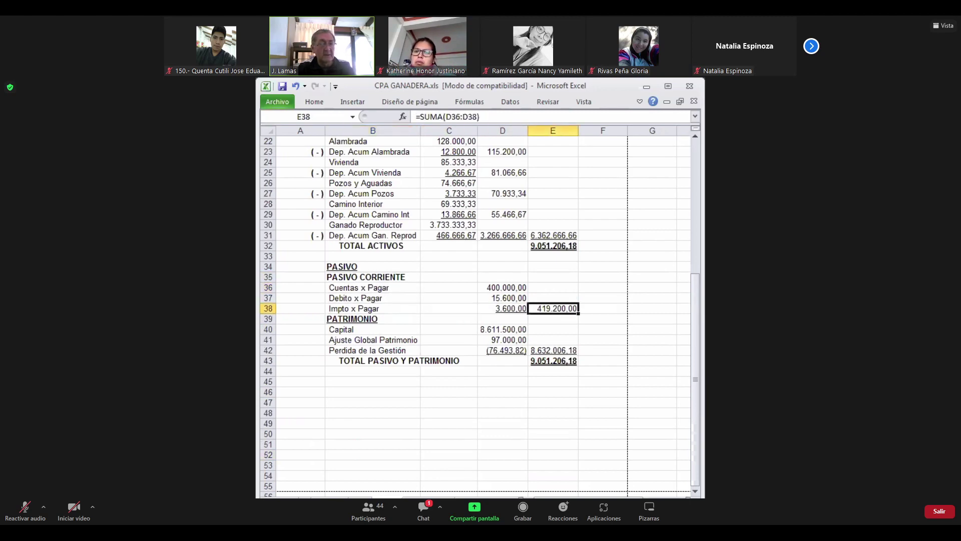
- Check the PATRIMONIO subtotal formula in E42 against the entries across row 42
{"action": "key", "text": "Down"}
{"action": "key", "text": "Down"}
{"action": "key", "text": "Down"}
{"action": "key", "text": "Down"}
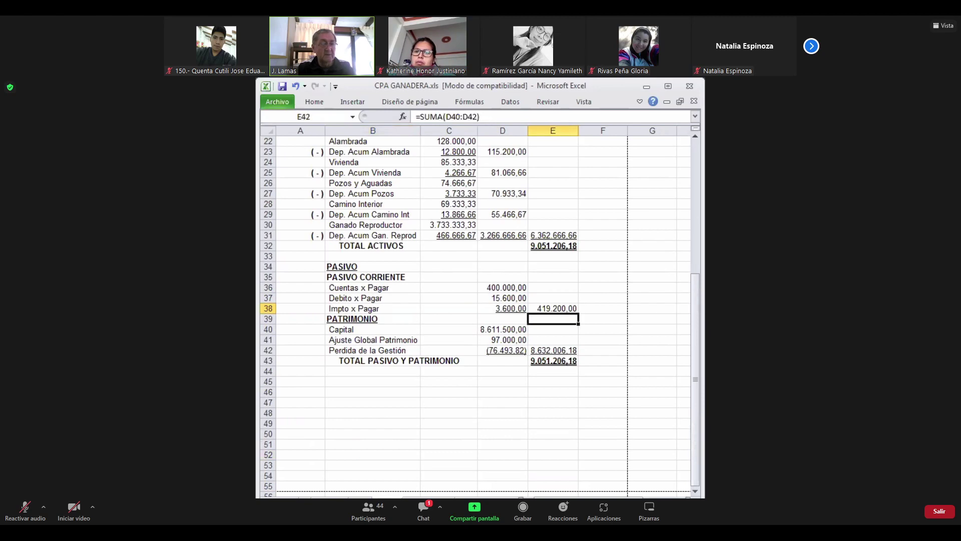
{"action": "key", "text": "Left"}
{"action": "key", "text": "Left"}
{"action": "key", "text": "Left"}
{"action": "key", "text": "Right"}
{"action": "key", "text": "Right"}
{"action": "key", "text": "Right"}
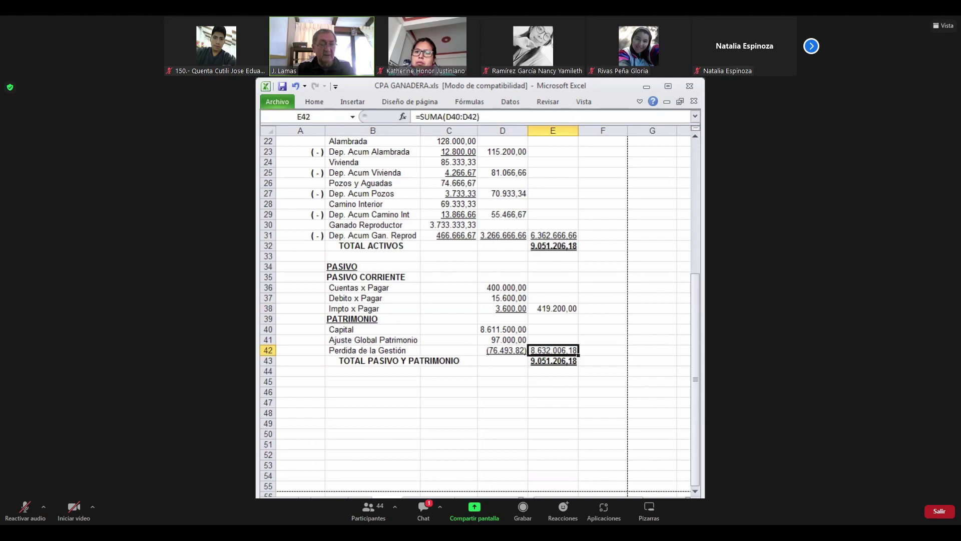
- Compare the Perdida de la Gestión label and its negative amount in D42 with the subtotal in E42
{"action": "key", "text": "Left"}
{"action": "key", "text": "Left"}
{"action": "key", "text": "Left"}
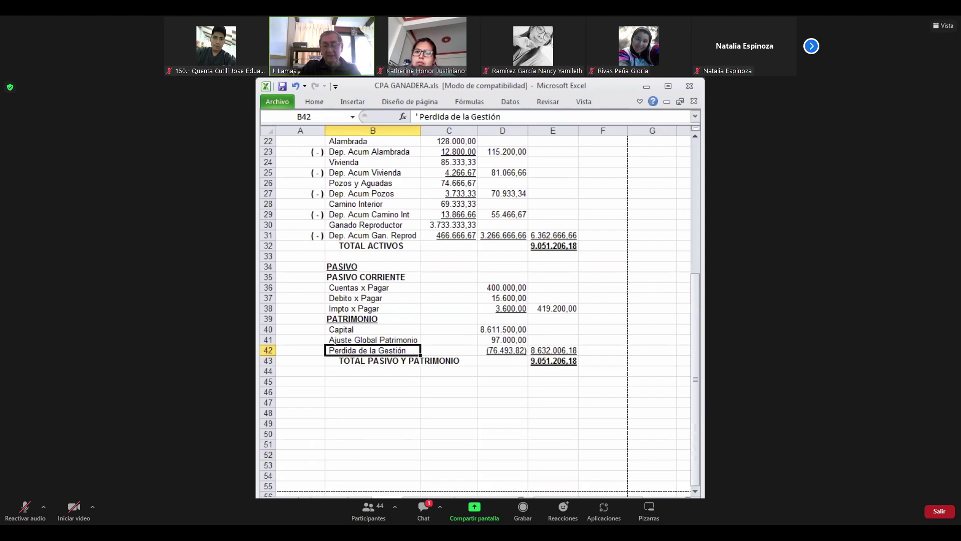
{"action": "left_click", "coordinate": [503, 350]}
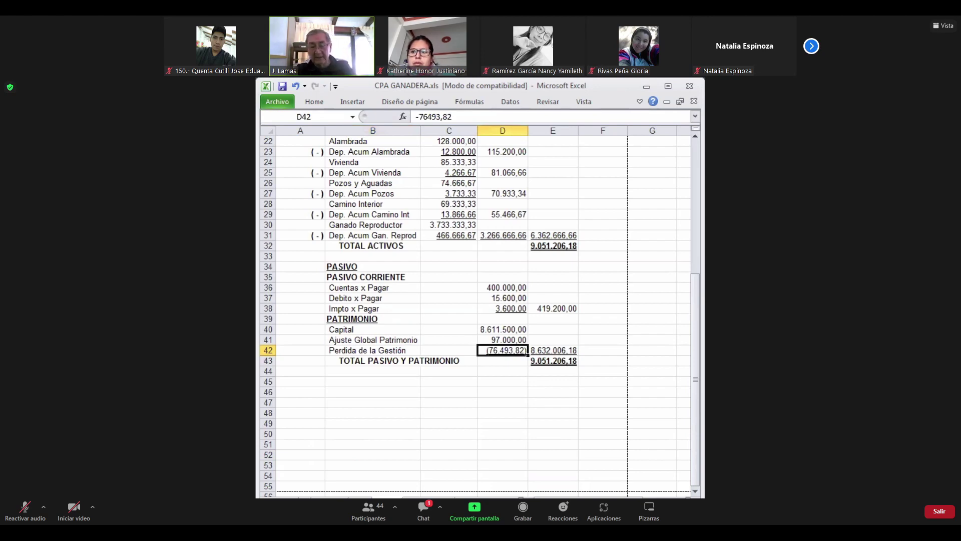
{"action": "left_click", "coordinate": [553, 350]}
{"action": "left_click", "coordinate": [503, 350]}
{"action": "left_click", "coordinate": [553, 350]}
{"action": "left_click", "coordinate": [503, 350]}
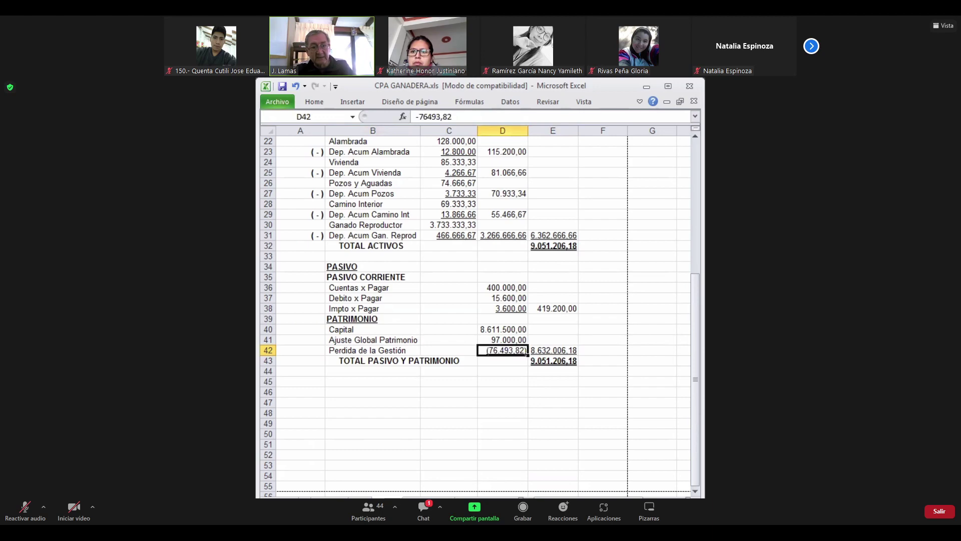
- Apply red font colour to the loss amount in D42 and to the label Perdida de la Gestión in B42
{"action": "left_click", "coordinate": [326, 103]}
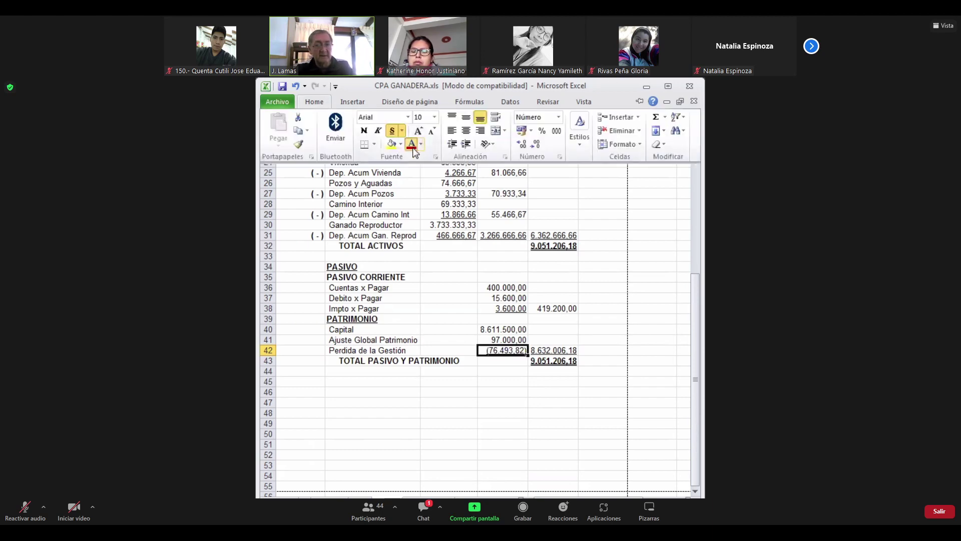
{"action": "key", "text": "Escape"}
{"action": "key", "text": "Left"}
{"action": "key", "text": "Left"}
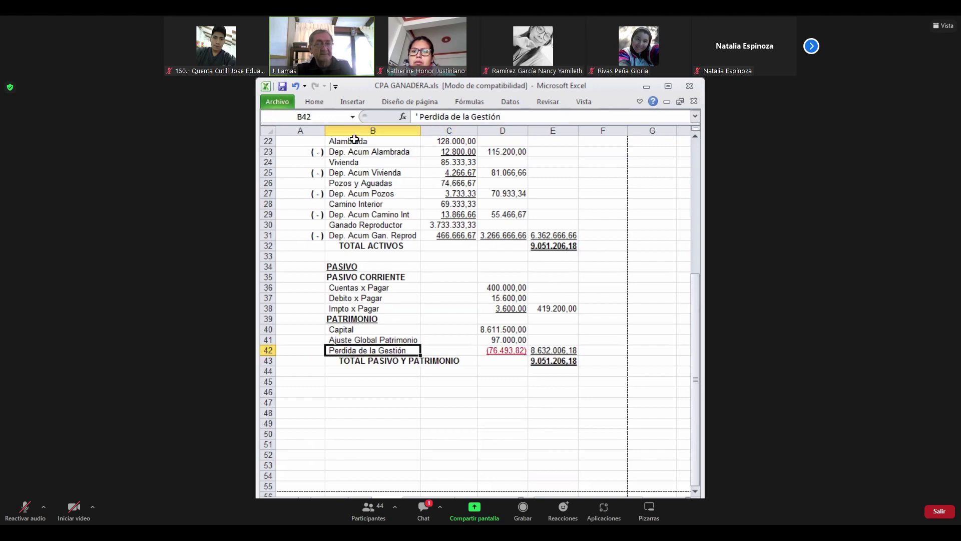
{"action": "left_click", "coordinate": [316, 101]}
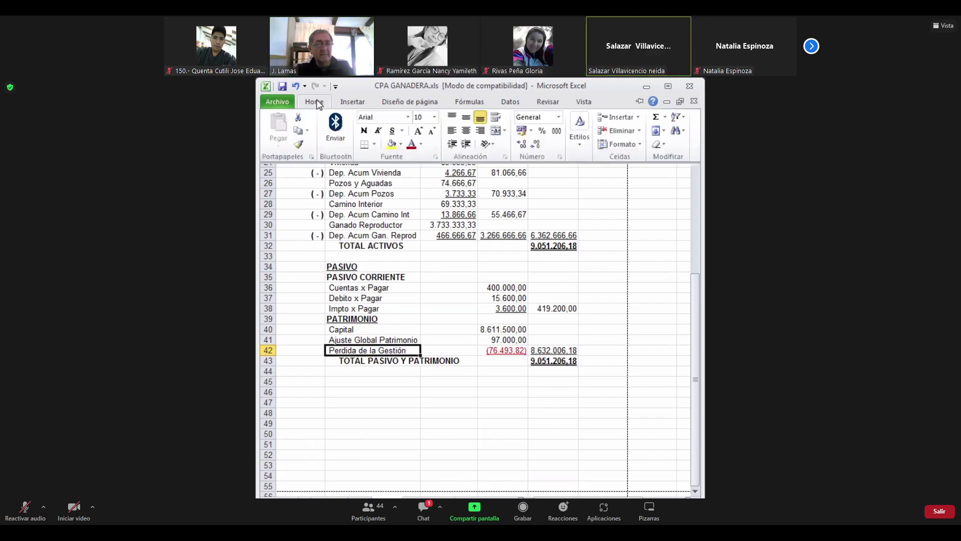
{"action": "left_click", "coordinate": [412, 145]}
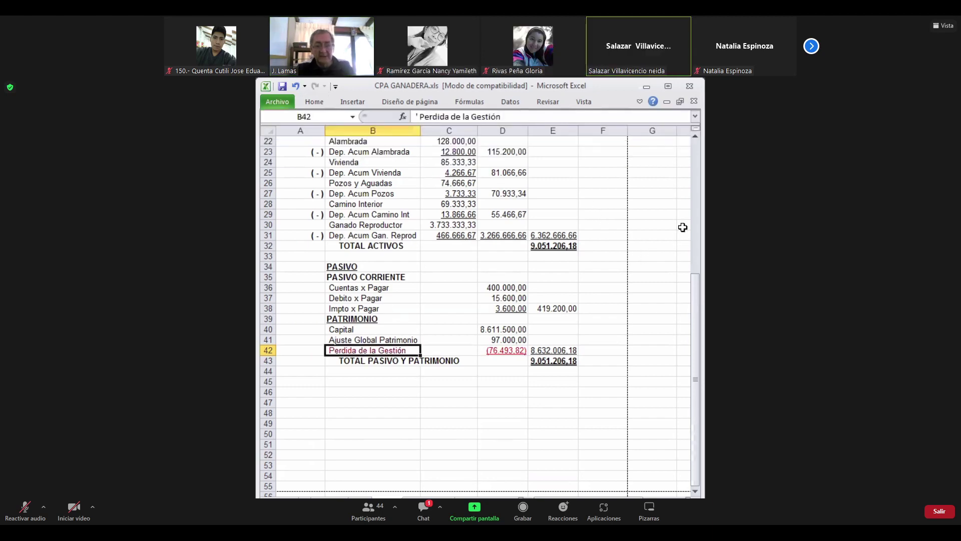
{"action": "left_click", "coordinate": [449, 350]}
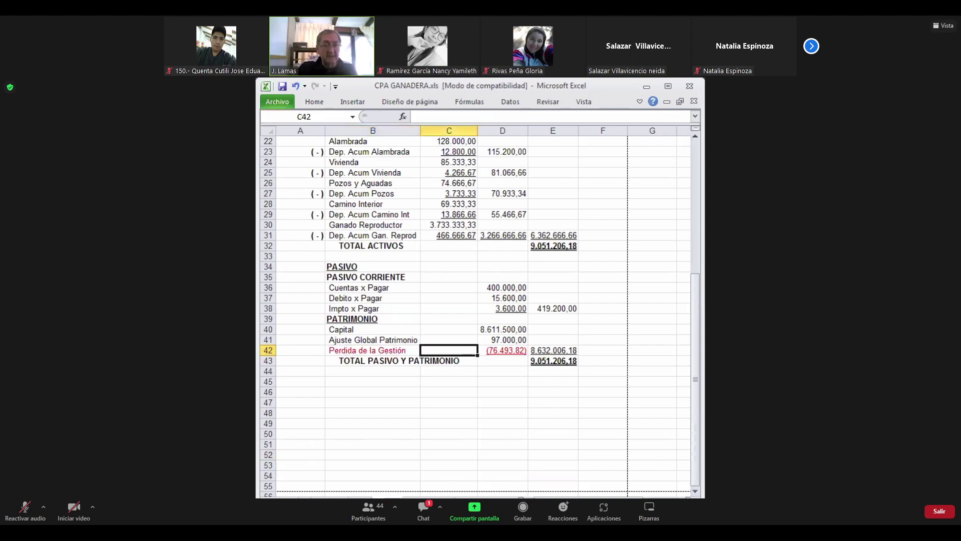
- Review the Capital, Ajuste Global Patrimonio and Perdida de la Gestión amounts in D40:D42 and their sum in E42
{"action": "left_click", "coordinate": [373, 350]}
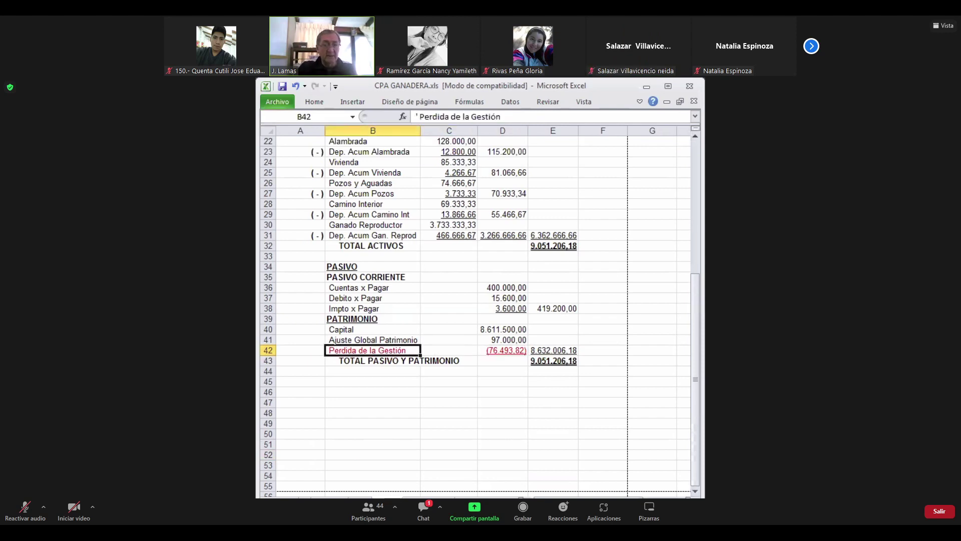
{"action": "left_click", "coordinate": [449, 350]}
{"action": "left_click", "coordinate": [502, 350]}
{"action": "left_click", "coordinate": [502, 340]}
{"action": "left_click", "coordinate": [502, 329]}
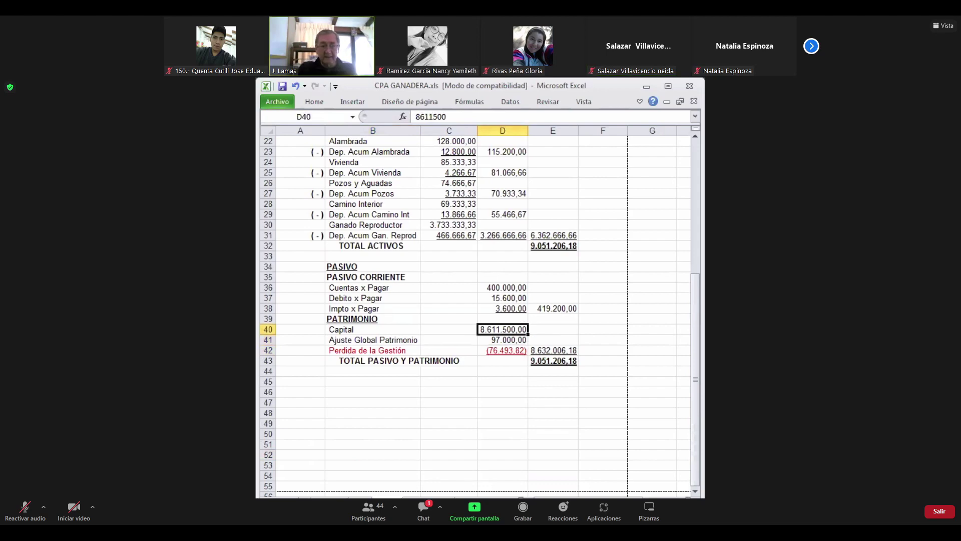
{"action": "left_click", "coordinate": [503, 340]}
{"action": "left_click", "coordinate": [502, 349]}
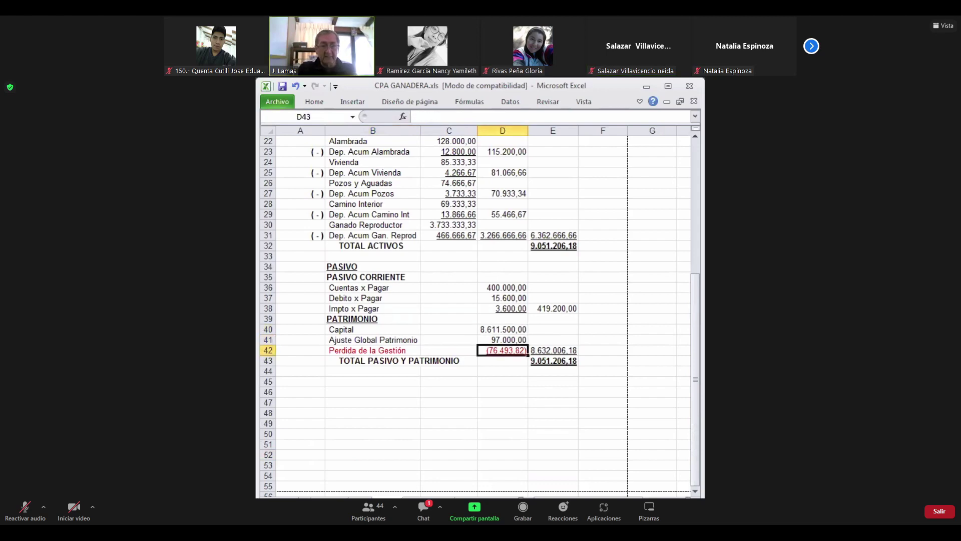
{"action": "left_click", "coordinate": [502, 371]}
{"action": "left_click", "coordinate": [502, 350]}
{"action": "left_click", "coordinate": [502, 360]}
{"action": "left_click", "coordinate": [502, 350]}
{"action": "left_click", "coordinate": [503, 339]}
{"action": "left_click", "coordinate": [503, 329]}
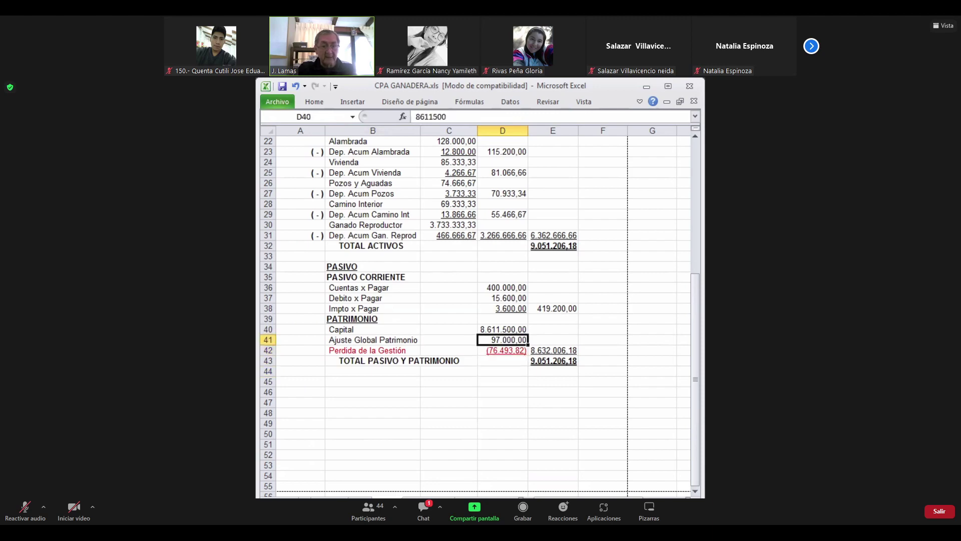
{"action": "left_click", "coordinate": [503, 340]}
{"action": "left_click", "coordinate": [503, 350]}
{"action": "left_click", "coordinate": [553, 350]}
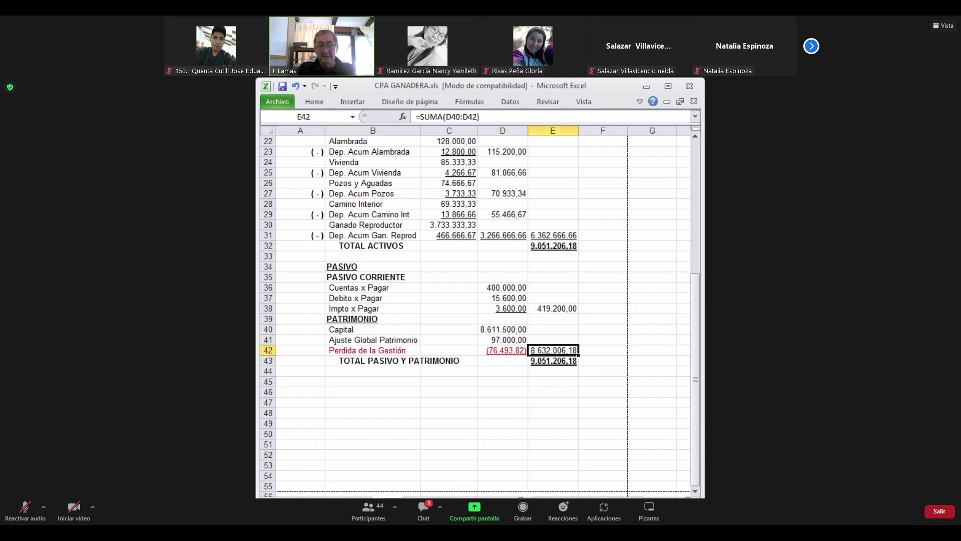
- Compare the PASIVO subtotal in E38 and the PATRIMONIO subtotal in E42 with TOTAL PASIVO Y PATRIMONIO in E43
{"action": "key", "text": "Up"}
{"action": "key", "text": "Up"}
{"action": "key", "text": "Up"}
{"action": "key", "text": "Up"}
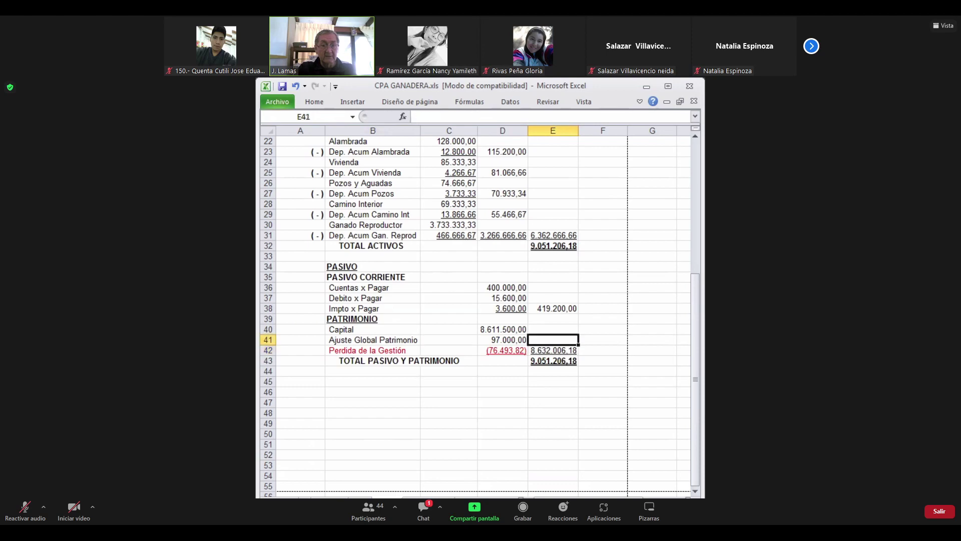
{"action": "key", "text": "Down"}
{"action": "key", "text": "Down"}
{"action": "key", "text": "Down"}
{"action": "key", "text": "Down"}
{"action": "key", "text": "Down"}
{"action": "key", "text": "Down"}
{"action": "key", "text": "Down"}
{"action": "key", "text": "Down"}
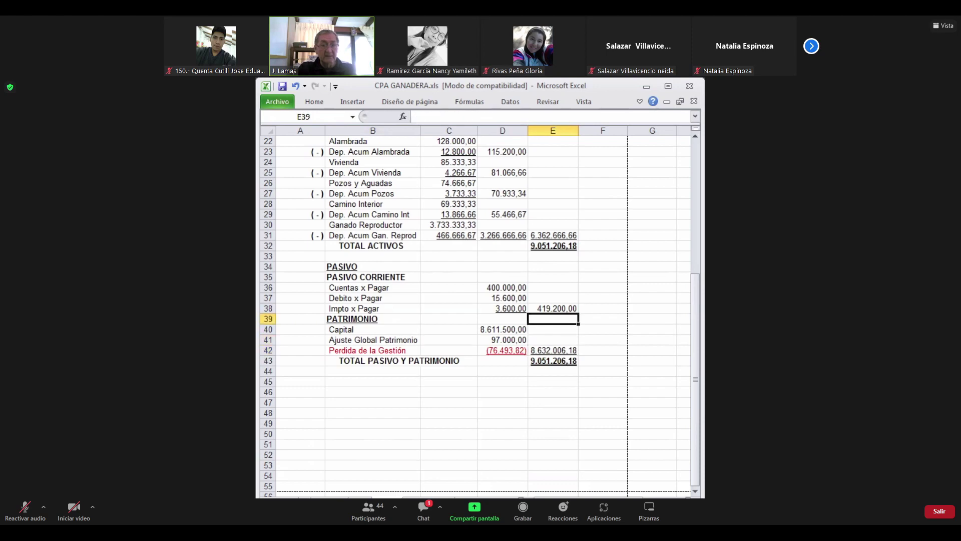
{"action": "key", "text": "Up"}
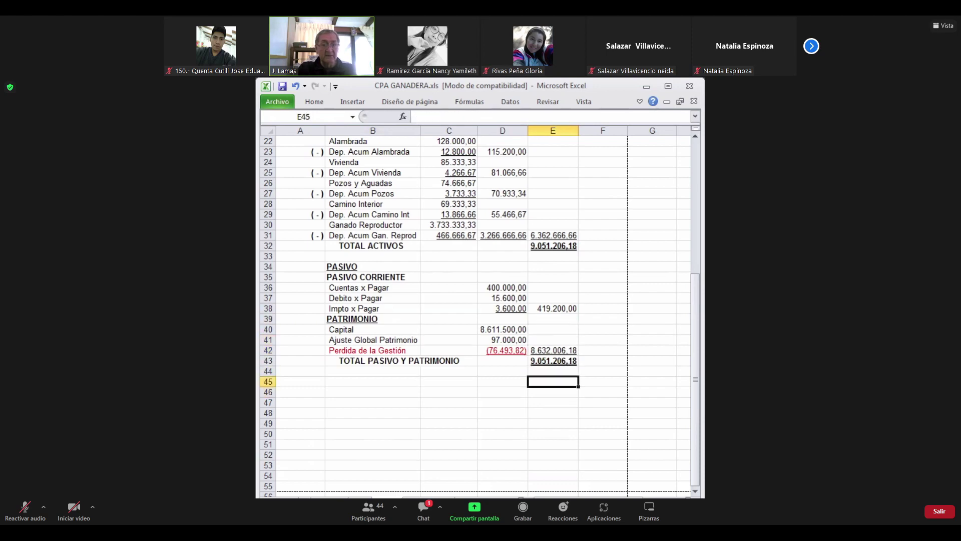
{"action": "key", "text": "Up"}
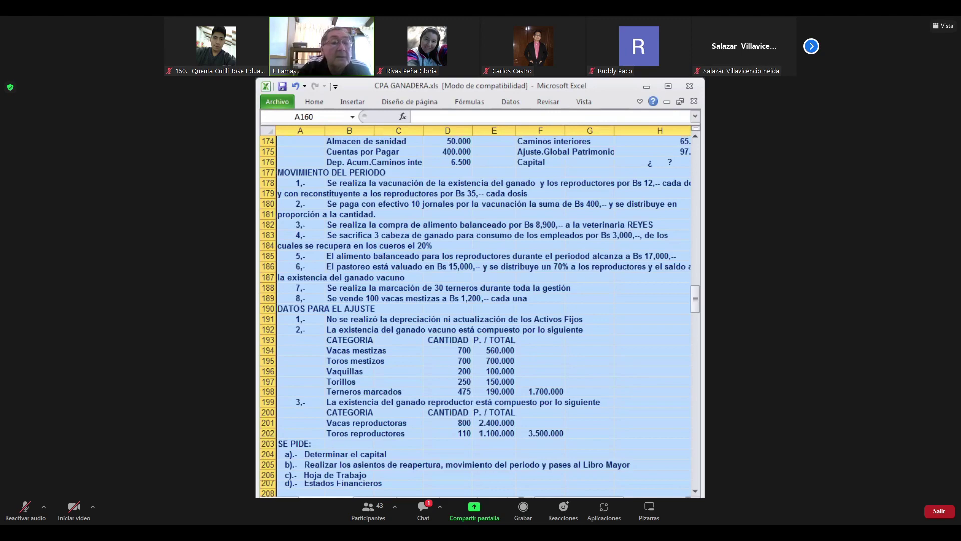
- Return to cell A1 at the start of the CONTABILIDAD GANADERA exercise sheet
{"action": "key", "text": "ctrl+Home"}
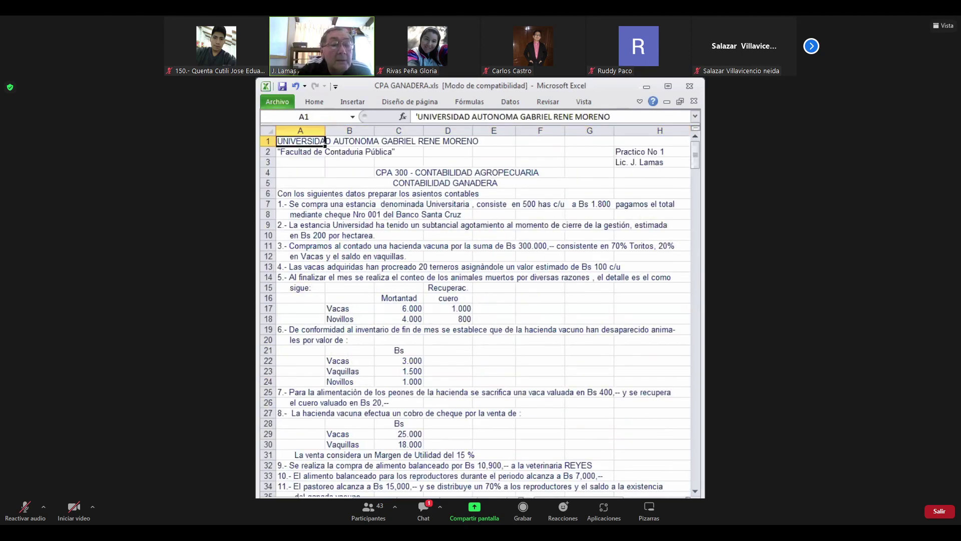
- Look through transactions 1 to 11 of Practico No 1 and return to the start of the exercise sheet
{"action": "key", "text": "Down"}
{"action": "key", "text": "Down"}
{"action": "key", "text": "Down"}
{"action": "key", "text": "Down"}
{"action": "key", "text": "Down"}
{"action": "key", "text": "Down"}
{"action": "key", "text": "Down"}
{"action": "key", "text": "Down"}
{"action": "key", "text": "Down"}
{"action": "key", "text": "Down"}
{"action": "key", "text": "Down"}
{"action": "key", "text": "Down"}
{"action": "key", "text": "Down"}
{"action": "key", "text": "Down"}
{"action": "key", "text": "Down"}
{"action": "key", "text": "Down"}
{"action": "key", "text": "Down"}
{"action": "key", "text": "Down"}
{"action": "key", "text": "Down"}
{"action": "key", "text": "Down"}
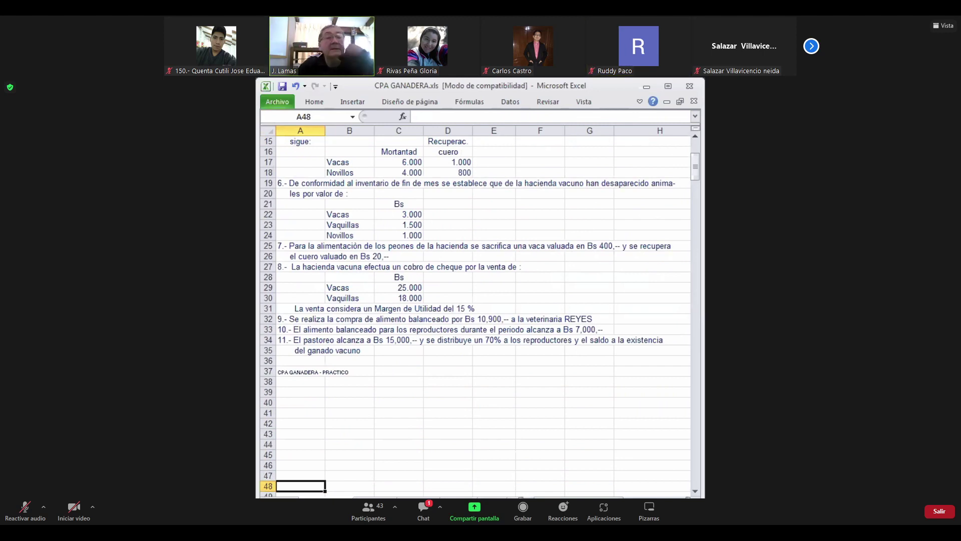
{"action": "key", "text": "Up"}
{"action": "key", "text": "Up"}
{"action": "key", "text": "Up"}
{"action": "key", "text": "Up"}
{"action": "key", "text": "Up"}
{"action": "key", "text": "Up"}
{"action": "key", "text": "Up"}
{"action": "key", "text": "Up"}
{"action": "key", "text": "Up"}
{"action": "key", "text": "Up"}
{"action": "key", "text": "Up"}
{"action": "key", "text": "Up"}
{"action": "key", "text": "Up"}
{"action": "key", "text": "Up"}
{"action": "key", "text": "Up"}
{"action": "key", "text": "Up"}
{"action": "key", "text": "Up"}
{"action": "key", "text": "Up"}
{"action": "key", "text": "Up"}
{"action": "key", "text": "Up"}
{"action": "key", "text": "Up"}
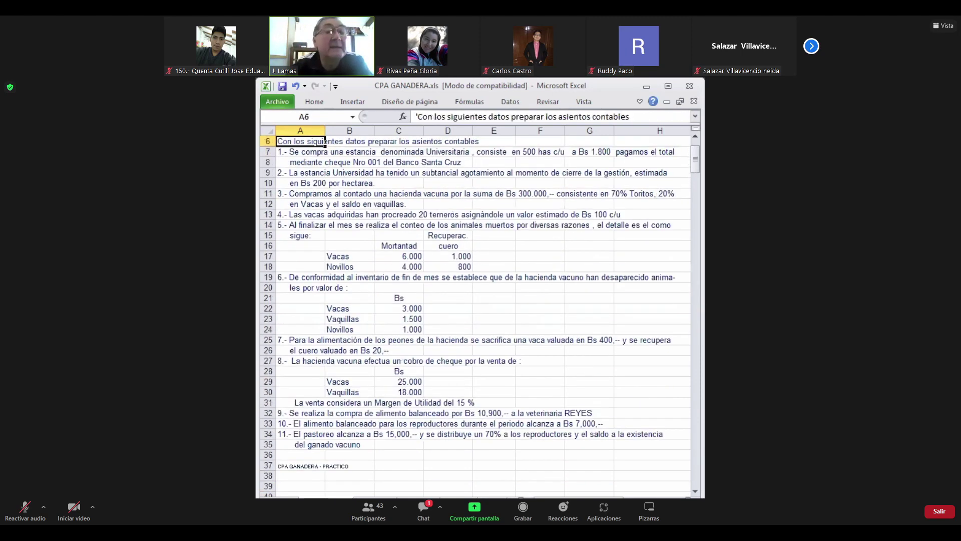
{"action": "key", "text": "Up"}
{"action": "key", "text": "Up"}
{"action": "key", "text": "Up"}
{"action": "key", "text": "Up"}
{"action": "key", "text": "Up"}
- Examine the CONTABILIDAD GANADERA heading and transaction 1 on the purchase of the estancia Universitaria in A7
{"action": "key", "text": "Down"}
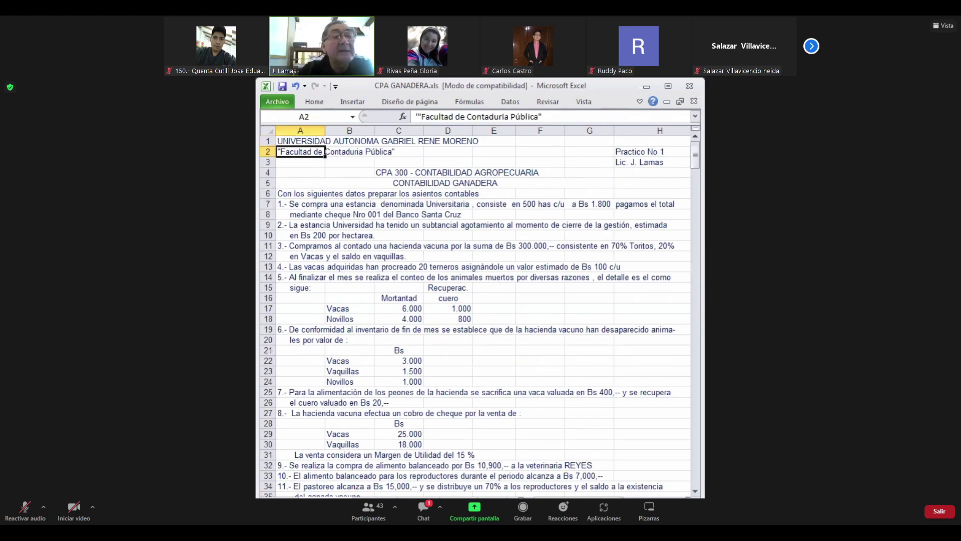
{"action": "key", "text": "Down"}
{"action": "key", "text": "Down"}
{"action": "key", "text": "Right"}
{"action": "key", "text": "Right"}
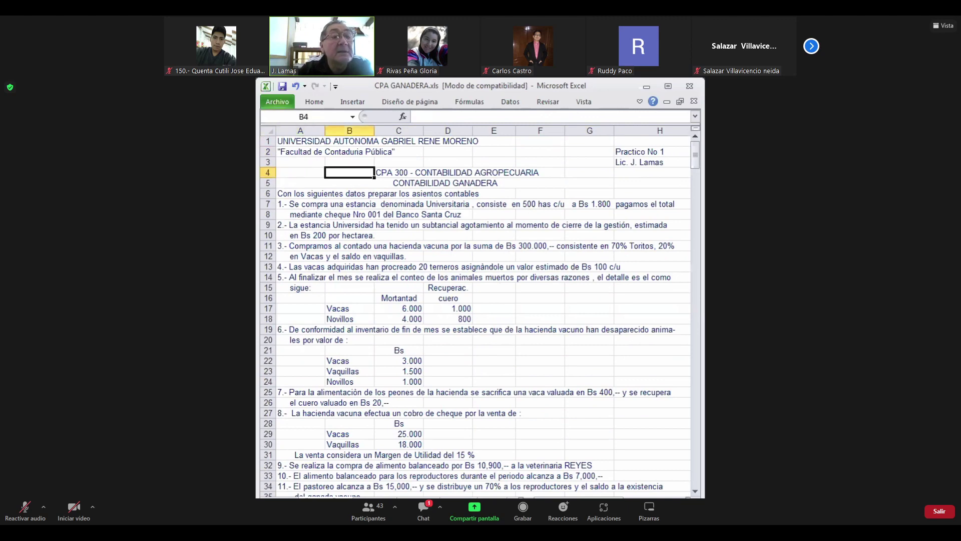
{"action": "key", "text": "Down"}
{"action": "key", "text": "Down"}
{"action": "key", "text": "Down"}
{"action": "key", "text": "Left"}
{"action": "key", "text": "Left"}
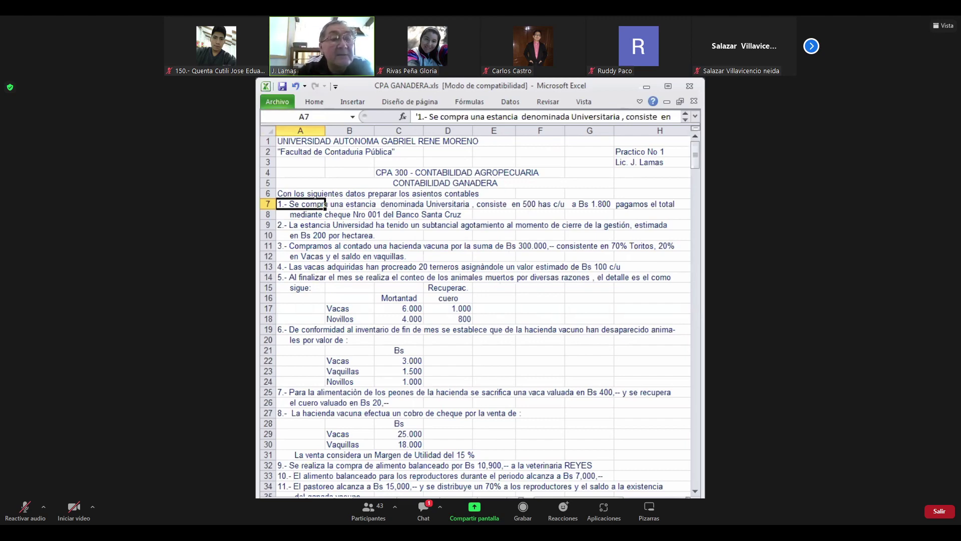
- Read the exercise transactions from number 2 in row 9 through number 11, down to the blank rows below them
{"action": "key", "text": "Down"}
{"action": "key", "text": "Down"}
{"action": "key", "text": "Down"}
{"action": "key", "text": "Down"}
{"action": "key", "text": "Down"}
{"action": "key", "text": "Down"}
{"action": "key", "text": "Down"}
{"action": "key", "text": "Down"}
{"action": "key", "text": "Down"}
{"action": "key", "text": "Down"}
{"action": "key", "text": "Down"}
{"action": "key", "text": "Down"}
{"action": "key", "text": "Down"}
{"action": "key", "text": "Down"}
{"action": "key", "text": "Down"}
{"action": "key", "text": "Down"}
{"action": "key", "text": "Down"}
{"action": "key", "text": "Down"}
{"action": "key", "text": "Down"}
{"action": "key", "text": "Down"}
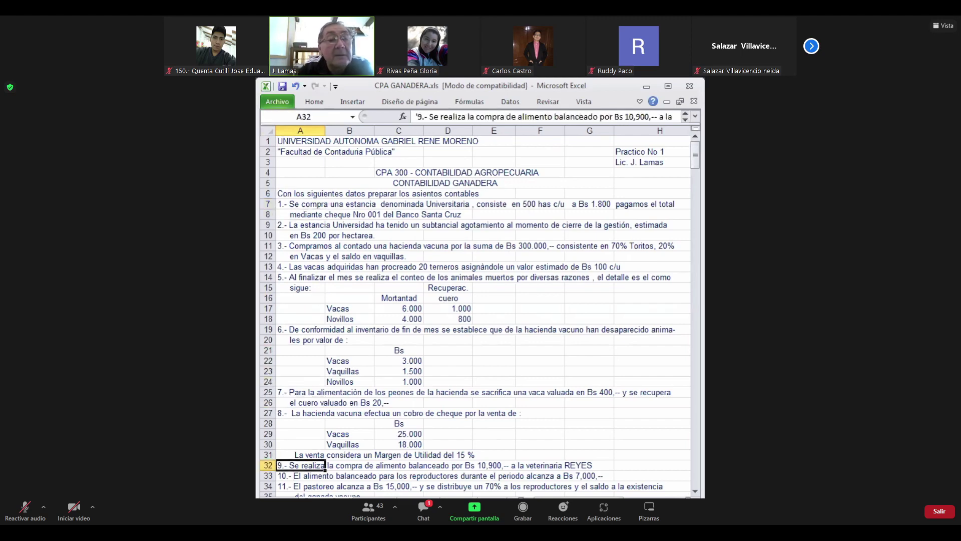
{"action": "key", "text": "Down"}
{"action": "key", "text": "Down"}
{"action": "key", "text": "Down"}
{"action": "key", "text": "Down"}
{"action": "key", "text": "Down"}
{"action": "key", "text": "Down"}
{"action": "key", "text": "Down"}
{"action": "key", "text": "Down"}
{"action": "key", "text": "Down"}
{"action": "key", "text": "Down"}
{"action": "key", "text": "Down"}
{"action": "key", "text": "Down"}
{"action": "key", "text": "Down"}
{"action": "key", "text": "Down"}
{"action": "key", "text": "Down"}
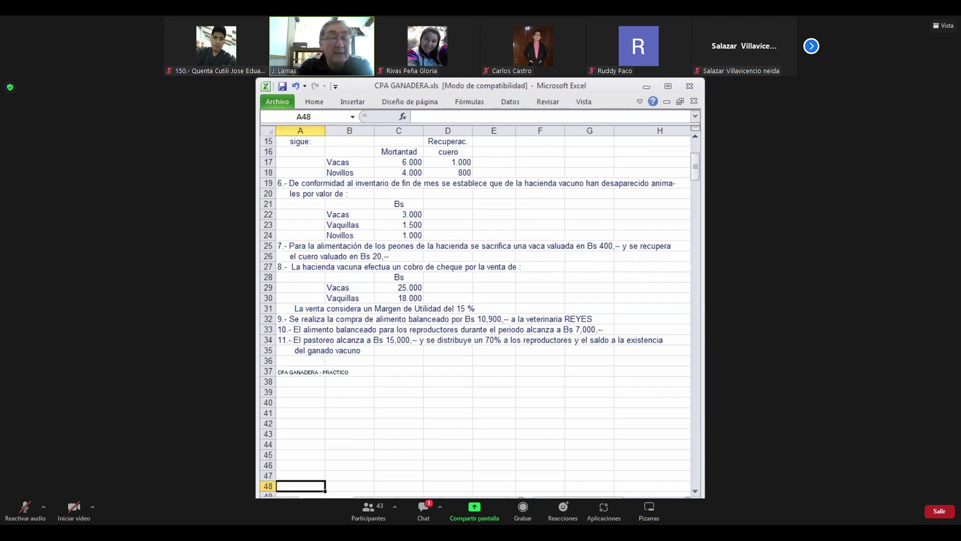
- Copy transaction 8, the cheque collection for the sale of Vacas and Vaquillas, from A27:F30
{"action": "key", "text": "Up"}
{"action": "key", "text": "Up"}
{"action": "key", "text": "Up"}
{"action": "key", "text": "Up"}
{"action": "key", "text": "Up"}
{"action": "key", "text": "Up"}
{"action": "key", "text": "Up"}
{"action": "key", "text": "Up"}
{"action": "key", "text": "Up"}
{"action": "key", "text": "Up"}
{"action": "key", "text": "Up"}
{"action": "key", "text": "Up"}
{"action": "key", "text": "Up"}
{"action": "key", "text": "Up"}
{"action": "key", "text": "Up"}
{"action": "key", "text": "Up"}
{"action": "key", "text": "Up"}
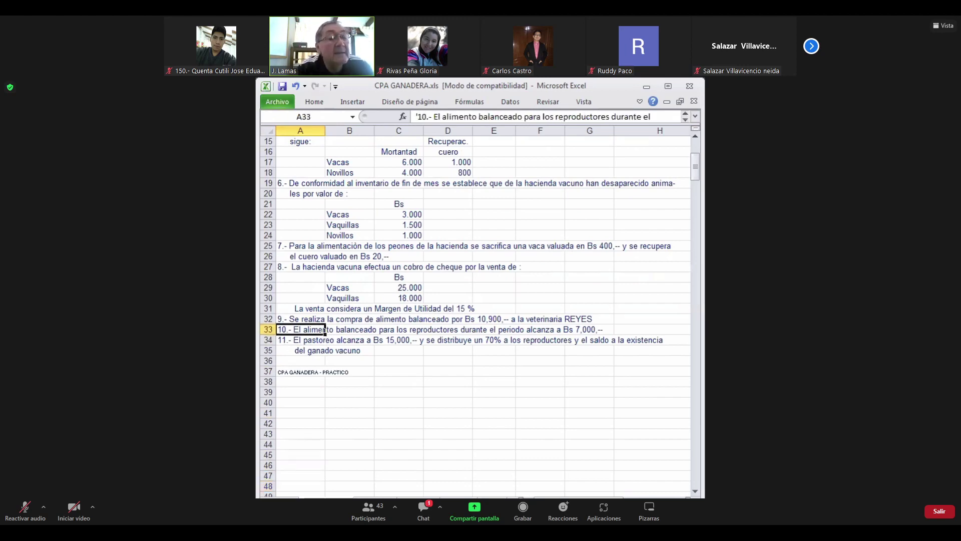
{"action": "key", "text": "Up"}
{"action": "key", "text": "Up"}
{"action": "key", "text": "Up"}
{"action": "key", "text": "Up"}
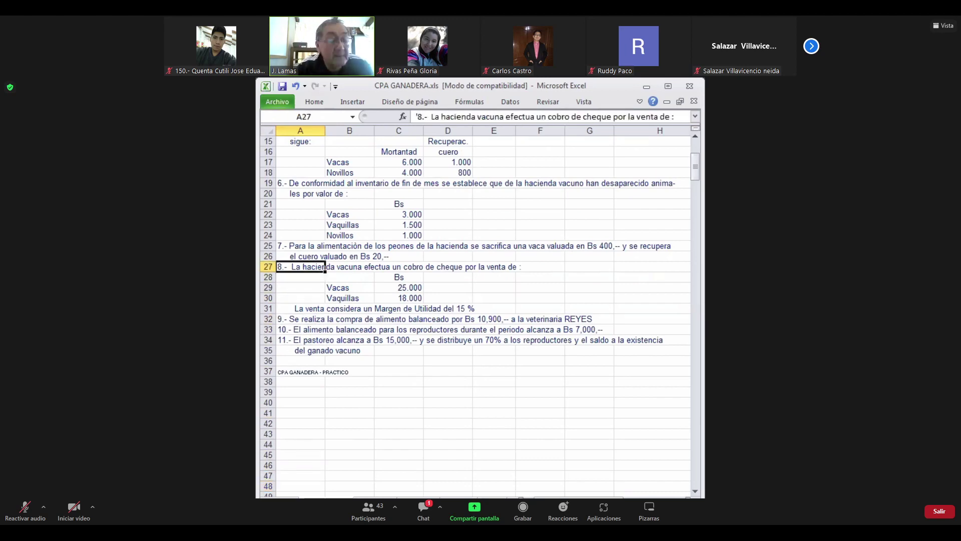
{"action": "left_click_drag", "start_coordinate": [326, 266], "coordinate": [565, 301]}
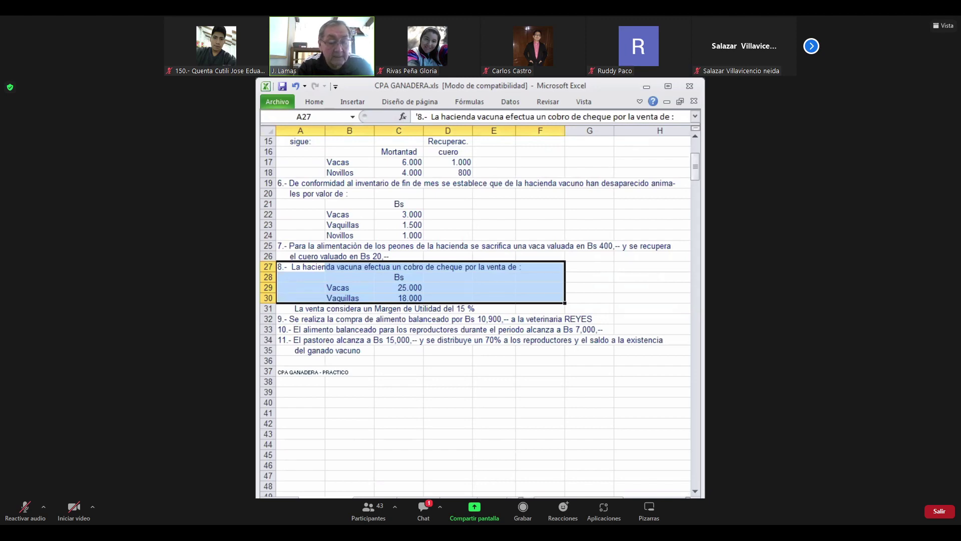
{"action": "key", "text": "ctrl+c"}
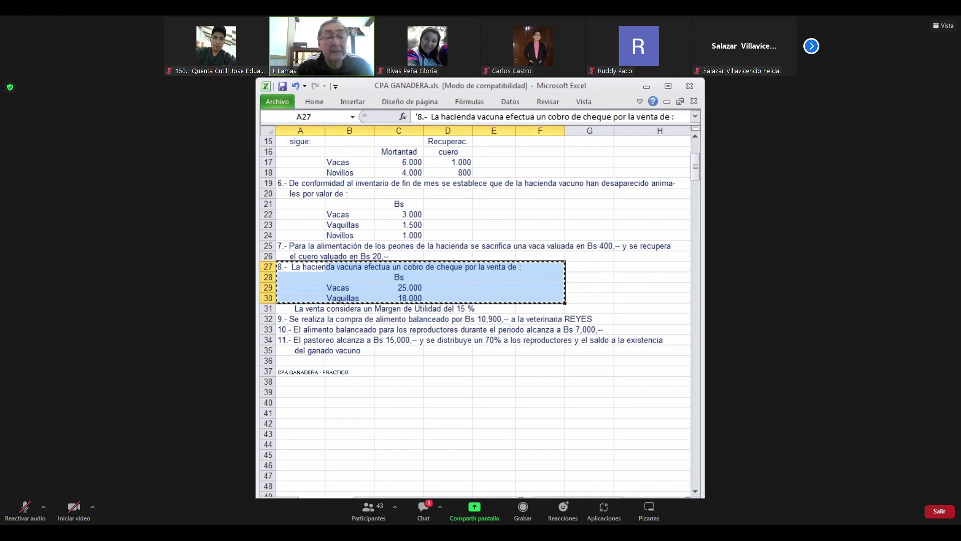
{"action": "left_click", "coordinate": [326, 266]}
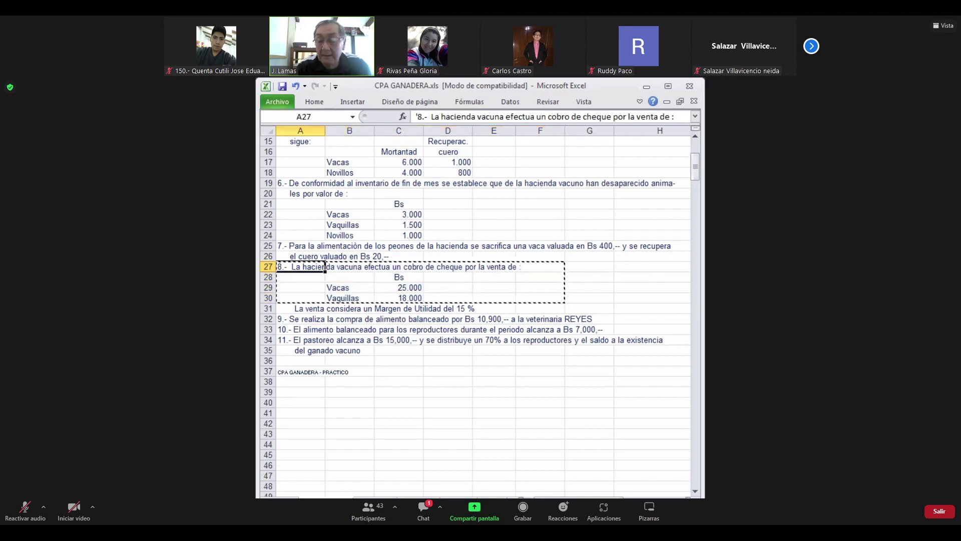
- Paste the copied transaction 8 into the blank area below journal entry A11, starting at A417
{"action": "scroll", "coordinate": [326, 267], "scroll_direction": "down", "scroll_amount": 20}
{"action": "left_click", "coordinate": [315, 256]}
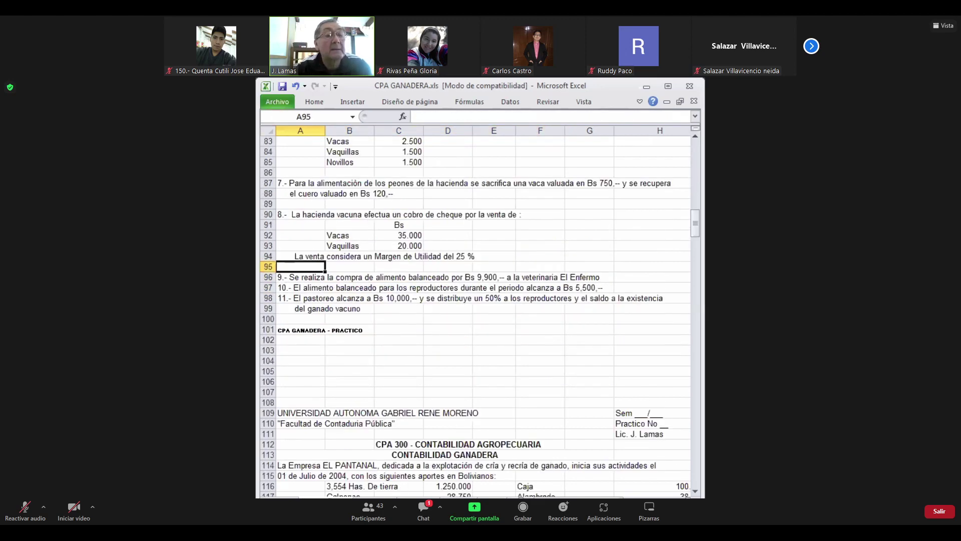
{"action": "scroll", "coordinate": [316, 255], "scroll_direction": "down", "scroll_amount": 20}
{"action": "scroll", "coordinate": [315, 266], "scroll_direction": "down", "scroll_amount": 20}
{"action": "left_click", "coordinate": [315, 266]}
{"action": "key", "text": "Page_Up"}
{"action": "key", "text": "Page_Up"}
{"action": "key", "text": "Page_Up"}
{"action": "key", "text": "Page_Up"}
{"action": "key", "text": "Page_Up"}
{"action": "key", "text": "Page_Up"}
{"action": "key", "text": "Page_Up"}
{"action": "key", "text": "Page_Up"}
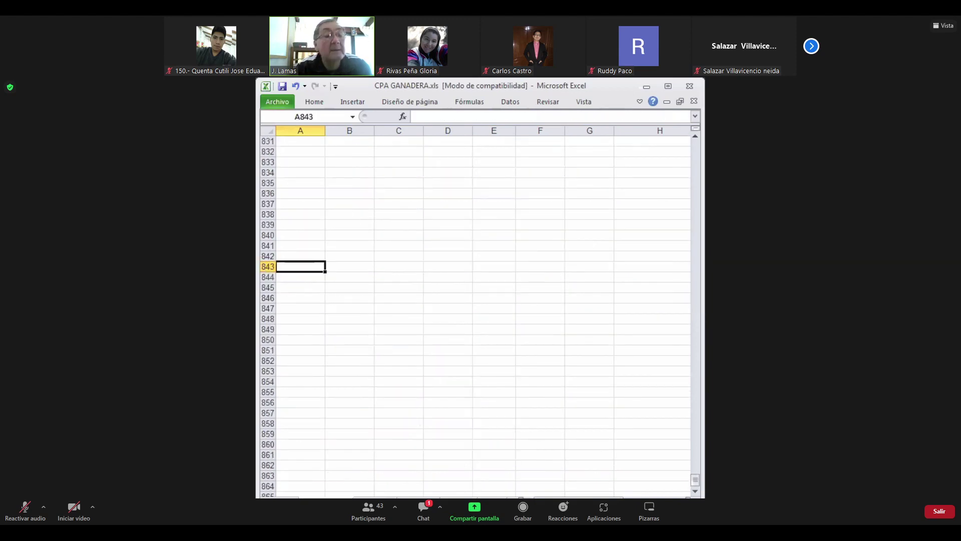
{"action": "key", "text": "Page_Up"}
{"action": "key", "text": "Page_Up"}
{"action": "key", "text": "Page_Up"}
{"action": "key", "text": "Page_Up"}
{"action": "key", "text": "Page_Up"}
{"action": "key", "text": "Page_Up"}
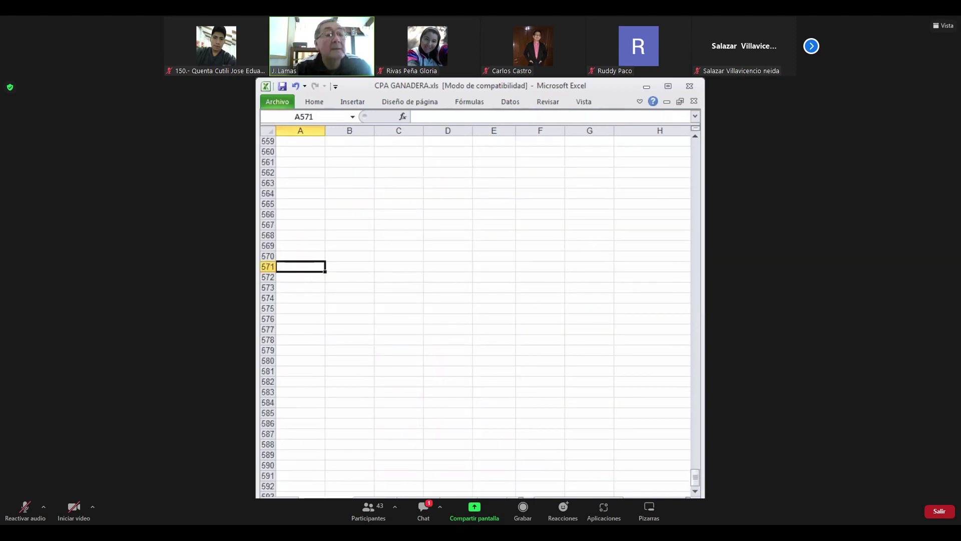
{"action": "key", "text": "Page_Up"}
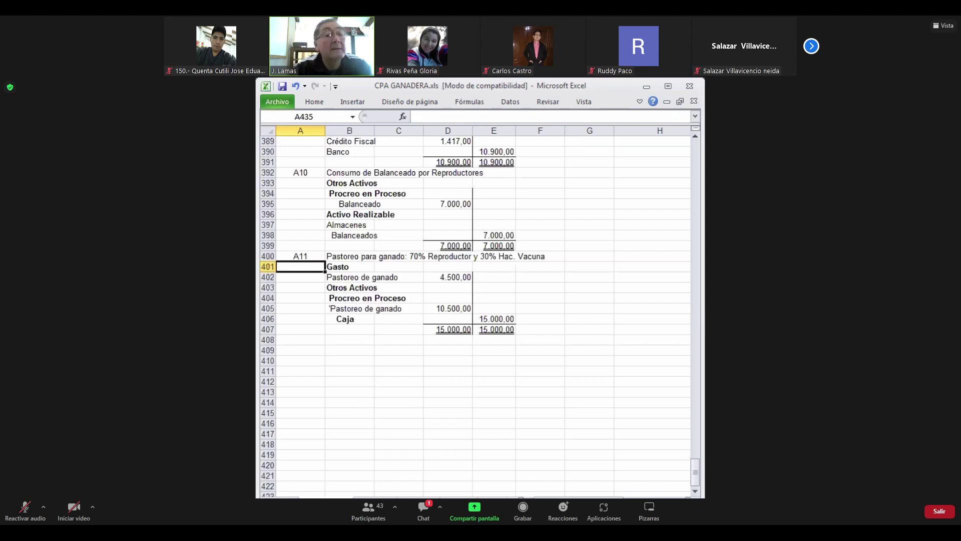
{"action": "key", "text": "Down"}
{"action": "key", "text": "Down"}
{"action": "key", "text": "Down"}
{"action": "key", "text": "Down"}
{"action": "key", "text": "Down"}
{"action": "key", "text": "Down"}
{"action": "key", "text": "Down"}
{"action": "key", "text": "Down"}
{"action": "key", "text": "Down"}
{"action": "key", "text": "Down"}
{"action": "key", "text": "Down"}
{"action": "key", "text": "Down"}
{"action": "key", "text": "Down"}
{"action": "key", "text": "Down"}
{"action": "key", "text": "Down"}
{"action": "key", "text": "Down"}
{"action": "key", "text": "Down"}
{"action": "key", "text": "Down"}
{"action": "key", "text": "Down"}
{"action": "key", "text": "Down"}
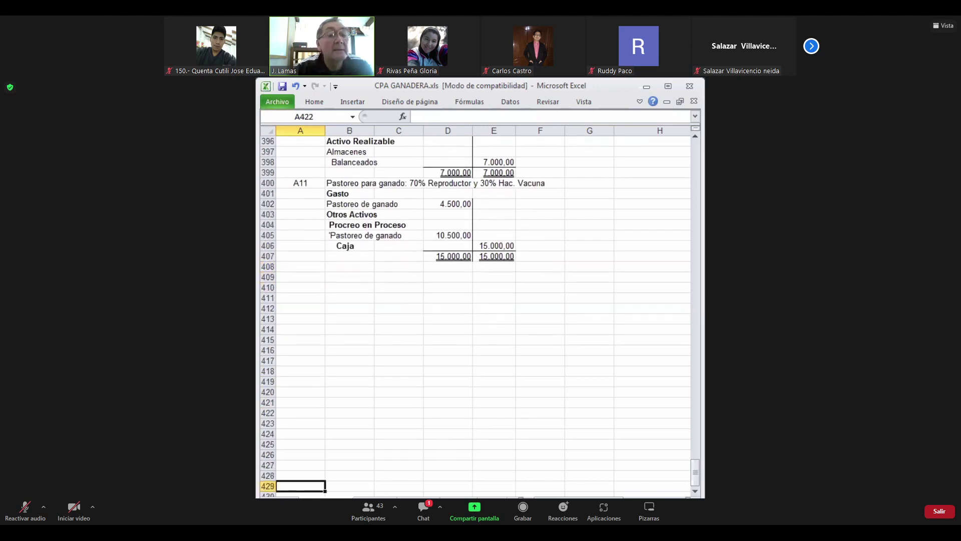
{"action": "key", "text": "Up"}
{"action": "key", "text": "Up"}
{"action": "key", "text": "Up"}
{"action": "key", "text": "Up"}
{"action": "key", "text": "Up"}
{"action": "key", "text": "Up"}
{"action": "key", "text": "Up"}
{"action": "key", "text": "Up"}
{"action": "key", "text": "Up"}
{"action": "key", "text": "Up"}
{"action": "key", "text": "Up"}
{"action": "key", "text": "Up"}
{"action": "key", "text": "Up"}
{"action": "key", "text": "Up"}
{"action": "key", "text": "Up"}
{"action": "key", "text": "Up"}
{"action": "key", "text": "Up"}
{"action": "key", "text": "Up"}
{"action": "key", "text": "Up"}
{"action": "key", "text": "Up"}
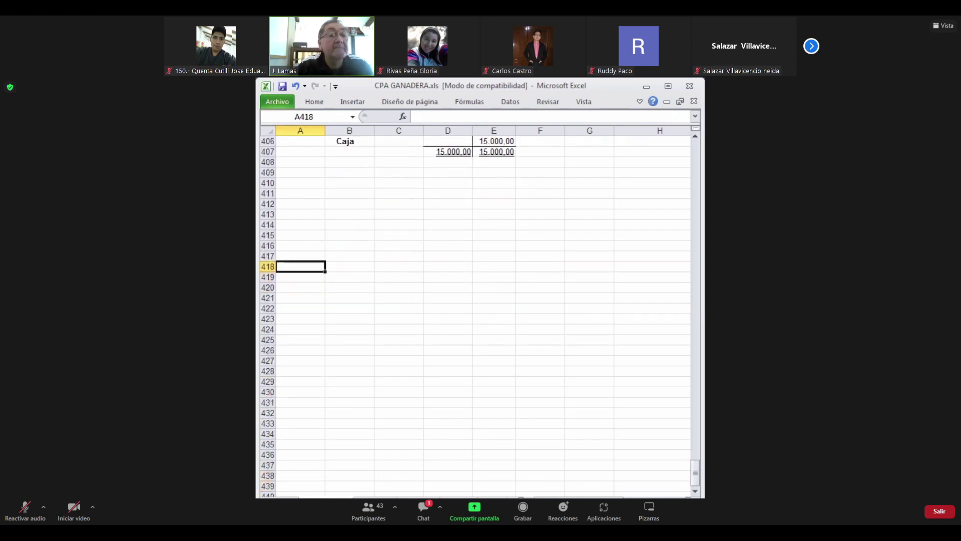
{"action": "key", "text": "ctrl+v"}
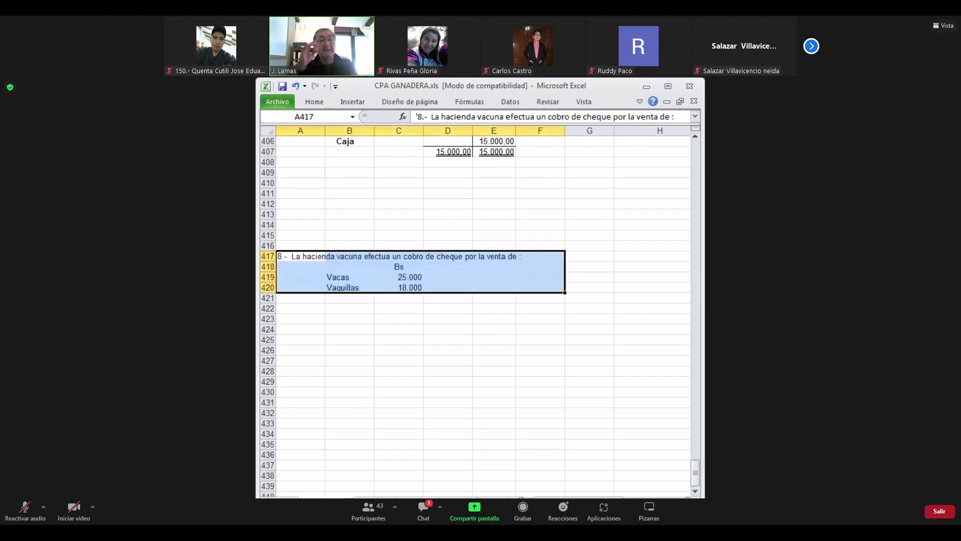
- Underline the Vaquillas amount in C420 of the pasted transaction
{"action": "key", "text": "Down"}
{"action": "key", "text": "Down"}
{"action": "key", "text": "Down"}
{"action": "key", "text": "Down"}
{"action": "key", "text": "Down"}
{"action": "key", "text": "Down"}
{"action": "key", "text": "Down"}
{"action": "key", "text": "Down"}
{"action": "key", "text": "Down"}
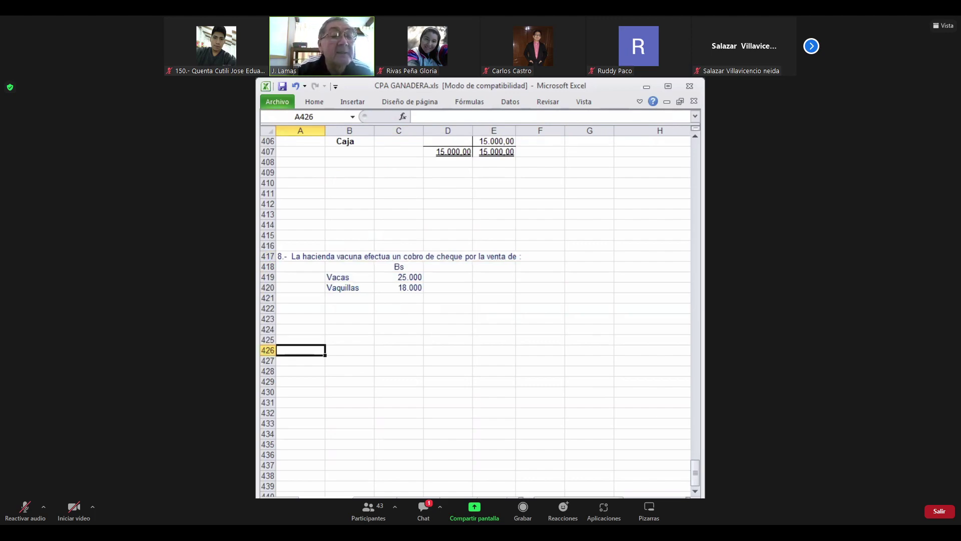
{"action": "key", "text": "Up"}
{"action": "key", "text": "Up"}
{"action": "key", "text": "Up"}
{"action": "key", "text": "Up"}
{"action": "key", "text": "Up"}
{"action": "key", "text": "Up"}
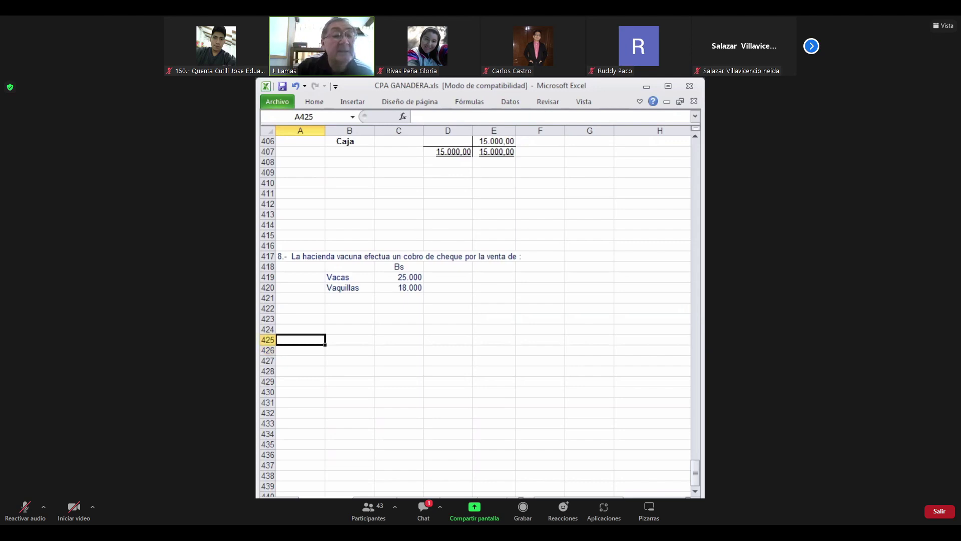
{"action": "key", "text": "Right"}
{"action": "key", "text": "Right"}
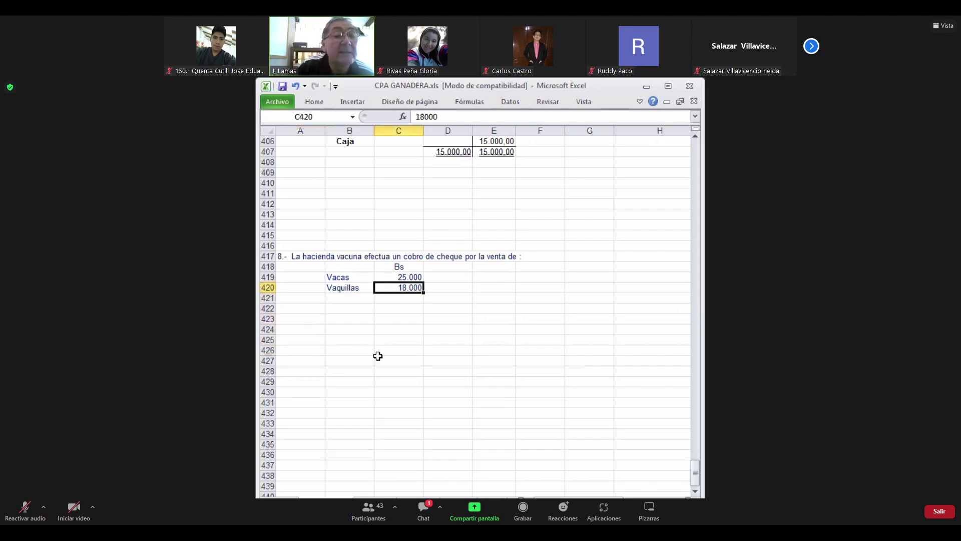
{"action": "left_click", "coordinate": [316, 102]}
{"action": "left_click", "coordinate": [395, 132]}
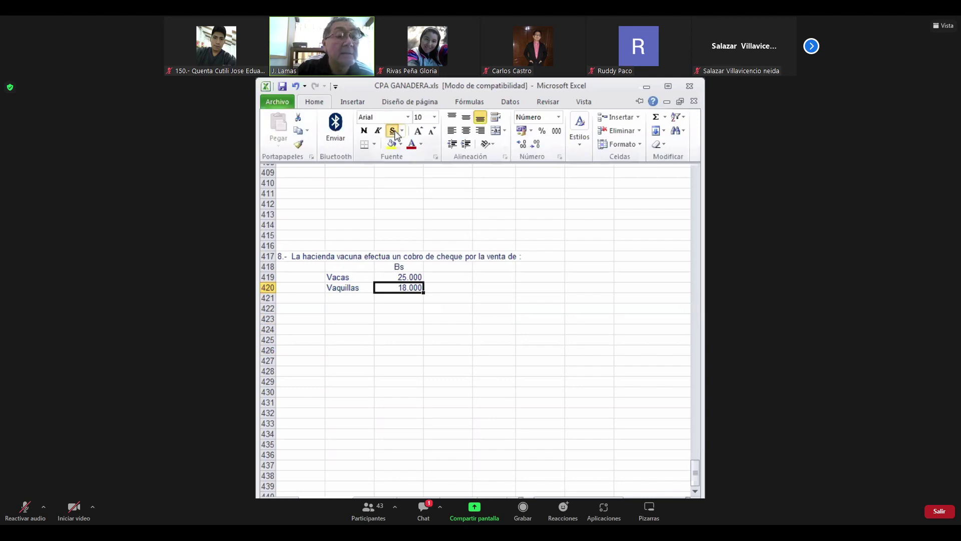
- Total the Vacas and Vaquillas amounts in C421 with AutoSum
{"action": "left_click", "coordinate": [404, 299]}
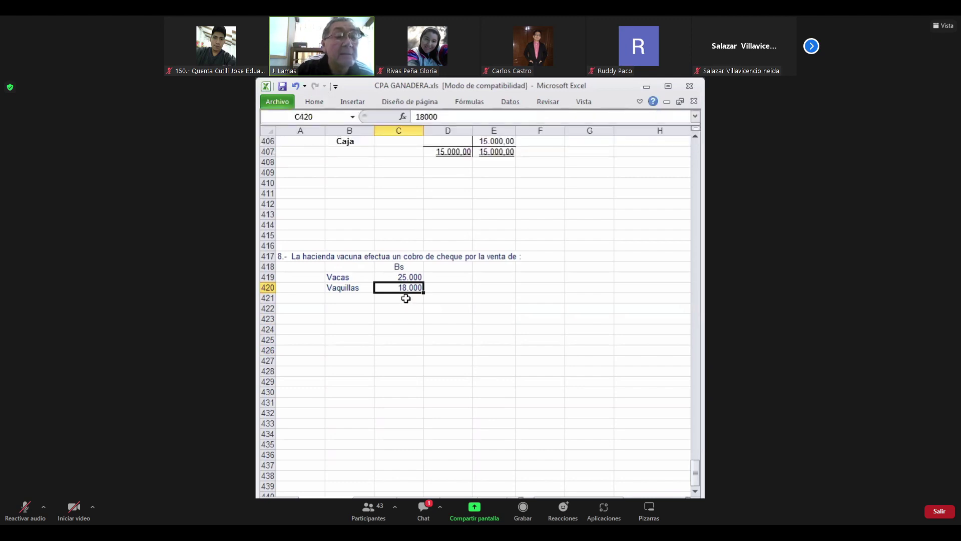
{"action": "left_click", "coordinate": [329, 103]}
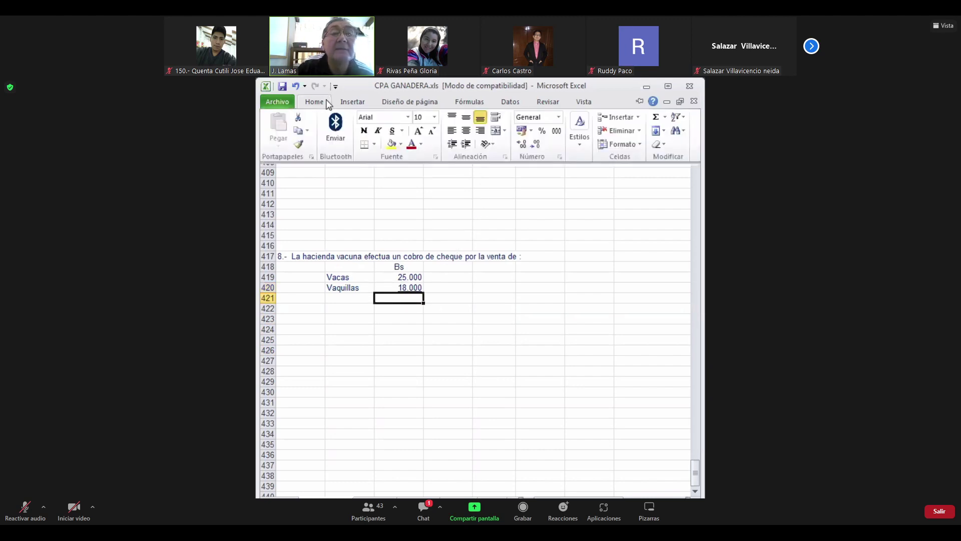
{"action": "left_click", "coordinate": [657, 117]}
{"action": "key", "text": "Return"}
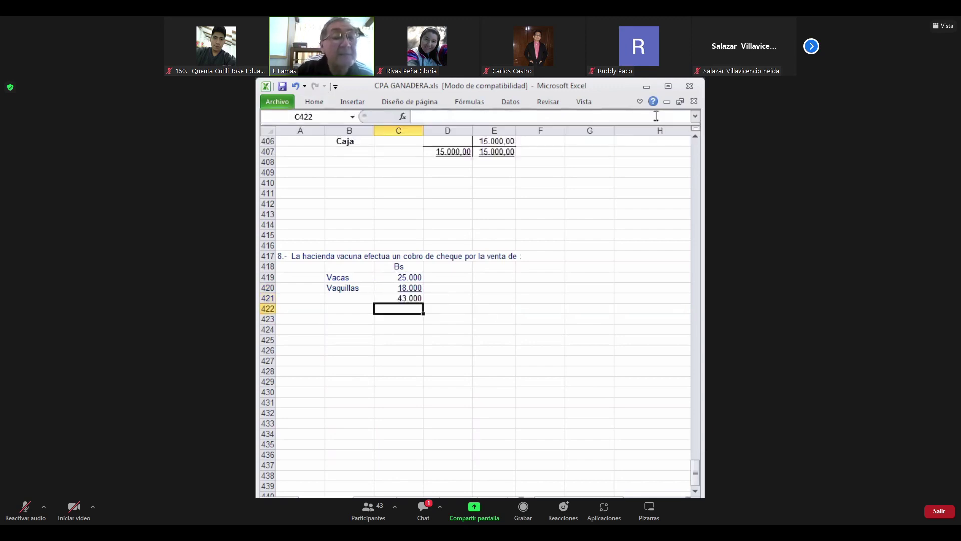
{"action": "key", "text": "Down"}
{"action": "key", "text": "Down"}
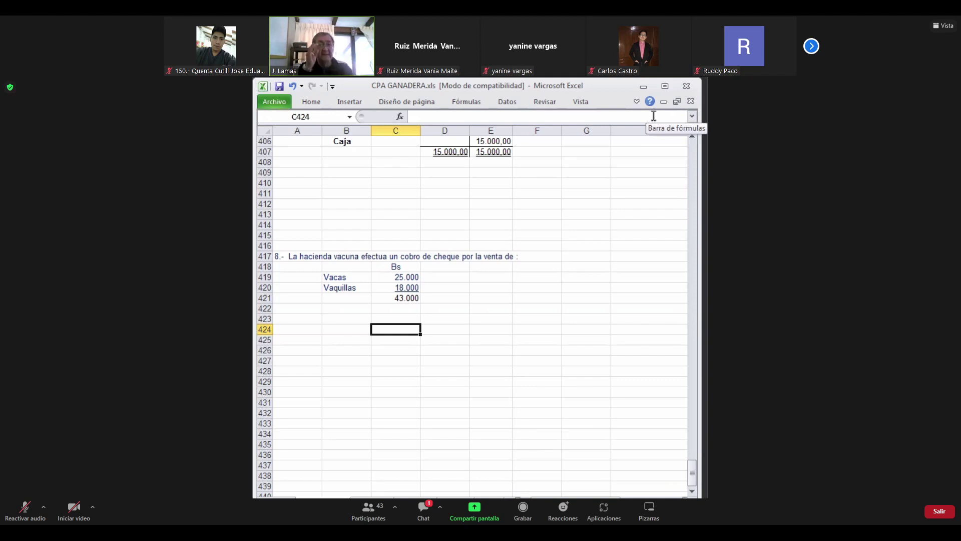
- Enter the note "con un MU del 15%" in A418, beneath the transaction 8 heading
{"action": "key", "text": "Up"}
{"action": "key", "text": "Up"}
{"action": "key", "text": "Up"}
{"action": "key", "text": "Up"}
{"action": "key", "text": "Up"}
{"action": "key", "text": "Up"}
{"action": "key", "text": "Up"}
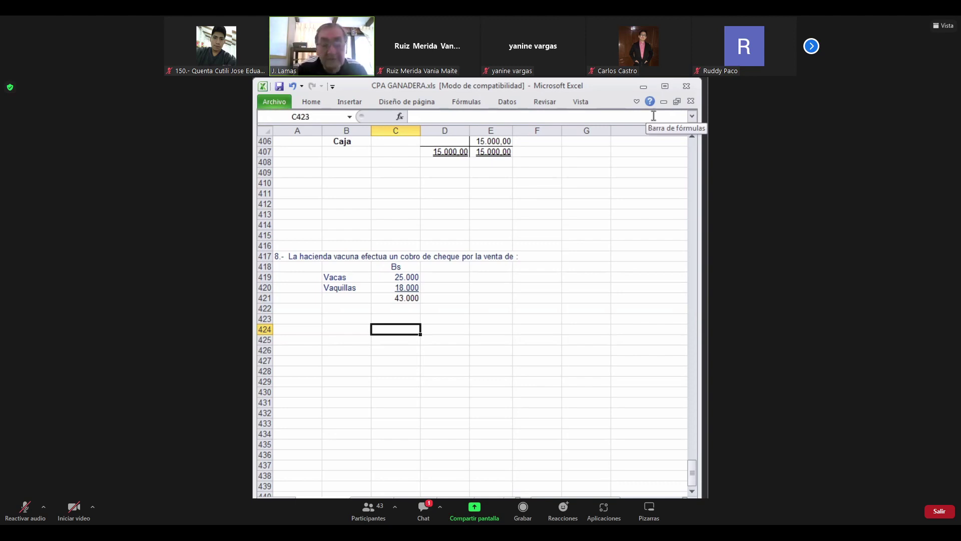
{"action": "key", "text": "Down"}
{"action": "key", "text": "Left"}
{"action": "key", "text": "Left"}
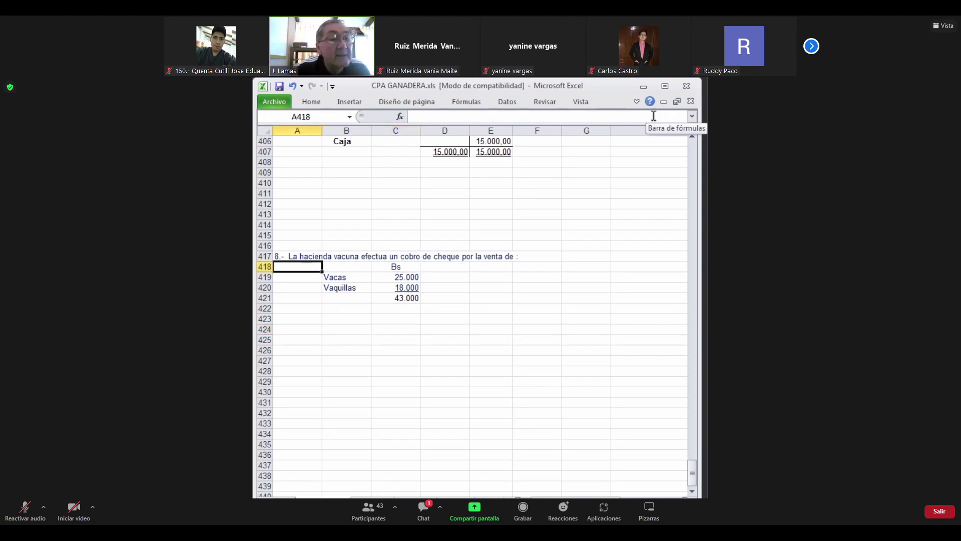
{"action": "type", "text": "8 "}
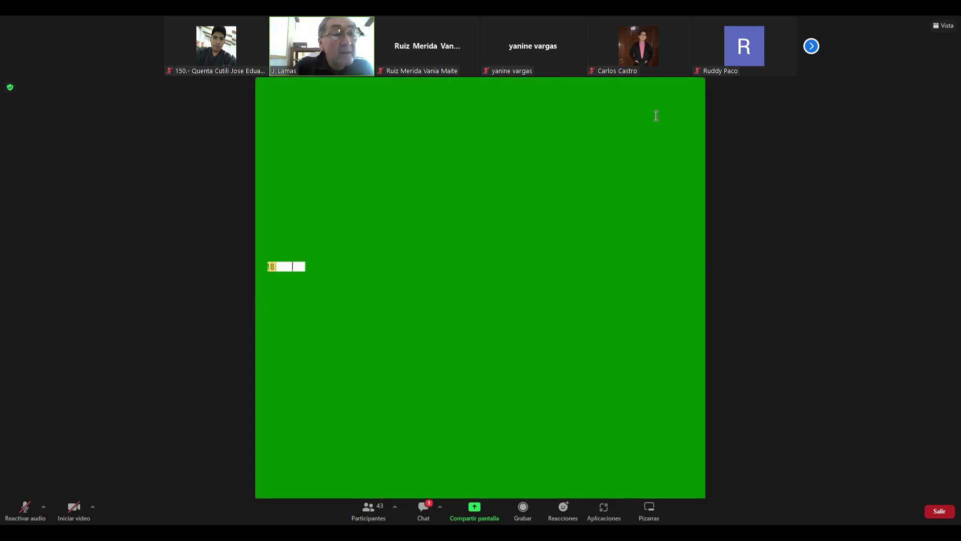
{"action": "type", "text": "con una"}
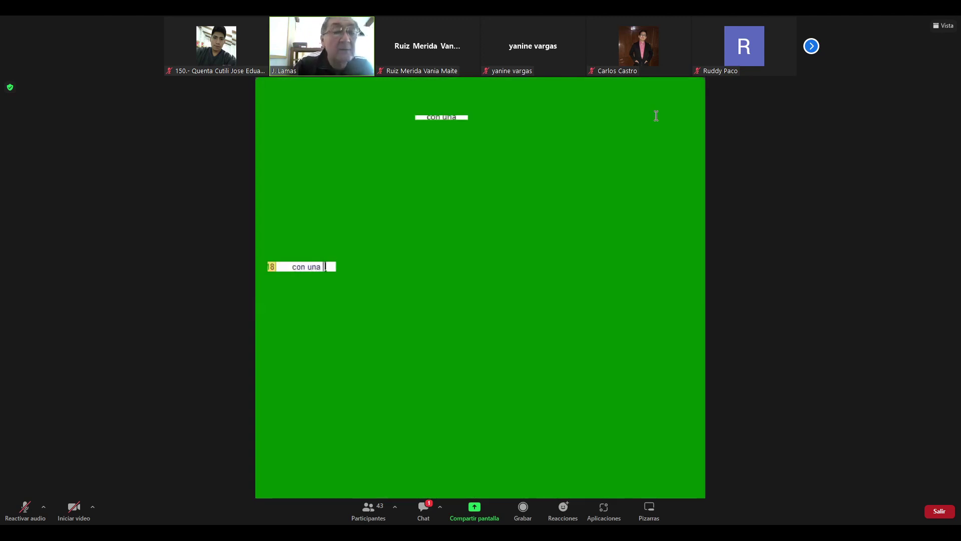
{"action": "key", "text": "BackSpace"}
{"action": "key", "text": "BackSpace"}
{"action": "key", "text": "BackSpace"}
{"action": "key", "text": "BackSpace"}
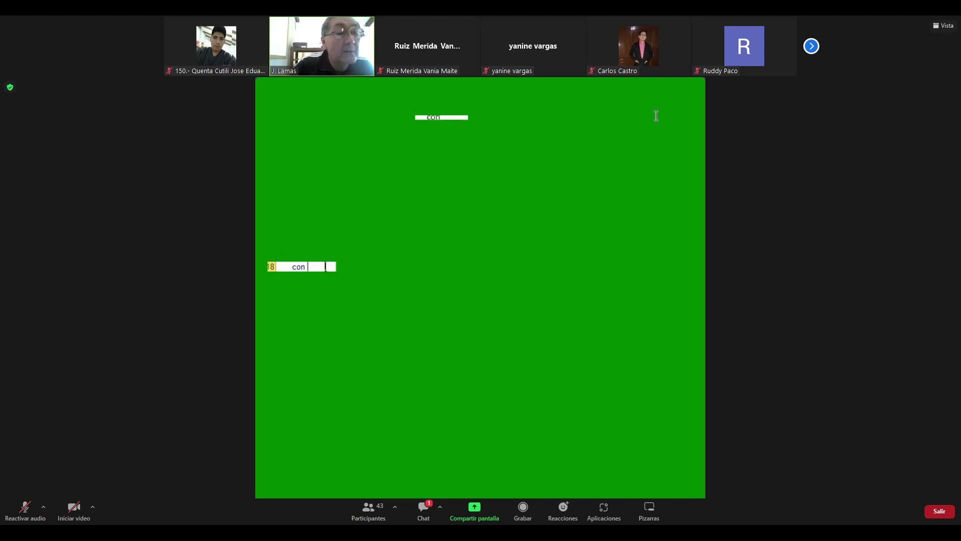
{"action": "type", "text": "un"}
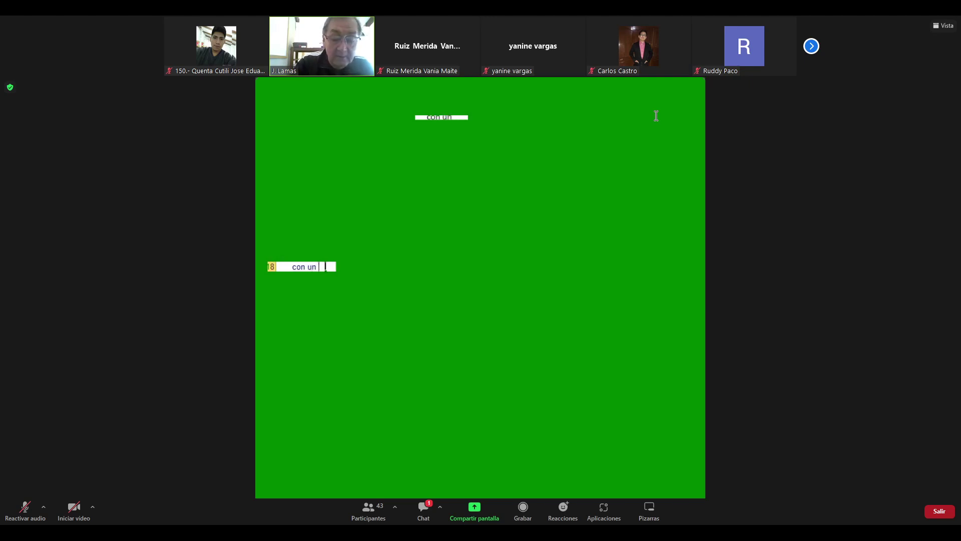
{"action": "type", "text": " MU d"}
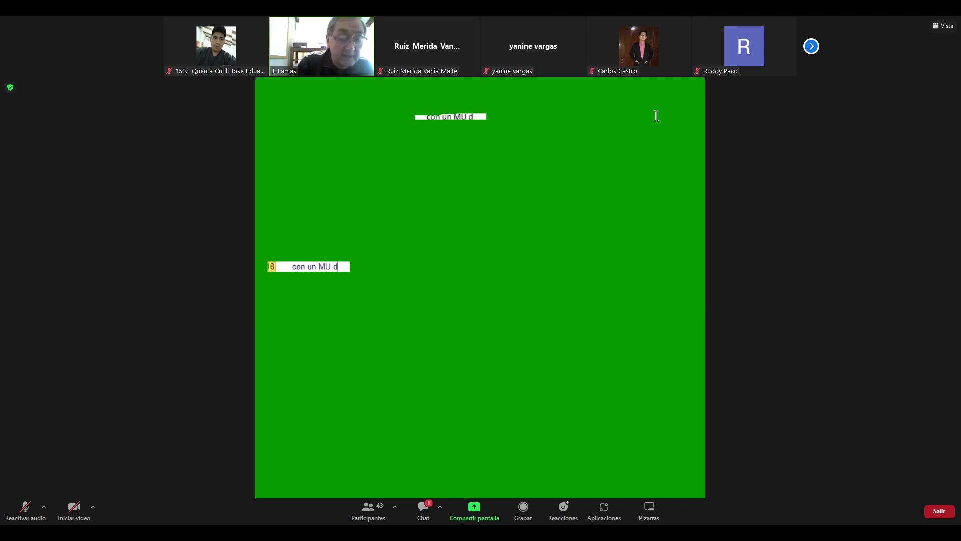
{"action": "type", "text": "el 15"}
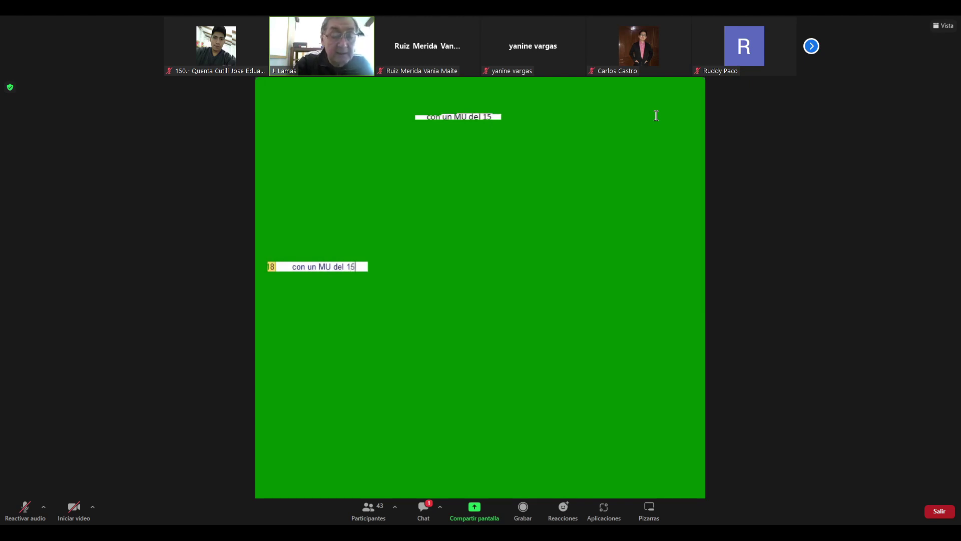
{"action": "type", "text": "%"}
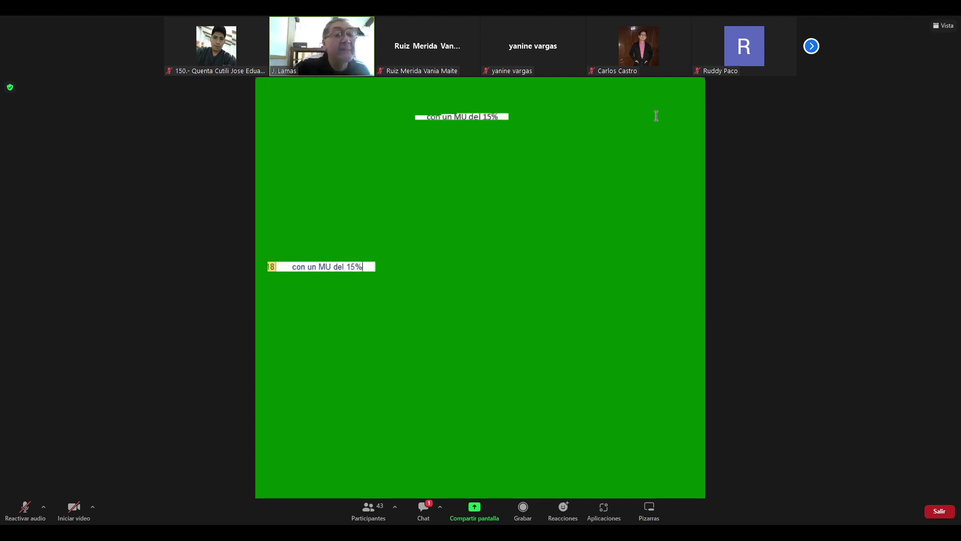
{"action": "key", "text": "Return"}
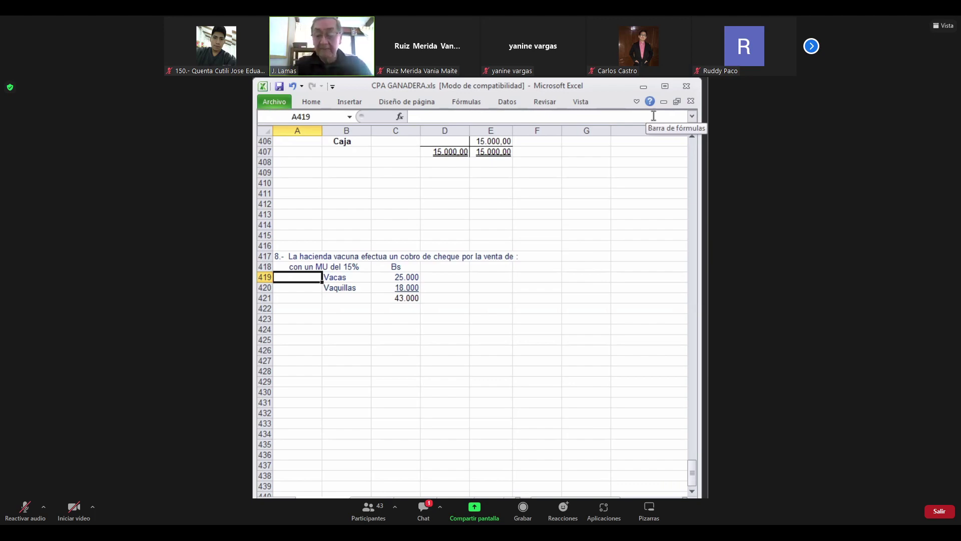
- Enter the account name Caja in B423, below the transaction 8 total
{"action": "key", "text": "Down"}
{"action": "key", "text": "Down"}
{"action": "key", "text": "Down"}
{"action": "key", "text": "Down"}
{"action": "key", "text": "Down"}
{"action": "key", "text": "Down"}
{"action": "key", "text": "Down"}
{"action": "key", "text": "Down"}
{"action": "key", "text": "Down"}
{"action": "key", "text": "Down"}
{"action": "key", "text": "Down"}
{"action": "key", "text": "Down"}
{"action": "key", "text": "Down"}
{"action": "key", "text": "Down"}
{"action": "key", "text": "Down"}
{"action": "key", "text": "Down"}
{"action": "key", "text": "Down"}
{"action": "key", "text": "Down"}
{"action": "key", "text": "Down"}
{"action": "key", "text": "Down"}
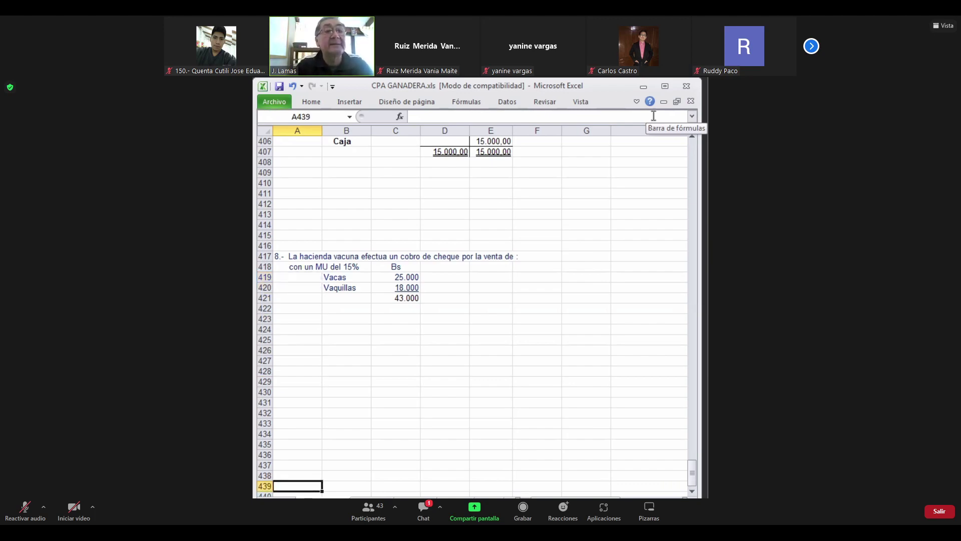
{"action": "key", "text": "Down"}
{"action": "key", "text": "Down"}
{"action": "key", "text": "Down"}
{"action": "key", "text": "Down"}
{"action": "key", "text": "Down"}
{"action": "key", "text": "Down"}
{"action": "key", "text": "Down"}
{"action": "key", "text": "Down"}
{"action": "key", "text": "Down"}
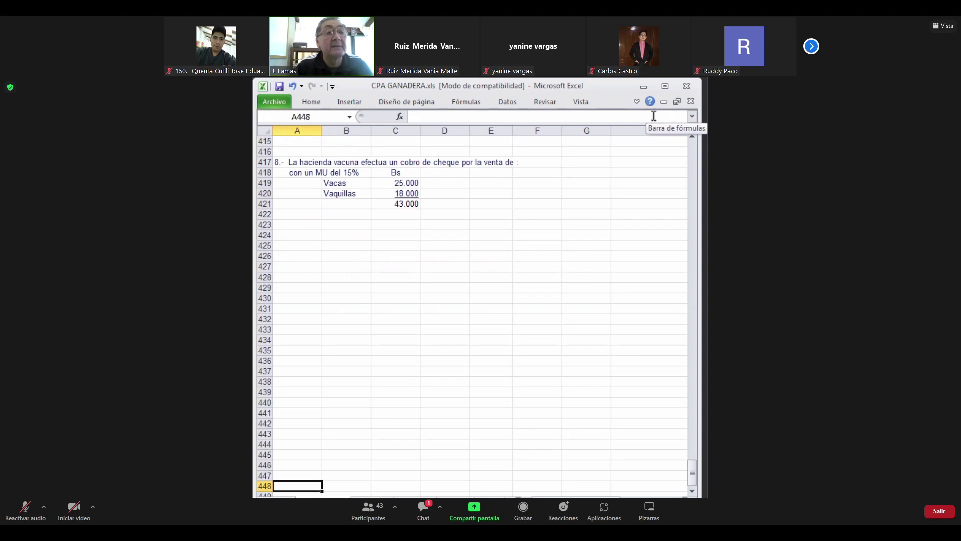
{"action": "key", "text": "Up"}
{"action": "key", "text": "Up"}
{"action": "key", "text": "Up"}
{"action": "key", "text": "Up"}
{"action": "key", "text": "Up"}
{"action": "key", "text": "Up"}
{"action": "key", "text": "Up"}
{"action": "key", "text": "Up"}
{"action": "key", "text": "Up"}
{"action": "key", "text": "Up"}
{"action": "key", "text": "Up"}
{"action": "key", "text": "Up"}
{"action": "key", "text": "Up"}
{"action": "key", "text": "Up"}
{"action": "key", "text": "Up"}
{"action": "key", "text": "Up"}
{"action": "key", "text": "Up"}
{"action": "key", "text": "Up"}
{"action": "key", "text": "Up"}
{"action": "key", "text": "Up"}
{"action": "key", "text": "Right"}
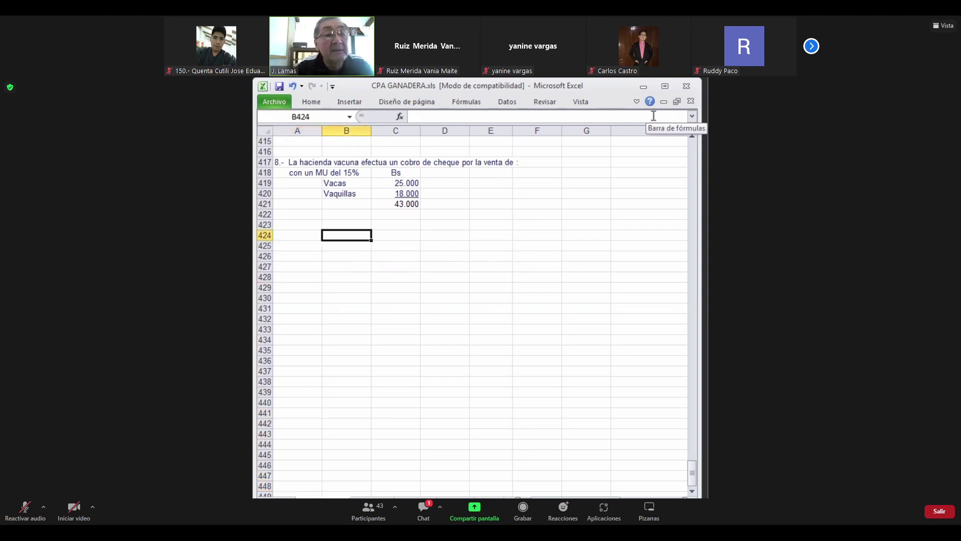
{"action": "key", "text": "Up"}
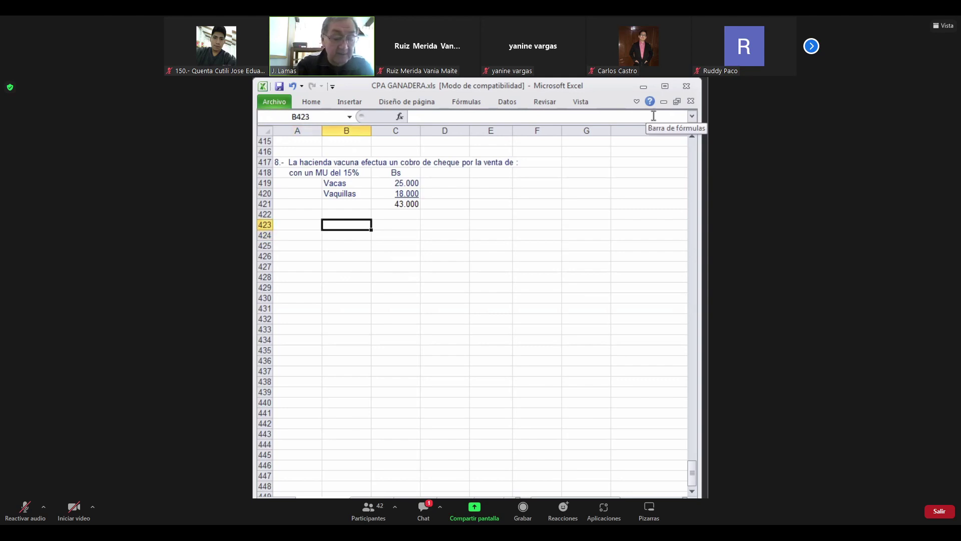
{"action": "type", "text": "Caja"}
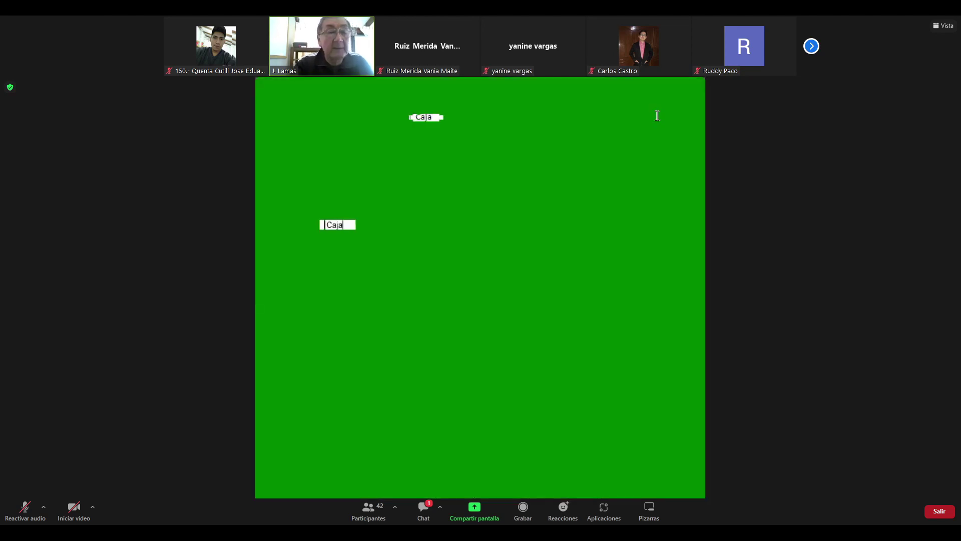
{"action": "key", "text": "Return"}
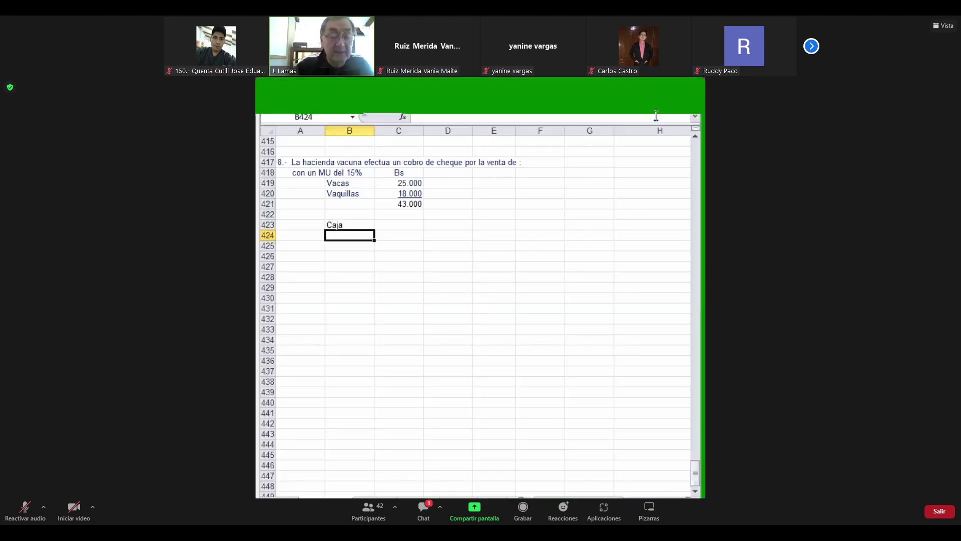
- Enter the indented account name Venta Neta in B424, beneath Caja
{"action": "type", "text": "V"}
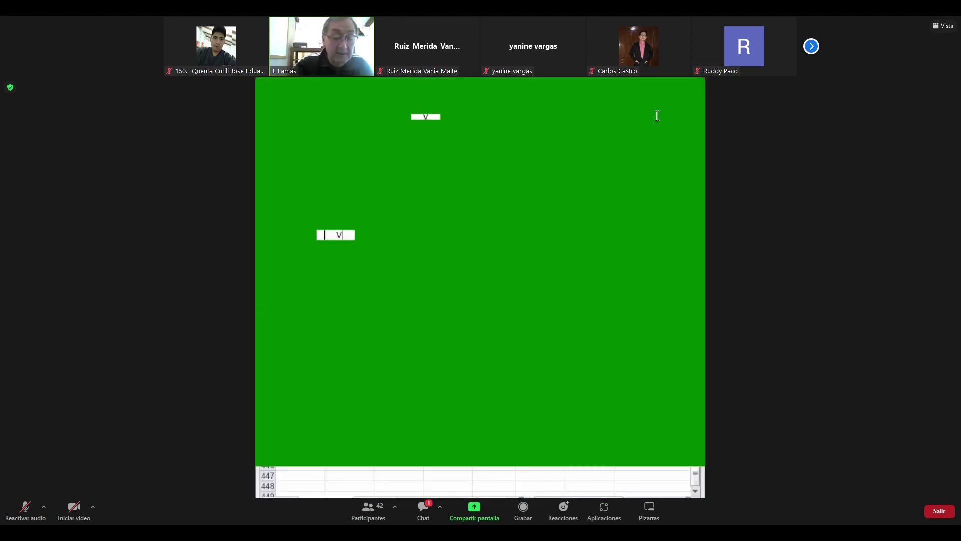
{"action": "type", "text": "enta"}
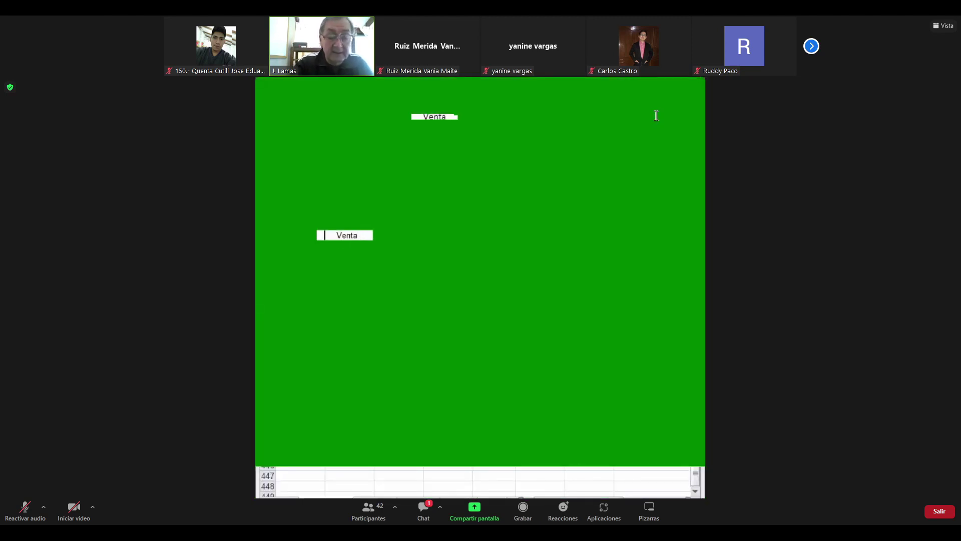
{"action": "type", "text": " Neta"}
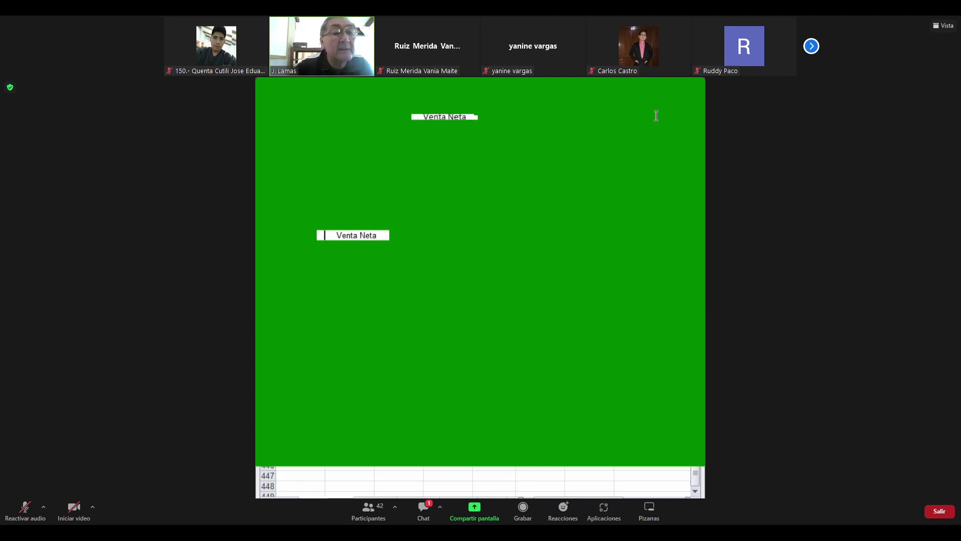
{"action": "key", "text": "Return"}
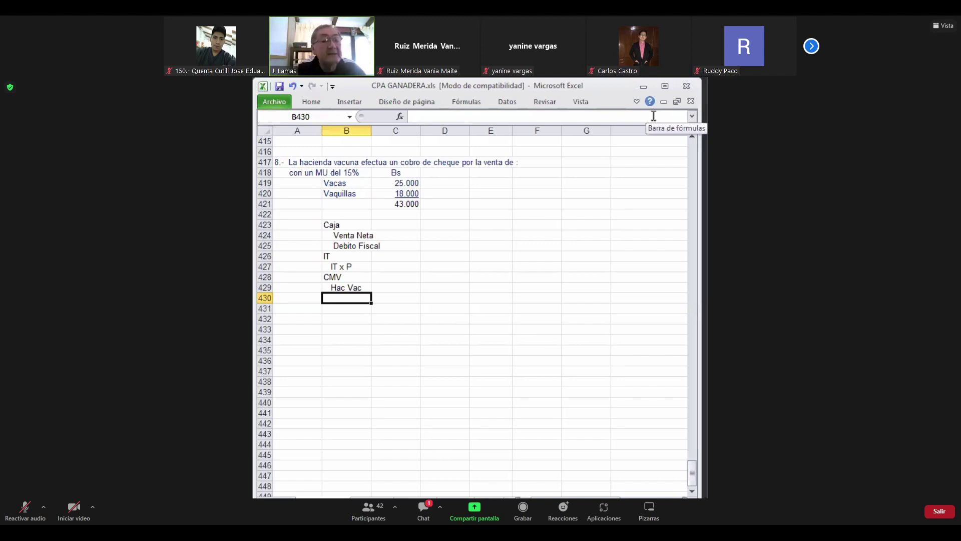
- Apply a right border to C423:C430 to divide the debit and credit columns of the transaction 8 entry
{"action": "key", "text": "Up"}
{"action": "key", "text": "Up"}
{"action": "key", "text": "Up"}
{"action": "key", "text": "Up"}
{"action": "key", "text": "Up"}
{"action": "key", "text": "Up"}
{"action": "key", "text": "Up"}
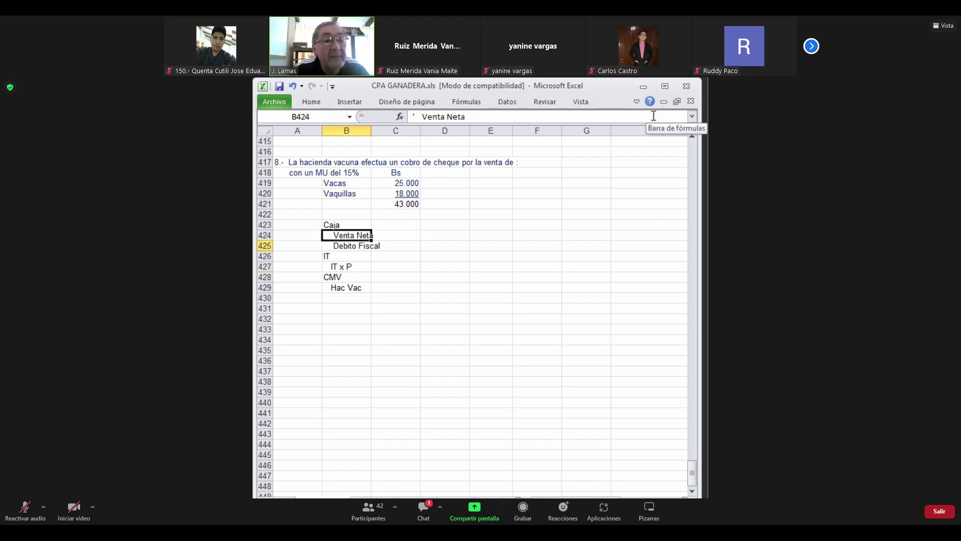
{"action": "key", "text": "Right"}
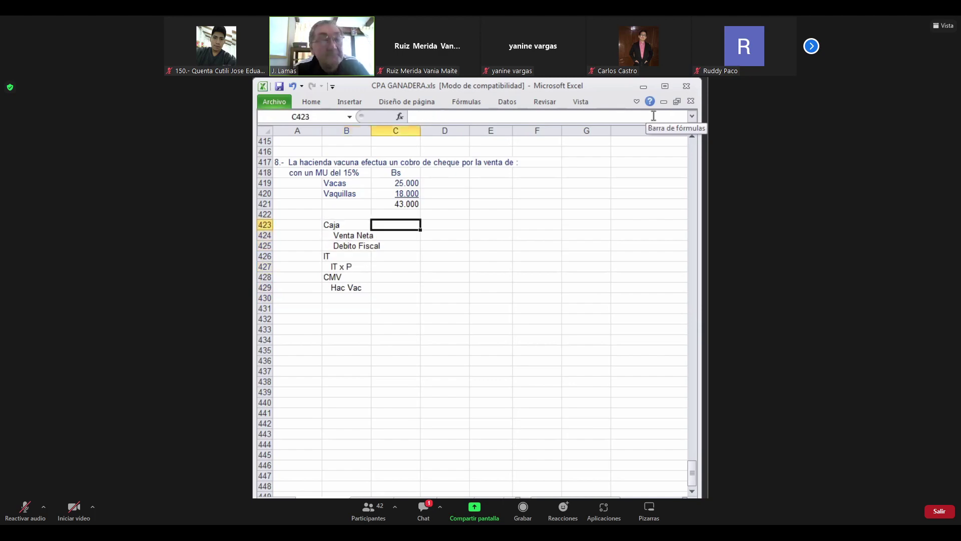
{"action": "key", "text": "shift+Down"}
{"action": "key", "text": "shift+Down"}
{"action": "key", "text": "shift+Down"}
{"action": "key", "text": "shift+Down"}
{"action": "key", "text": "shift+Down"}
{"action": "key", "text": "shift+Down"}
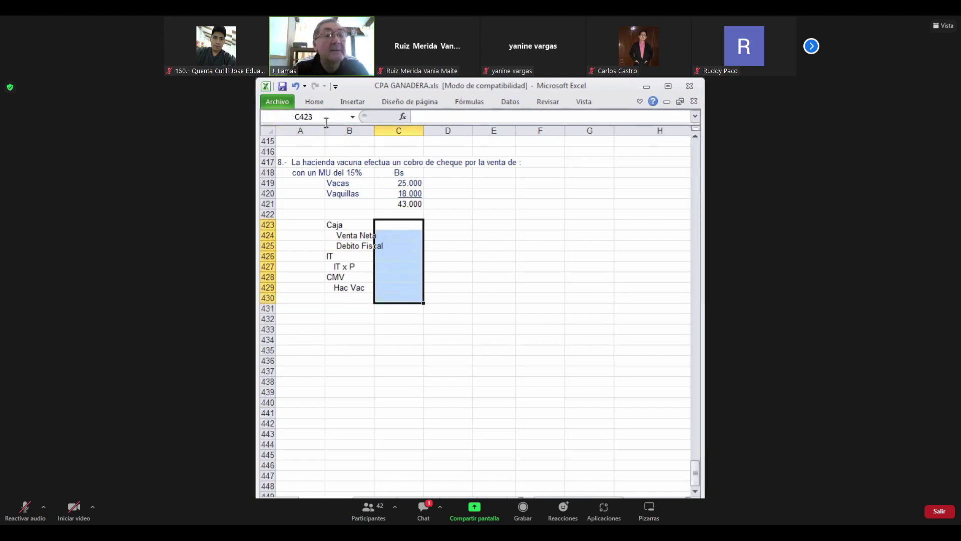
{"action": "left_click", "coordinate": [315, 102]}
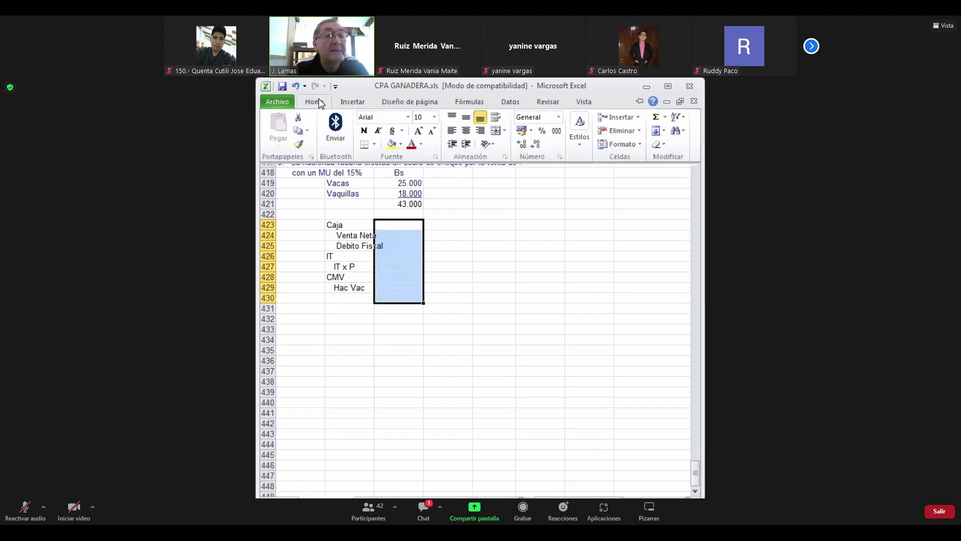
{"action": "left_click", "coordinate": [375, 145]}
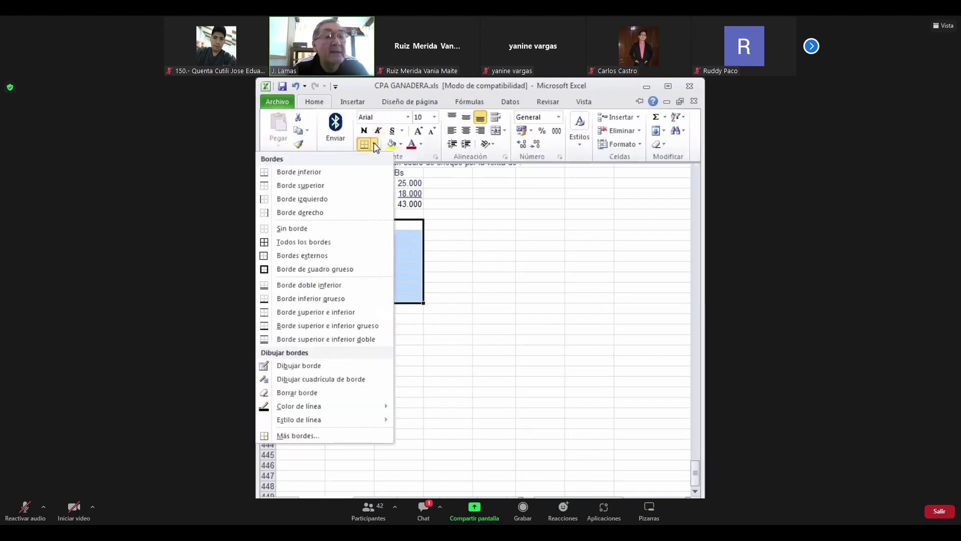
{"action": "left_click", "coordinate": [307, 212]}
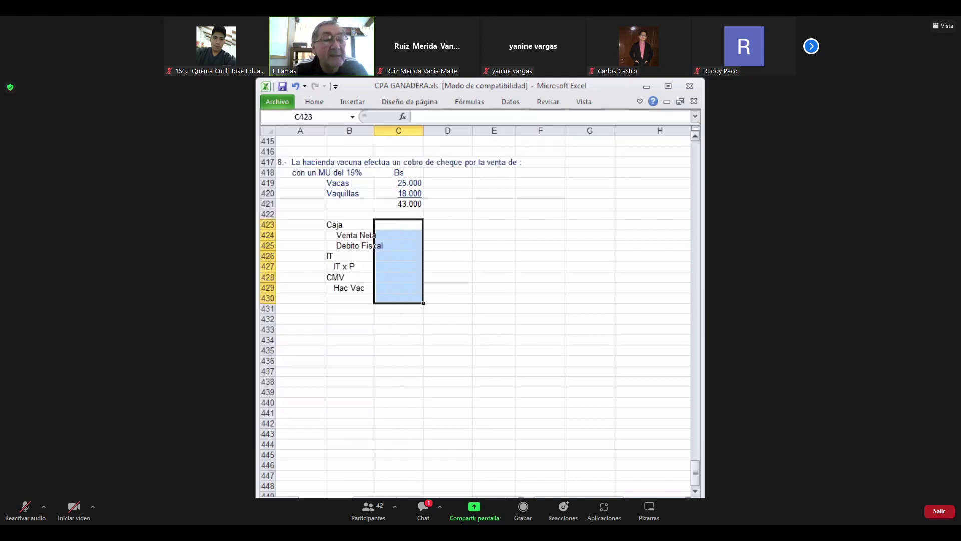
- Apply a bottom border to C429:D429, in the Hac Vac row of the entry
{"action": "key", "text": "Down"}
{"action": "key", "text": "Down"}
{"action": "key", "text": "Down"}
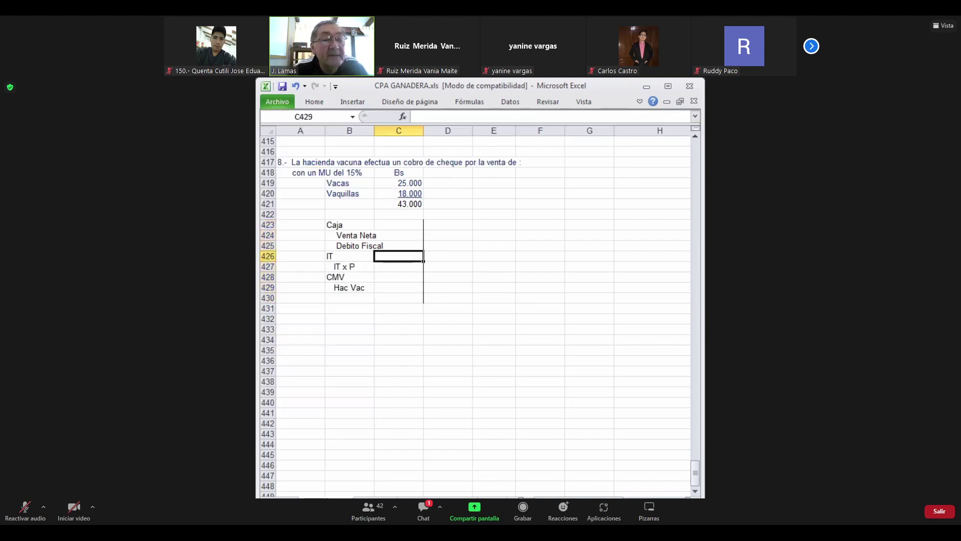
{"action": "key", "text": "shift+Right"}
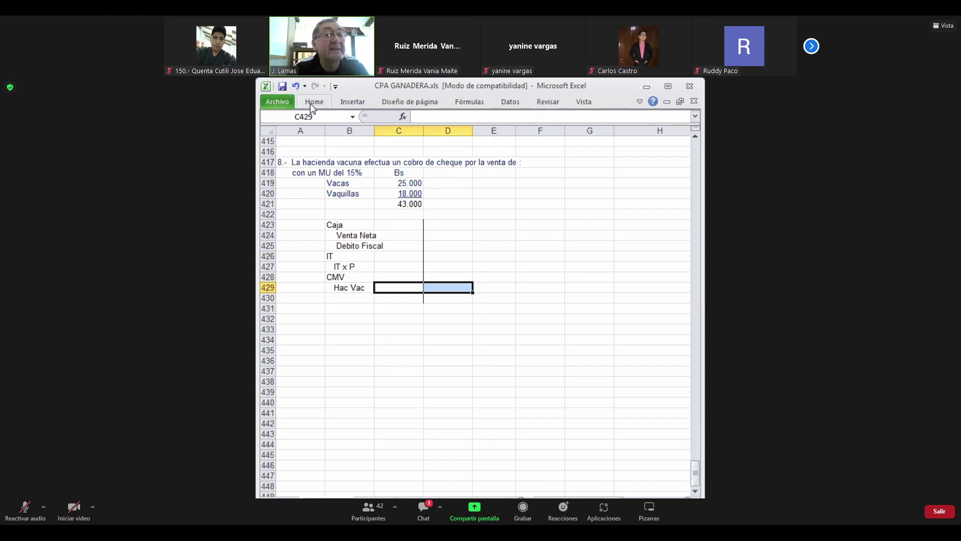
{"action": "left_click", "coordinate": [313, 103]}
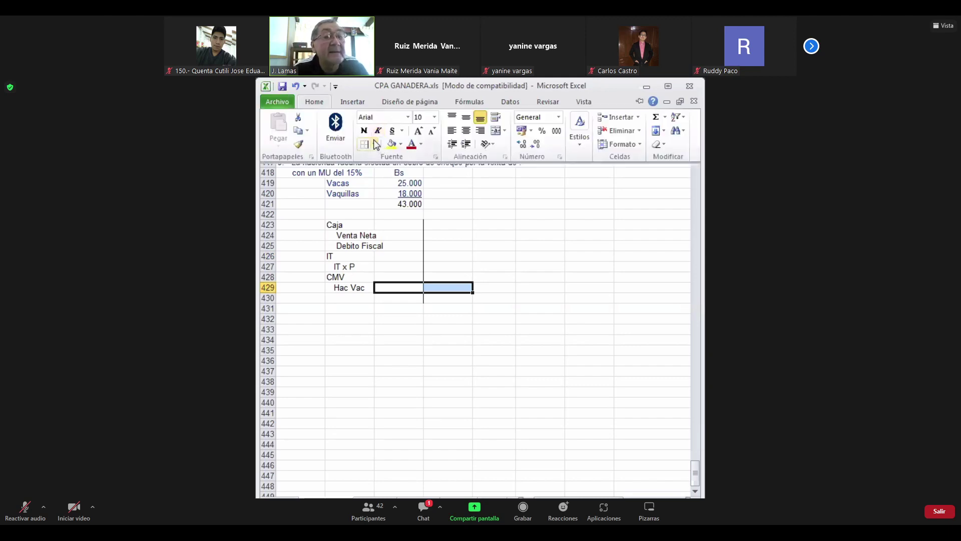
{"action": "left_click", "coordinate": [374, 144]}
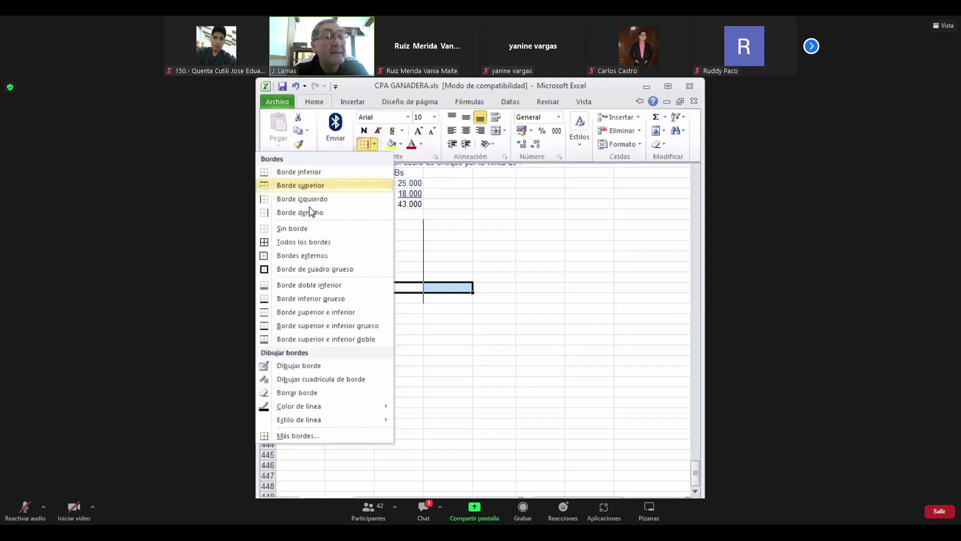
{"action": "left_click", "coordinate": [300, 173]}
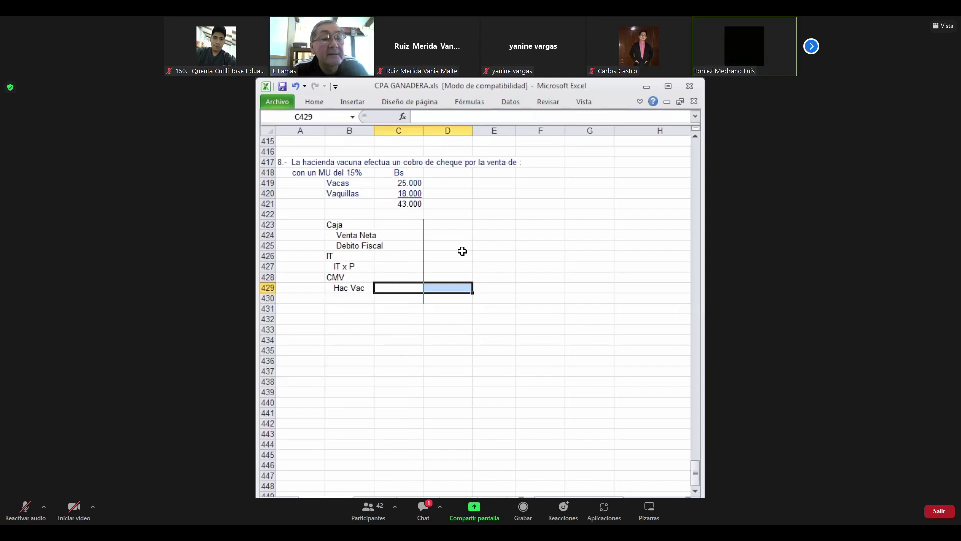
- Select the totals cells C430:D430 directly below the Hac Vac row
{"action": "key", "text": "Down"}
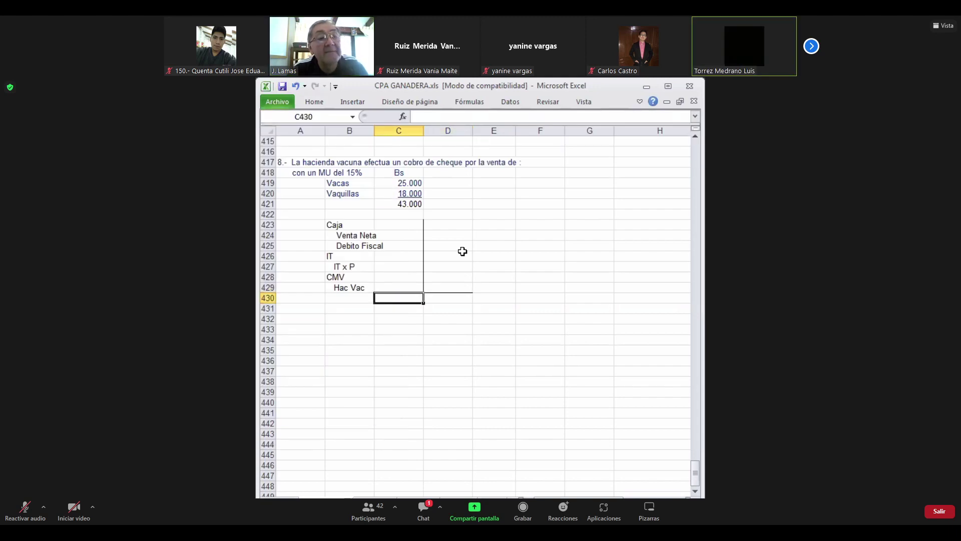
{"action": "key", "text": "shift+Right"}
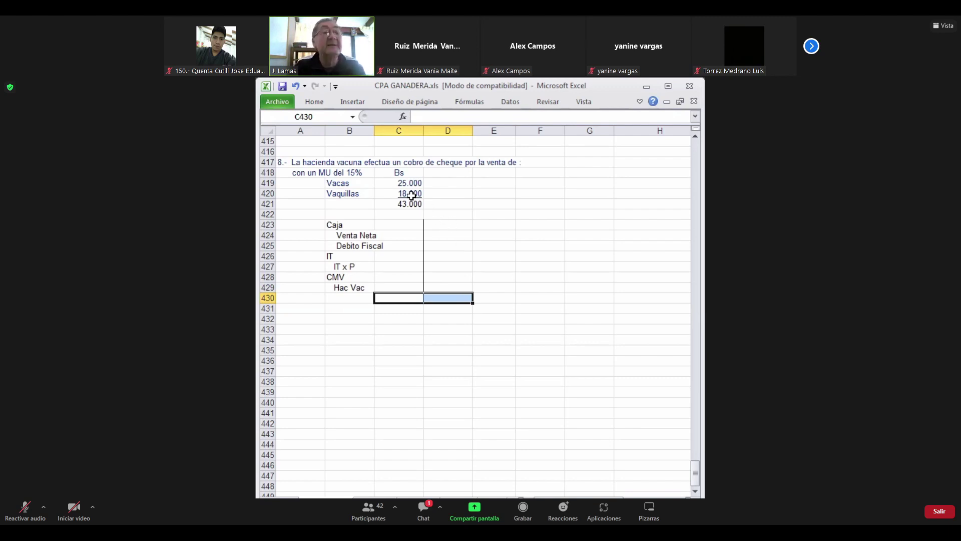
- Apply double underline formatting to cells C430:D430 below the journal entry
{"action": "left_click", "coordinate": [322, 105]}
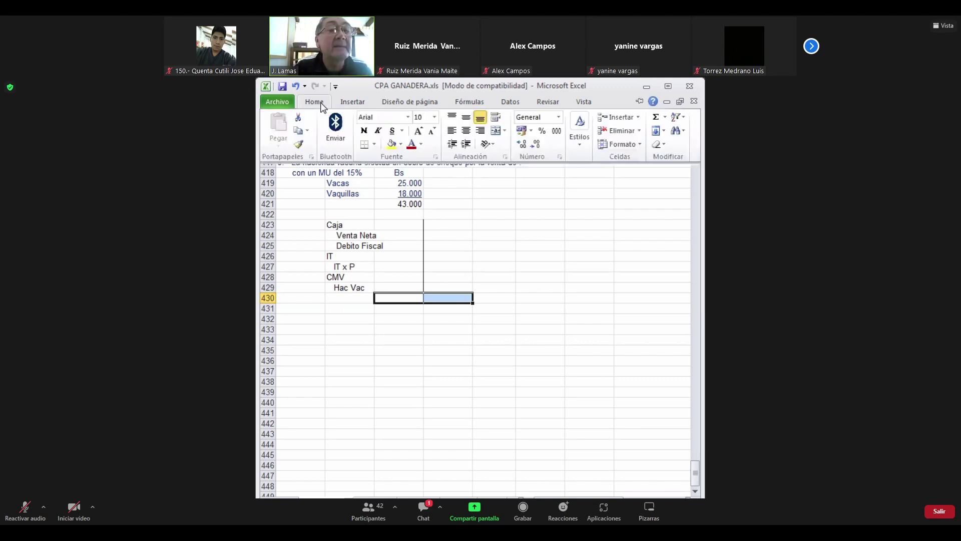
{"action": "left_click", "coordinate": [404, 132]}
{"action": "left_click", "coordinate": [371, 159]}
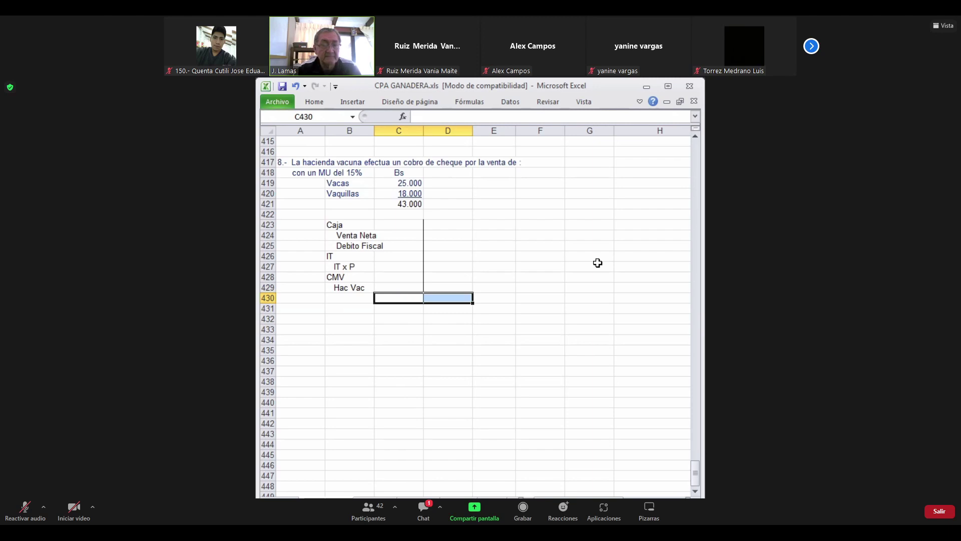
- Remove all borders from cells C429:D430 at the foot of the journal entry
{"action": "key", "text": "Down"}
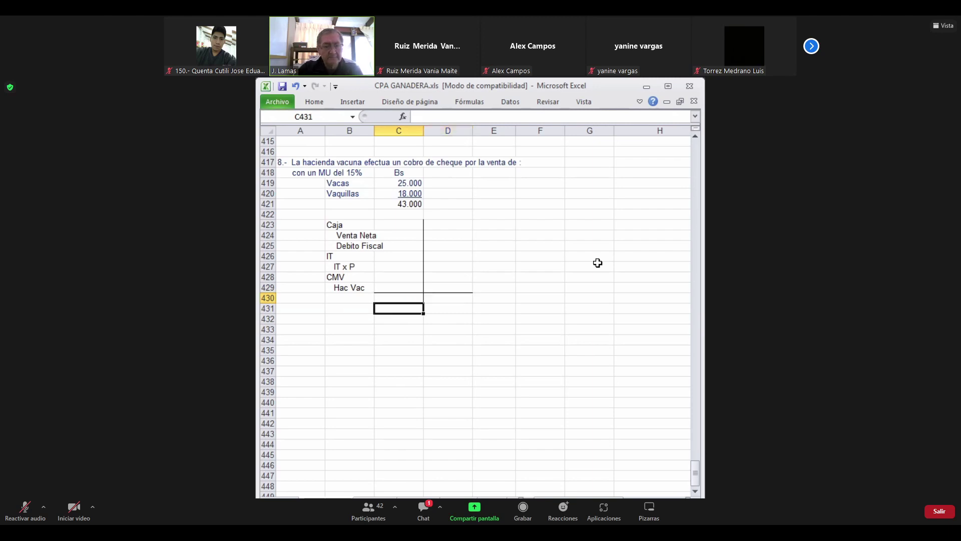
{"action": "key", "text": "Up"}
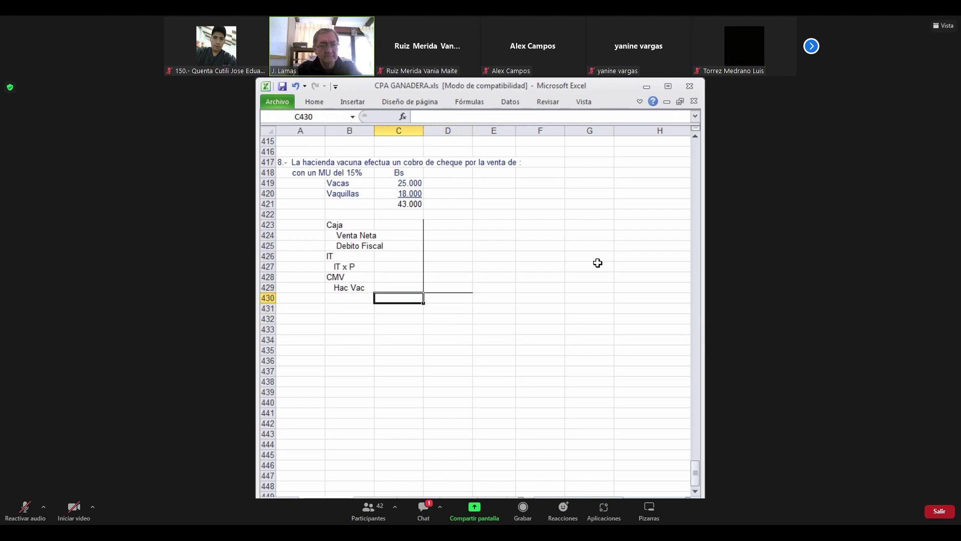
{"action": "key", "text": "Up"}
{"action": "key", "text": "shift+Right"}
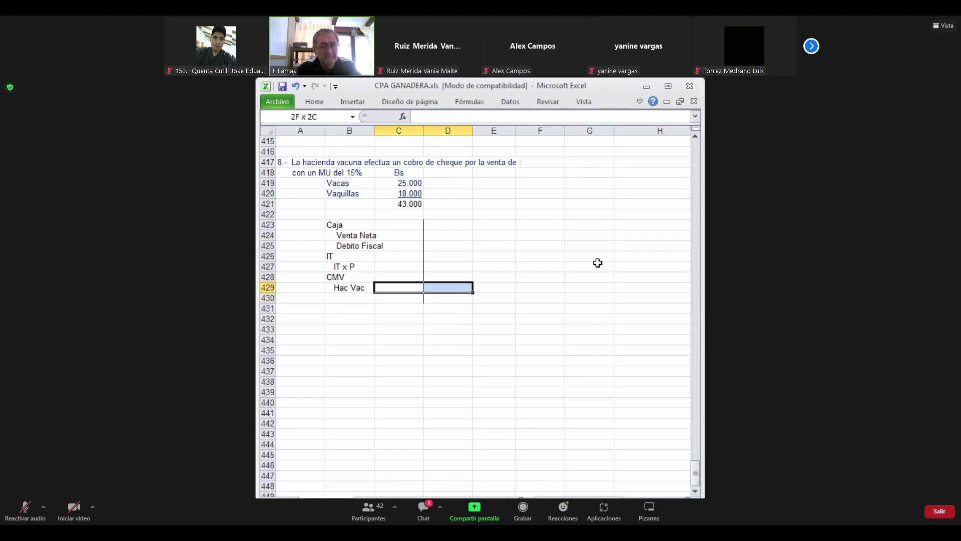
{"action": "key", "text": "shift+Down"}
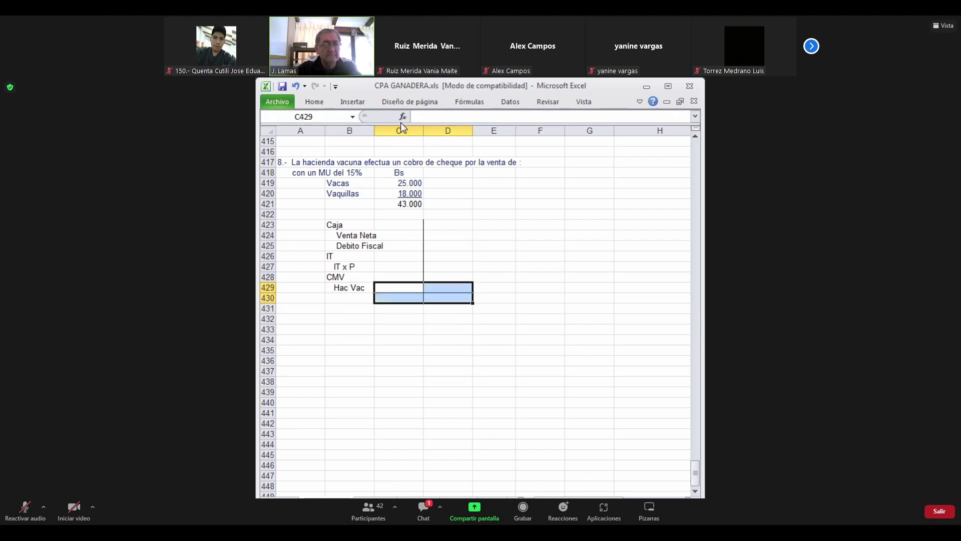
{"action": "left_click", "coordinate": [315, 101]}
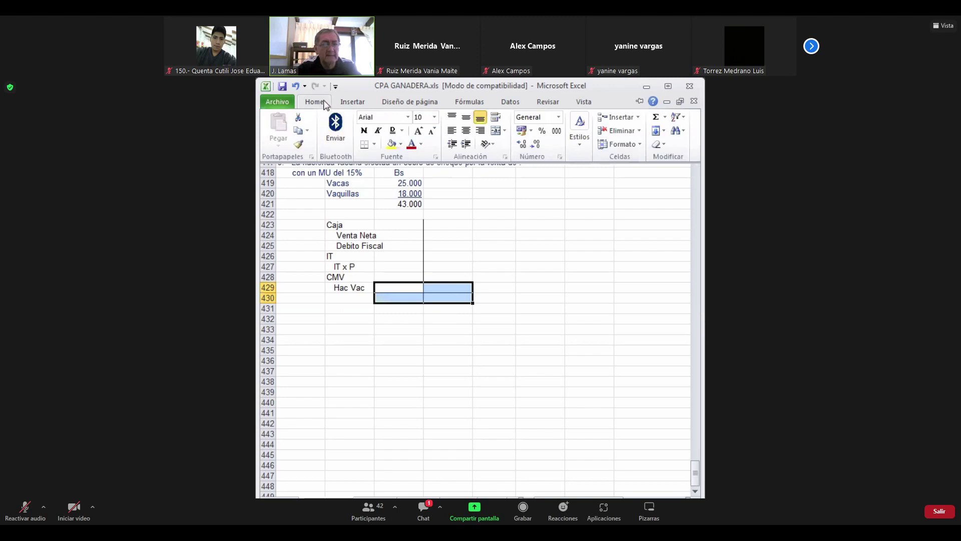
{"action": "left_click", "coordinate": [324, 103]}
{"action": "left_click", "coordinate": [325, 103]}
{"action": "left_click", "coordinate": [374, 144]}
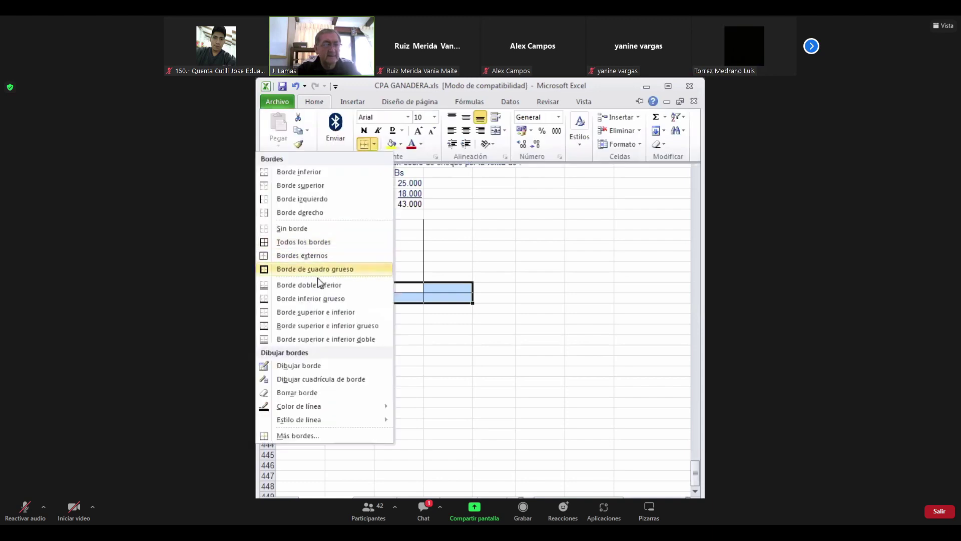
{"action": "left_click", "coordinate": [301, 228]}
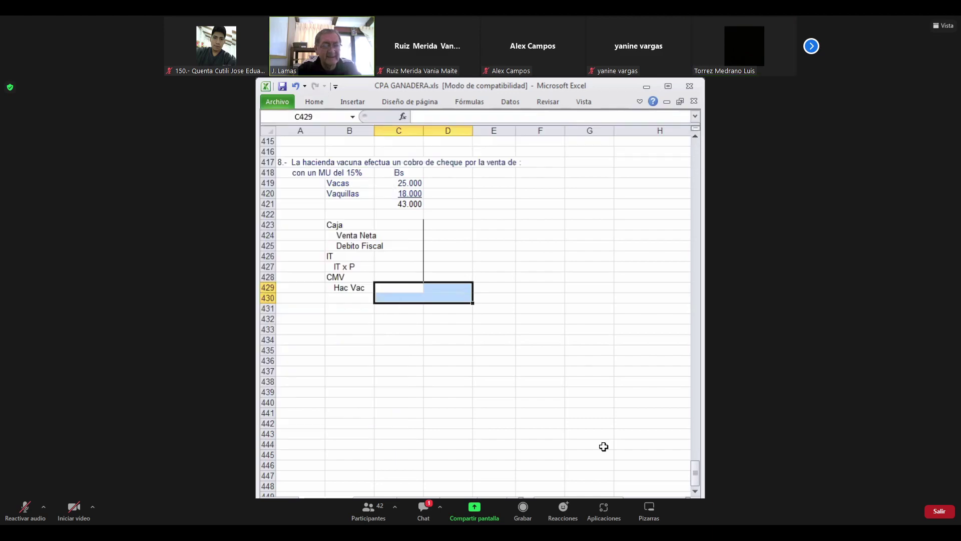
{"action": "left_click", "coordinate": [316, 103]}
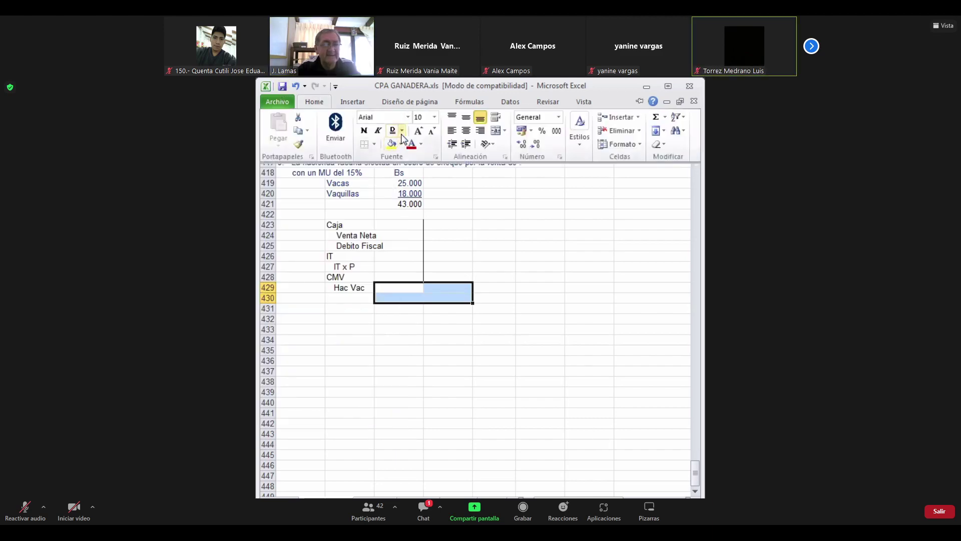
{"action": "left_click", "coordinate": [394, 133]}
{"action": "left_click", "coordinate": [320, 103]}
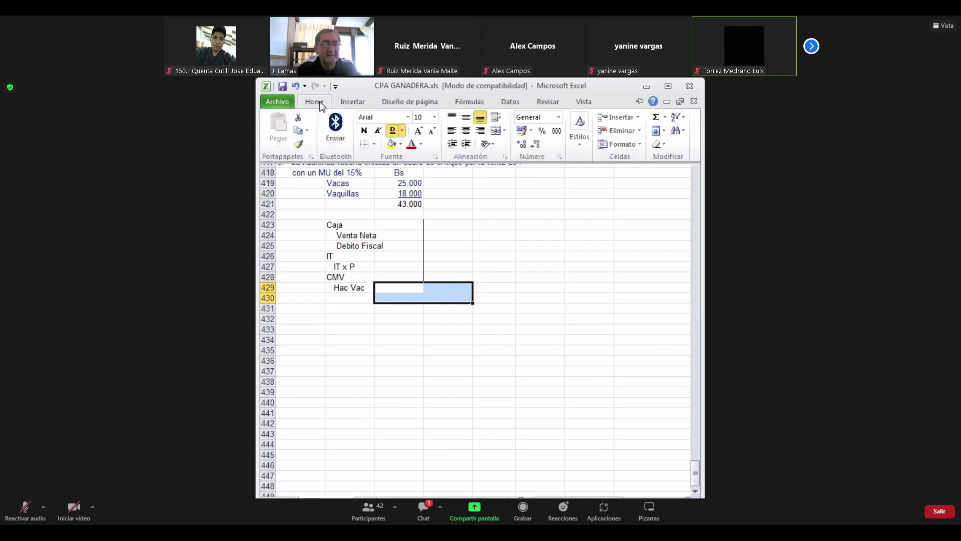
{"action": "left_click", "coordinate": [394, 133]}
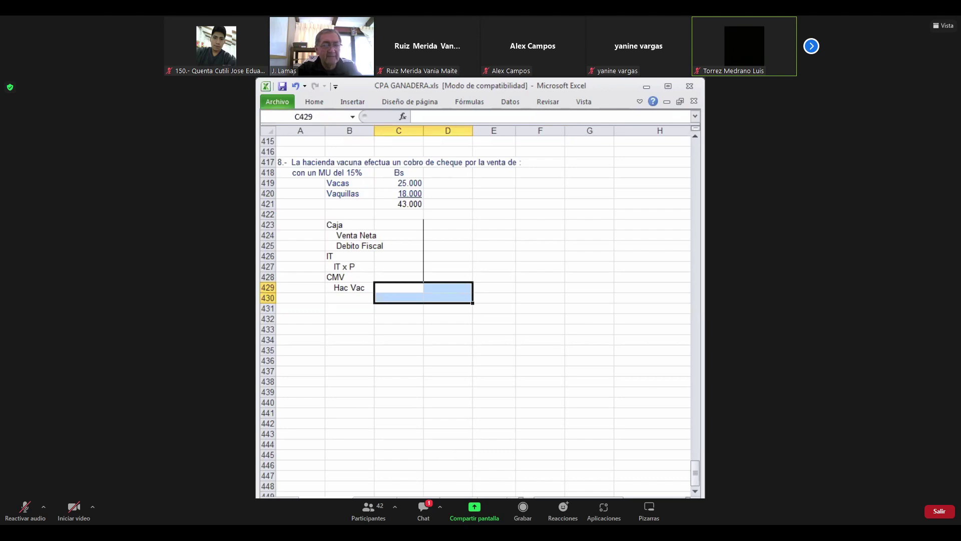
- Add a right border to cells C428:C431 to extend the journal entry's vertical divider line
{"action": "left_click", "coordinate": [399, 277]}
{"action": "left_click_drag", "start_coordinate": [398, 277], "coordinate": [399, 308]}
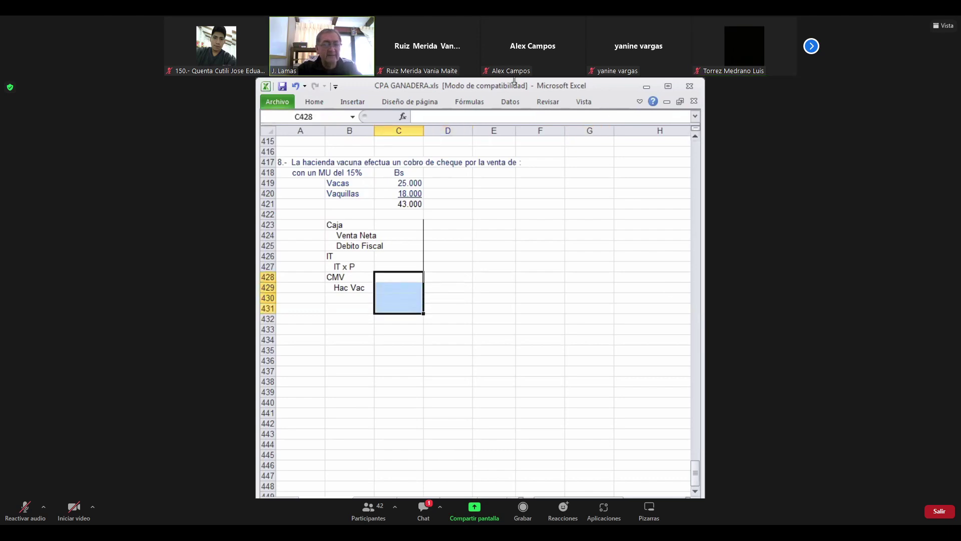
{"action": "left_click", "coordinate": [325, 104]}
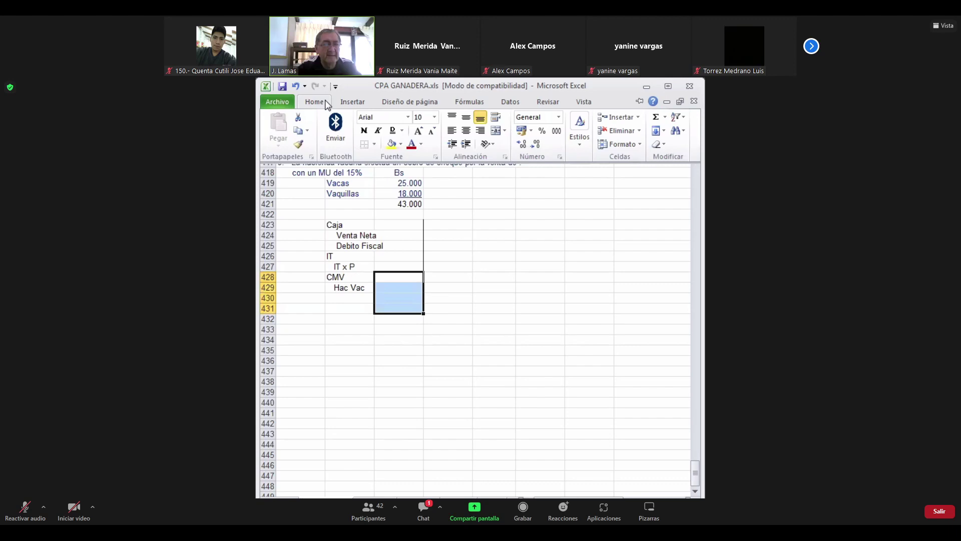
{"action": "left_click", "coordinate": [375, 145]}
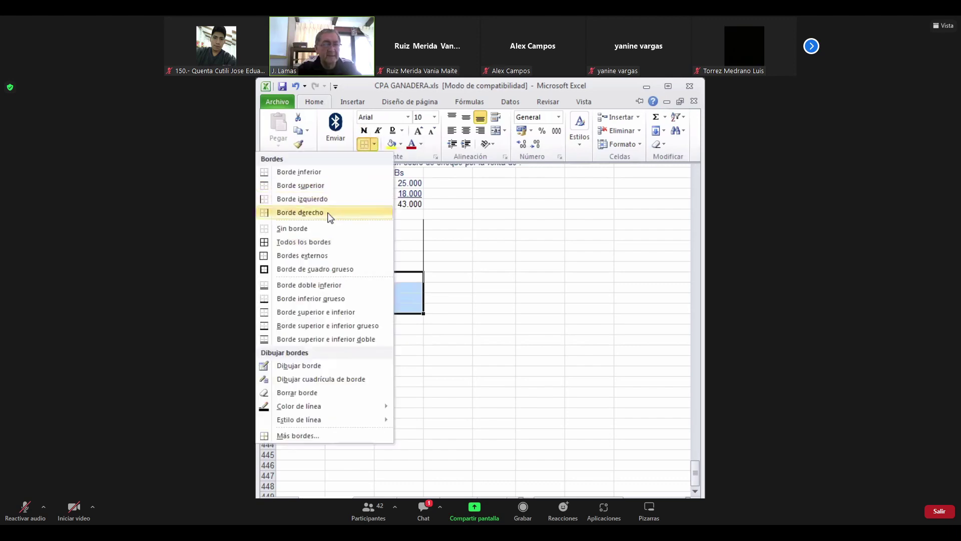
{"action": "left_click", "coordinate": [344, 212]}
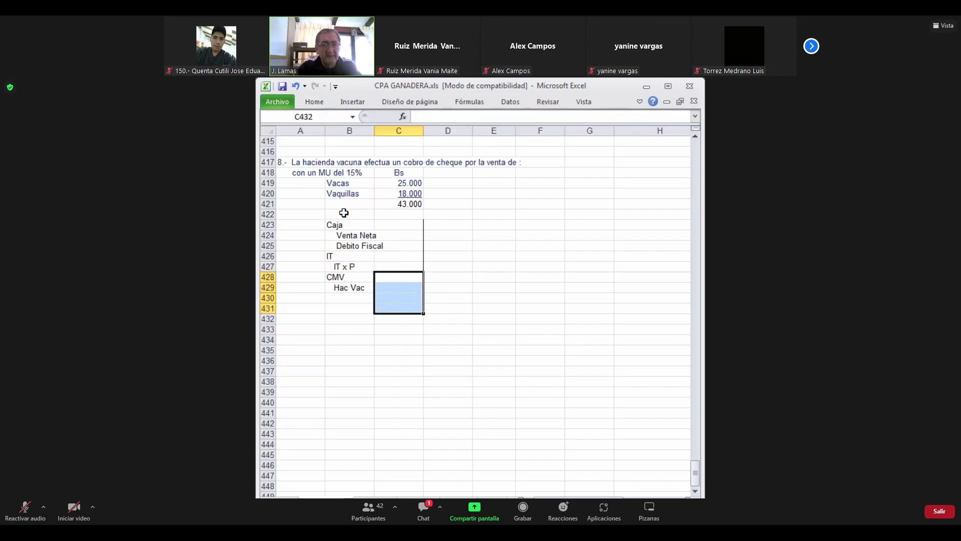
- Enter the heading "Precio" in cell B434 below the journal entry
{"action": "key", "text": "Down"}
{"action": "key", "text": "Down"}
{"action": "key", "text": "Down"}
{"action": "key", "text": "Down"}
{"action": "key", "text": "Down"}
{"action": "key", "text": "Down"}
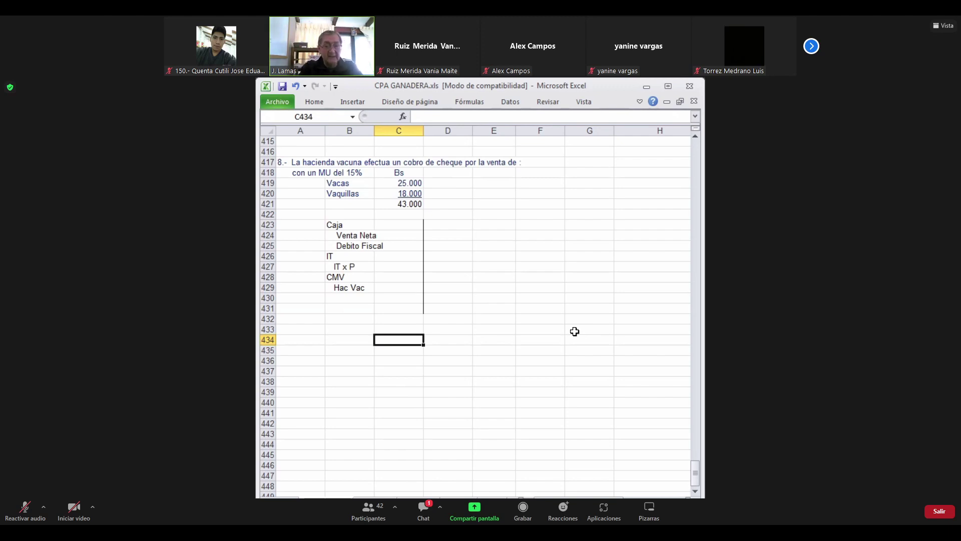
{"action": "key", "text": "Left"}
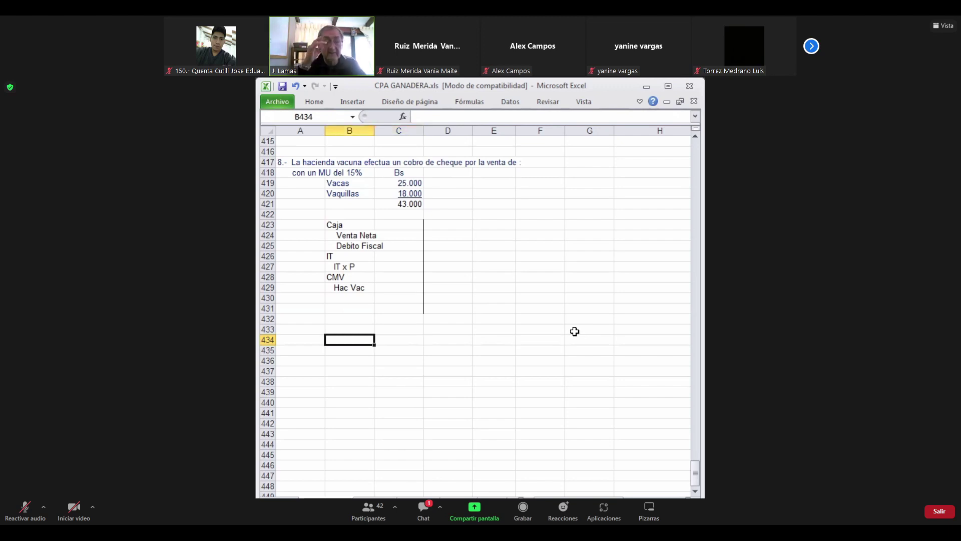
{"action": "type", "text": "Pre"}
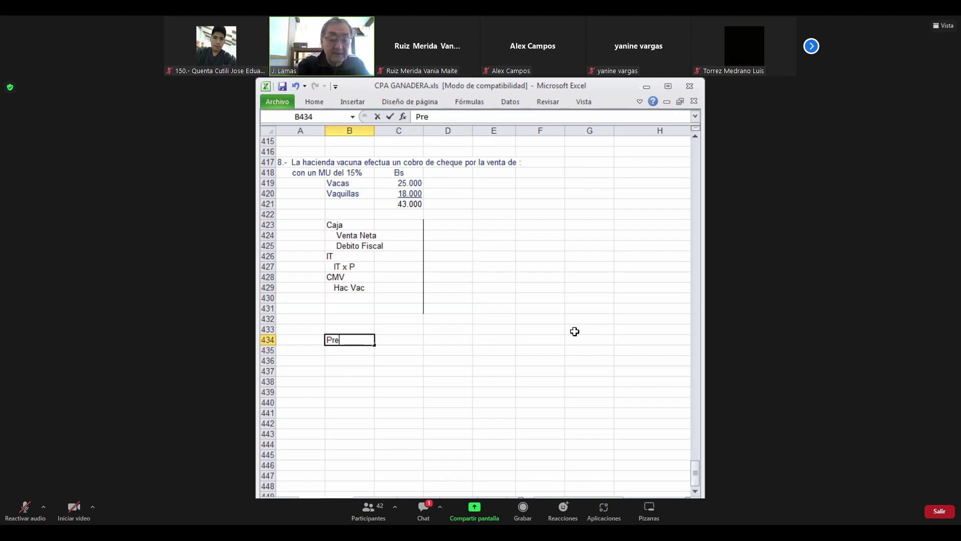
{"action": "type", "text": "cio"}
{"action": "key", "text": "Return"}
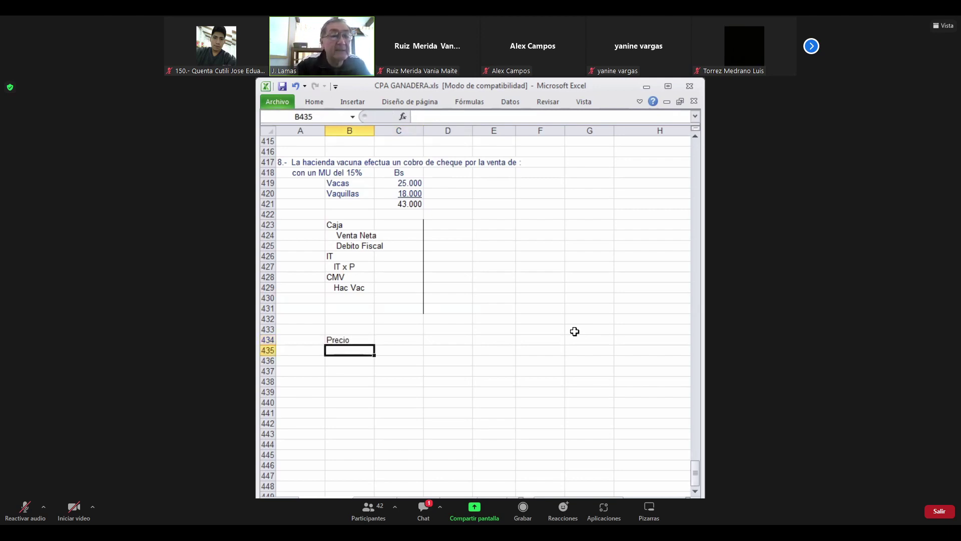
- Apply a single underline to the "Precio" heading in B434
{"action": "key", "text": "Up"}
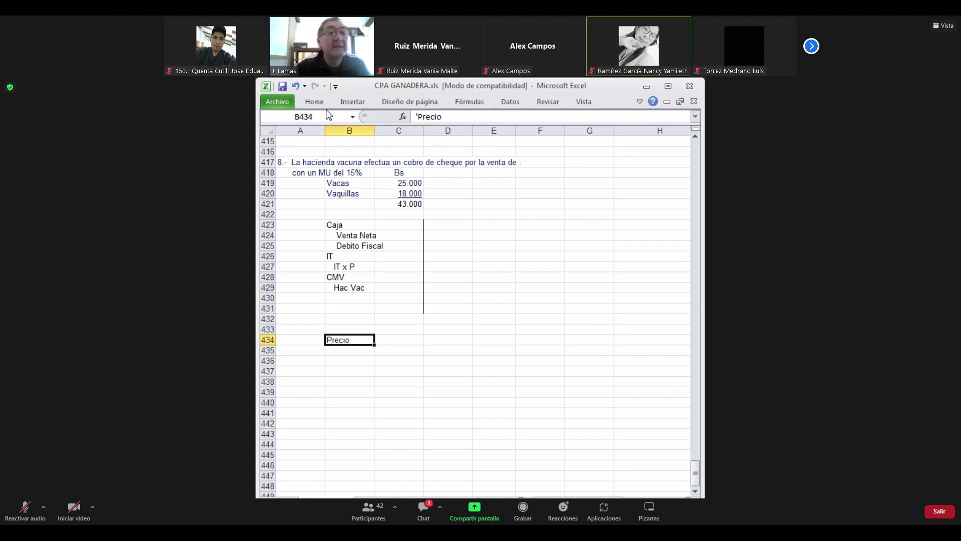
{"action": "left_click", "coordinate": [315, 102]}
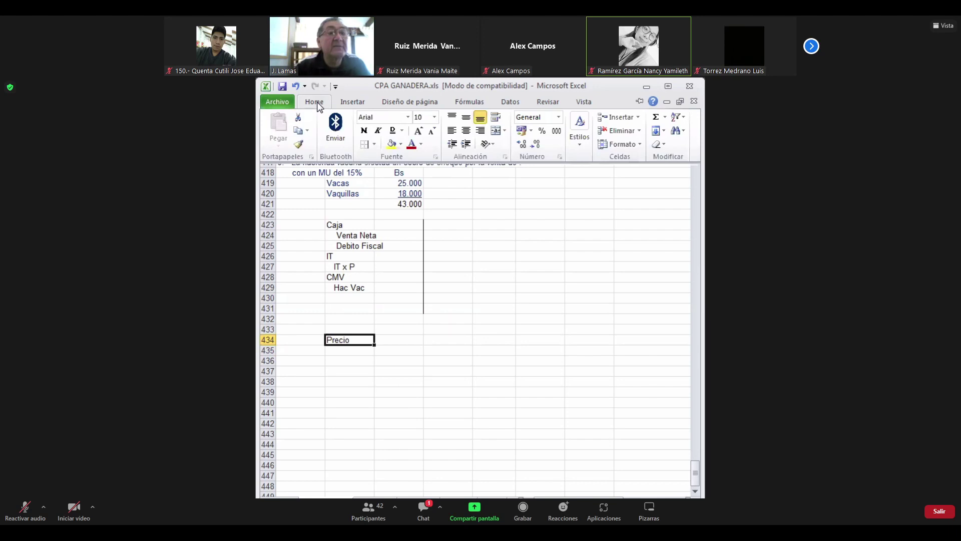
{"action": "left_click", "coordinate": [403, 131]}
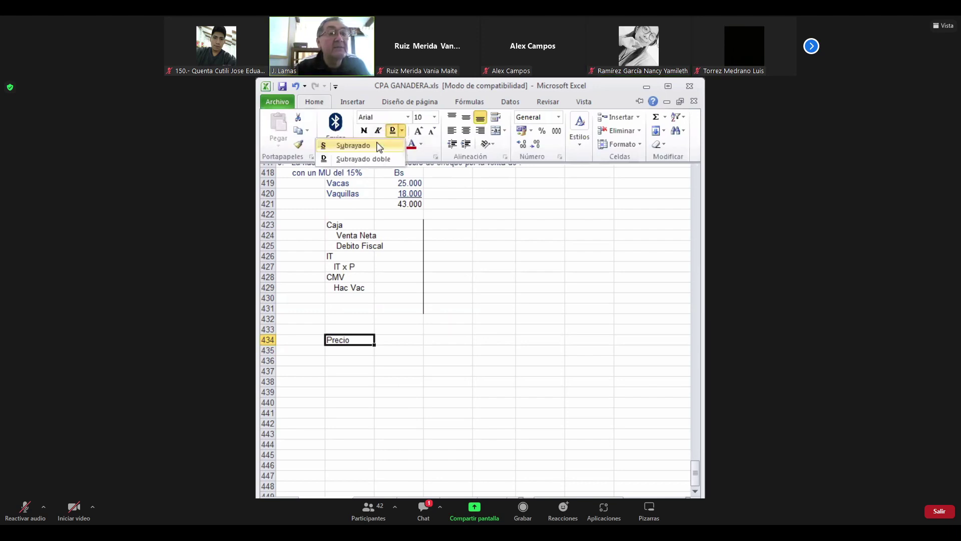
{"action": "left_click", "coordinate": [474, 208]}
- Enter the labels "Cu" in B435 and "MU" in B436 under the Precio heading
{"action": "key", "text": "Down"}
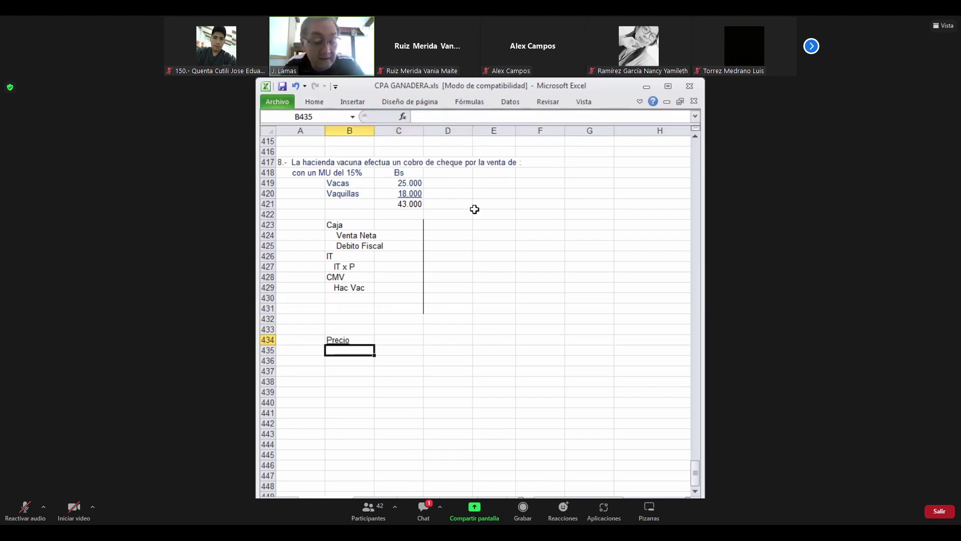
{"action": "type", "text": "C"}
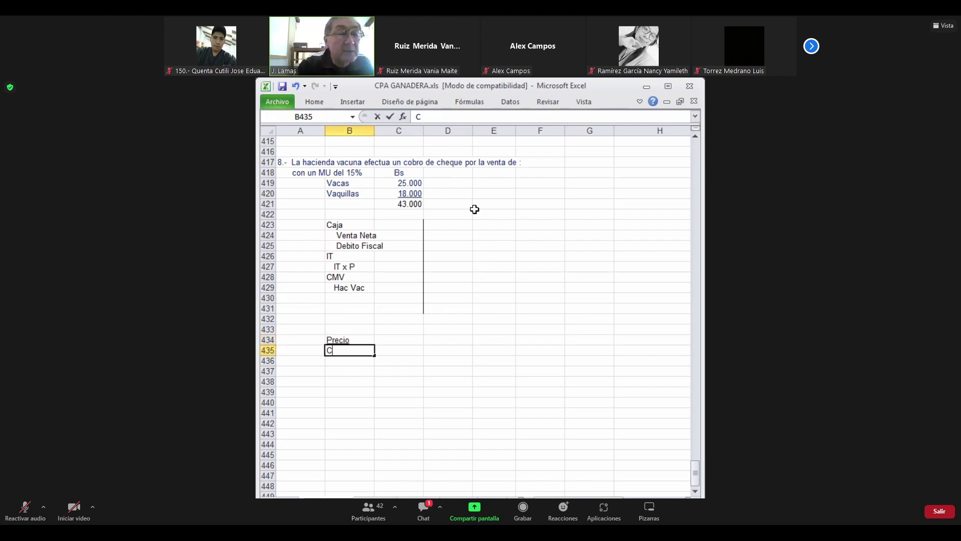
{"action": "type", "text": "u"}
{"action": "key", "text": "Return"}
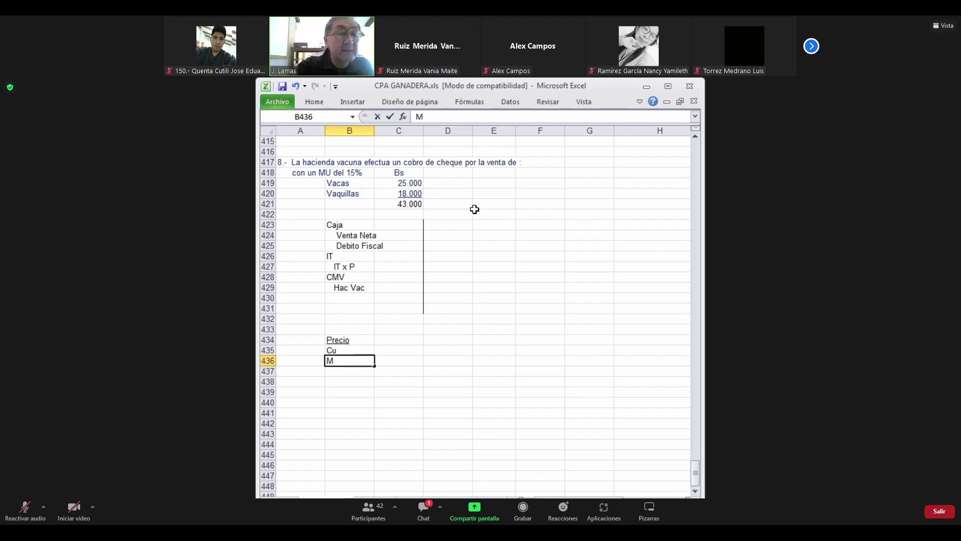
{"action": "type", "text": "U"}
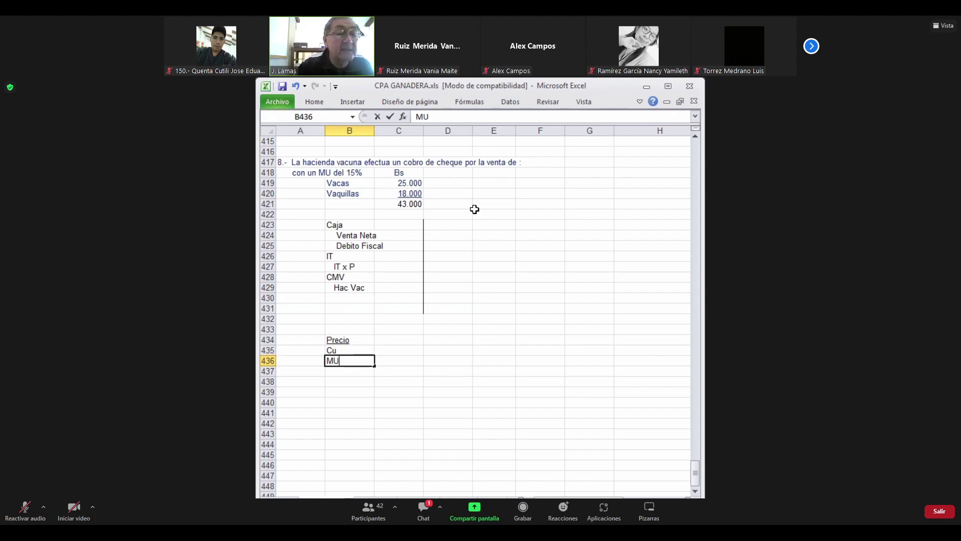
{"action": "key", "text": "Return"}
- Underline the "MU" label in cell B436
{"action": "key", "text": "Up"}
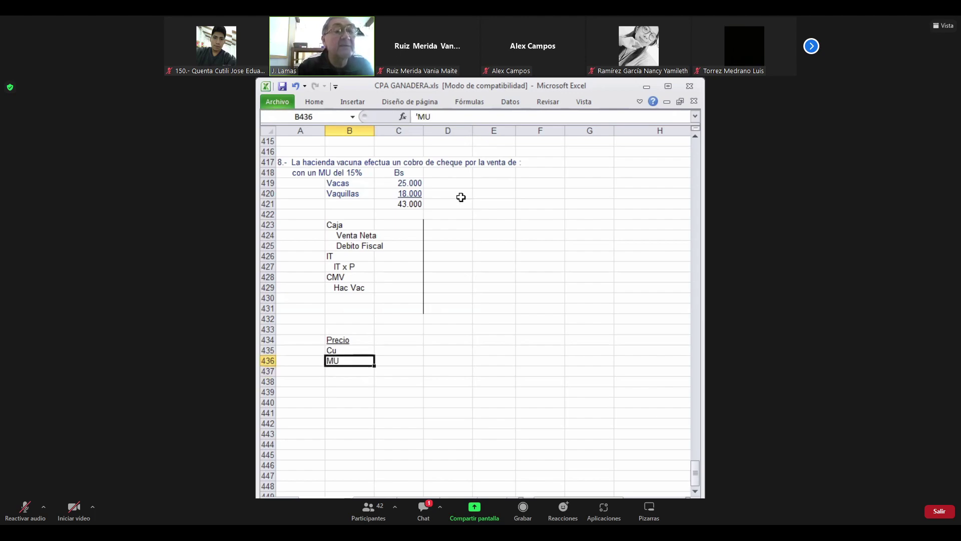
{"action": "left_click", "coordinate": [311, 102]}
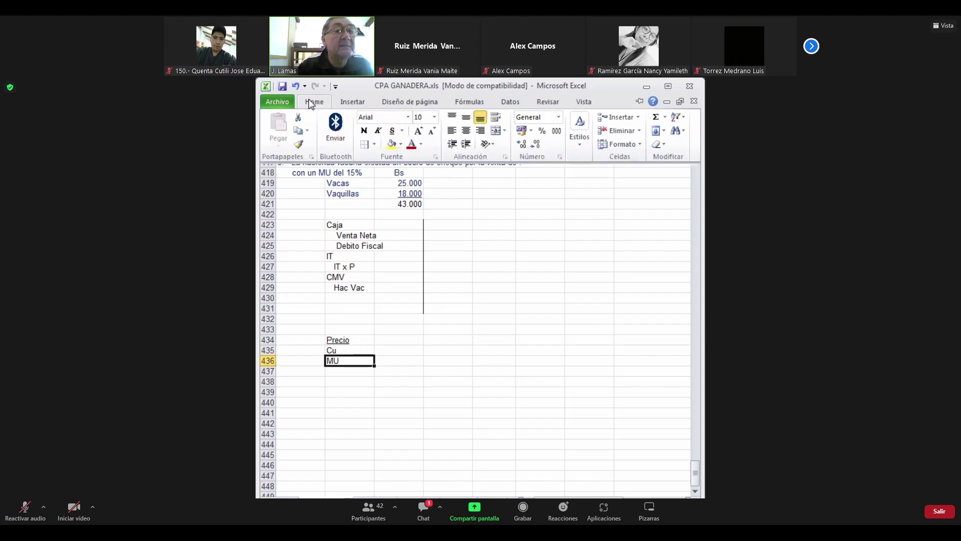
{"action": "left_click", "coordinate": [393, 131]}
{"action": "key", "text": "Return"}
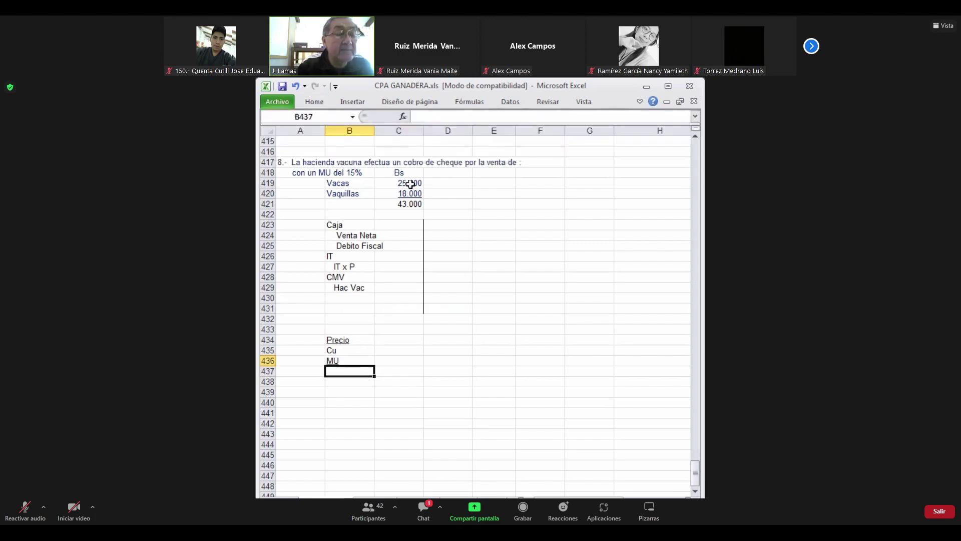
- Enter the labels "ST" in B437 and "TEI" in B438
{"action": "type", "text": "S"}
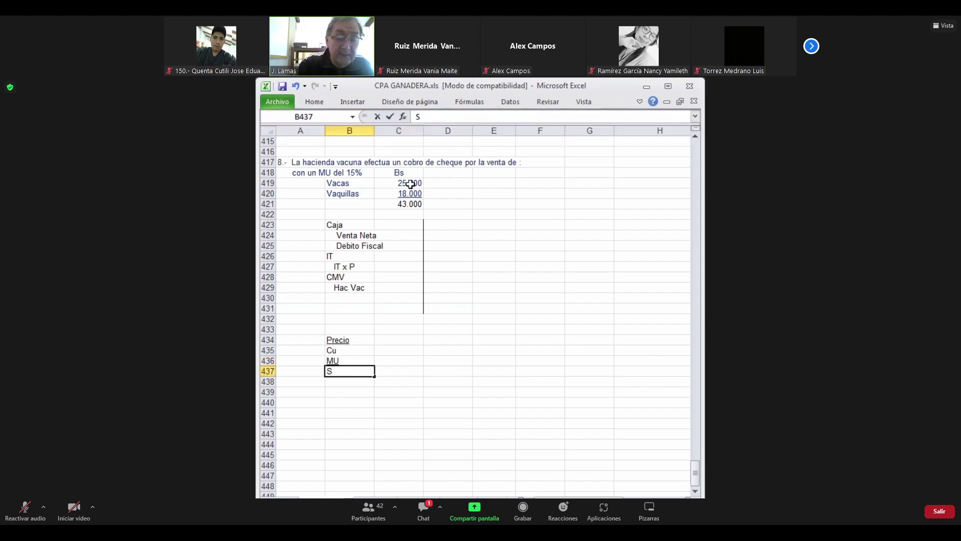
{"action": "type", "text": "T"}
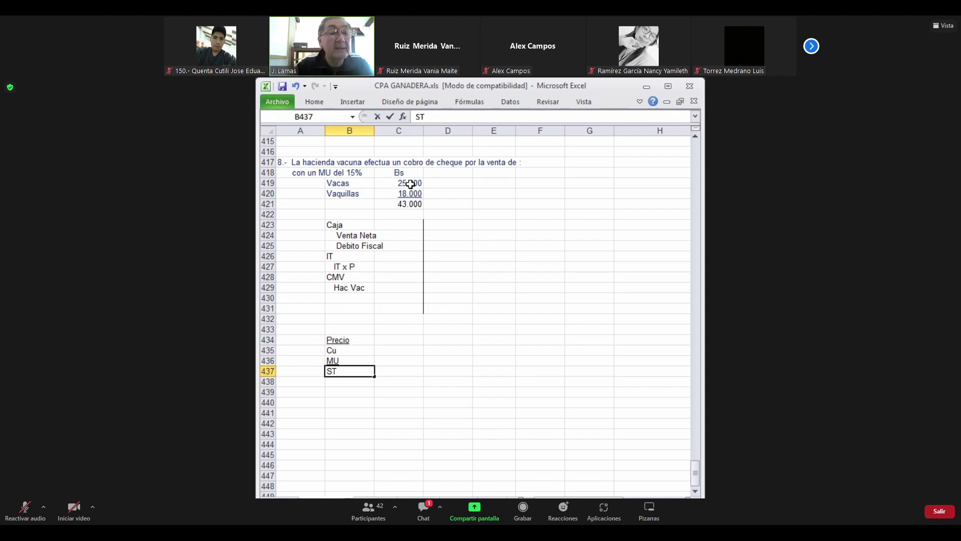
{"action": "key", "text": "Return"}
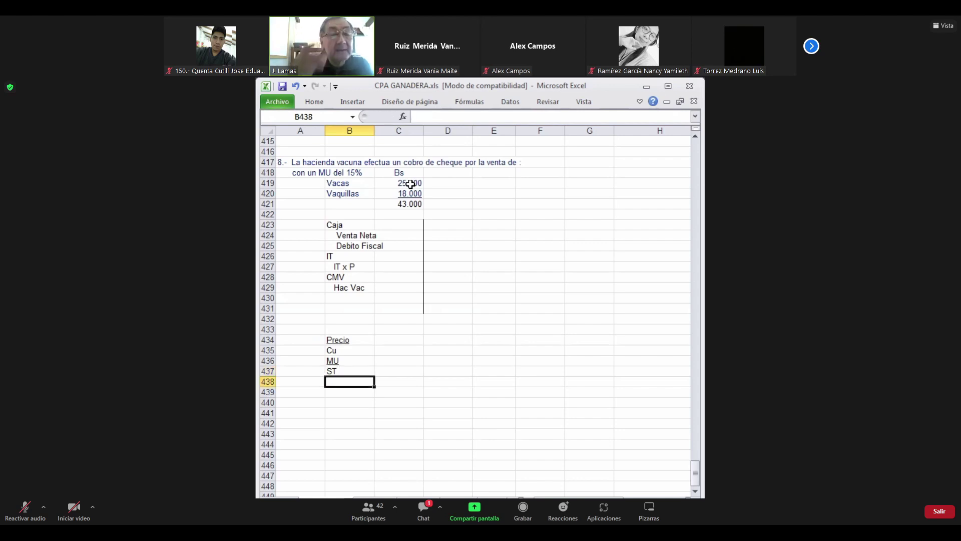
{"action": "type", "text": "TEI"}
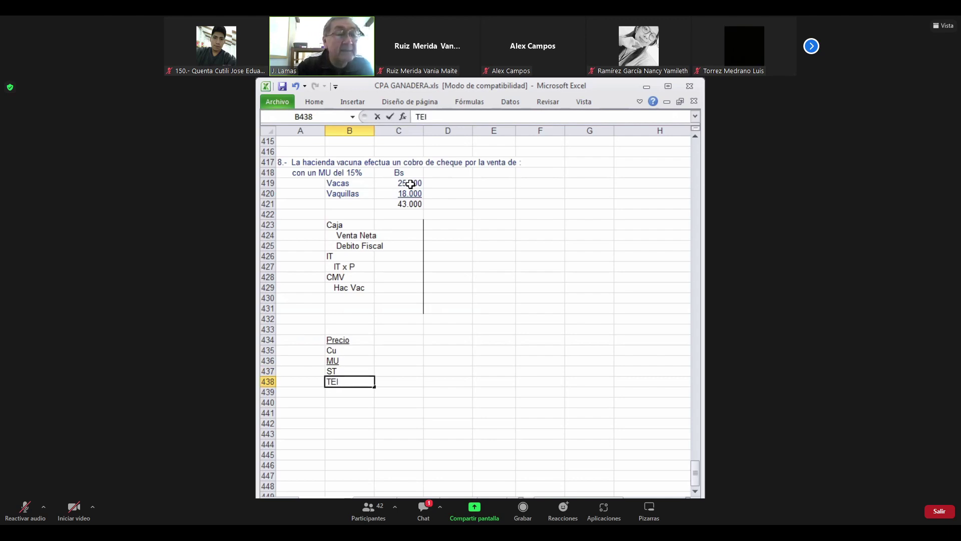
{"action": "key", "text": "Return"}
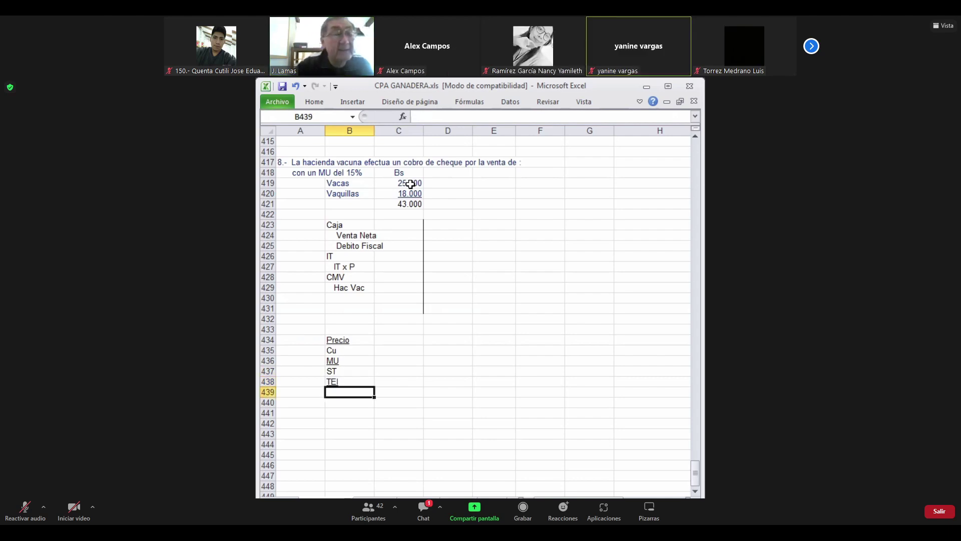
- Enter the label "PV" in B439 below TEI
{"action": "key", "text": "Return"}
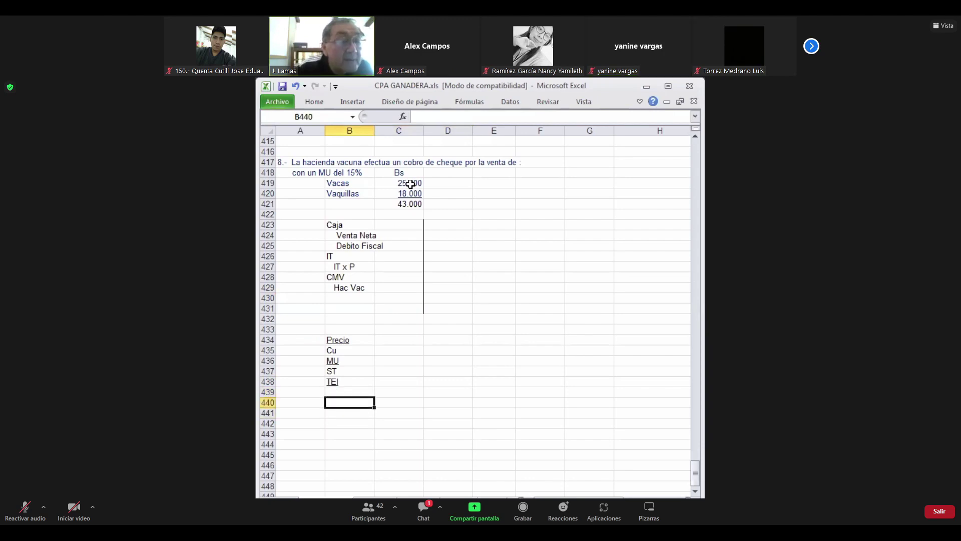
{"action": "key", "text": "Up"}
{"action": "type", "text": "P"}
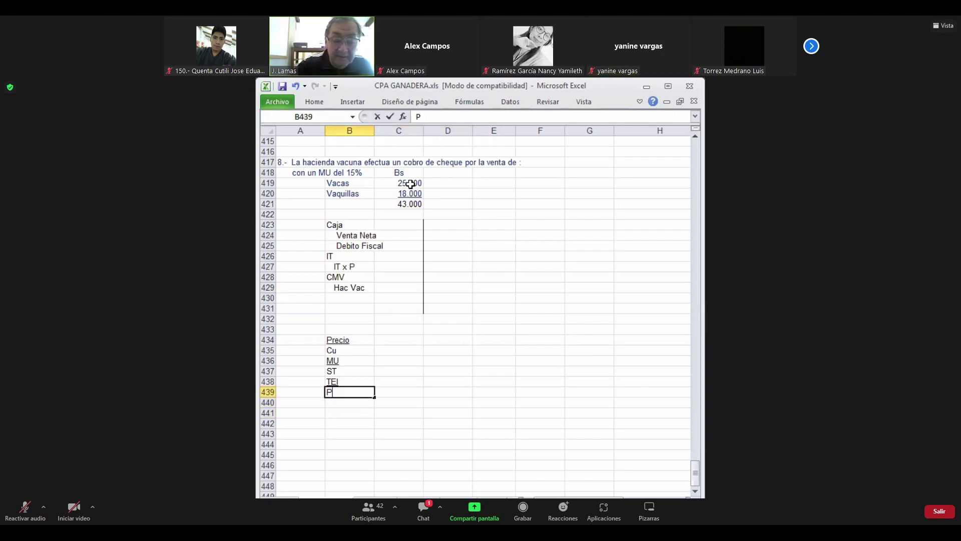
{"action": "type", "text": "V"}
{"action": "key", "text": "Return"}
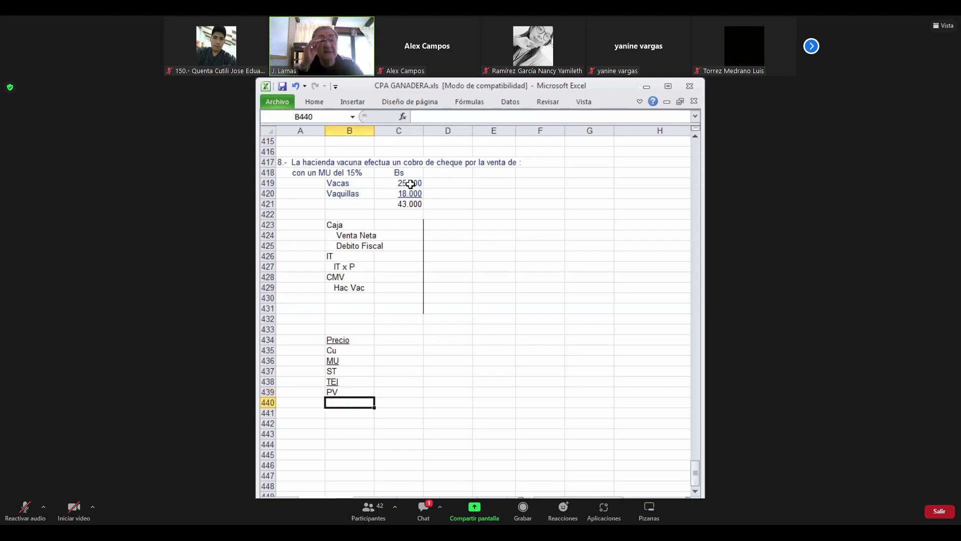
- Enter the column heading "Vaca" in C434, beside the Precio heading
{"action": "key", "text": "Up"}
{"action": "key", "text": "Up"}
{"action": "key", "text": "Up"}
{"action": "key", "text": "Up"}
{"action": "key", "text": "Up"}
{"action": "key", "text": "Up"}
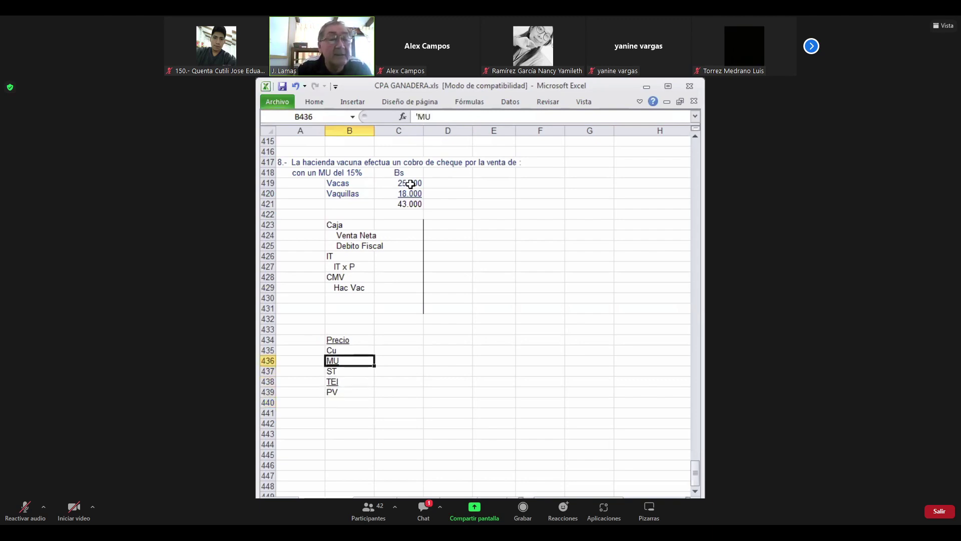
{"action": "key", "text": "Right"}
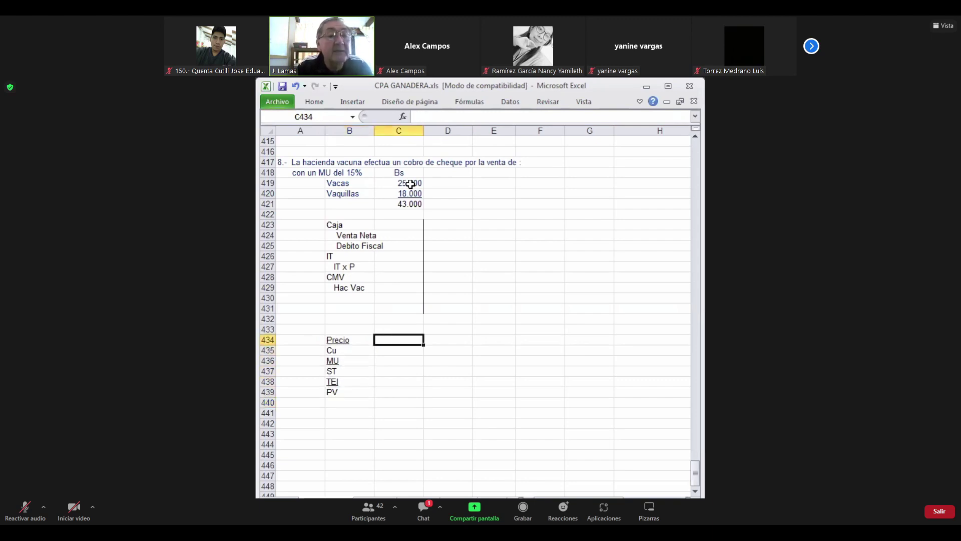
{"action": "type", "text": "V"}
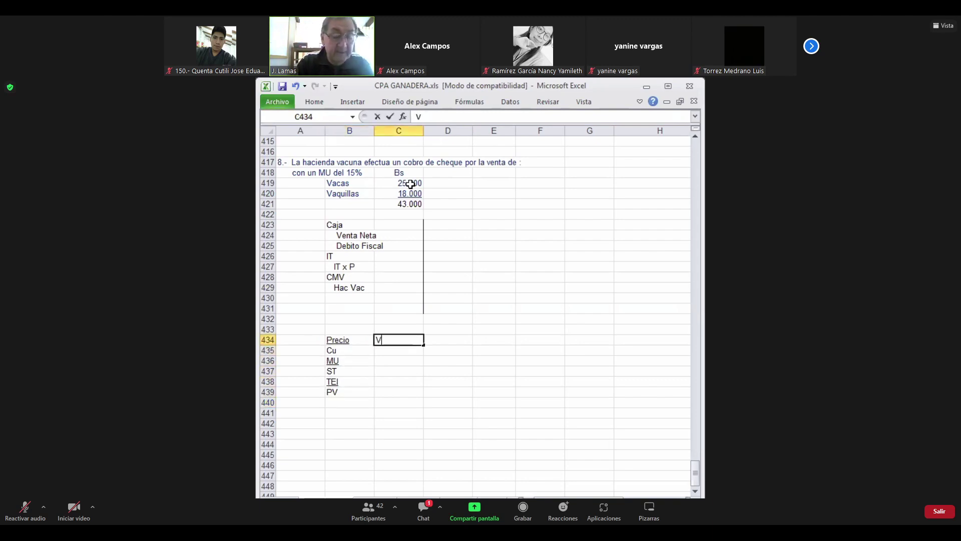
{"action": "type", "text": "aca"}
{"action": "key", "text": "Return"}
{"action": "key", "text": "Up"}
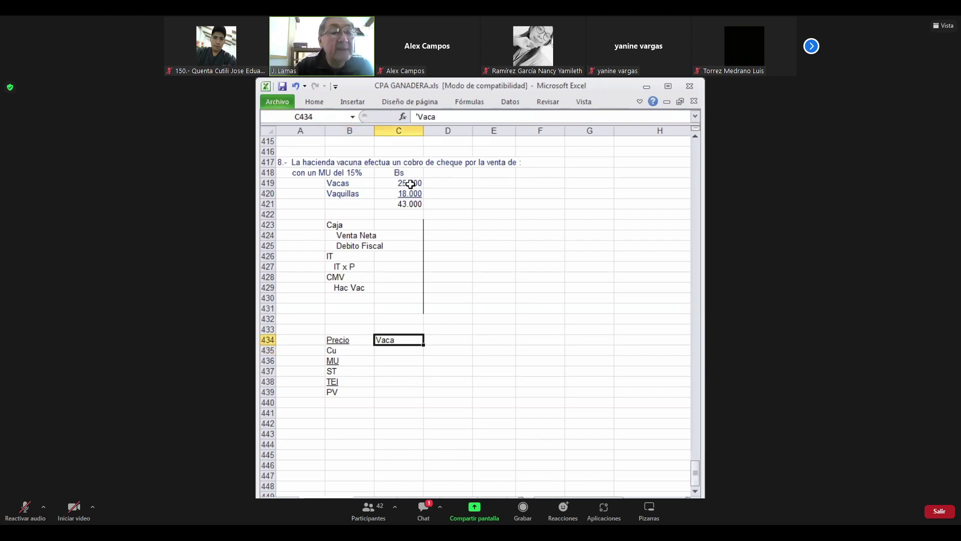
- Enter the column heading "Vaquilla" in D434
{"action": "key", "text": "Right"}
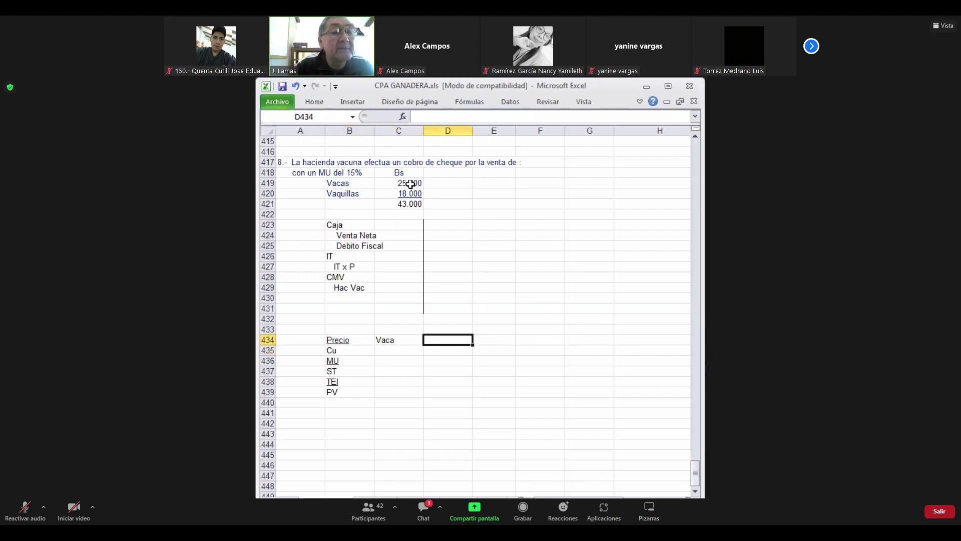
{"action": "type", "text": "V"}
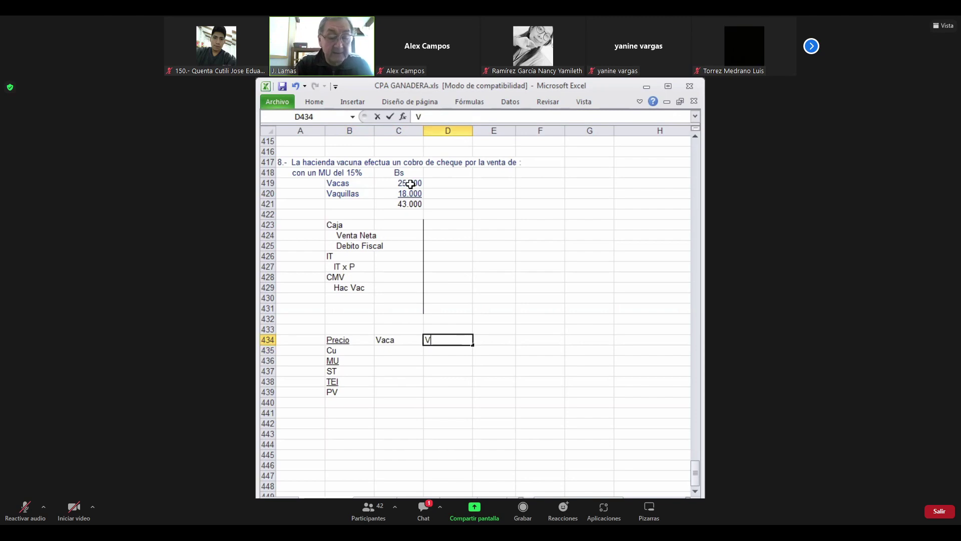
{"action": "type", "text": "aquilla"}
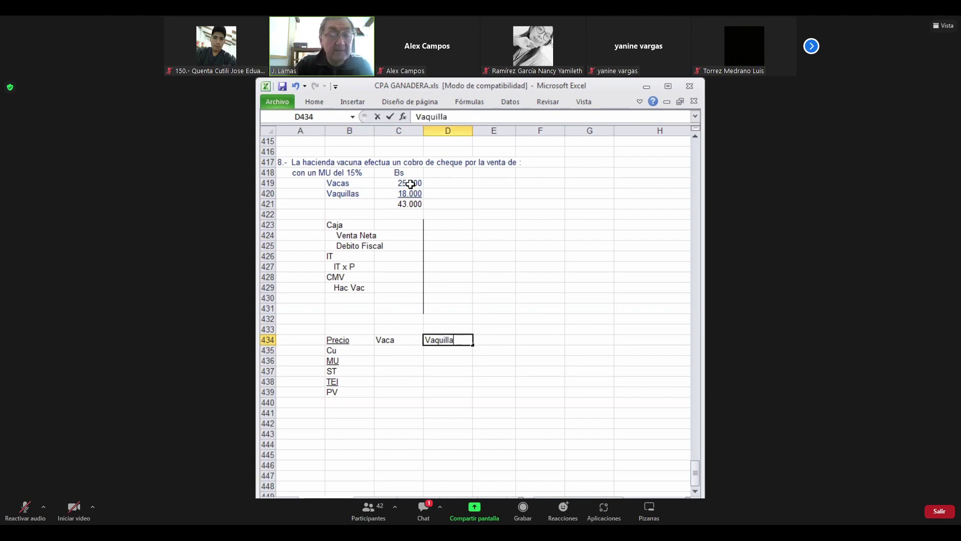
{"action": "key", "text": "Return"}
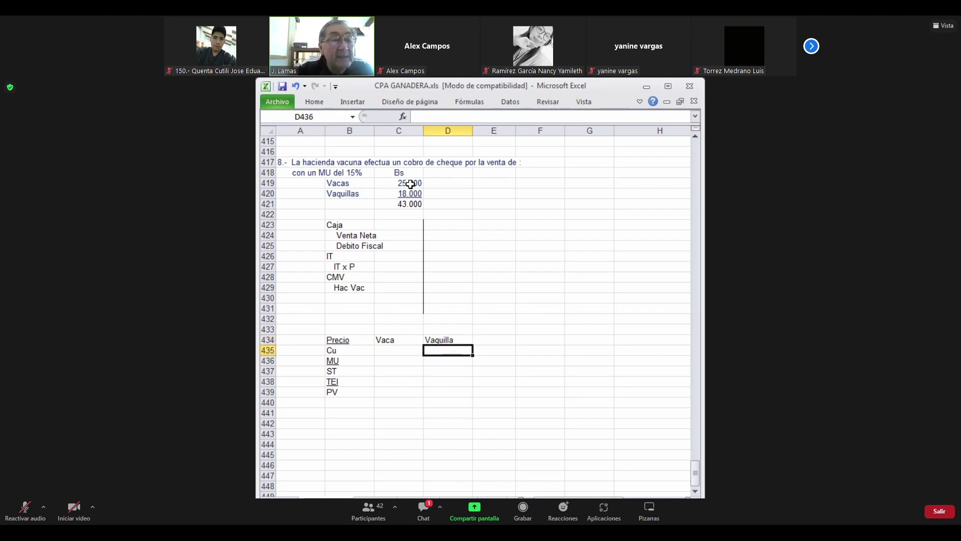
- Apply underline formatting to the MU row cells C436:D436
{"action": "key", "text": "Down"}
{"action": "key", "text": "Left"}
{"action": "key", "text": "Left"}
{"action": "key", "text": "Right"}
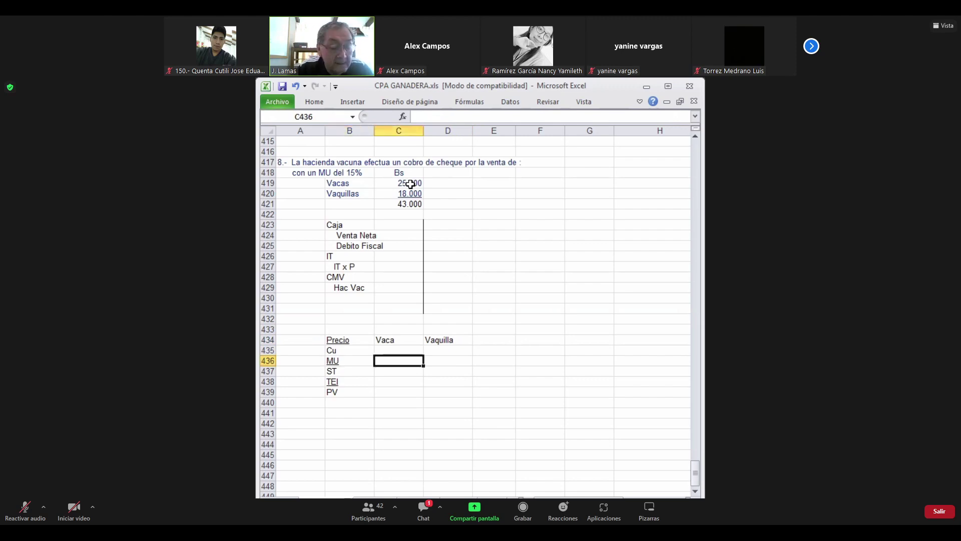
{"action": "key", "text": "shift+Right"}
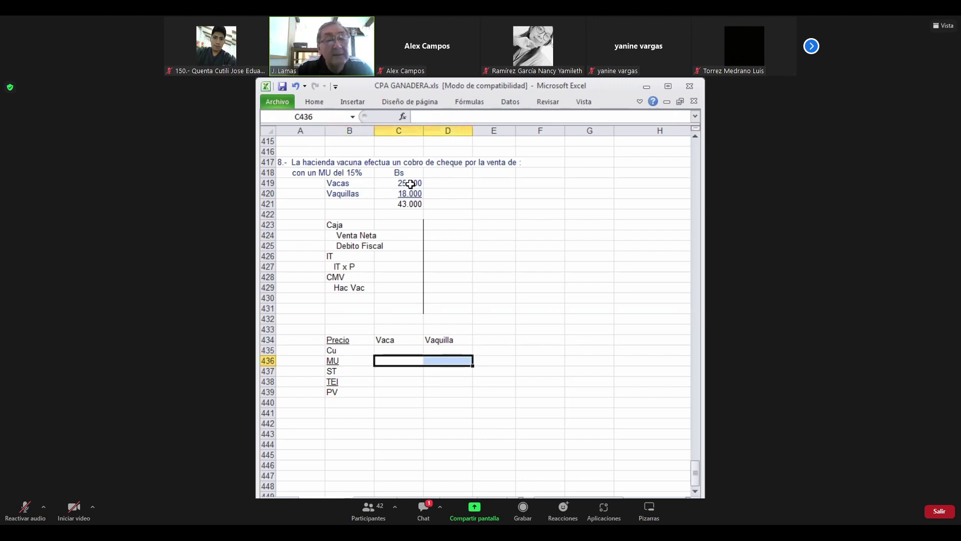
{"action": "left_click", "coordinate": [322, 104]}
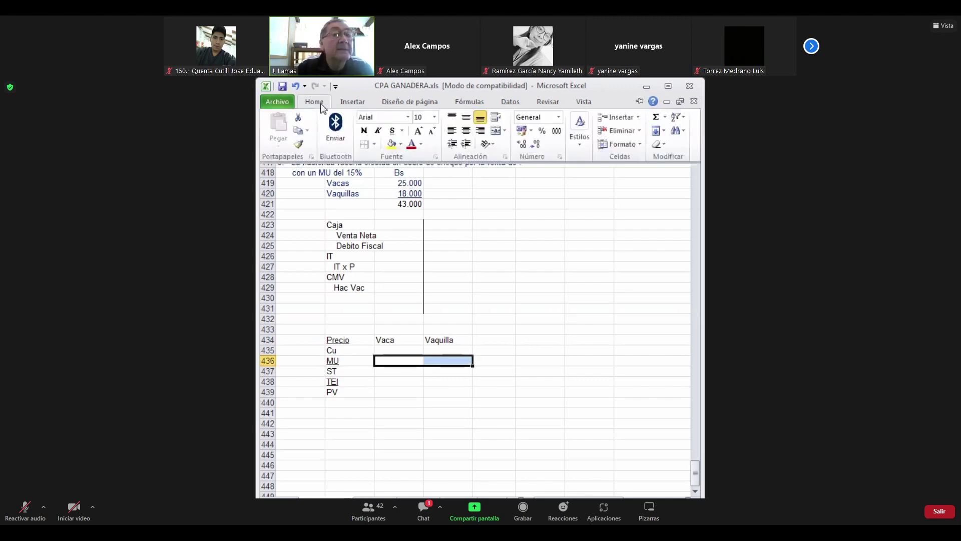
{"action": "left_click", "coordinate": [392, 132]}
- Apply underline formatting to the TEI row cells C438:D438
{"action": "key", "text": "Down"}
{"action": "key", "text": "Down"}
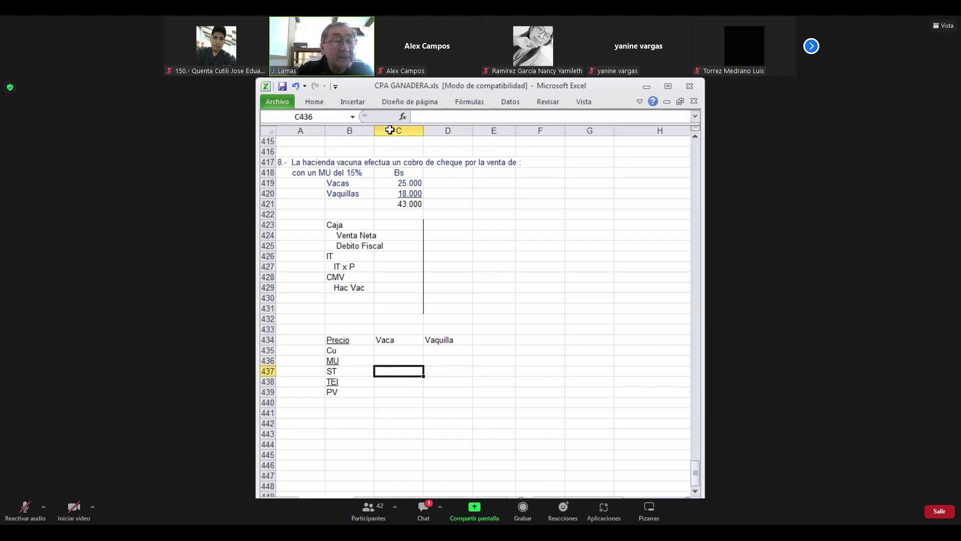
{"action": "key", "text": "shift+Right"}
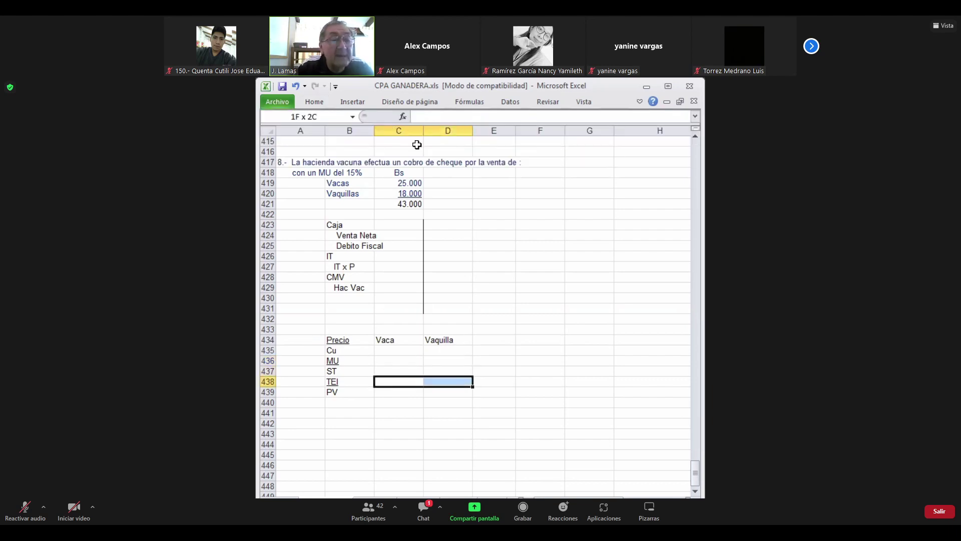
{"action": "left_click", "coordinate": [315, 101]}
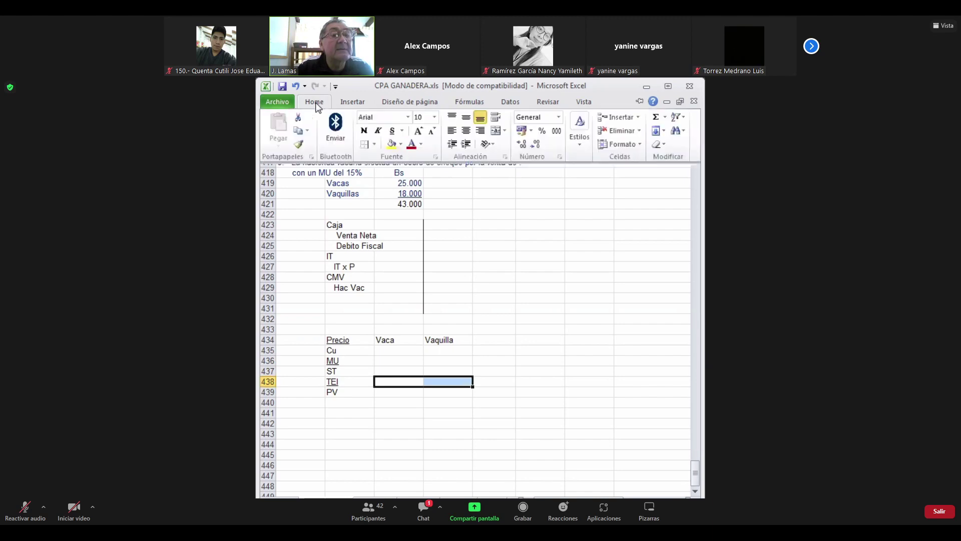
{"action": "left_click", "coordinate": [395, 131]}
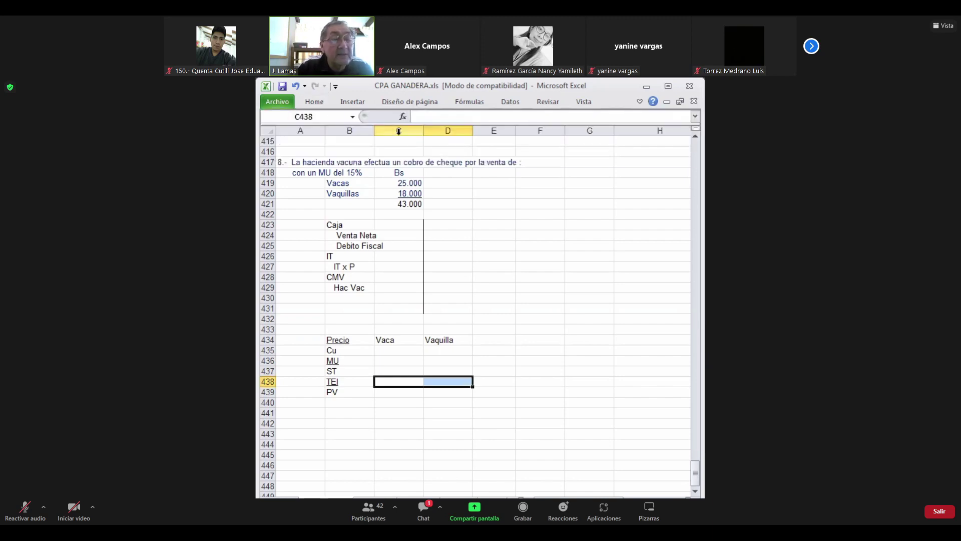
- Enter 25000 as the Vaca sale price (PV) in C439
{"action": "key", "text": "Down"}
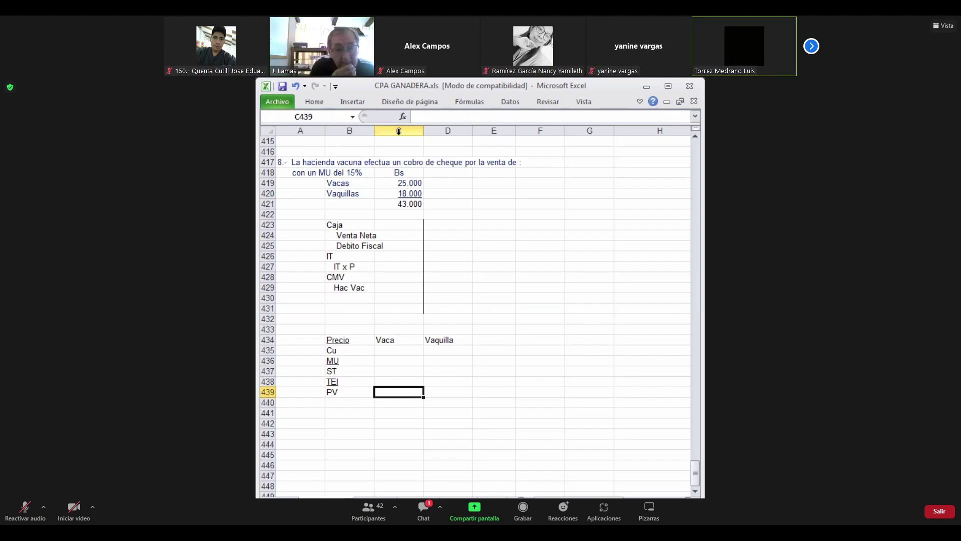
{"action": "type", "text": "2"}
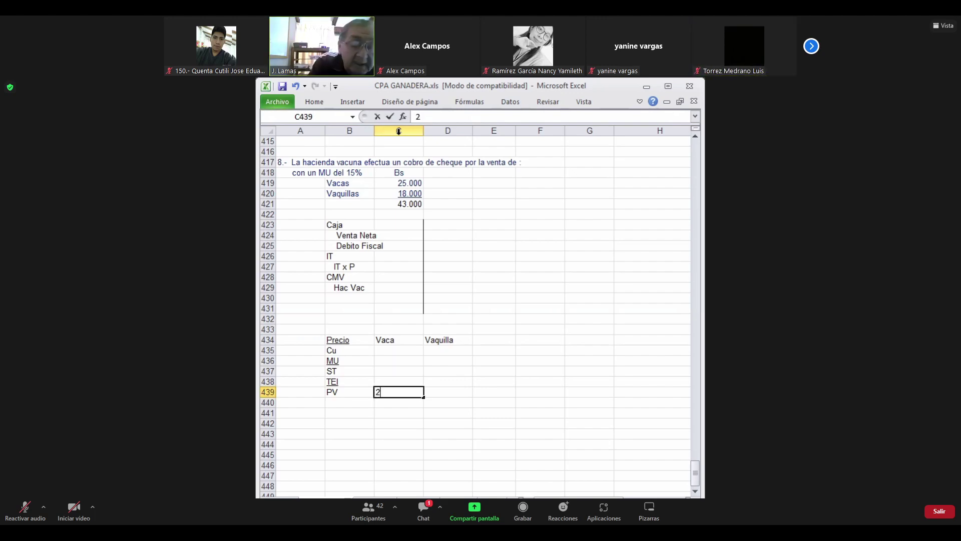
{"action": "type", "text": "5000"}
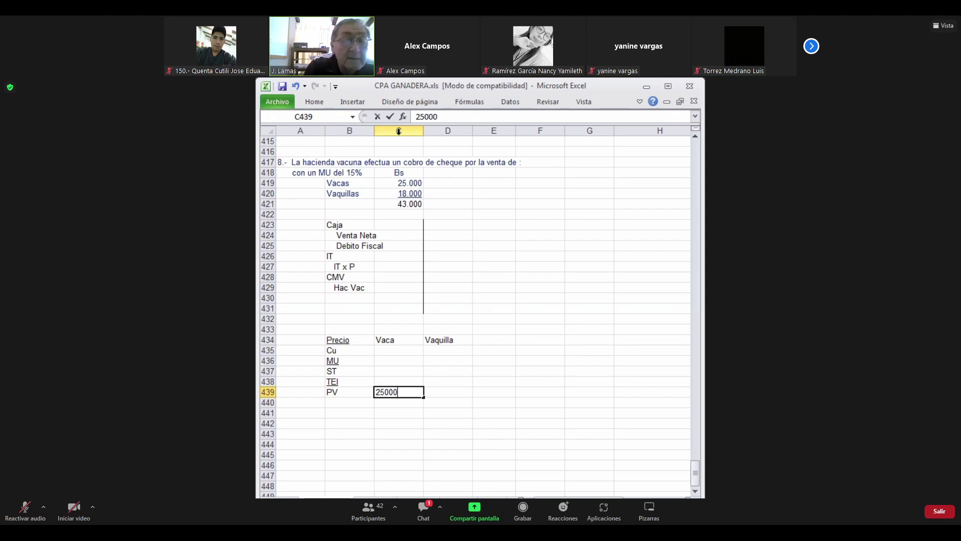
{"action": "key", "text": "Return"}
- Format C435:D440 with the Número category, two decimal places and the thousands separator
{"action": "key", "text": "Up"}
{"action": "key", "text": "Up"}
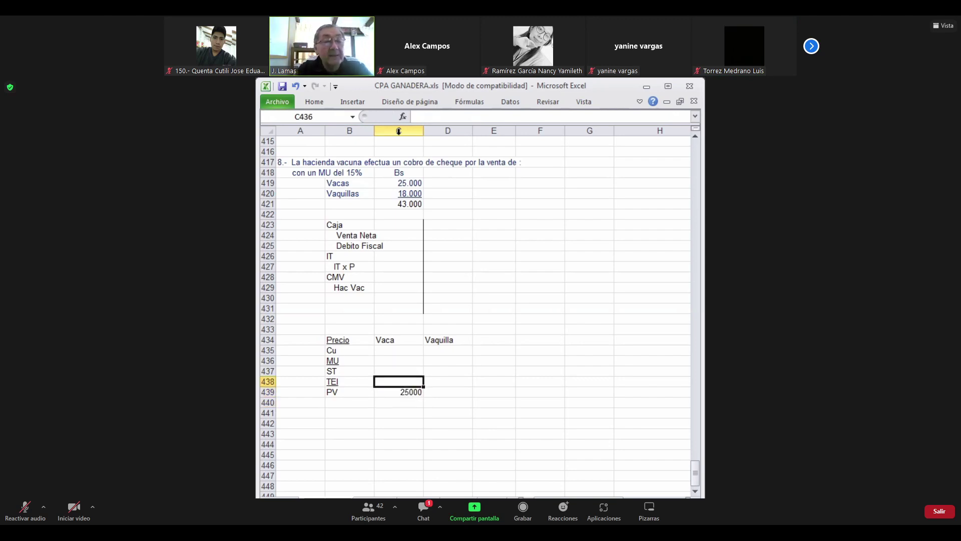
{"action": "key", "text": "Up"}
{"action": "key", "text": "Up"}
{"action": "key", "text": "Up"}
{"action": "key", "text": "shift+Right"}
{"action": "key", "text": "shift+Down"}
{"action": "key", "text": "shift+Down"}
{"action": "key", "text": "shift+Down"}
{"action": "key", "text": "shift+Down"}
{"action": "key", "text": "shift+Down"}
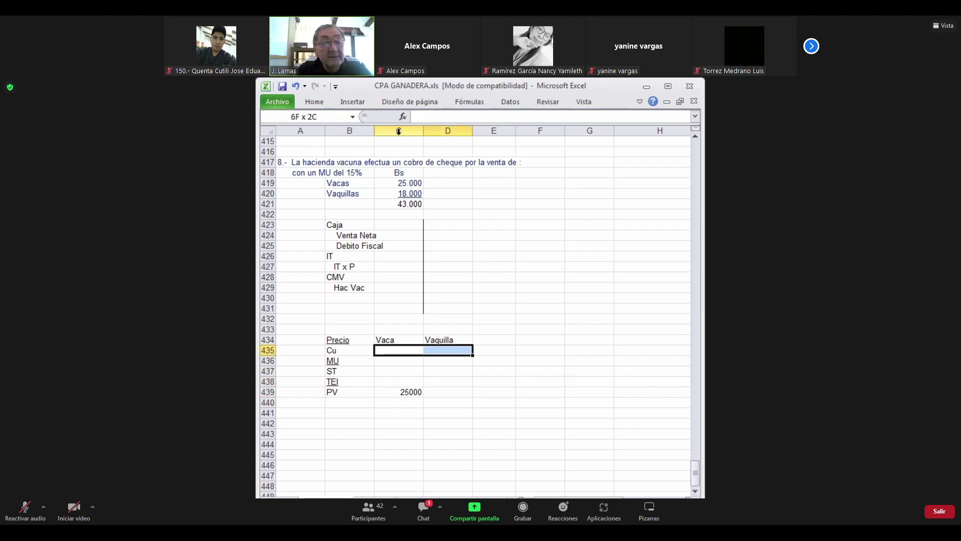
{"action": "left_click", "coordinate": [315, 102]}
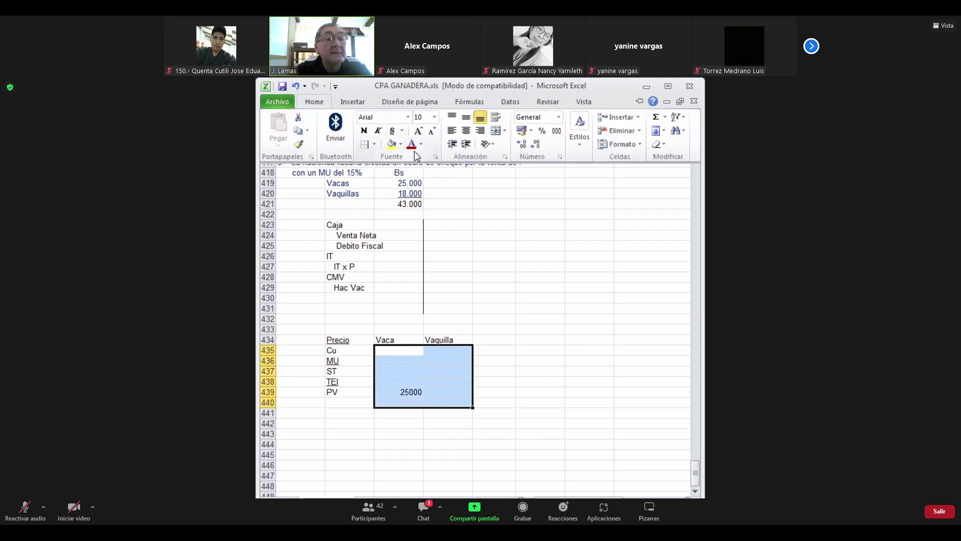
{"action": "left_click", "coordinate": [435, 156]}
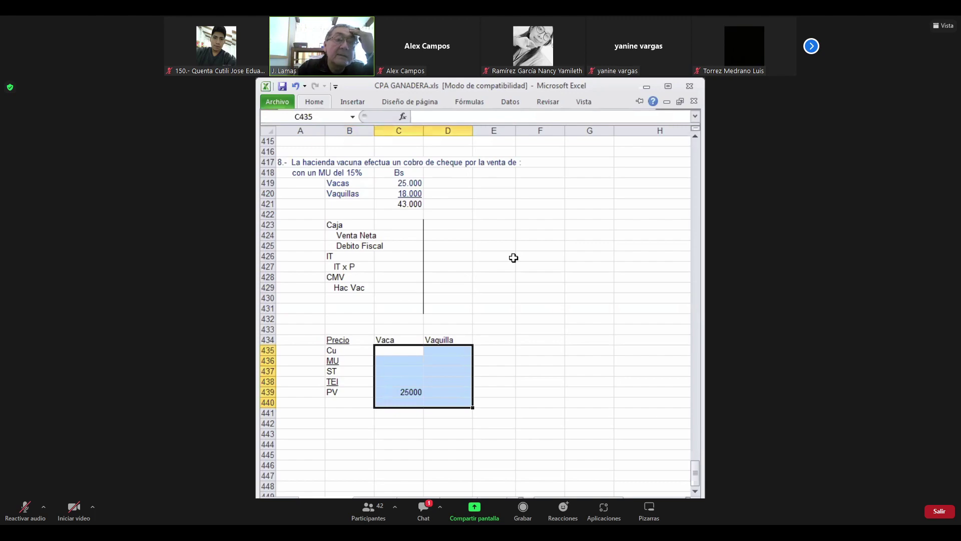
{"action": "key", "text": "ctrl+1"}
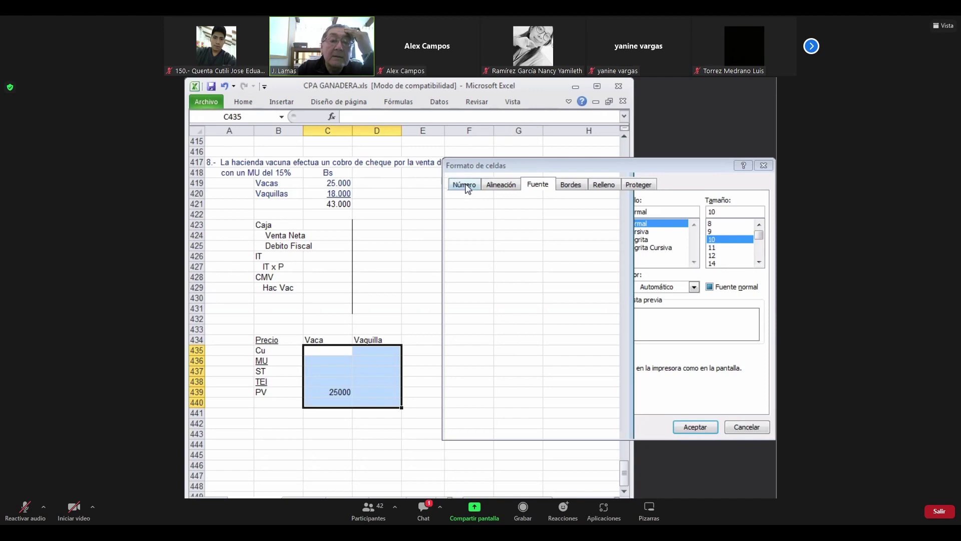
{"action": "left_click", "coordinate": [466, 185]}
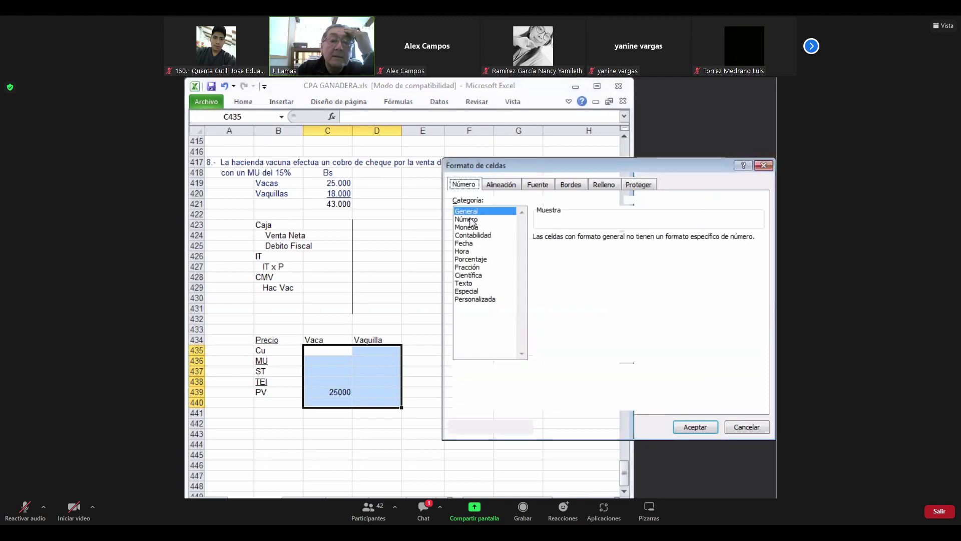
{"action": "left_click", "coordinate": [470, 220]}
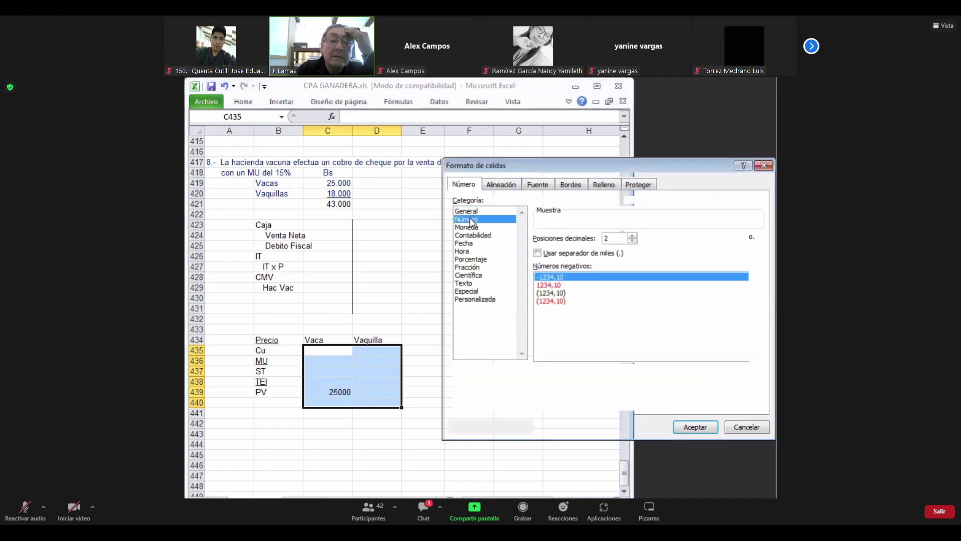
{"action": "left_click", "coordinate": [544, 253]}
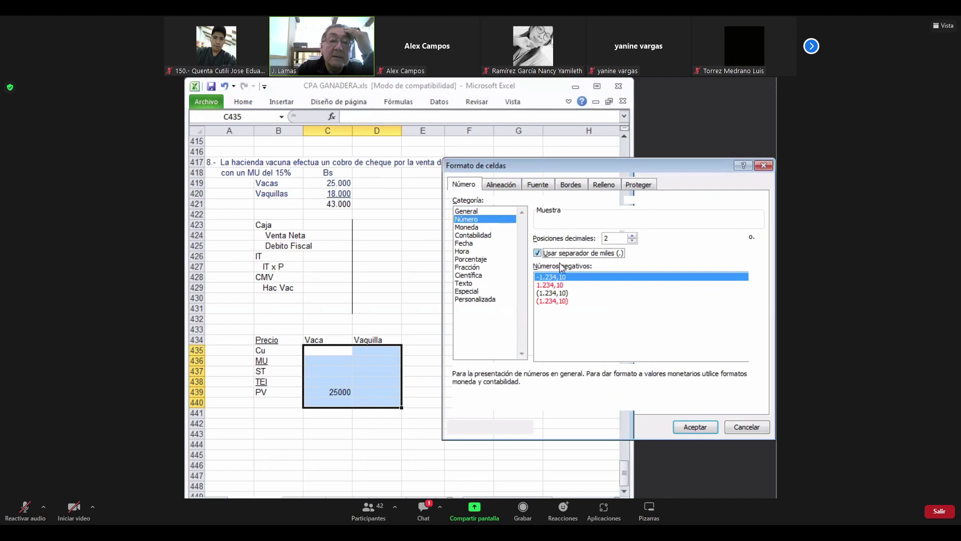
{"action": "left_click", "coordinate": [696, 427]}
- Enter 3262,5 as the Vaca MU amount in C436
{"action": "key", "text": "Down"}
{"action": "key", "text": "Down"}
{"action": "key", "text": "Down"}
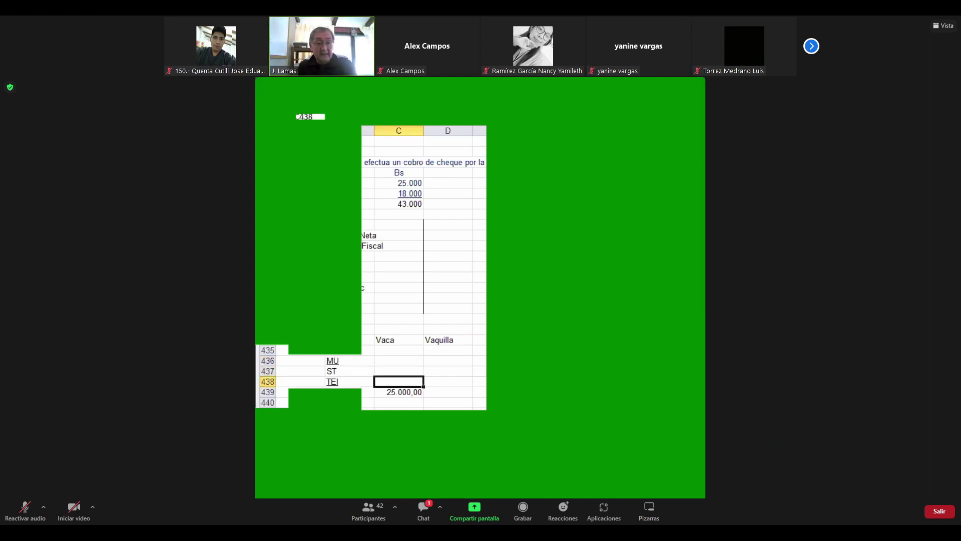
{"action": "left_click", "coordinate": [399, 392]}
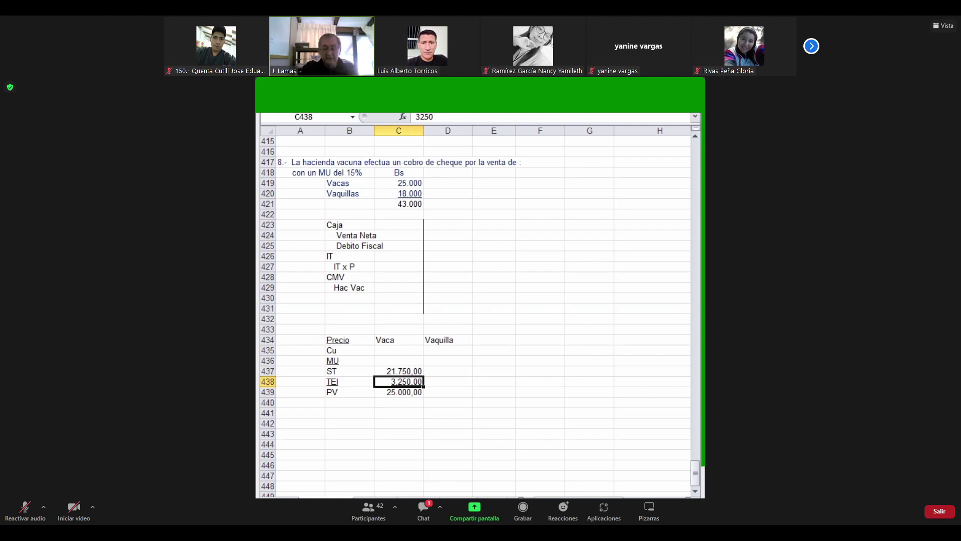
{"action": "left_click", "coordinate": [399, 371]}
{"action": "left_click", "coordinate": [398, 360]}
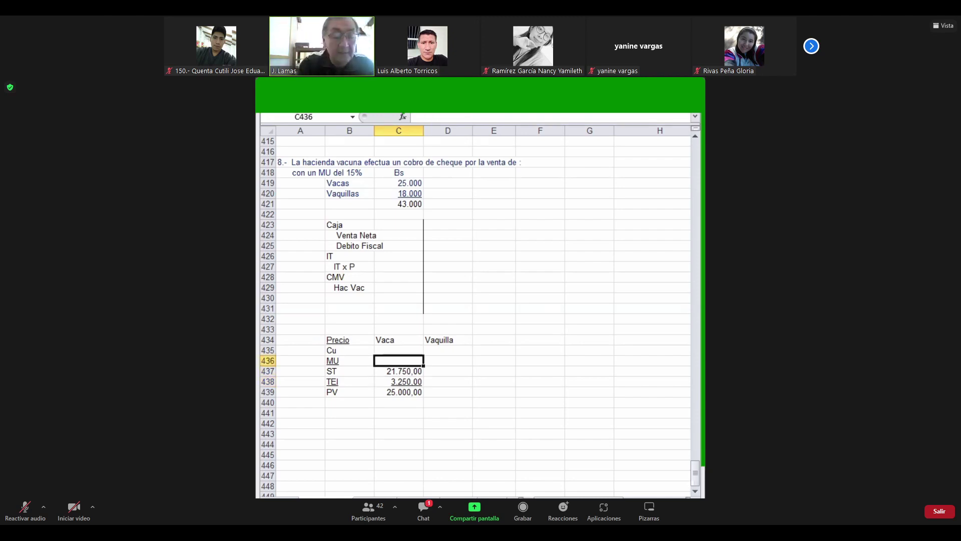
{"action": "type", "text": "3262"}
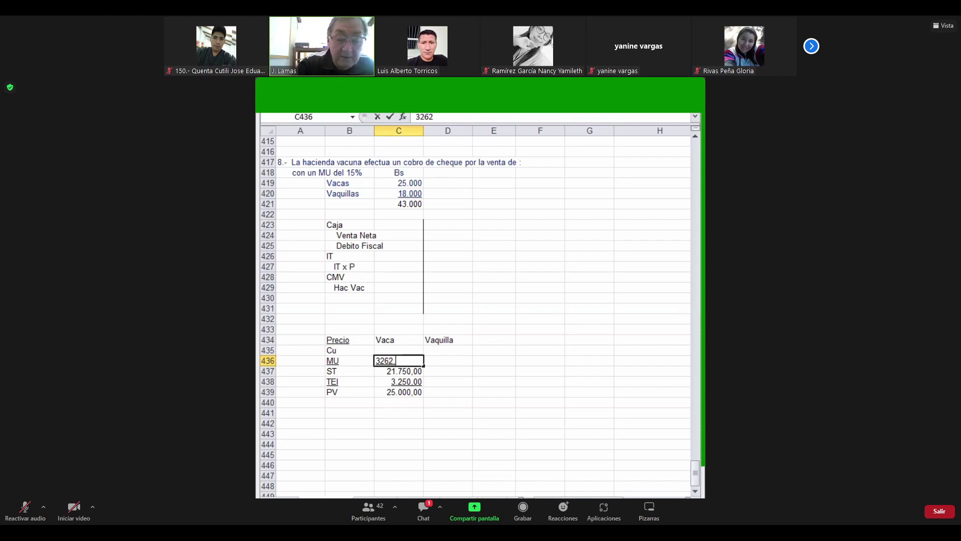
{"action": "type", "text": ",5"}
{"action": "key", "text": "Return"}
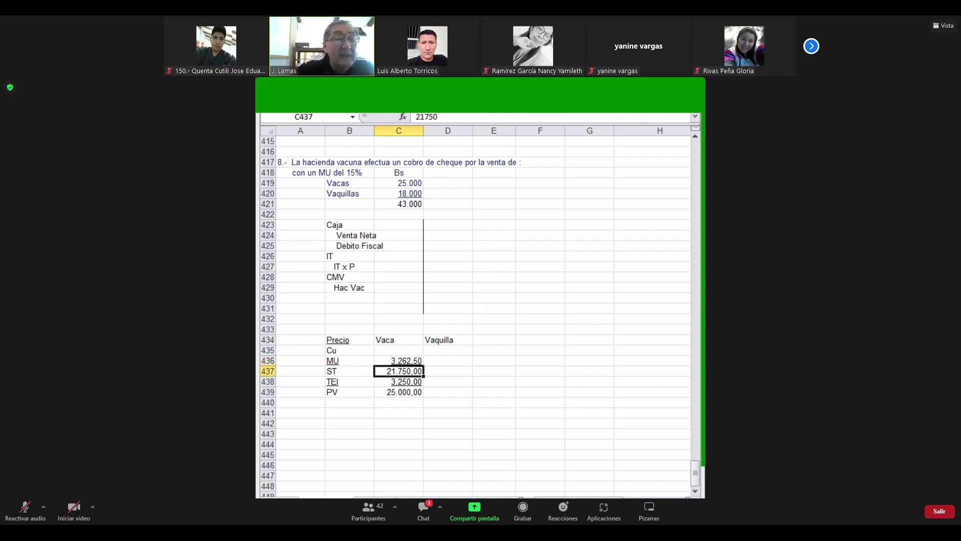
{"action": "left_click", "coordinate": [399, 360]}
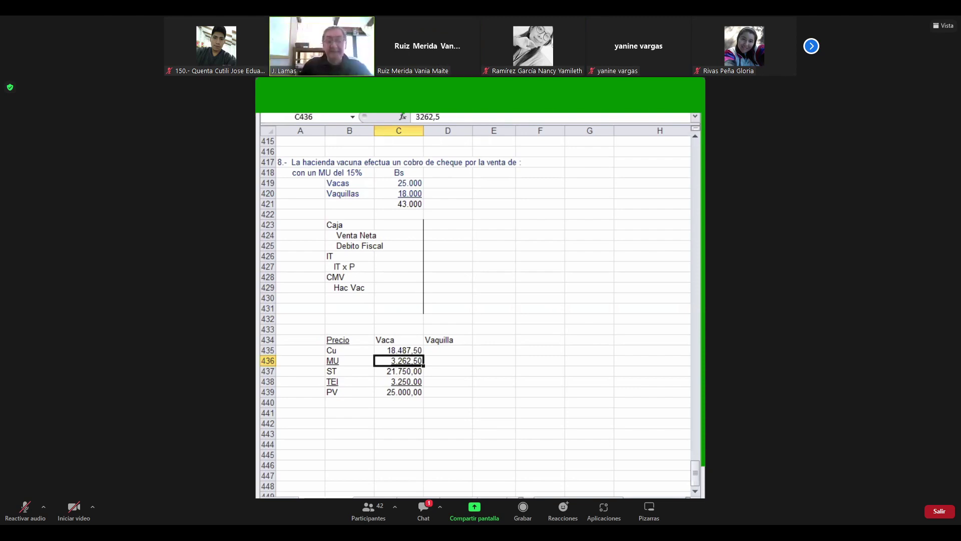
- Enter the percentages 100, 15 and 115 beside the Cu, MU and ST rows in A435:A437
{"action": "left_click", "coordinate": [398, 371]}
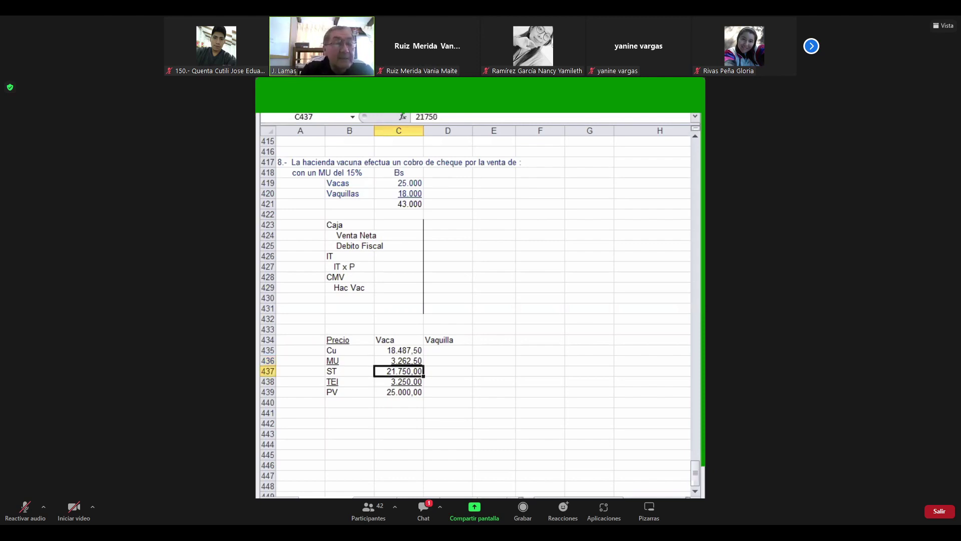
{"action": "key", "text": "Left"}
{"action": "key", "text": "Left"}
{"action": "key", "text": "Up"}
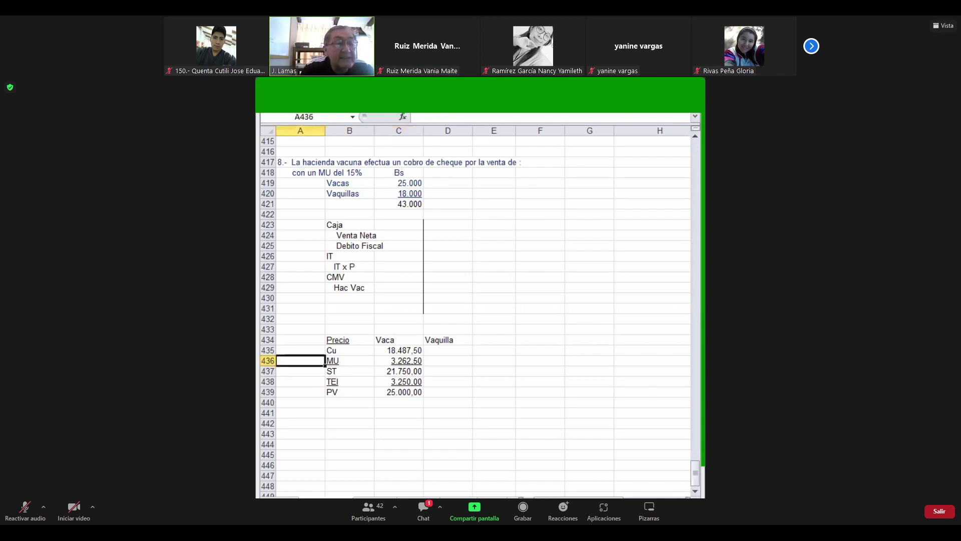
{"action": "key", "text": "Down"}
{"action": "key", "text": "Up"}
{"action": "key", "text": "Up"}
{"action": "type", "text": "1"}
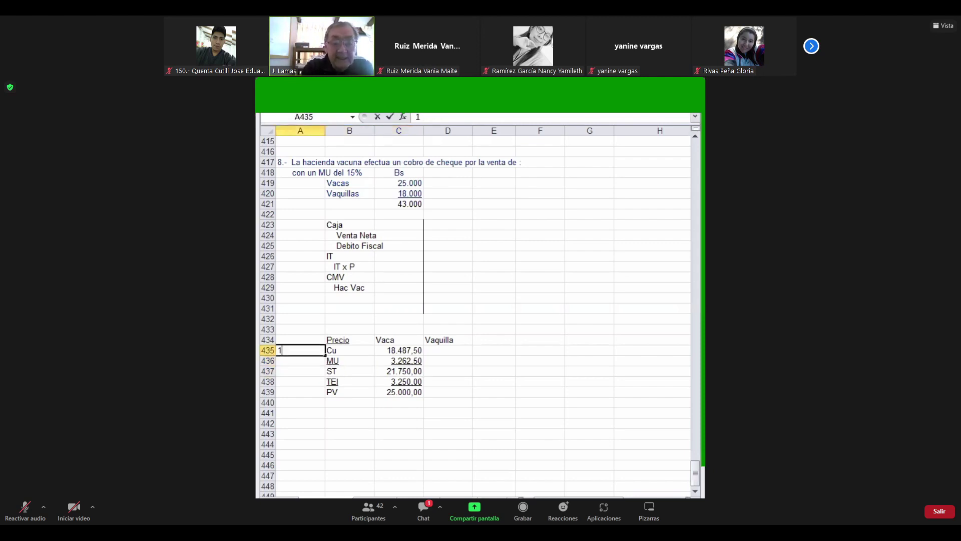
{"action": "type", "text": "00"}
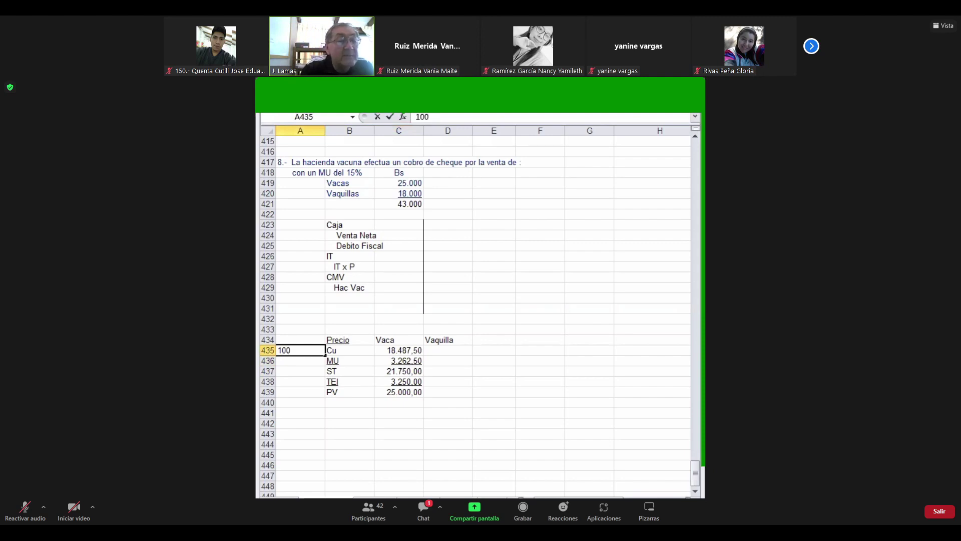
{"action": "key", "text": "Return"}
{"action": "type", "text": "15"}
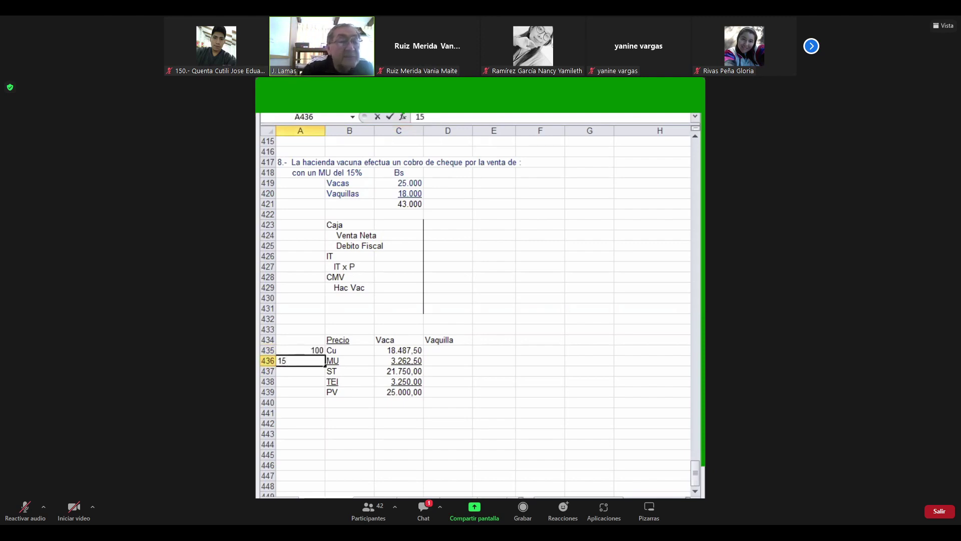
{"action": "key", "text": "Return"}
{"action": "type", "text": "1"}
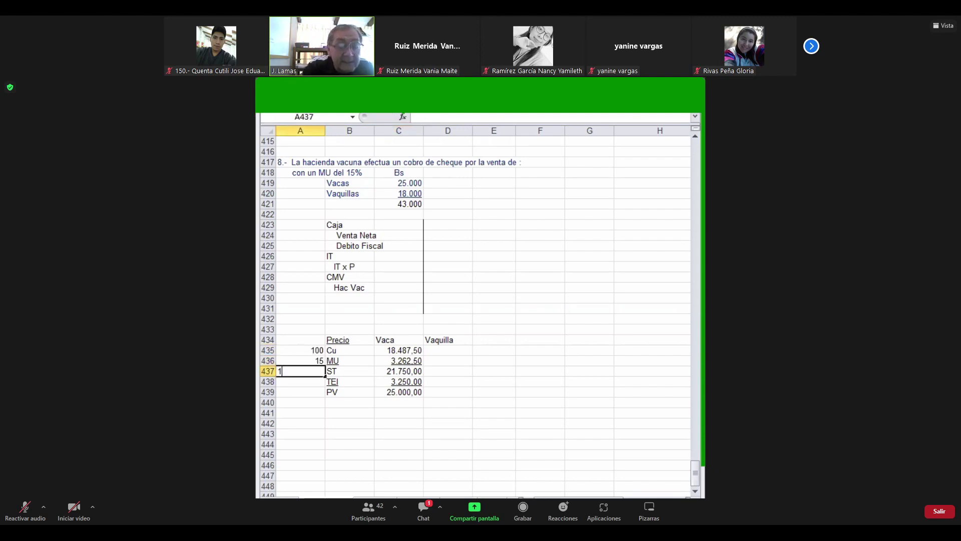
{"action": "type", "text": "15"}
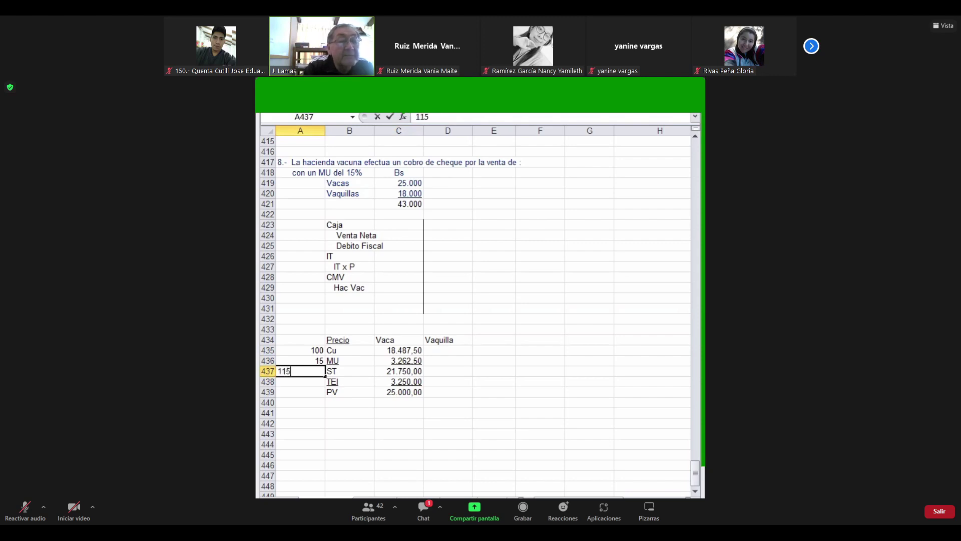
{"action": "key", "text": "Return"}
{"action": "key", "text": "Up"}
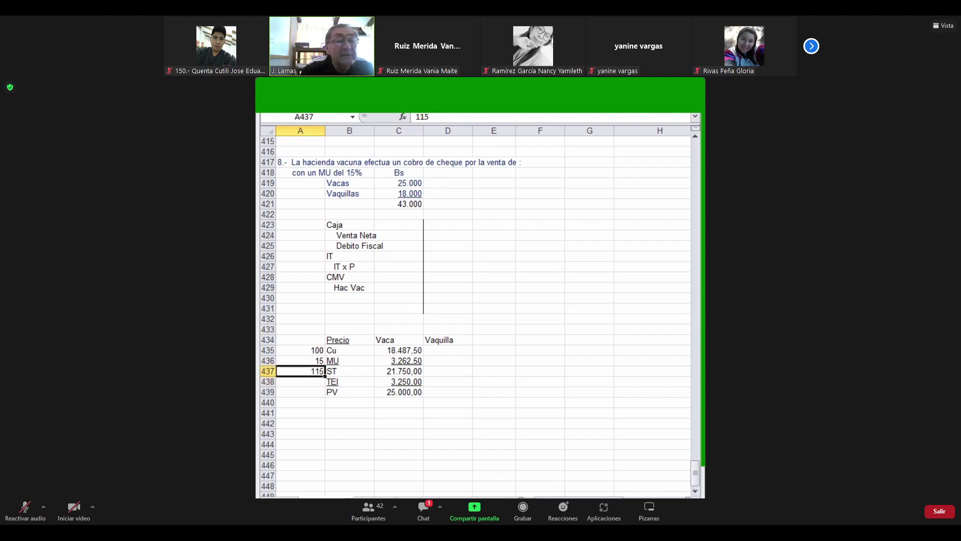
- Start a rule of three below the price table with 115 in E442 and 21750 in F442
{"action": "key", "text": "Right"}
{"action": "key", "text": "Right"}
{"action": "key", "text": "Right"}
{"action": "key", "text": "Right"}
{"action": "key", "text": "Down"}
{"action": "key", "text": "Down"}
{"action": "key", "text": "Down"}
{"action": "key", "text": "Down"}
{"action": "key", "text": "Down"}
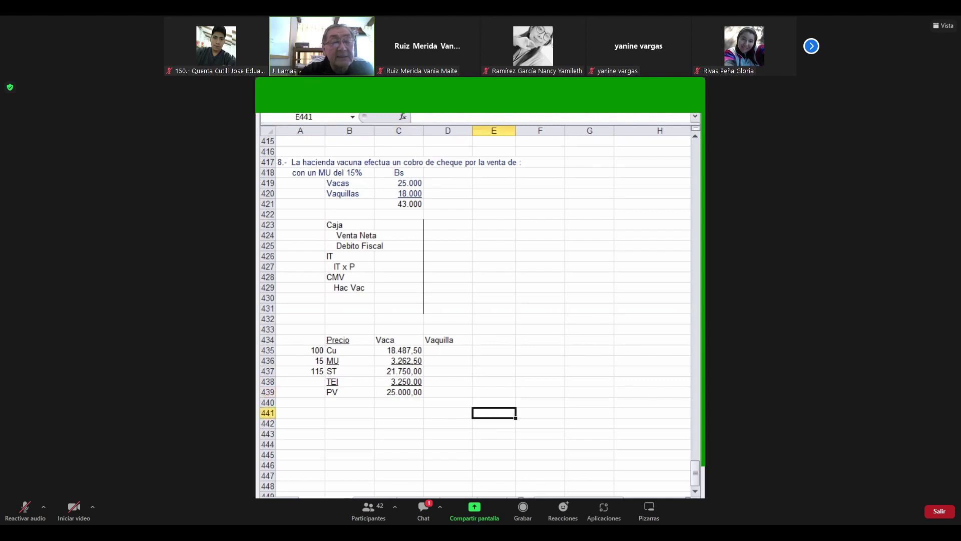
{"action": "type", "text": "115"}
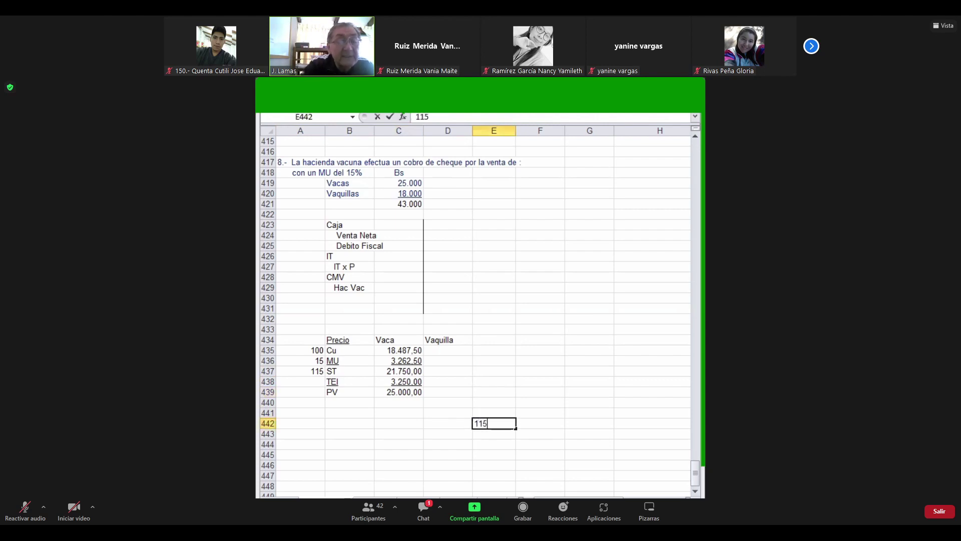
{"action": "key", "text": "Right"}
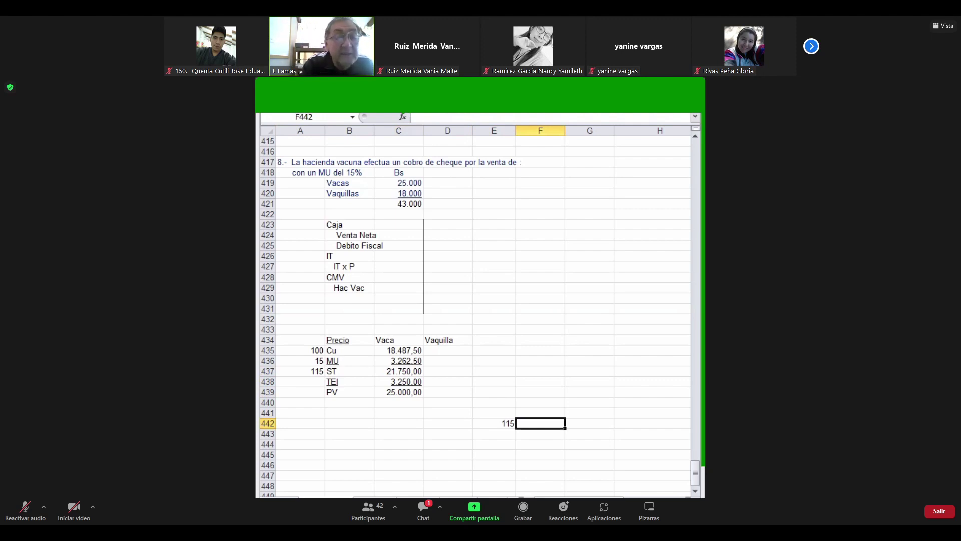
{"action": "type", "text": "21"}
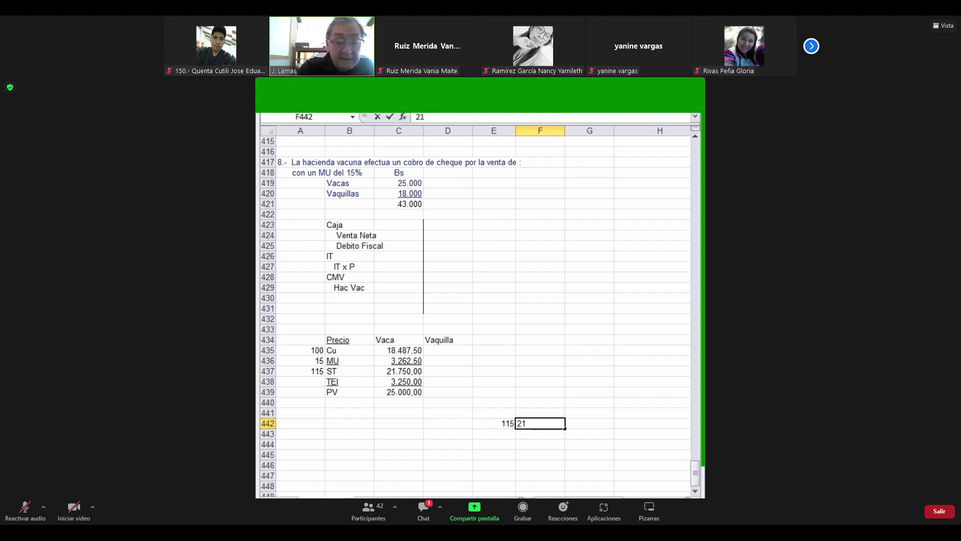
{"action": "type", "text": "750"}
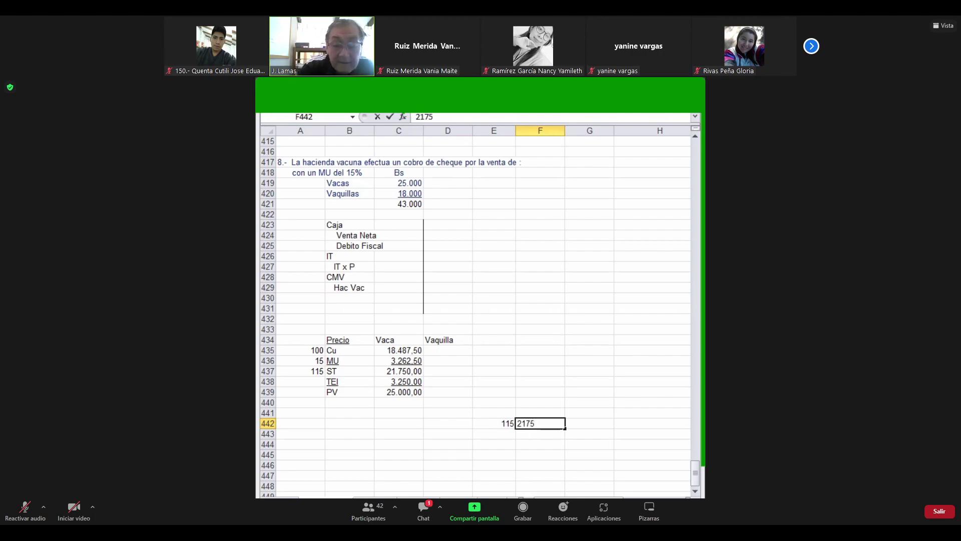
- Complete the rule of three's second row with 100 in E443 and x in F443
{"action": "left_click", "coordinate": [494, 433]}
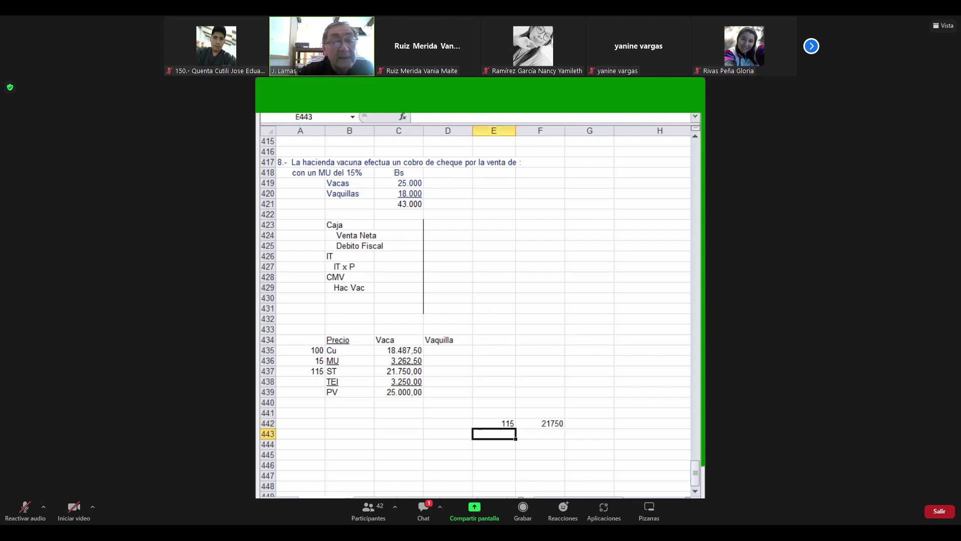
{"action": "type", "text": "100"}
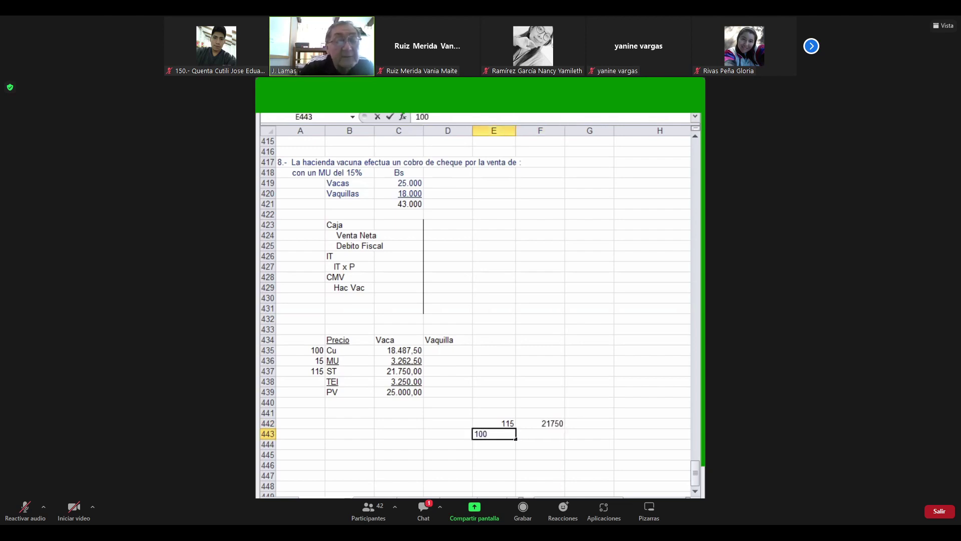
{"action": "left_click", "coordinate": [540, 433]}
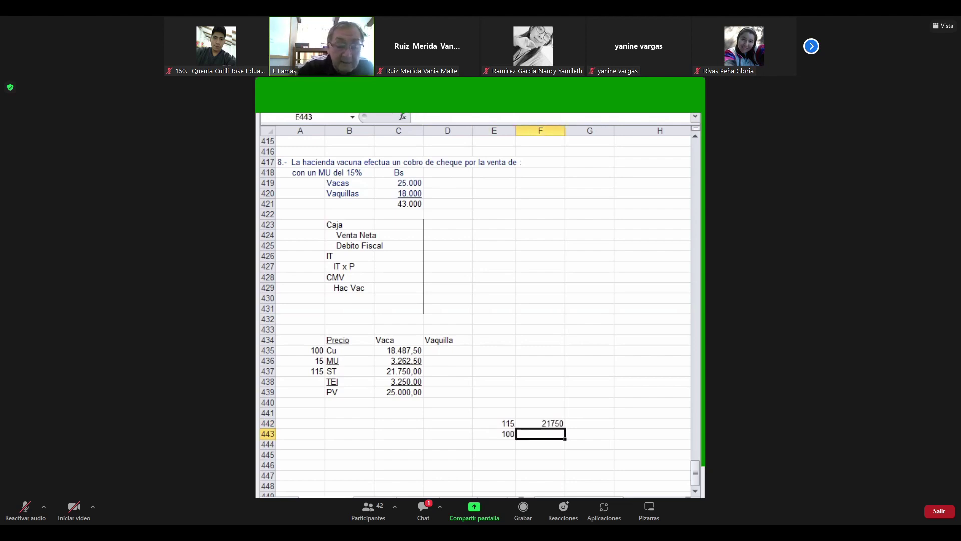
{"action": "type", "text": "x"}
{"action": "key", "text": "Return"}
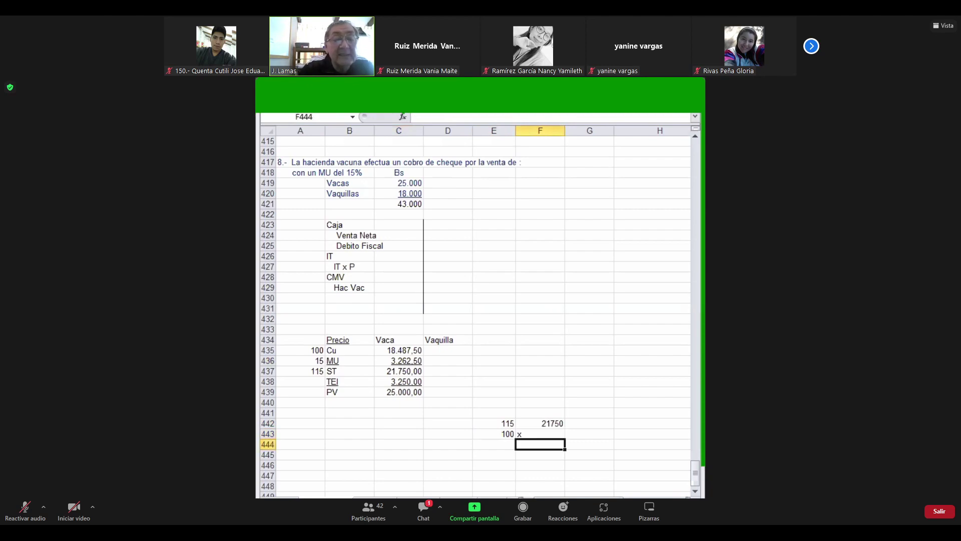
- Center the x in cell F443
{"action": "key", "text": "Up"}
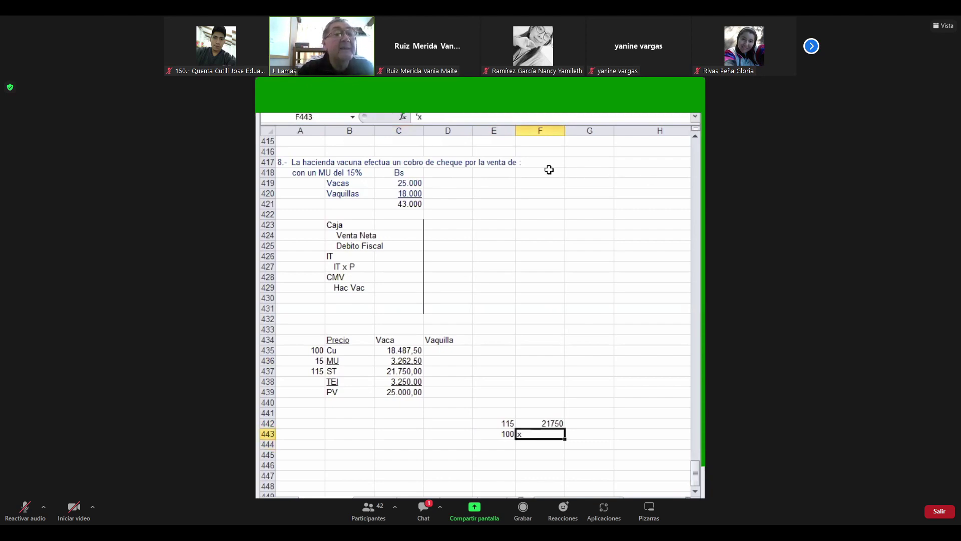
{"action": "left_click", "coordinate": [324, 101]}
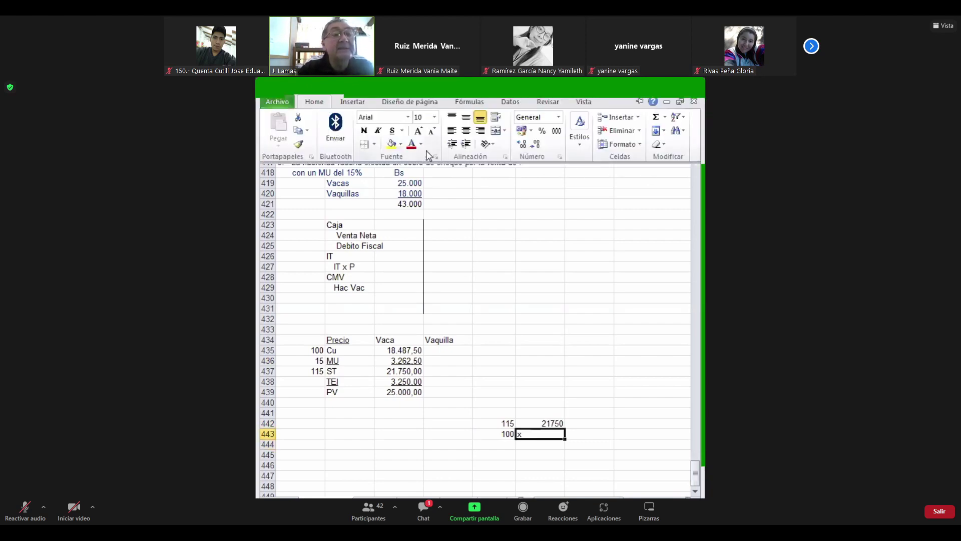
{"action": "left_click", "coordinate": [466, 132]}
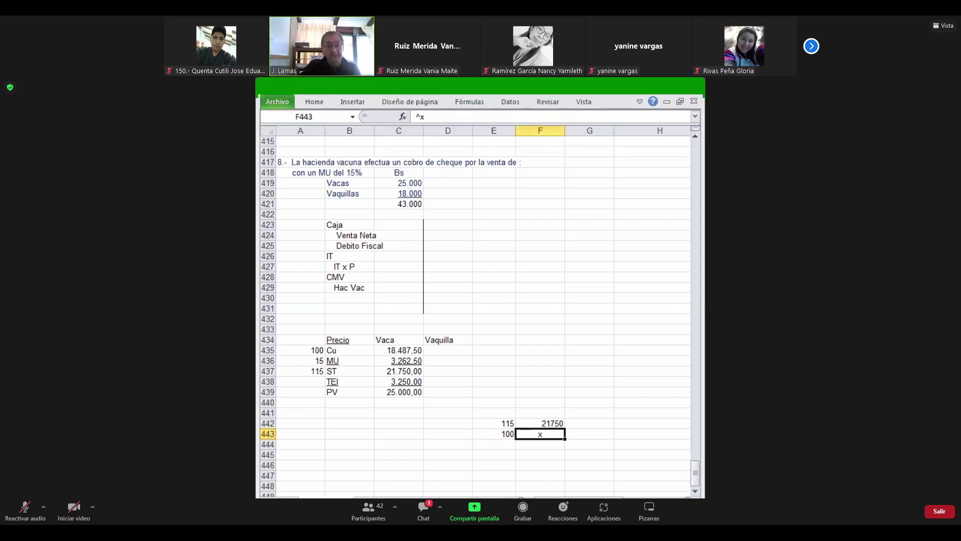
{"action": "left_click", "coordinate": [494, 434]}
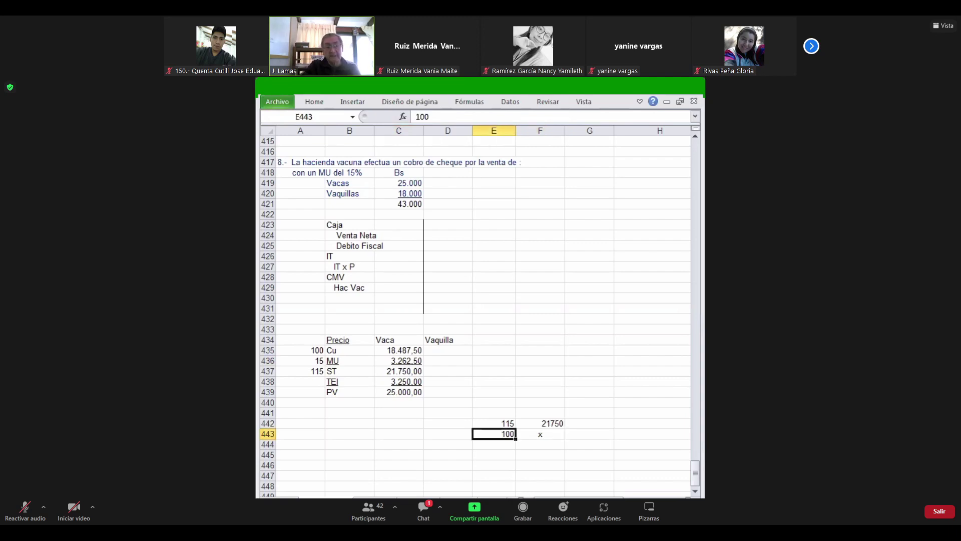
{"action": "left_click", "coordinate": [540, 434]}
{"action": "left_click", "coordinate": [540, 423]}
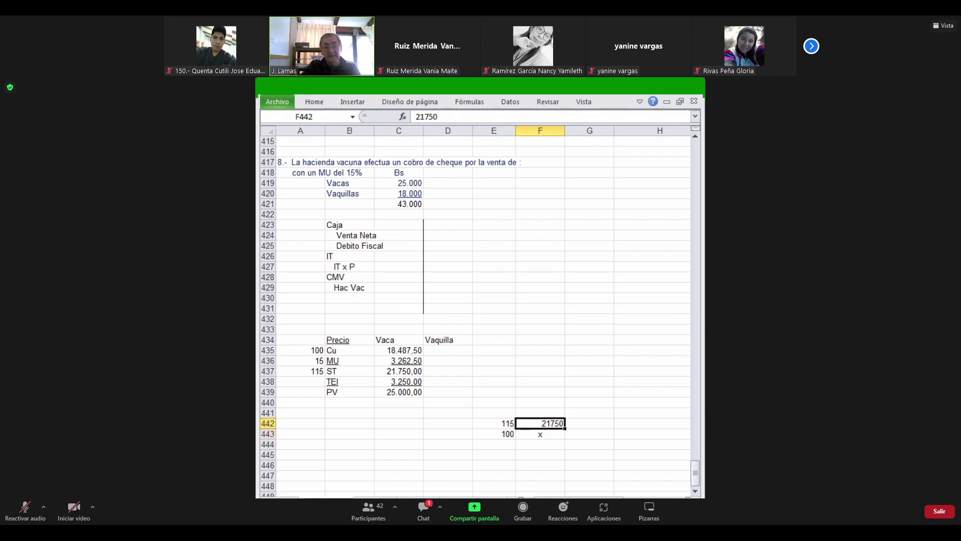
{"action": "left_click", "coordinate": [540, 434]}
{"action": "left_click", "coordinate": [493, 434]}
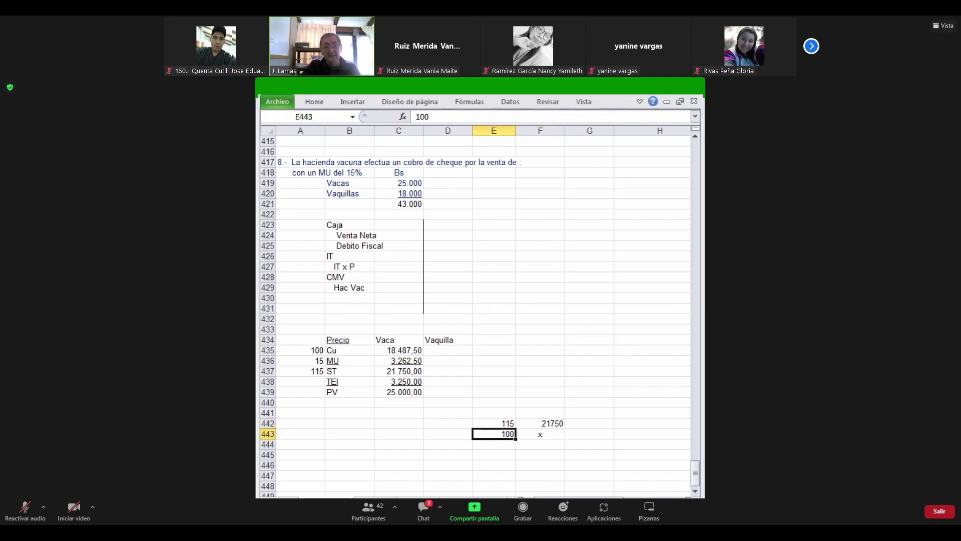
{"action": "left_click", "coordinate": [493, 423]}
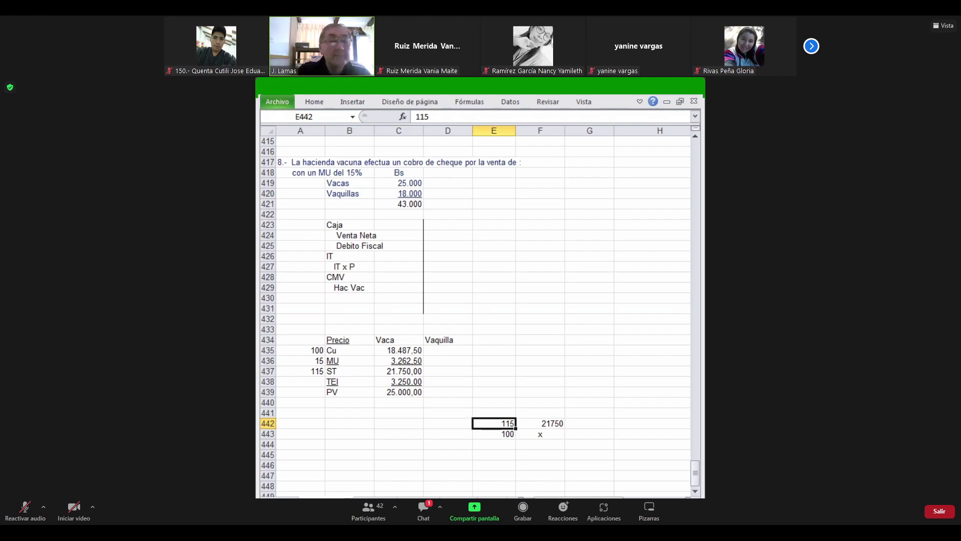
- Set the Vaca unit cost (Cu) in C435 to 18913
{"action": "left_click", "coordinate": [493, 392]}
{"action": "key", "text": "Up"}
{"action": "key", "text": "Up"}
{"action": "key", "text": "Up"}
{"action": "key", "text": "Up"}
{"action": "key", "text": "Left"}
{"action": "key", "text": "Left"}
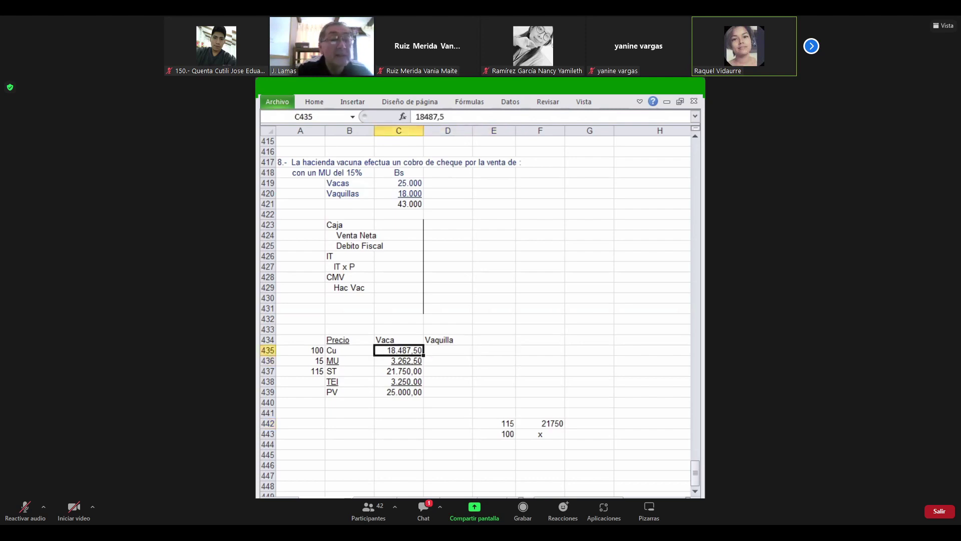
{"action": "type", "text": "1"}
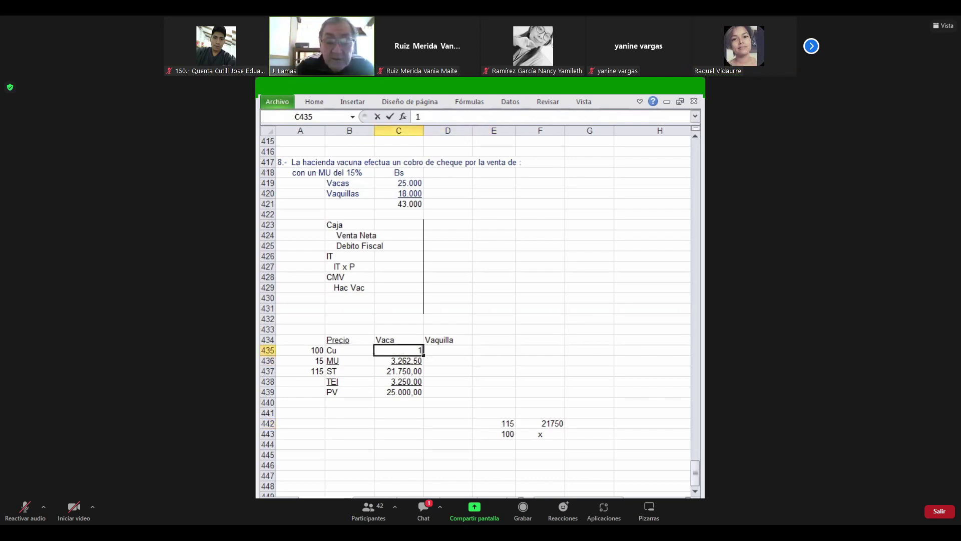
{"action": "type", "text": "8913"}
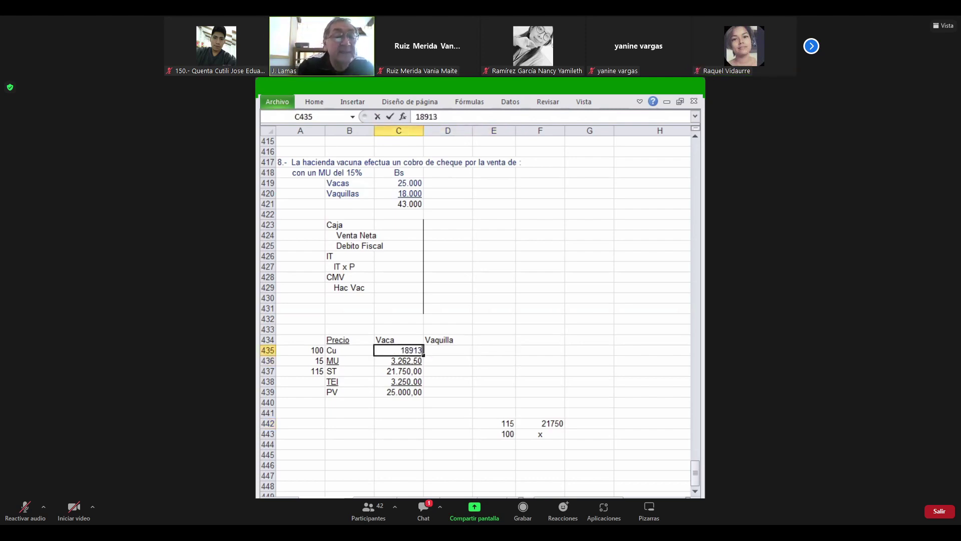
{"action": "key", "text": "Return"}
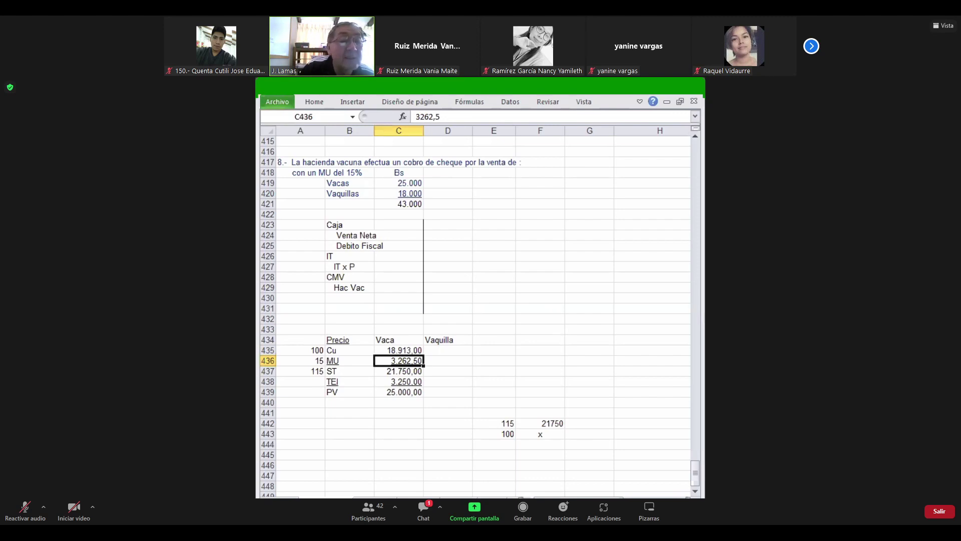
- Set the Vaca MU amount in C436 to 2837
{"action": "left_click", "coordinate": [398, 350]}
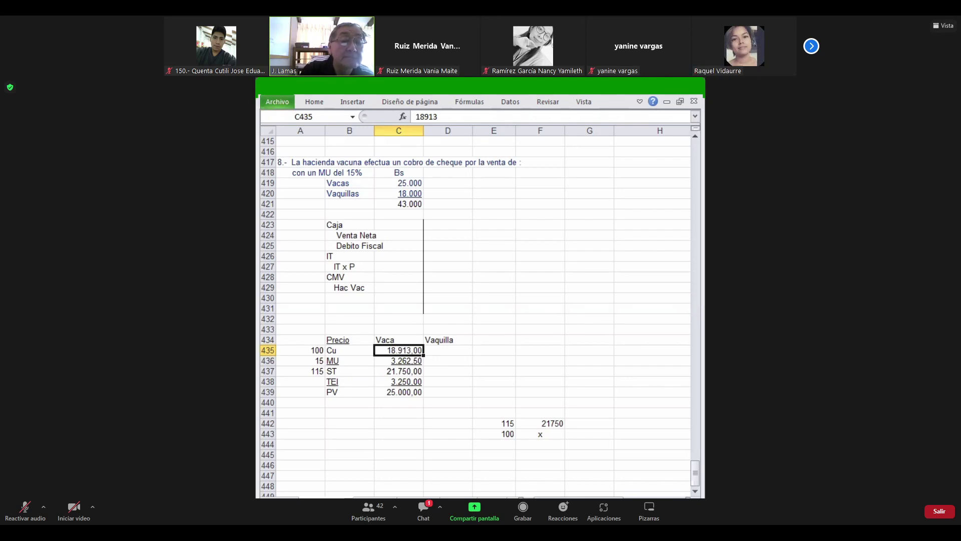
{"action": "left_click", "coordinate": [398, 361]}
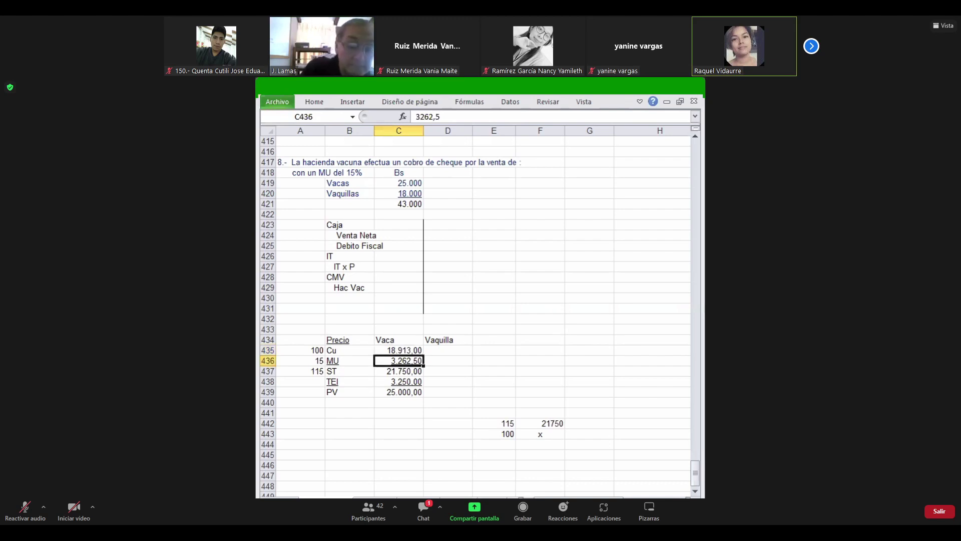
{"action": "type", "text": "28"}
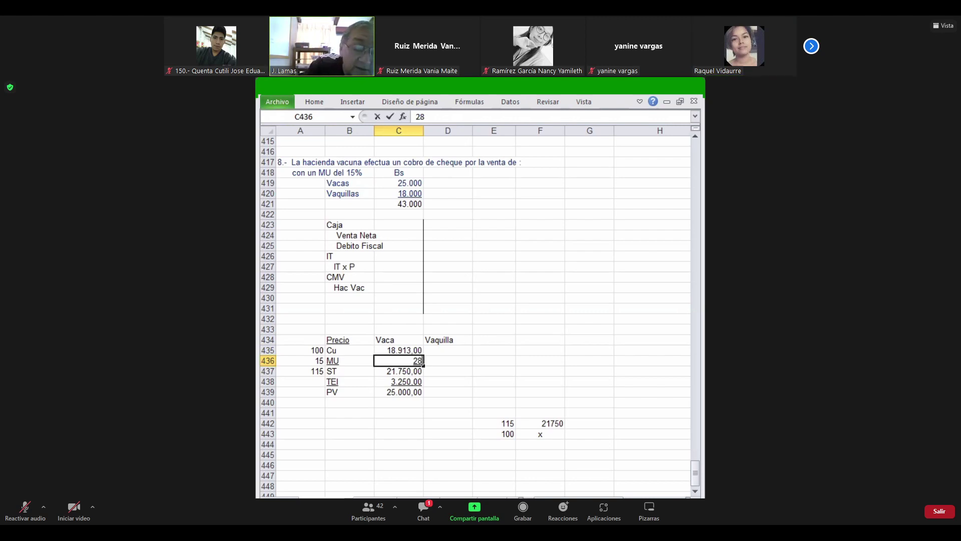
{"action": "type", "text": "37"}
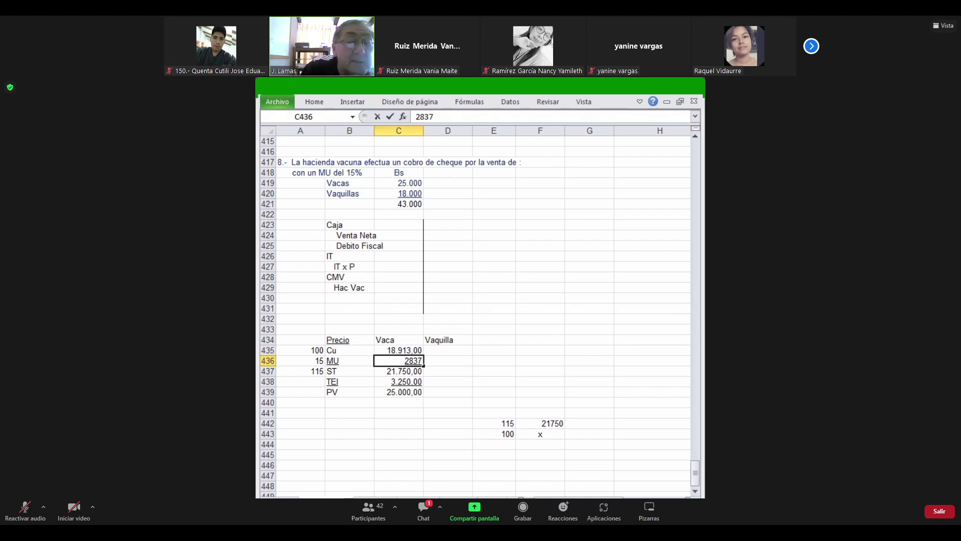
{"action": "key", "text": "Return"}
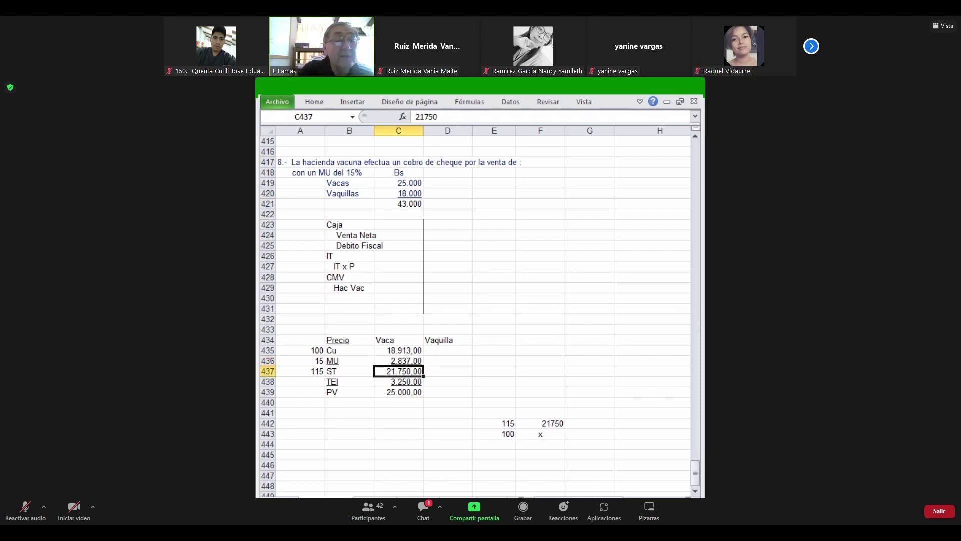
{"action": "key", "text": "Up"}
{"action": "key", "text": "Up"}
{"action": "key", "text": "Down"}
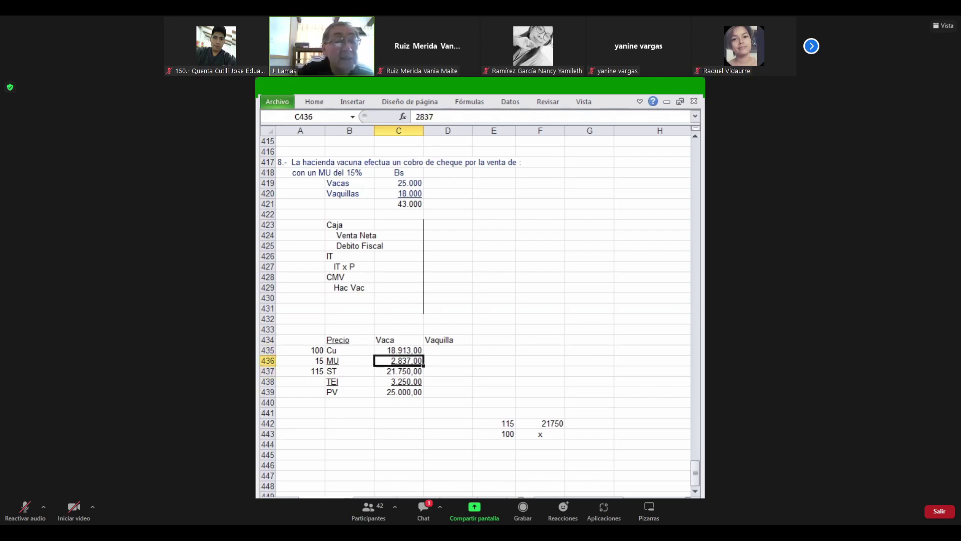
{"action": "key", "text": "Down"}
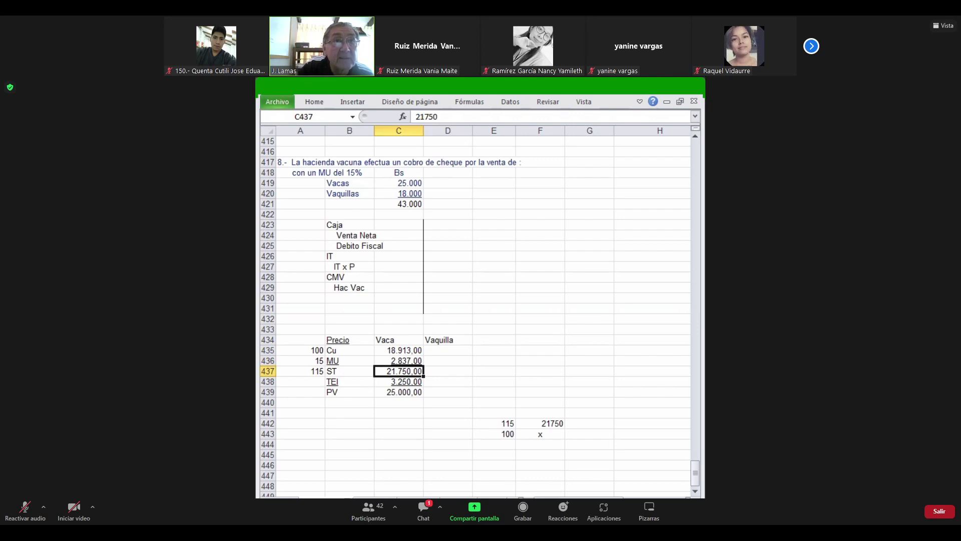
- Set the Vaquilla selling price (PV) in D439 to 18000
{"action": "key", "text": "Down"}
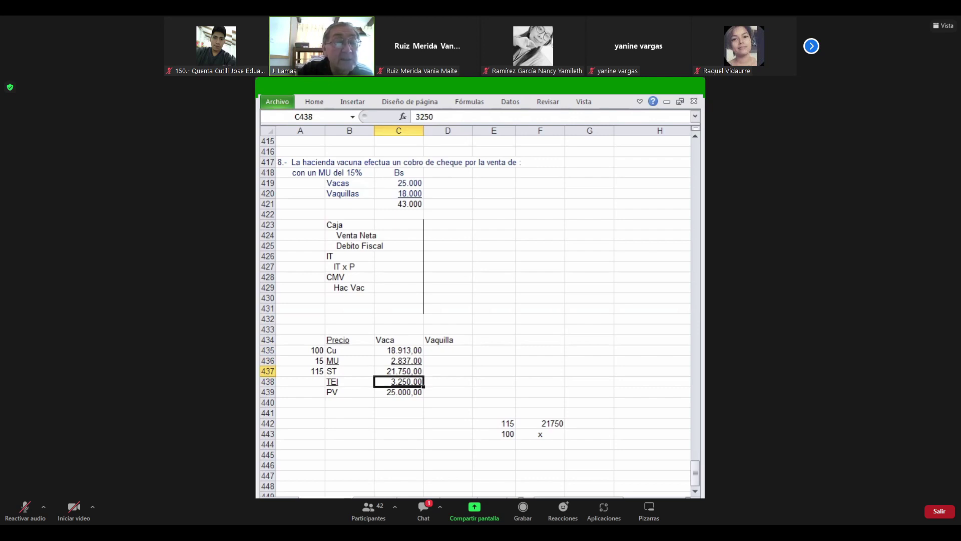
{"action": "key", "text": "Down"}
{"action": "key", "text": "Down"}
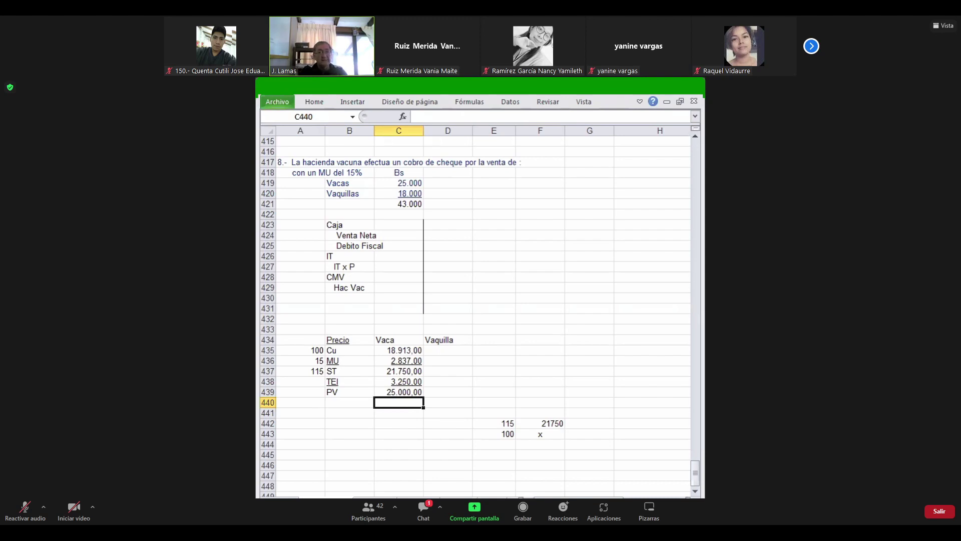
{"action": "left_click", "coordinate": [399, 392]}
{"action": "left_click", "coordinate": [399, 382]}
{"action": "left_click", "coordinate": [448, 381]}
{"action": "left_click", "coordinate": [449, 392]}
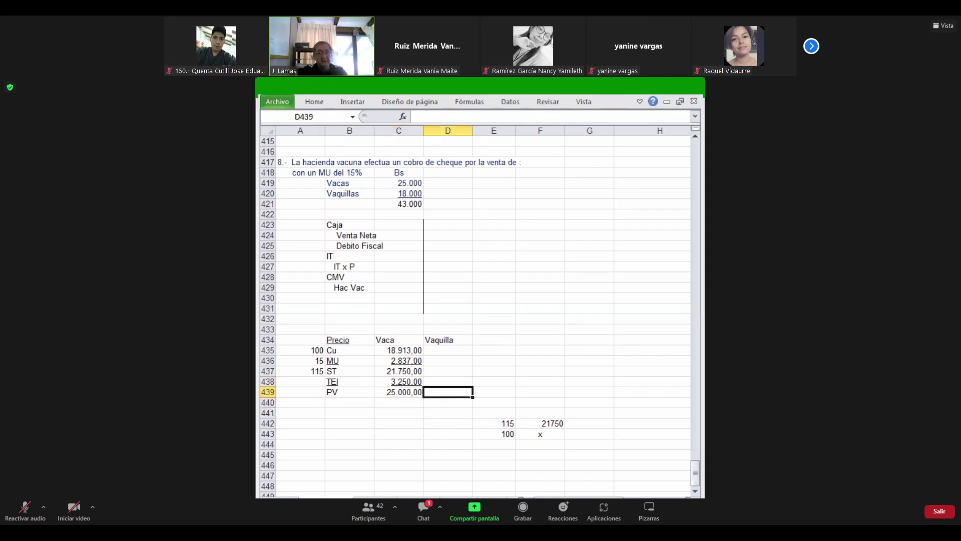
{"action": "type", "text": "1"}
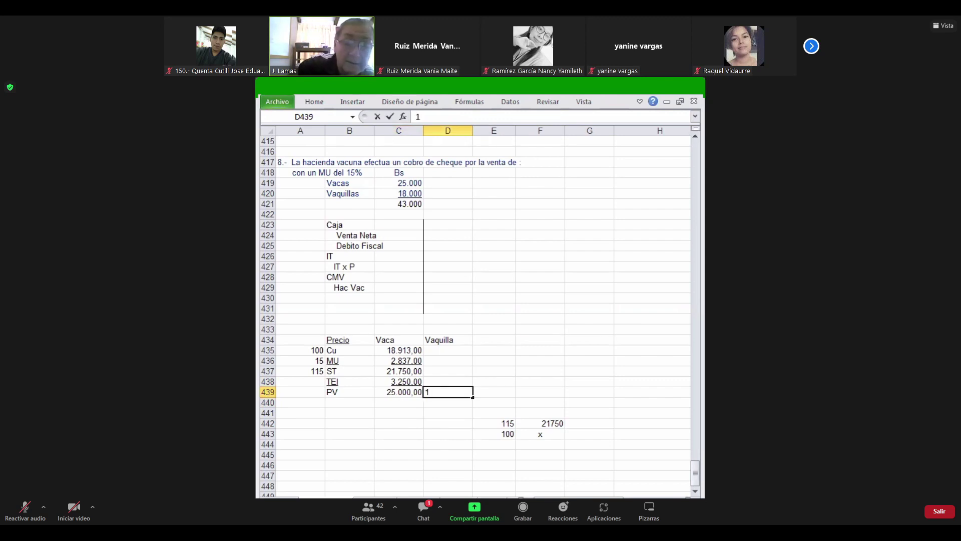
{"action": "type", "text": "8.00"}
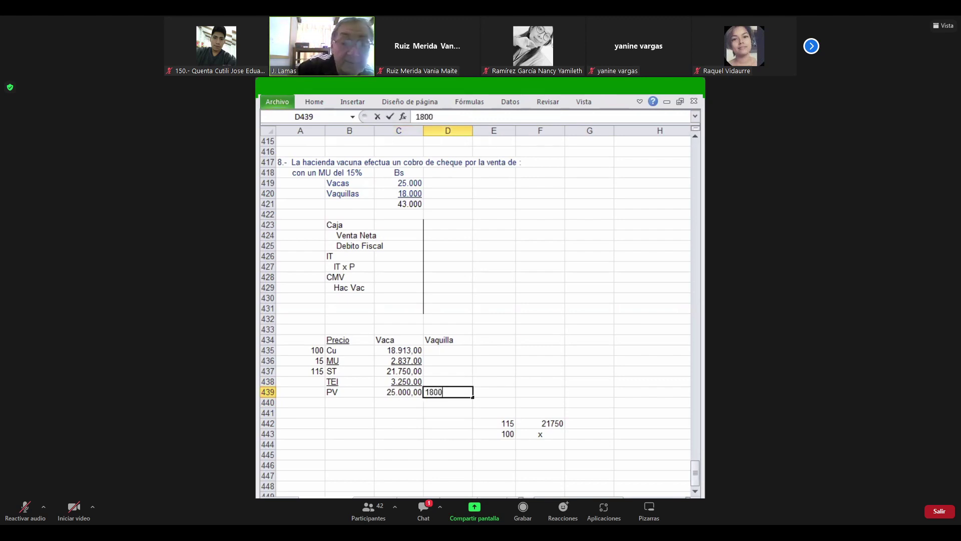
{"action": "type", "text": "0"}
{"action": "key", "text": "Return"}
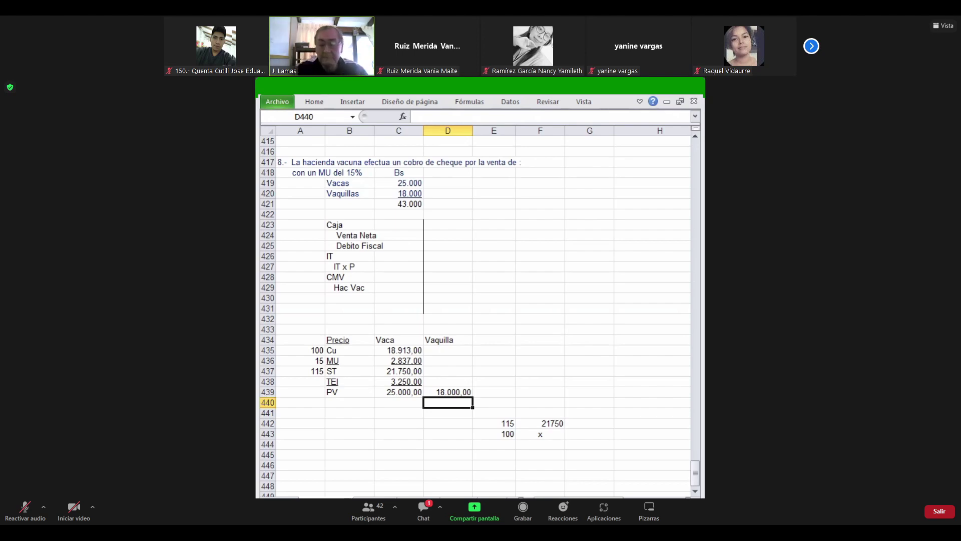
- Underline the Hac Vac account heading in B429
{"action": "left_click", "coordinate": [350, 288]}
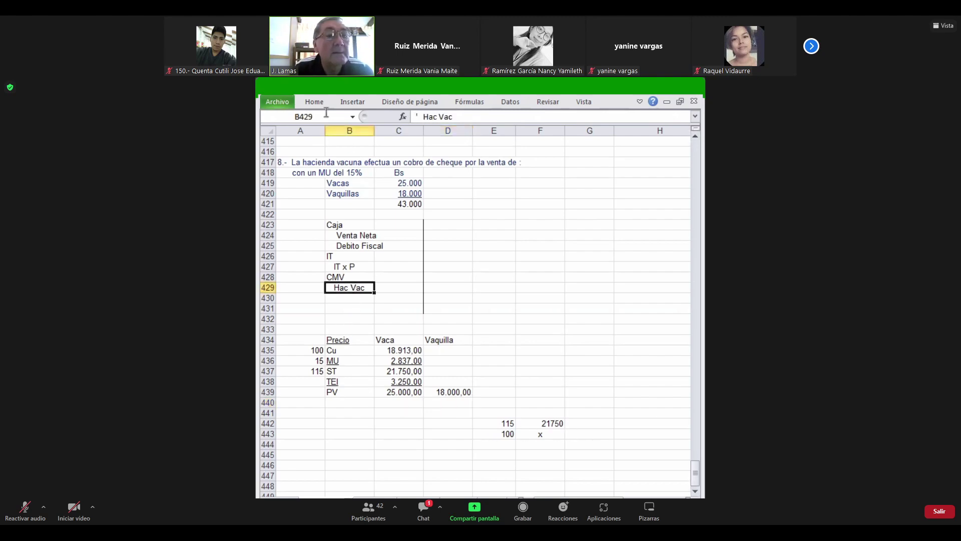
{"action": "left_click", "coordinate": [315, 102]}
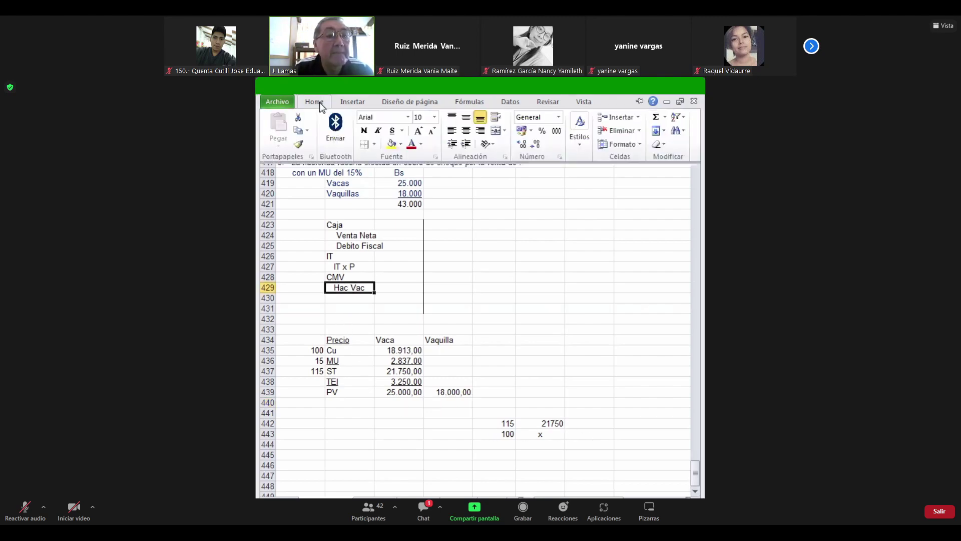
{"action": "left_click", "coordinate": [392, 131]}
{"action": "key", "text": "Down"}
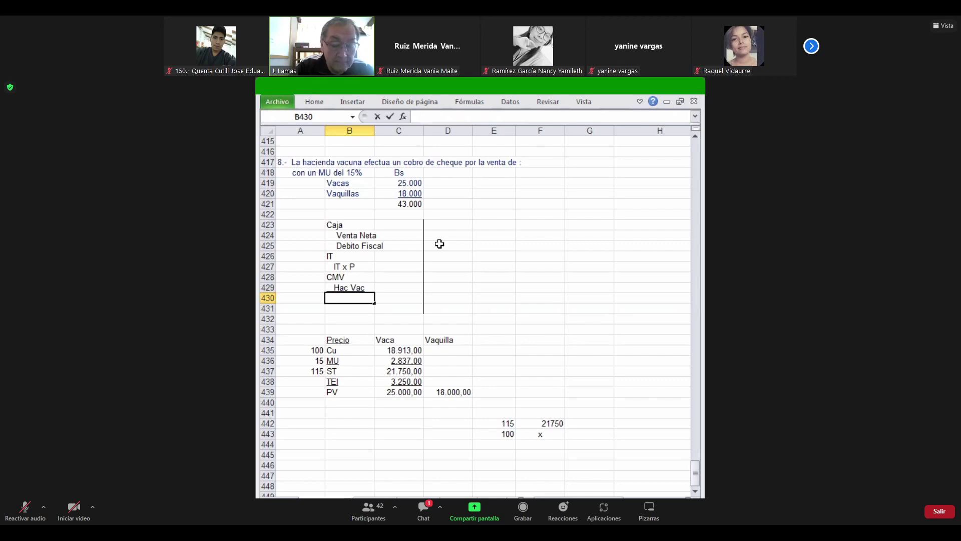
- Add the indented sub-accounts Vaca in B430 and Vaquilla in B431 beneath Hac Vac
{"action": "type", "text": "Vaca"}
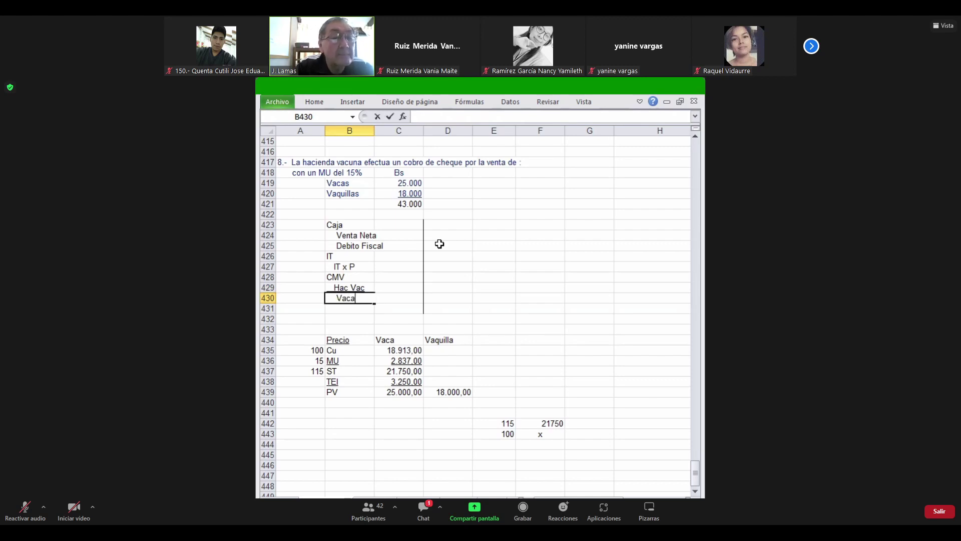
{"action": "key", "text": "Return"}
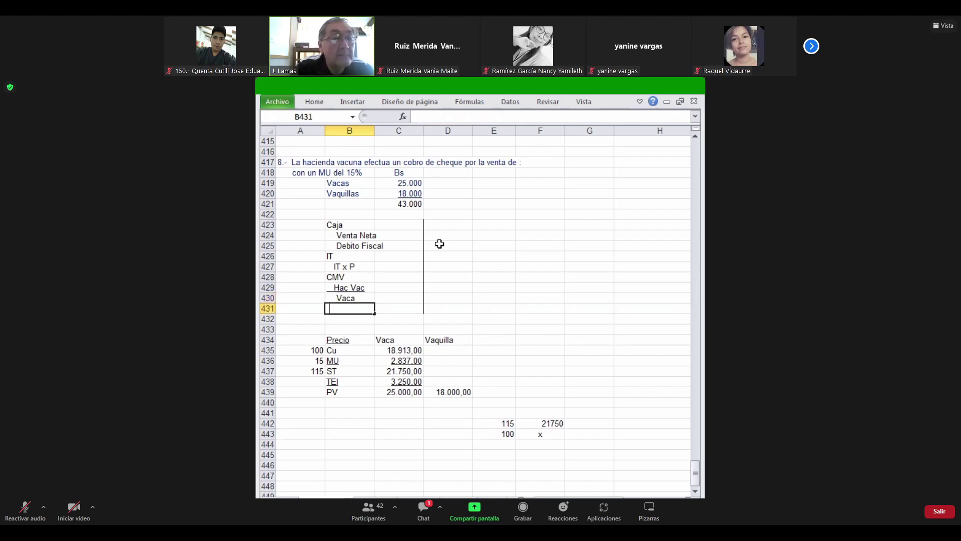
{"action": "type", "text": "V"}
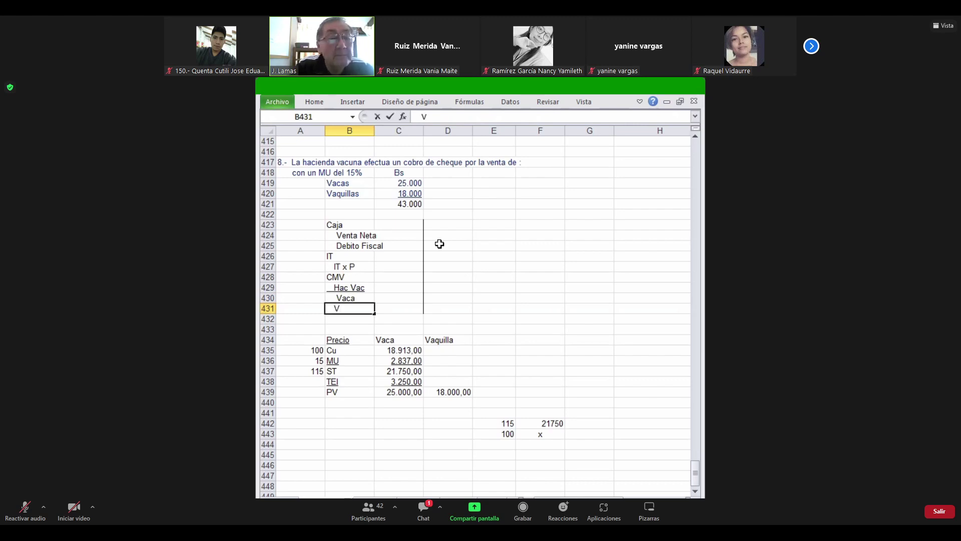
{"action": "key", "text": "BackSpace"}
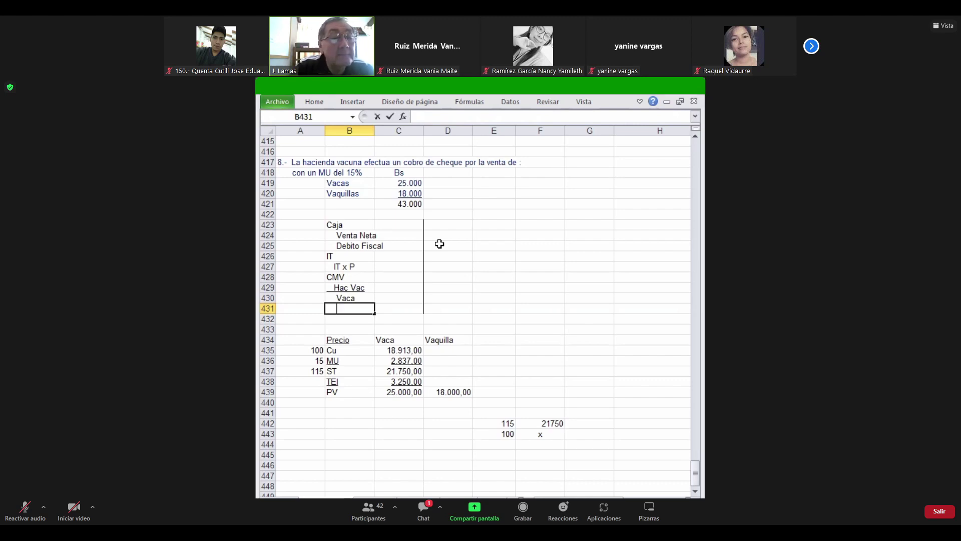
{"action": "type", "text": "Vaqu"}
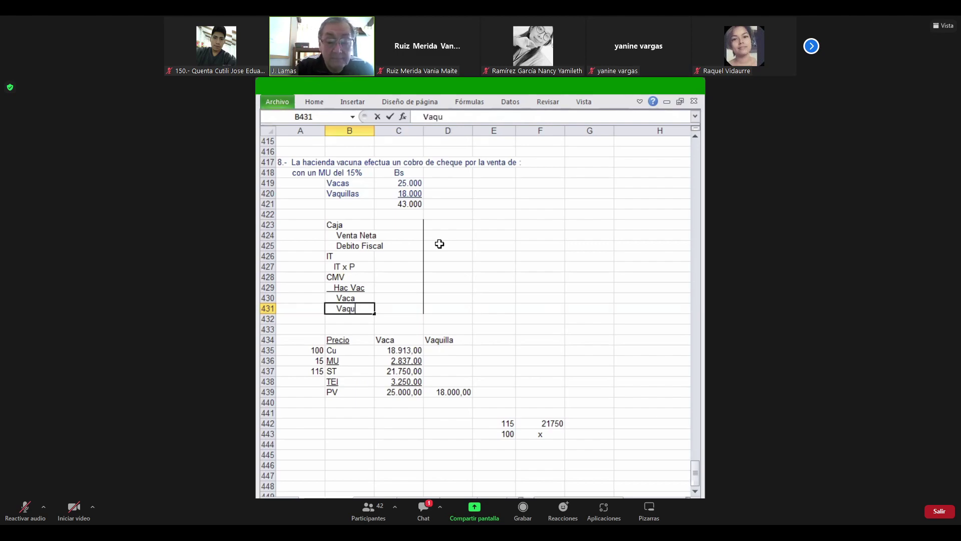
{"action": "type", "text": "illa"}
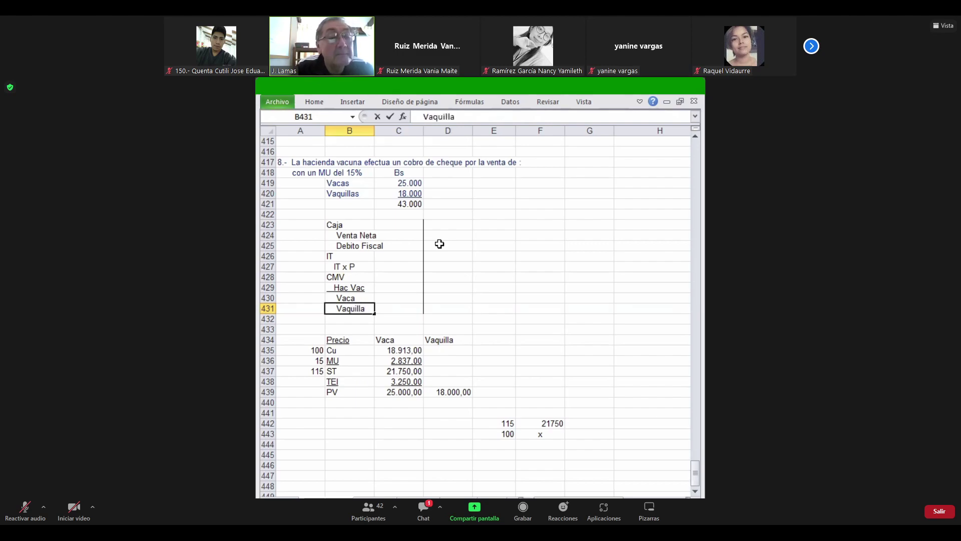
{"action": "key", "text": "Return"}
{"action": "key", "text": "Up"}
{"action": "key", "text": "Up"}
{"action": "key", "text": "Up"}
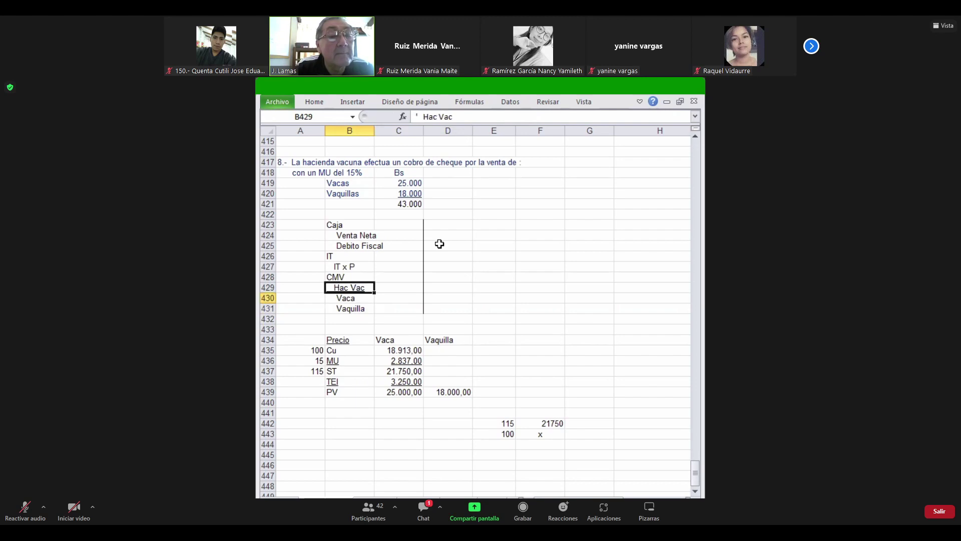
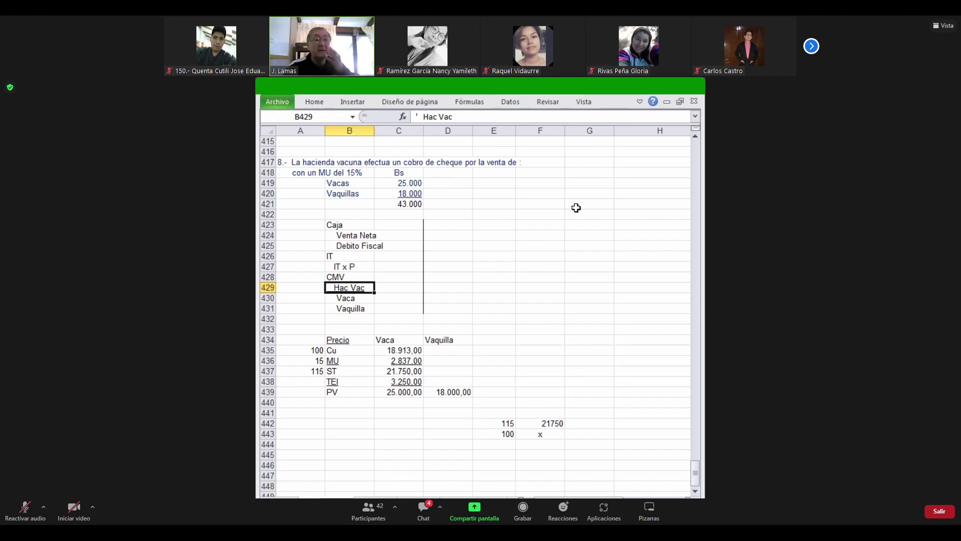
- Set the Vaquilla unit cost (Cu) in D435 to 13617,39
{"action": "key", "text": "Down"}
{"action": "key", "text": "Down"}
{"action": "key", "text": "Down"}
{"action": "key", "text": "Down"}
{"action": "key", "text": "Down"}
{"action": "key", "text": "Down"}
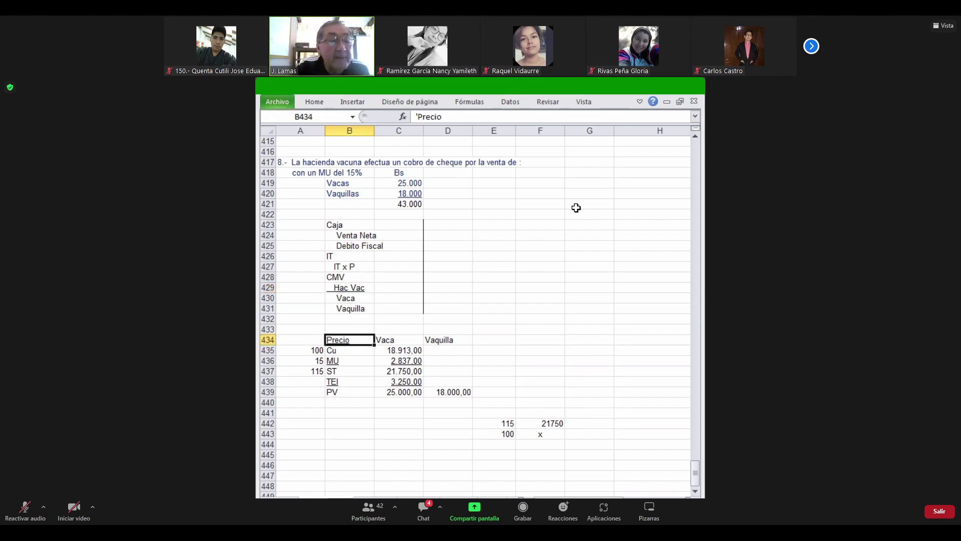
{"action": "key", "text": "Right"}
{"action": "key", "text": "Right"}
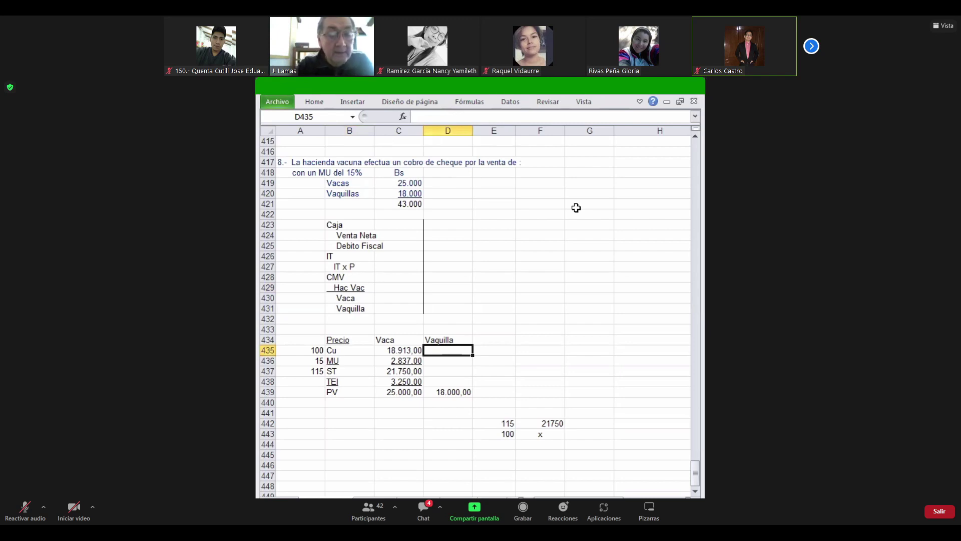
{"action": "type", "text": "136"}
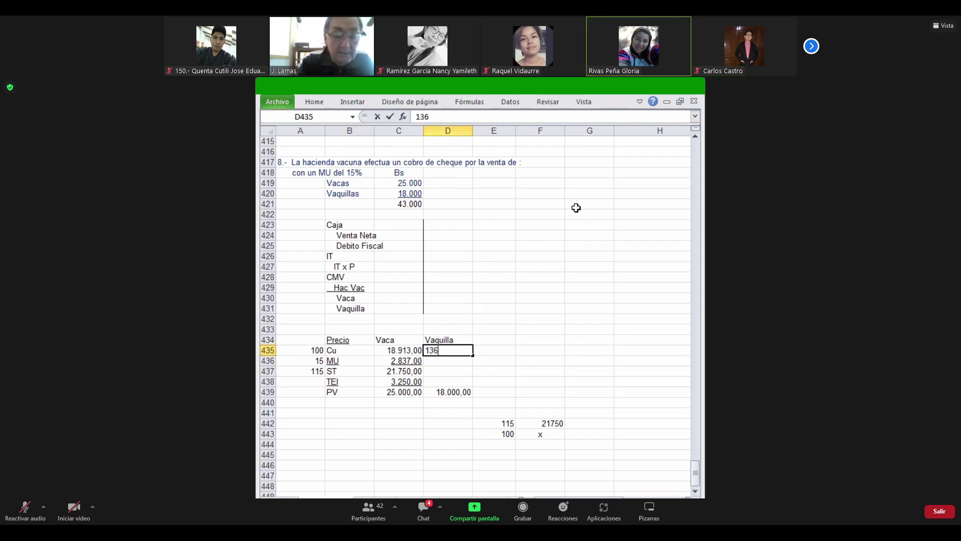
{"action": "type", "text": "17"}
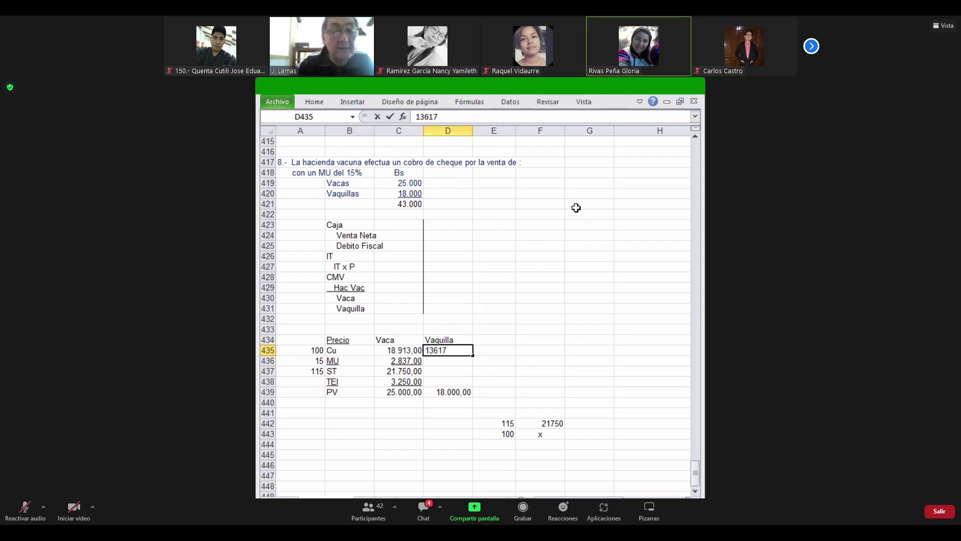
{"action": "type", "text": ",39"}
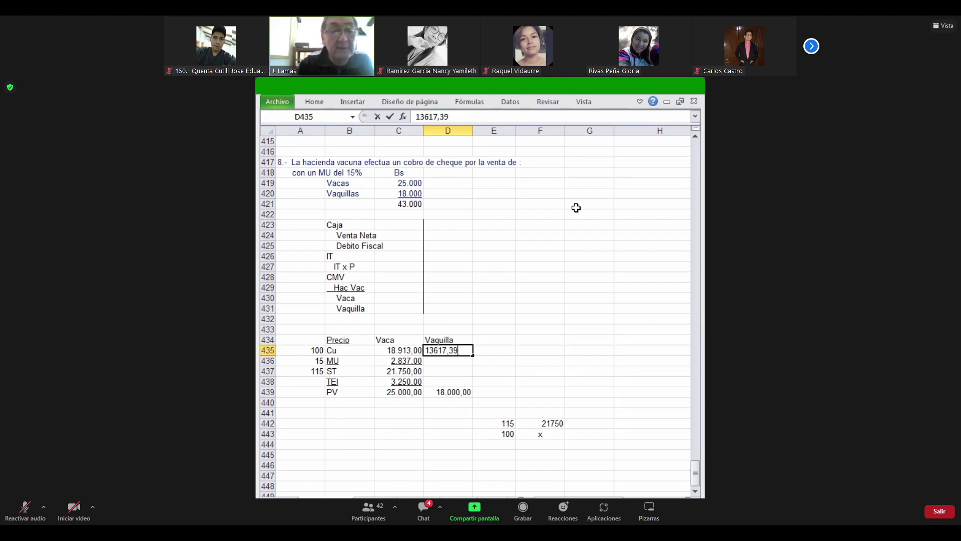
{"action": "key", "text": "Return"}
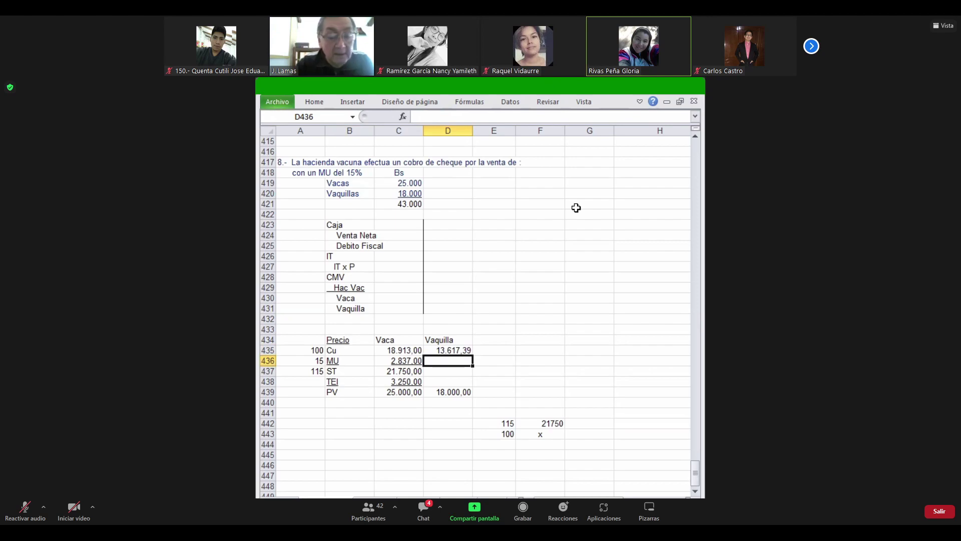
- Set the Vaquilla MU amount in D436 to 2042,61
{"action": "type", "text": "2.0"}
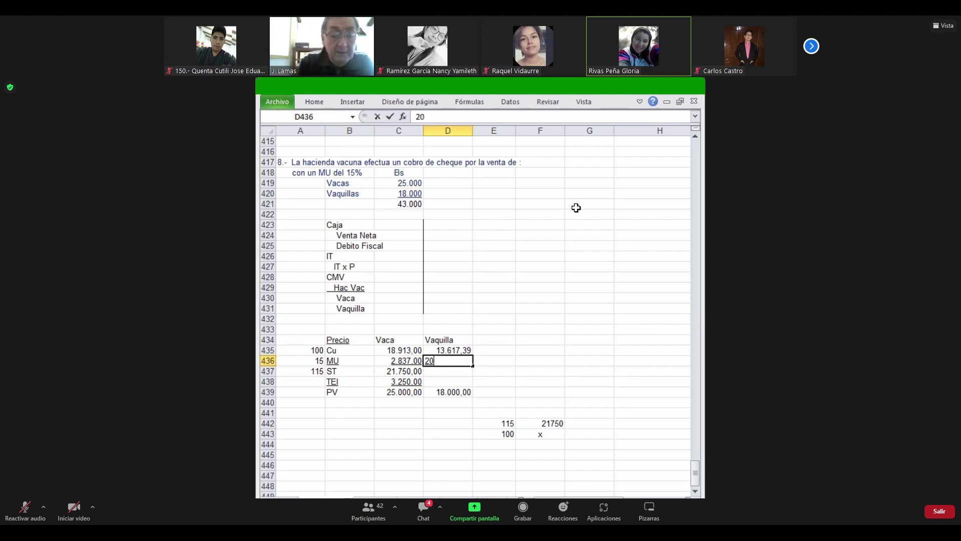
{"action": "type", "text": "42"}
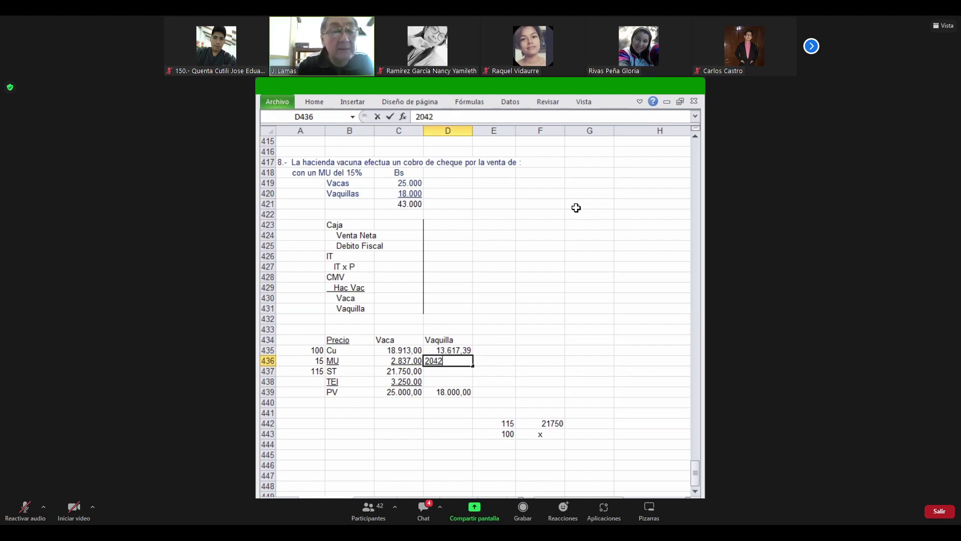
{"action": "type", "text": ","}
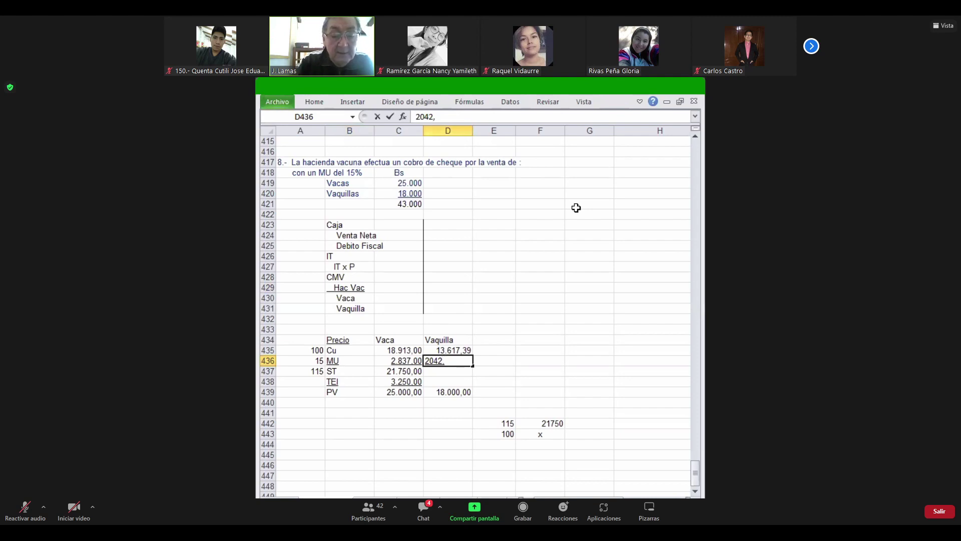
{"action": "type", "text": "61"}
{"action": "key", "text": "Return"}
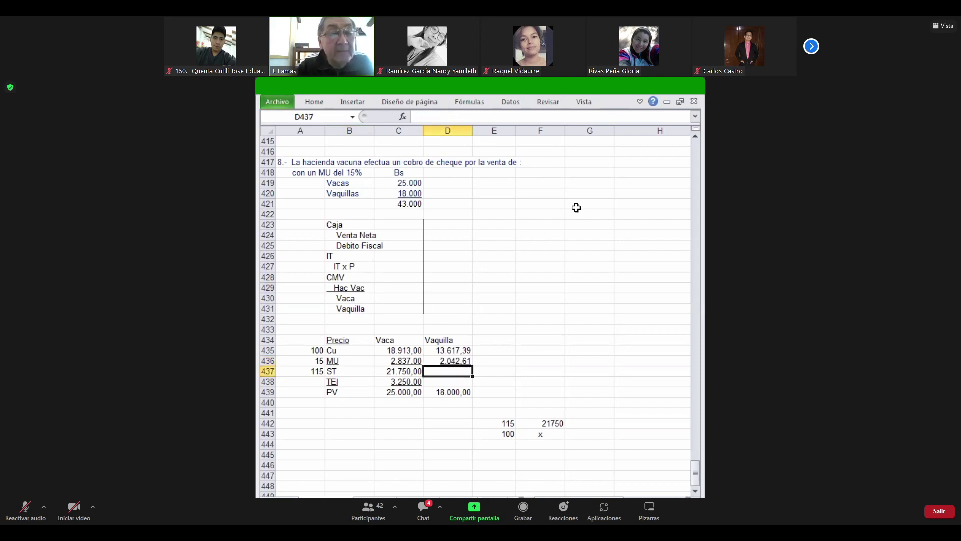
- Remove the underline from the Vaquilla MU amount in D436
{"action": "key", "text": "Up"}
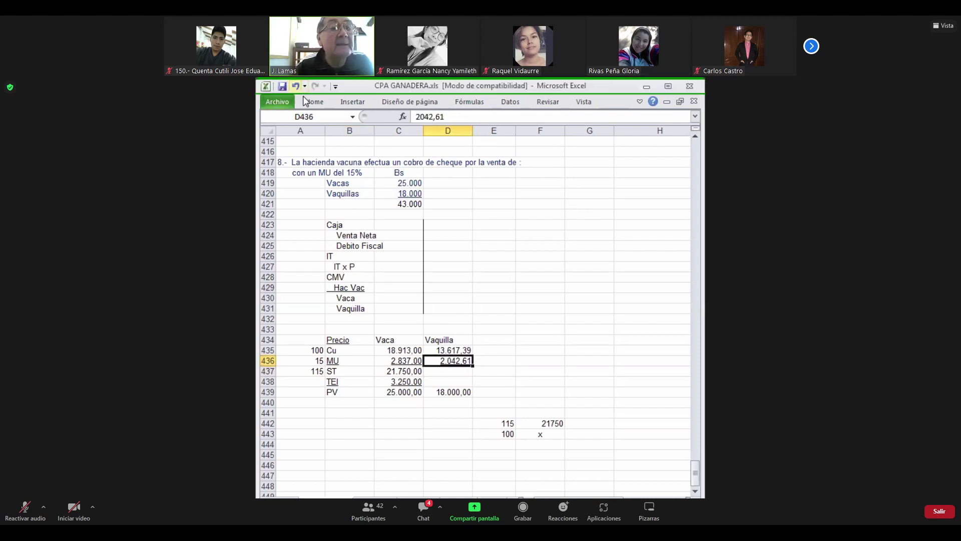
{"action": "left_click", "coordinate": [307, 102]}
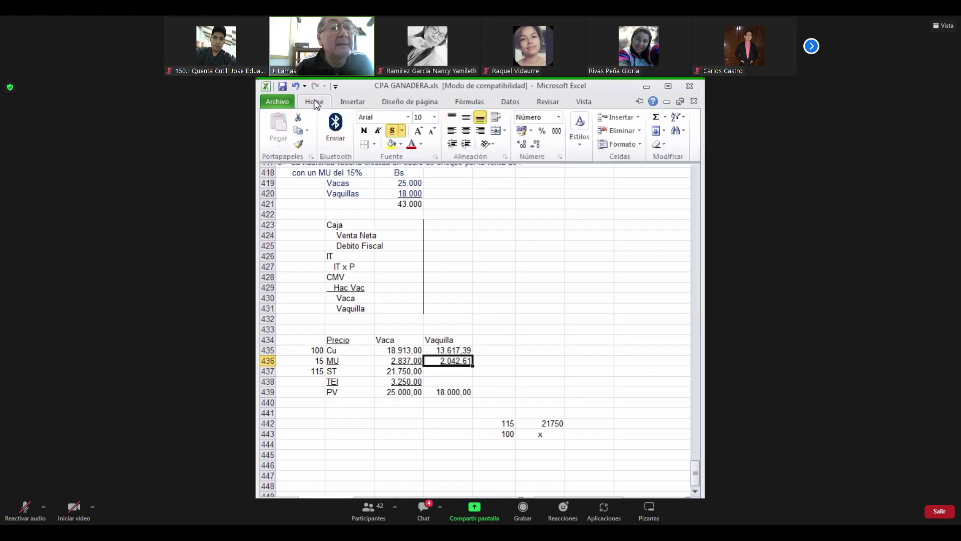
{"action": "left_click", "coordinate": [392, 136]}
{"action": "key", "text": "Down"}
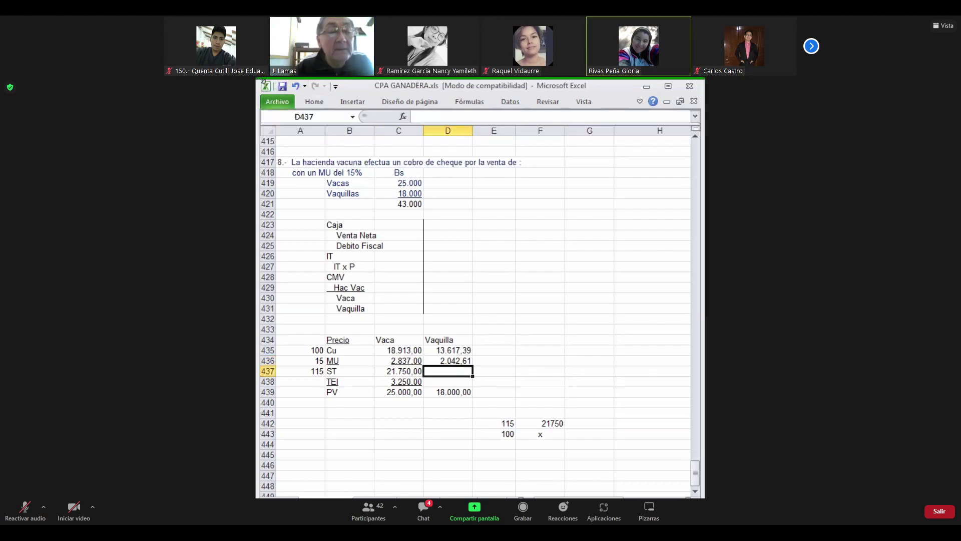
- Calculate the Vaquilla ST in D437 as the AutoSum of its Cu and MU amounts
{"action": "left_click", "coordinate": [323, 104]}
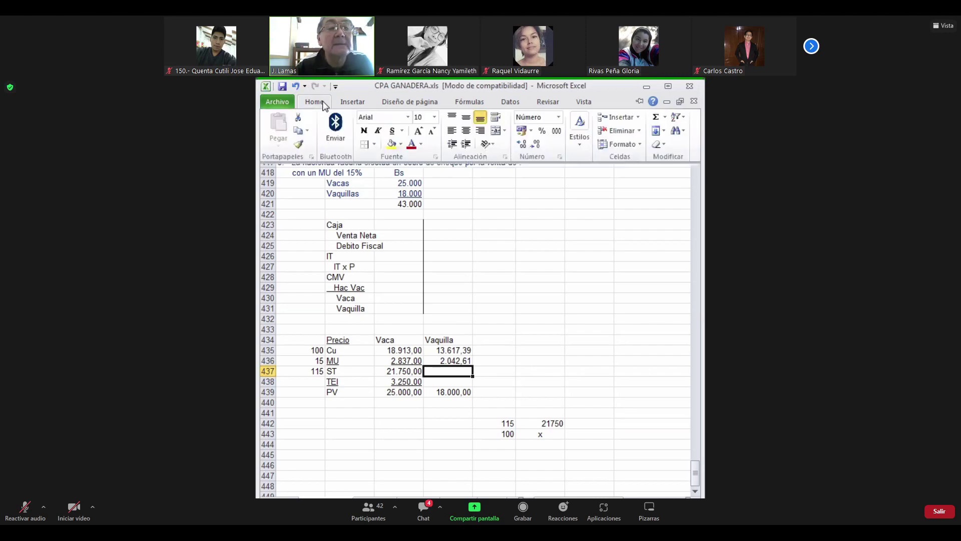
{"action": "left_click", "coordinate": [656, 117]}
{"action": "key", "text": "Return"}
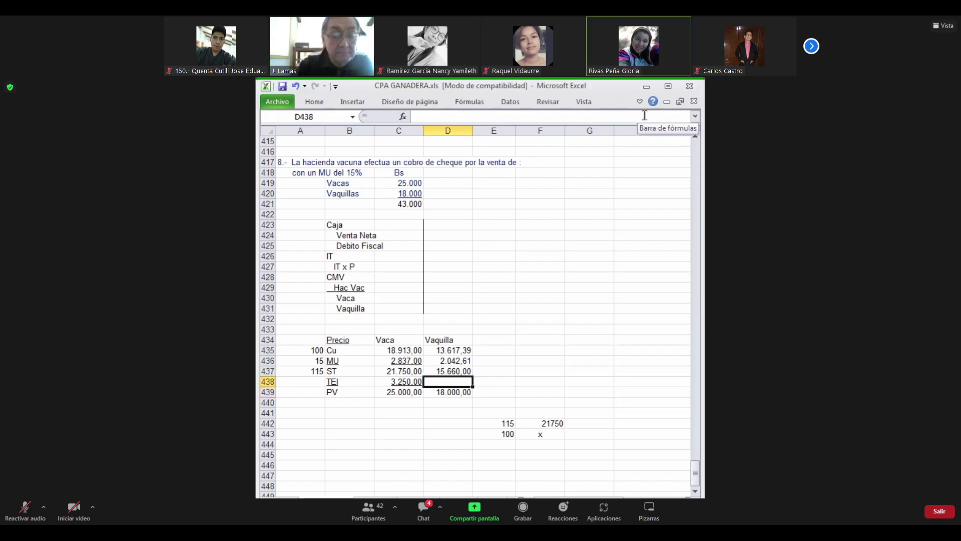
- Set the Vaquilla TEI amount in D438 to 2340
{"action": "type", "text": "2."}
{"action": "type", "text": "34"}
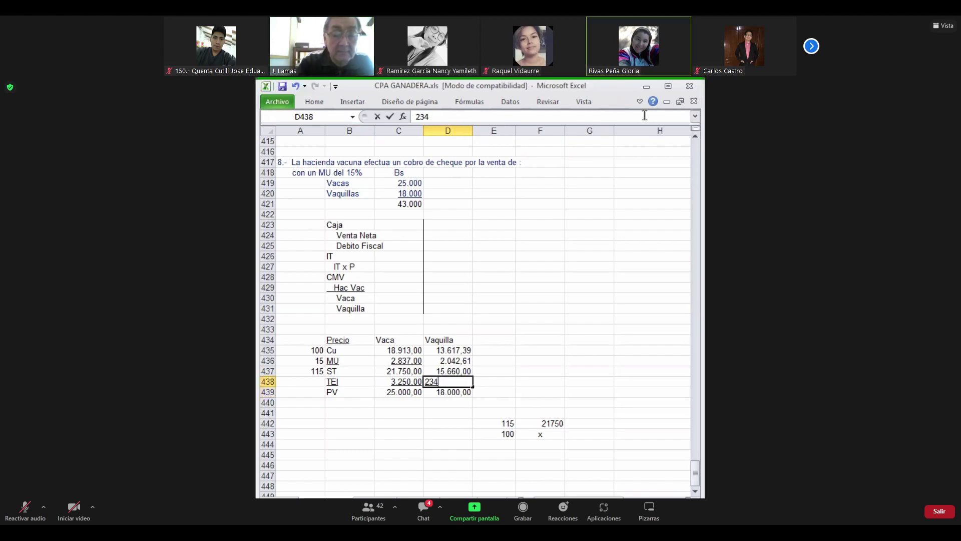
{"action": "type", "text": "0"}
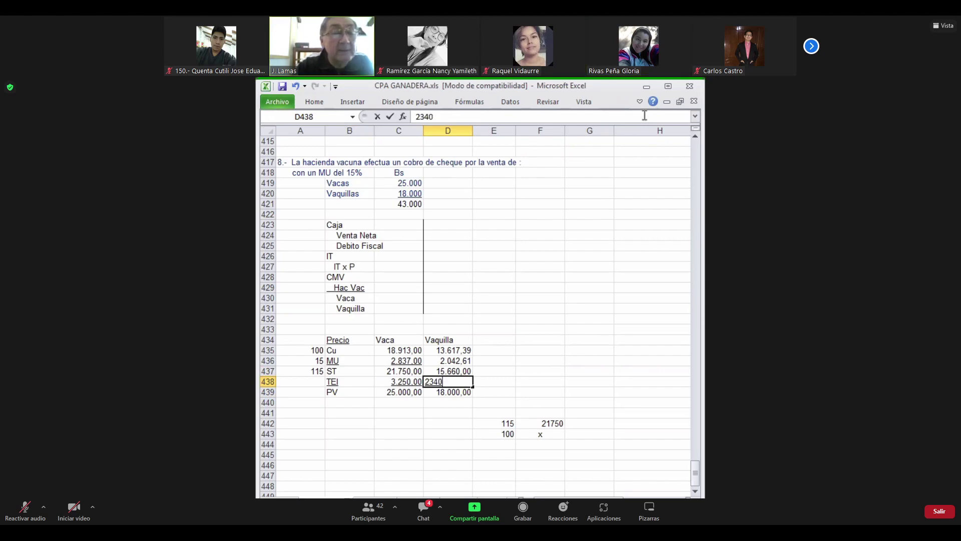
{"action": "key", "text": "Return"}
{"action": "key", "text": "Up"}
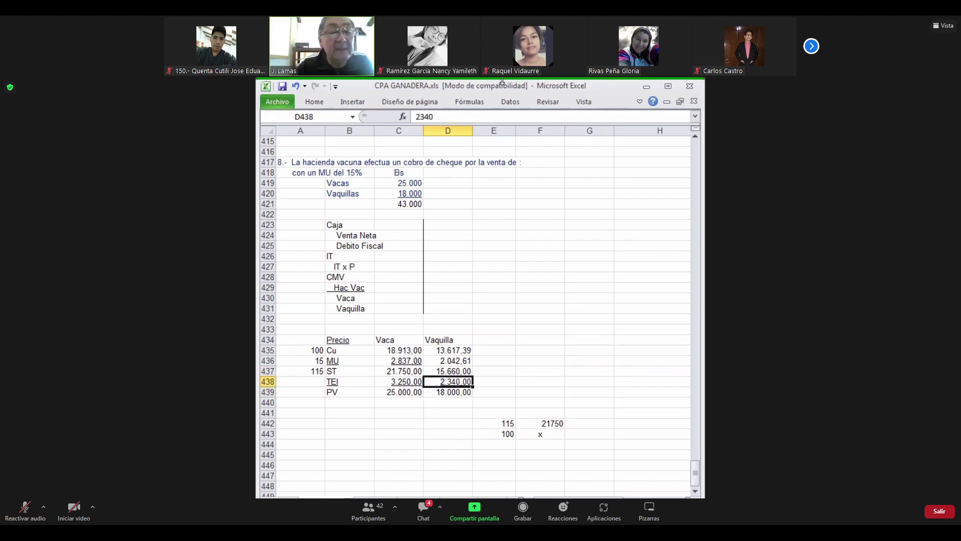
- Remove the underline from the Vaquilla TEI amount in D438 and underline the Vaquilla MU amount in D436
{"action": "left_click", "coordinate": [318, 102]}
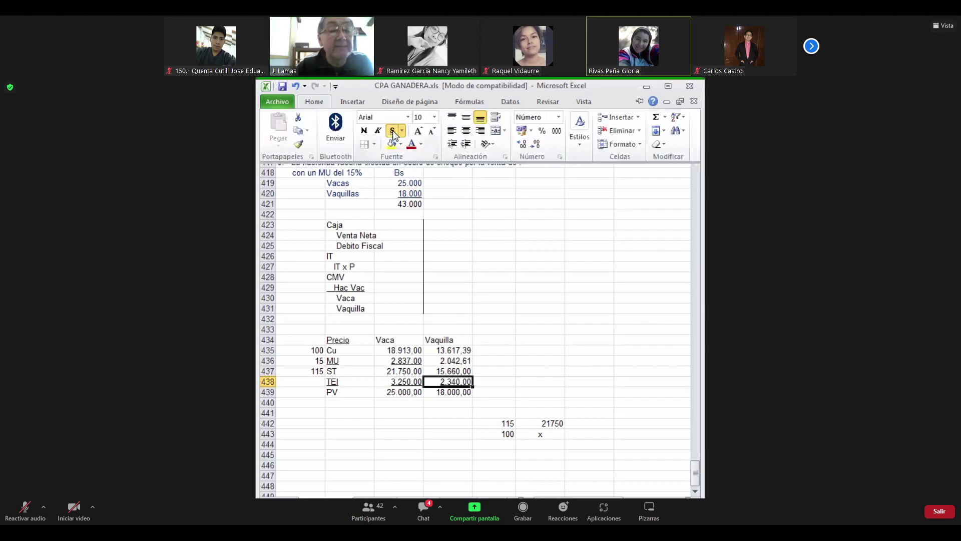
{"action": "left_click", "coordinate": [451, 321]}
{"action": "left_click", "coordinate": [452, 358]}
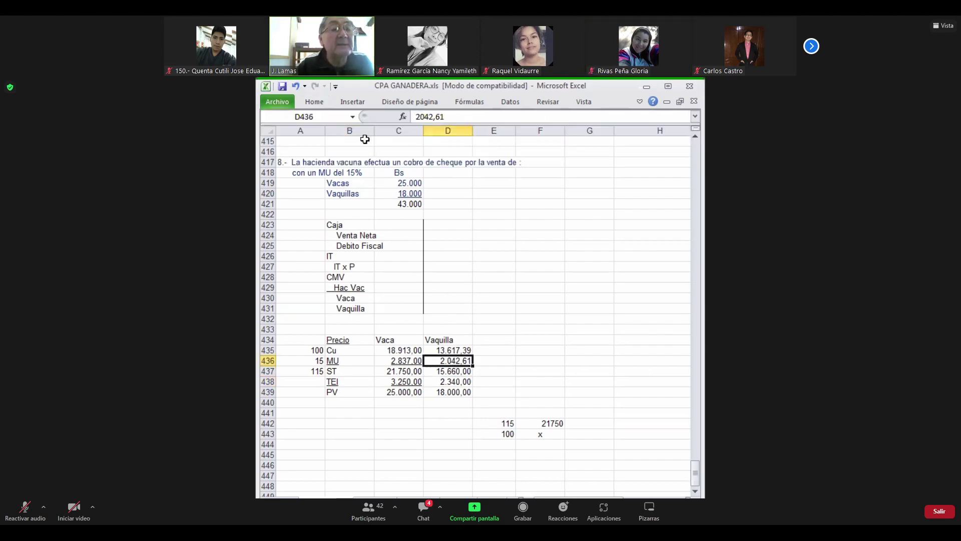
{"action": "left_click", "coordinate": [320, 102]}
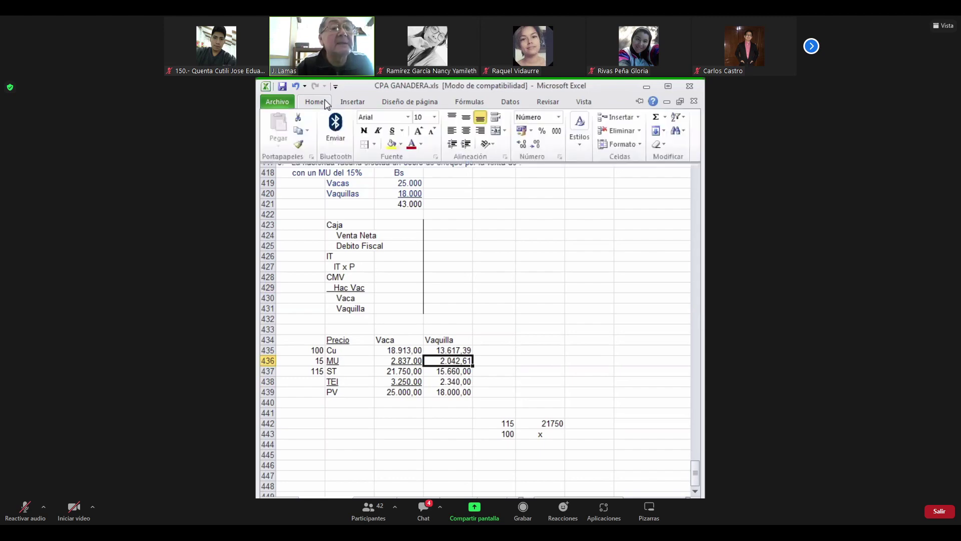
{"action": "left_click", "coordinate": [393, 131]}
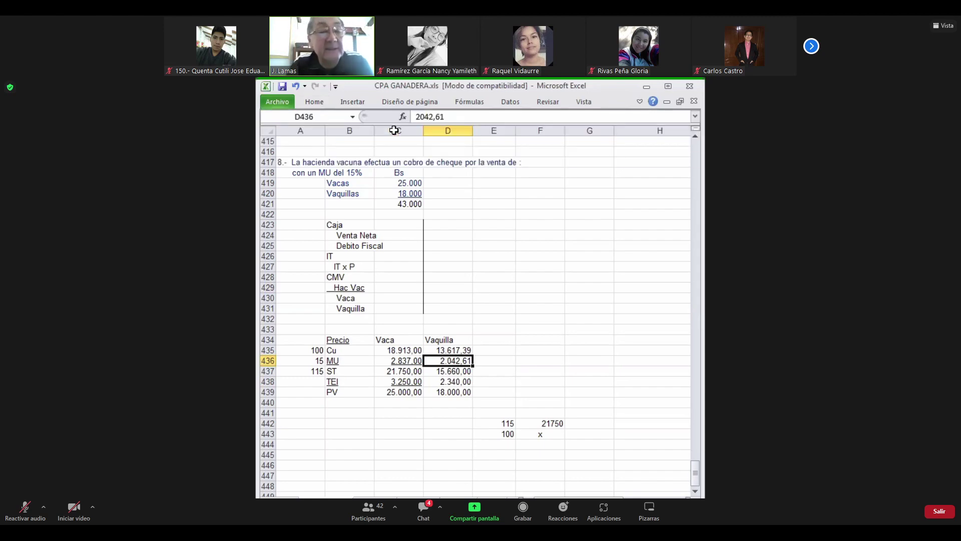
- Underline the Vaquilla TEI amount in D438
{"action": "key", "text": "Up"}
{"action": "key", "text": "Down"}
{"action": "key", "text": "Down"}
{"action": "key", "text": "Down"}
{"action": "key", "text": "Down"}
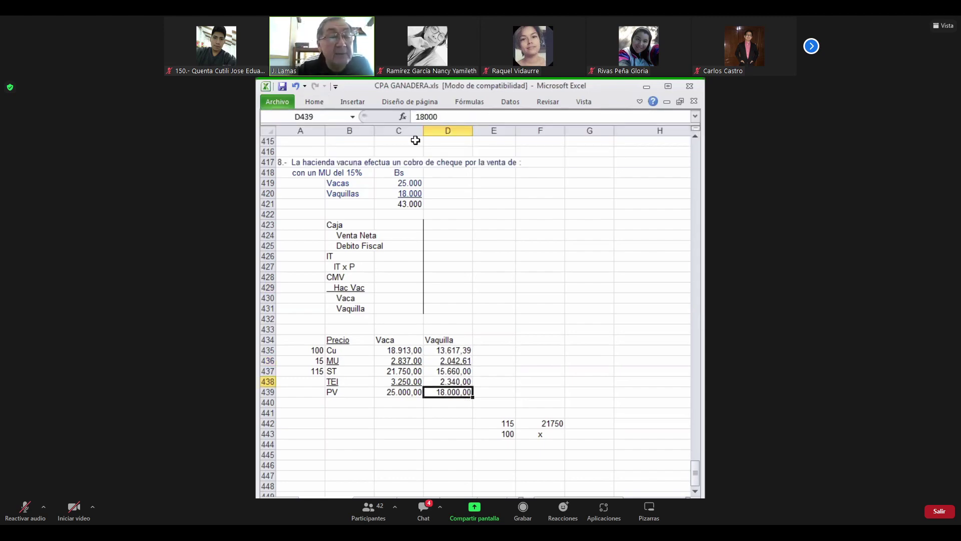
{"action": "key", "text": "Right"}
{"action": "key", "text": "Down"}
{"action": "key", "text": "Up"}
{"action": "key", "text": "Up"}
{"action": "key", "text": "Left"}
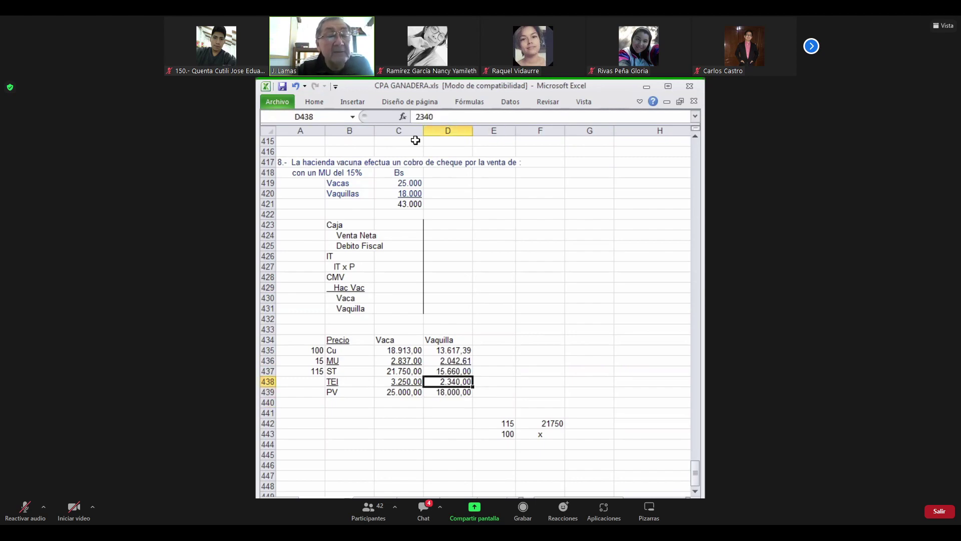
{"action": "left_click", "coordinate": [314, 103]}
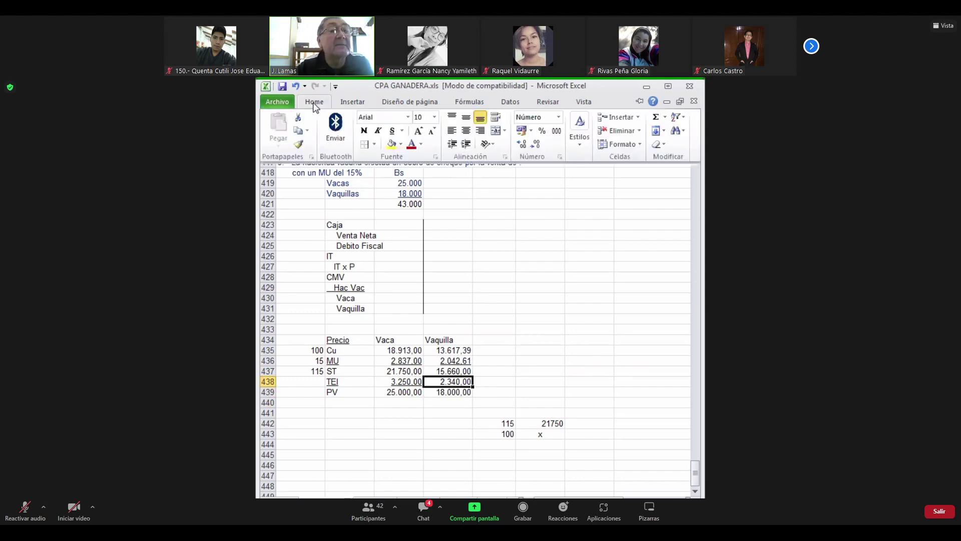
{"action": "left_click", "coordinate": [393, 130]}
{"action": "key", "text": "Down"}
{"action": "key", "text": "Down"}
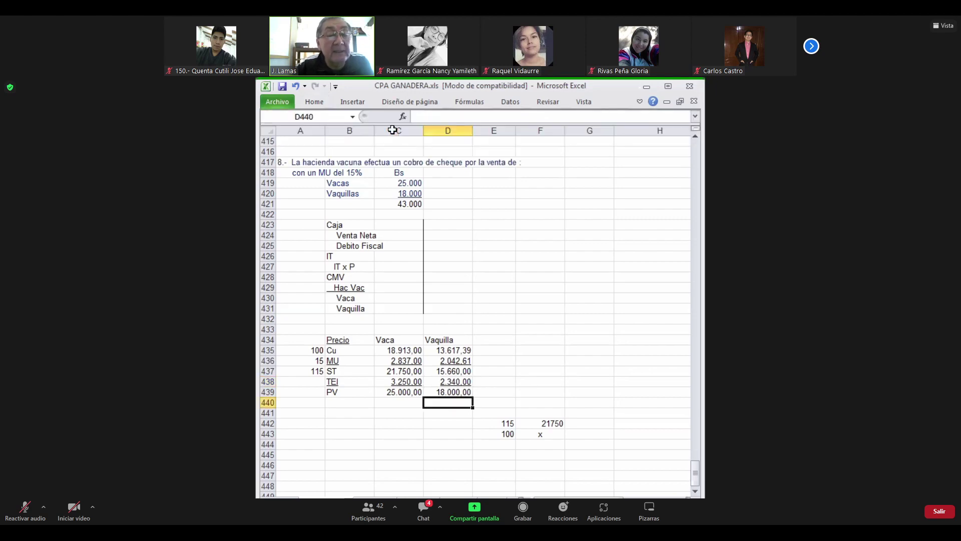
- Total the Vaca and Vaquilla PV amounts in E439 with AutoSum
{"action": "key", "text": "Up"}
{"action": "key", "text": "Right"}
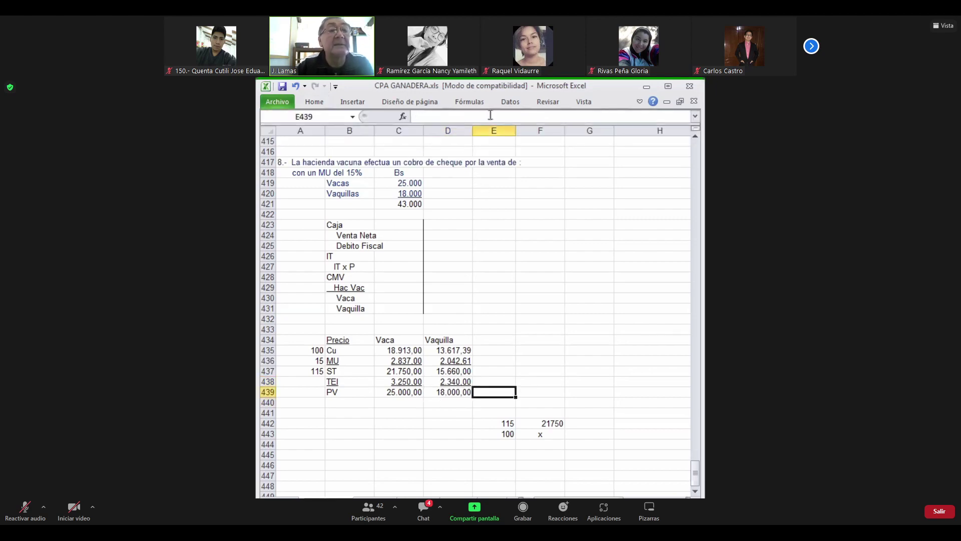
{"action": "left_click", "coordinate": [323, 103]}
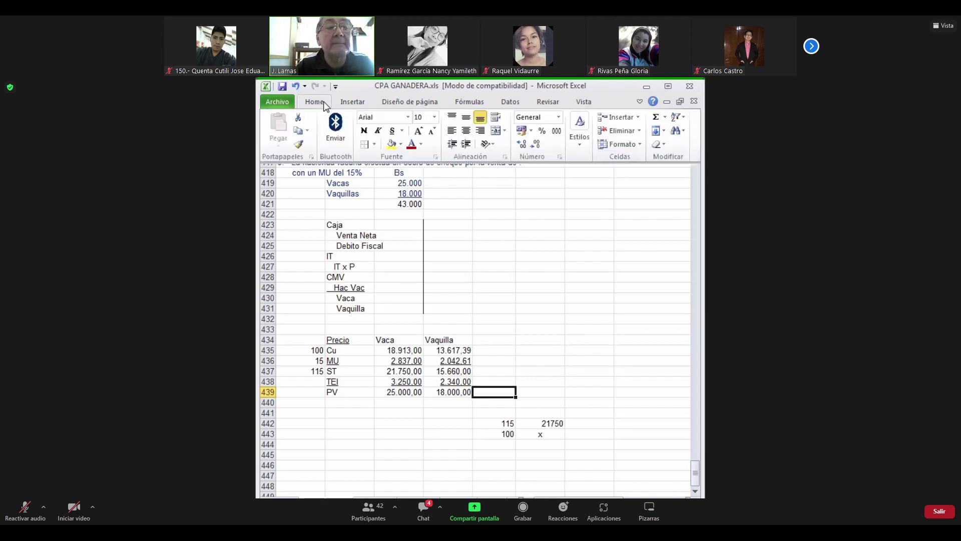
{"action": "left_click", "coordinate": [658, 119]}
{"action": "key", "text": "Return"}
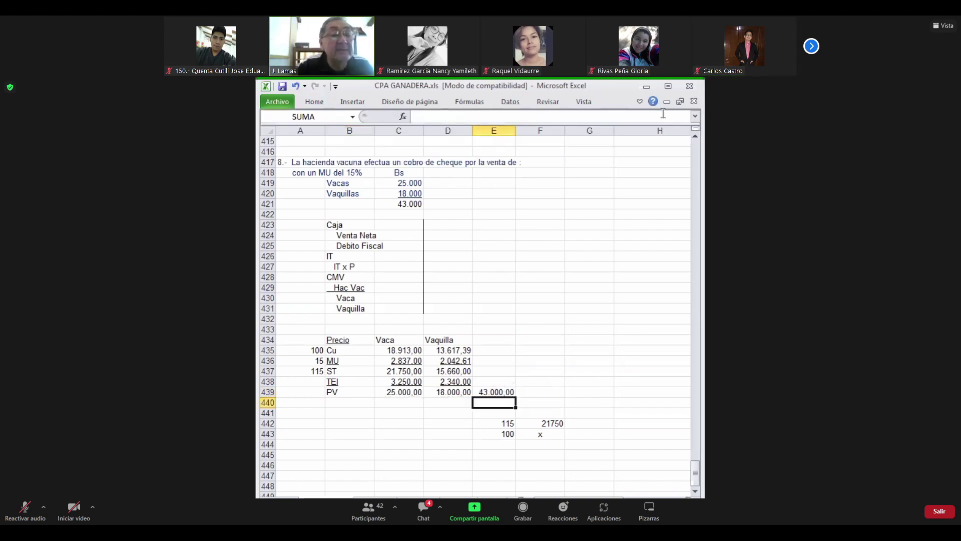
- Enter 43000 as the Caja debit amount in C423 of the journal entry
{"action": "key", "text": "Left"}
{"action": "key", "text": "Left"}
{"action": "key", "text": "Up"}
{"action": "key", "text": "Up"}
{"action": "key", "text": "Up"}
{"action": "key", "text": "Up"}
{"action": "key", "text": "Up"}
{"action": "key", "text": "Up"}
{"action": "key", "text": "Up"}
{"action": "key", "text": "Up"}
{"action": "key", "text": "Up"}
{"action": "key", "text": "Up"}
{"action": "key", "text": "Up"}
{"action": "key", "text": "Up"}
{"action": "key", "text": "Up"}
{"action": "key", "text": "Up"}
{"action": "key", "text": "Up"}
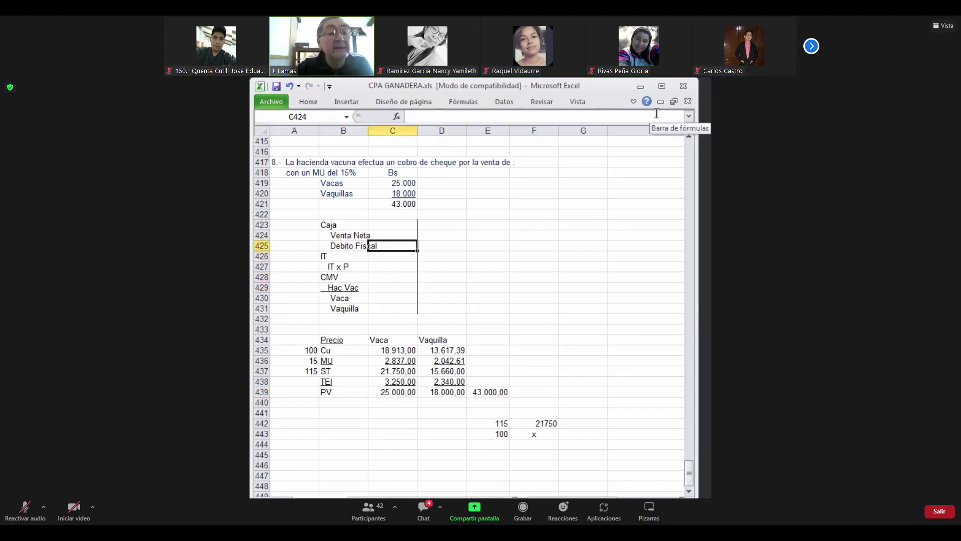
{"action": "key", "text": "Up"}
{"action": "key", "text": "Up"}
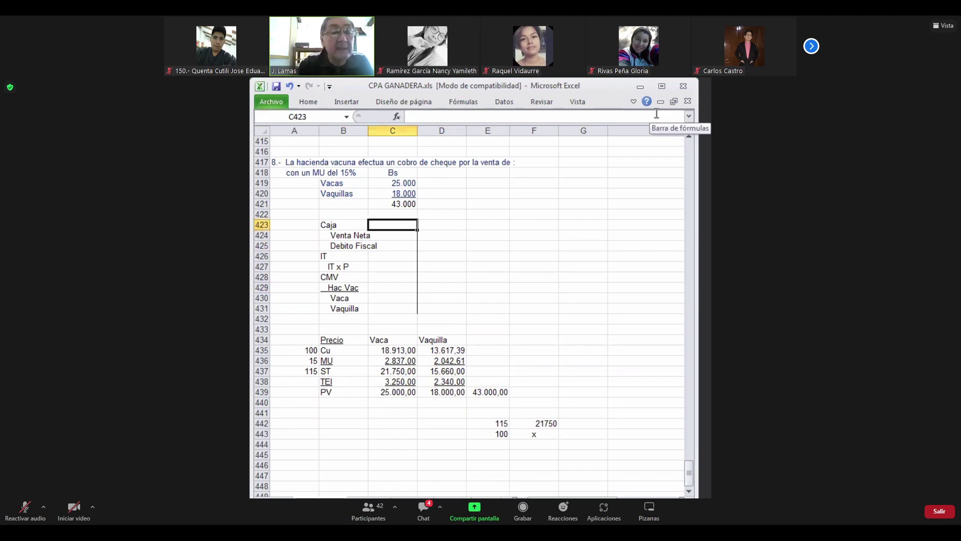
{"action": "key", "text": "F2"}
{"action": "type", "text": "43000"}
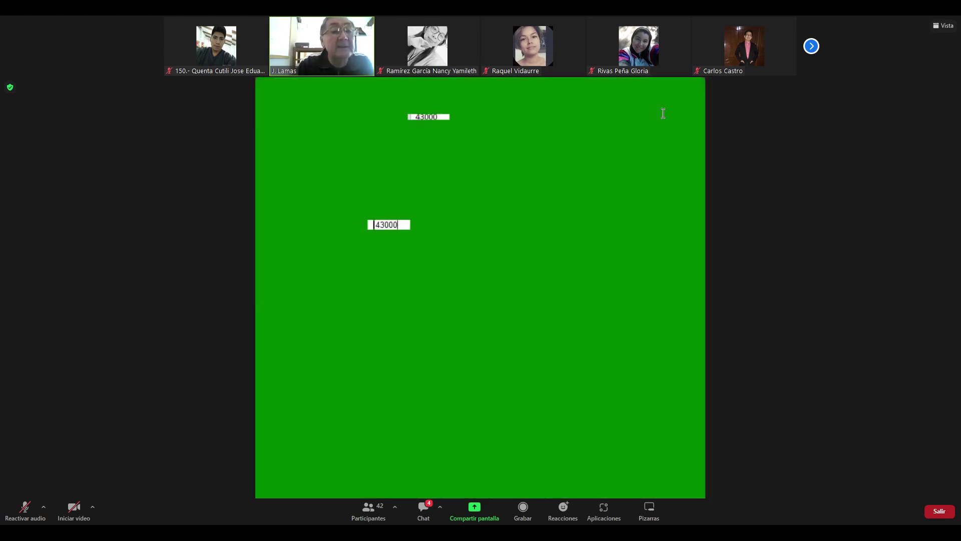
{"action": "key", "text": "Return"}
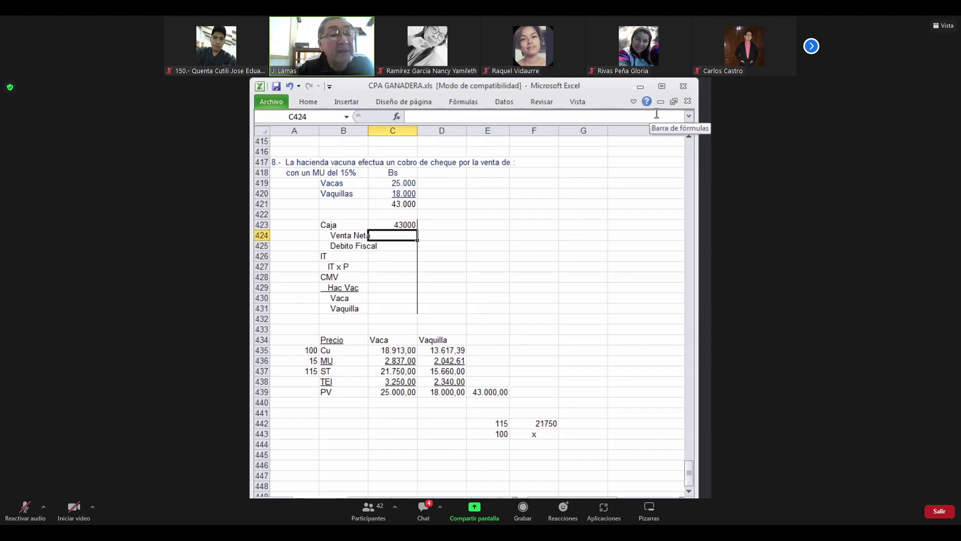
- Total the Vaca and Vaquilla TEI amounts in E438
{"action": "key", "text": "Down"}
{"action": "key", "text": "Right"}
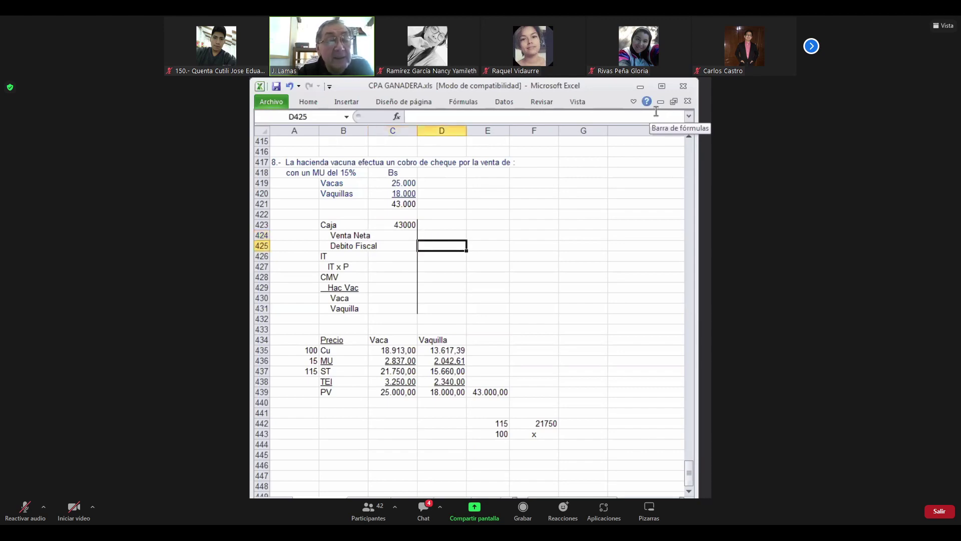
{"action": "left_click", "coordinate": [489, 382]}
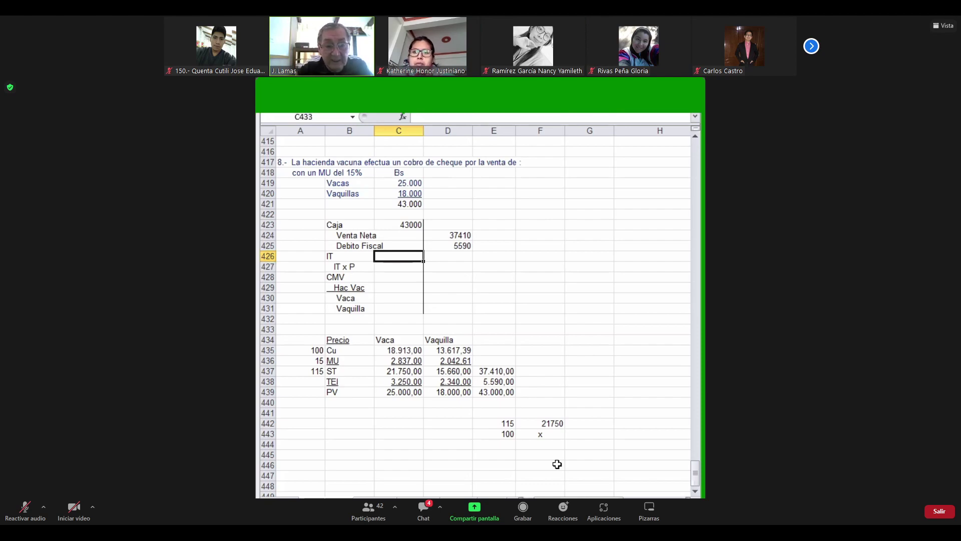
- Examine the Vaca price breakdown in column C, from the Cu amount to the PV amount
{"action": "key", "text": "Down"}
{"action": "key", "text": "Down"}
{"action": "key", "text": "Down"}
{"action": "key", "text": "Down"}
{"action": "key", "text": "Down"}
{"action": "key", "text": "Down"}
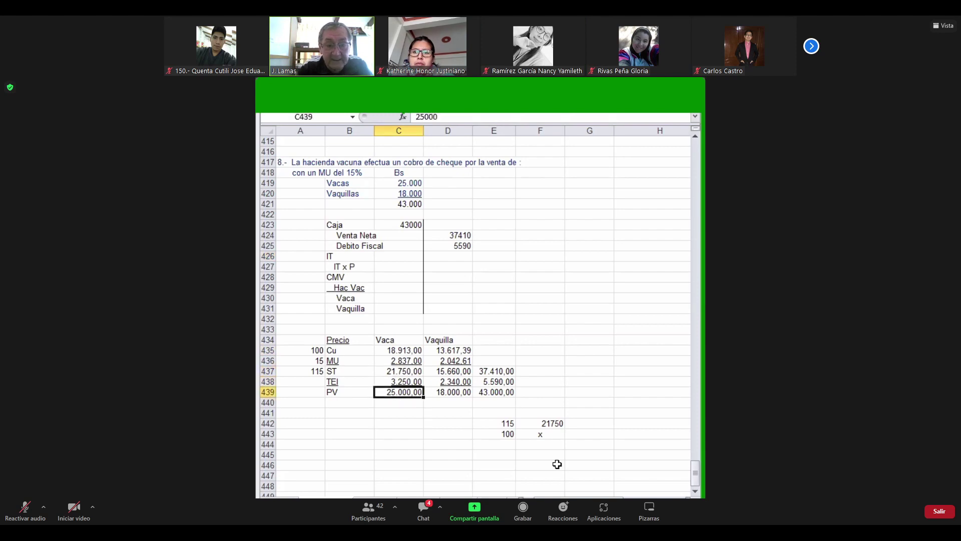
{"action": "key", "text": "Up"}
{"action": "key", "text": "Up"}
{"action": "key", "text": "Up"}
{"action": "key", "text": "Up"}
{"action": "key", "text": "Up"}
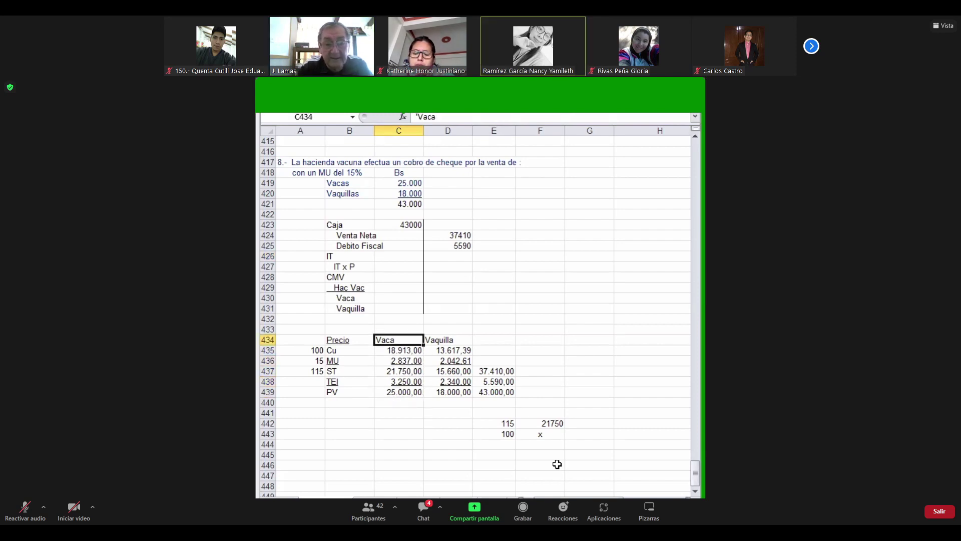
- Enter 290 as the IT debit amount in C426
{"action": "key", "text": "Up"}
{"action": "key", "text": "Up"}
{"action": "key", "text": "Up"}
{"action": "key", "text": "Up"}
{"action": "key", "text": "Up"}
{"action": "key", "text": "Up"}
{"action": "key", "text": "Up"}
{"action": "key", "text": "Up"}
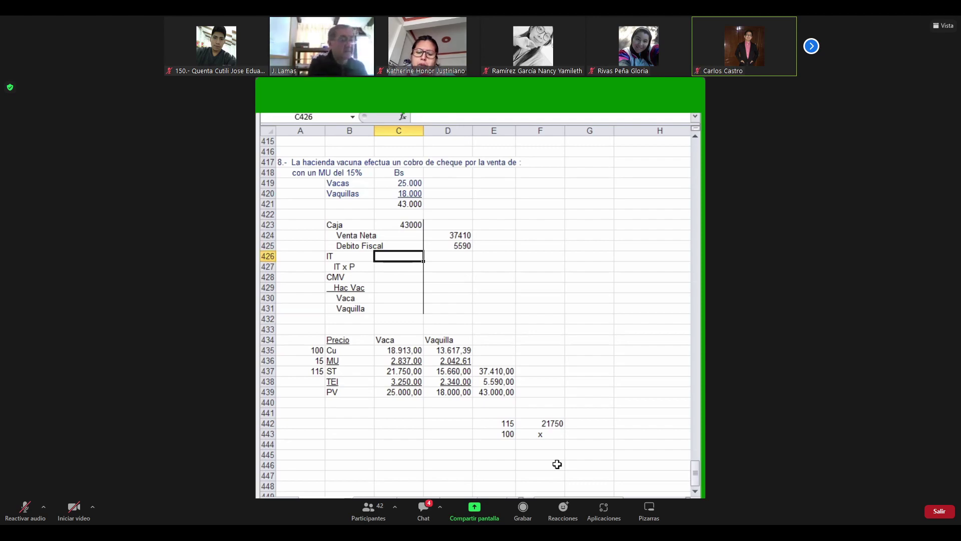
{"action": "type", "text": "2"}
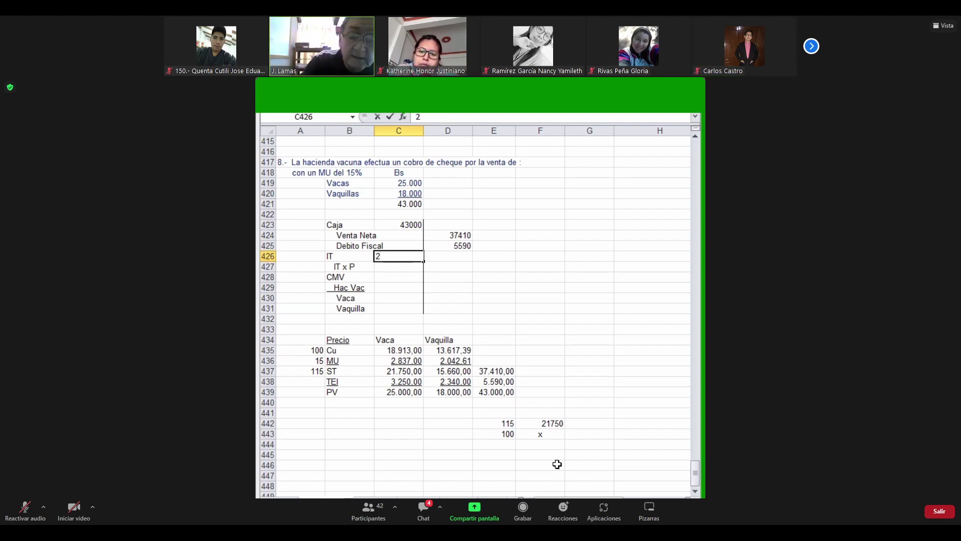
{"action": "type", "text": "90"}
{"action": "key", "text": "Return"}
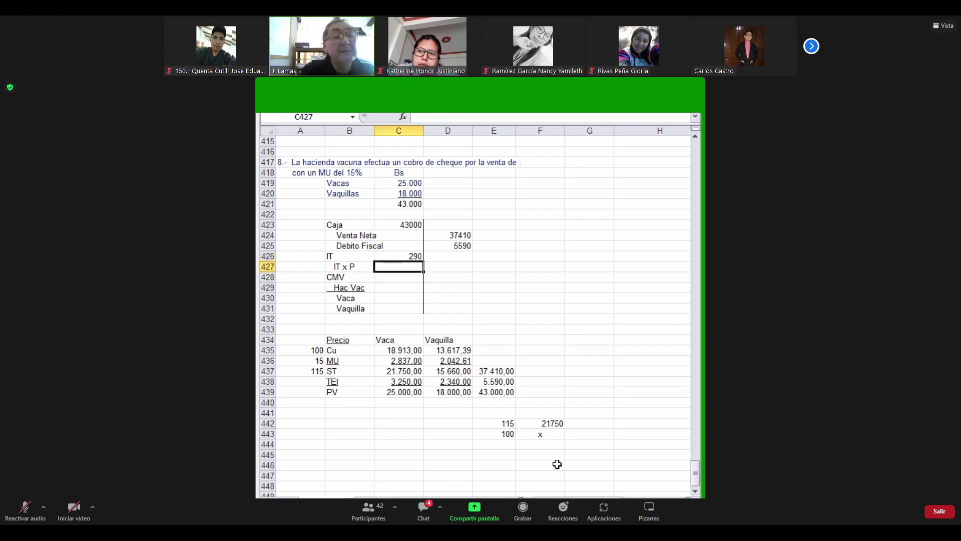
- Correct the IT debit amount in C426 to 1290
{"action": "key", "text": "Right"}
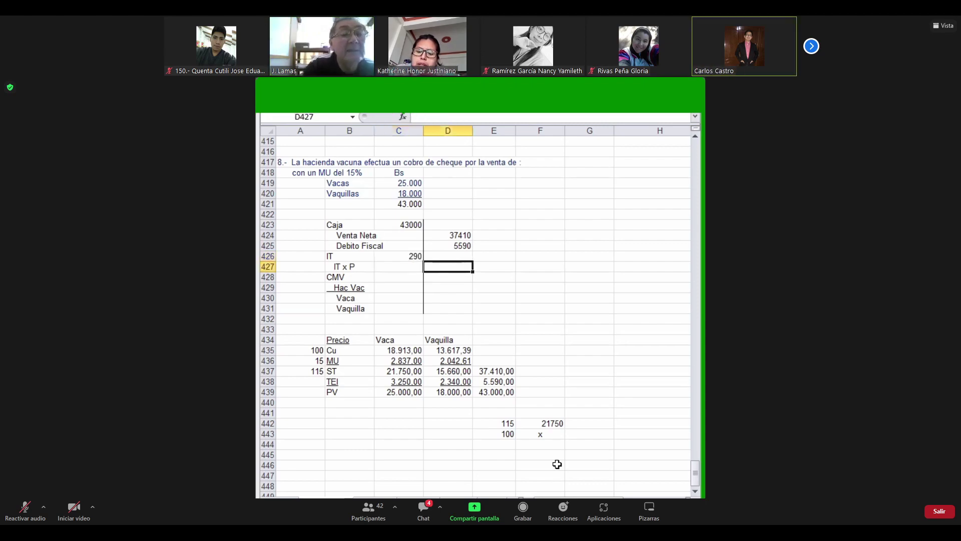
{"action": "key", "text": "Up"}
{"action": "key", "text": "Left"}
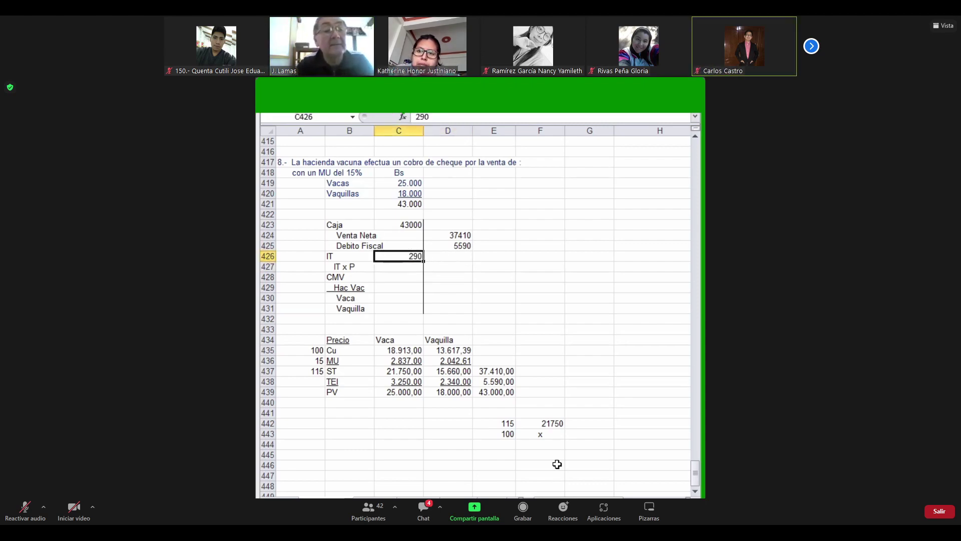
{"action": "type", "text": "12"}
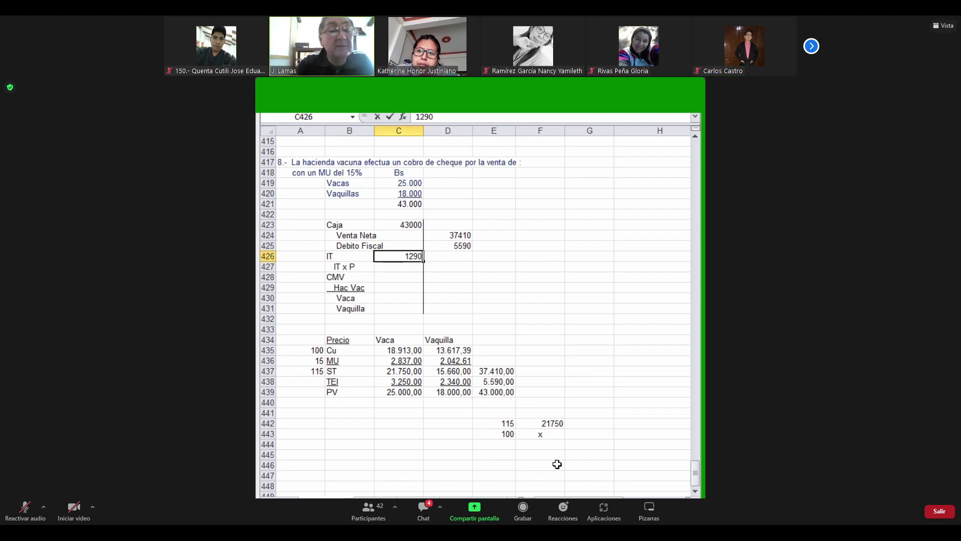
{"action": "key", "text": "Return"}
- Enter 1290 as the IT x P credit amount in D427
{"action": "key", "text": "Right"}
{"action": "type", "text": "12"}
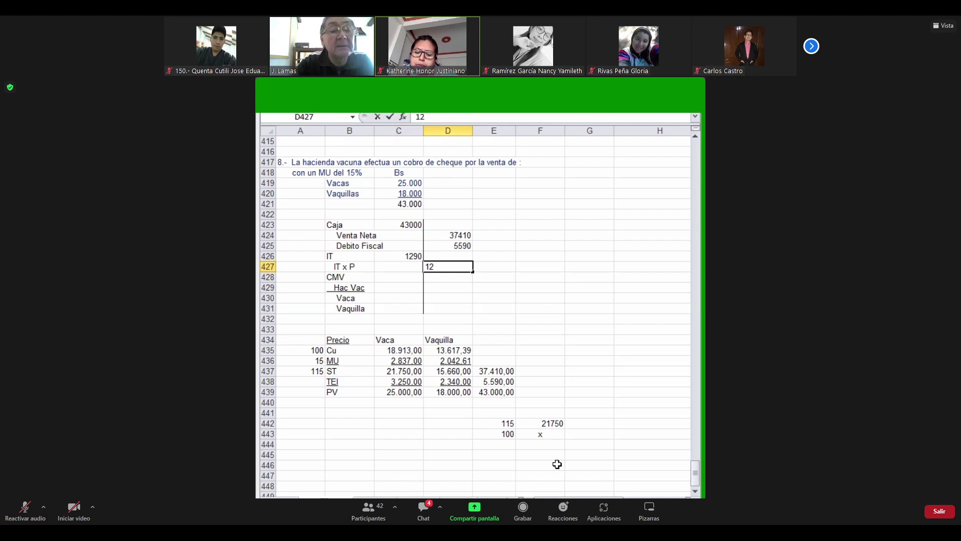
{"action": "type", "text": "90"}
{"action": "key", "text": "Return"}
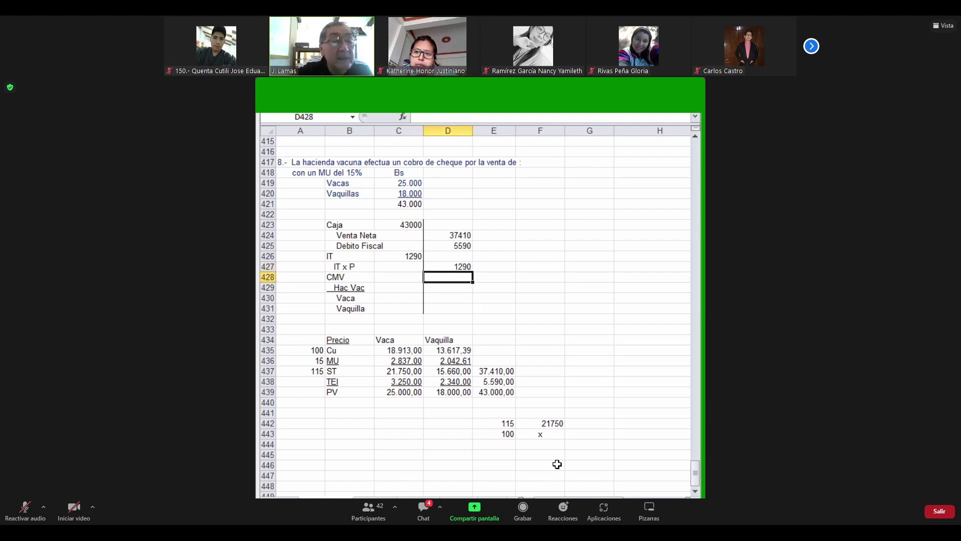
- Enter the Vaca cost of 18913 as the credit amount of the Vaca sub-account in D430
{"action": "key", "text": "Down"}
{"action": "key", "text": "Down"}
{"action": "key", "text": "Left"}
{"action": "key", "text": "Left"}
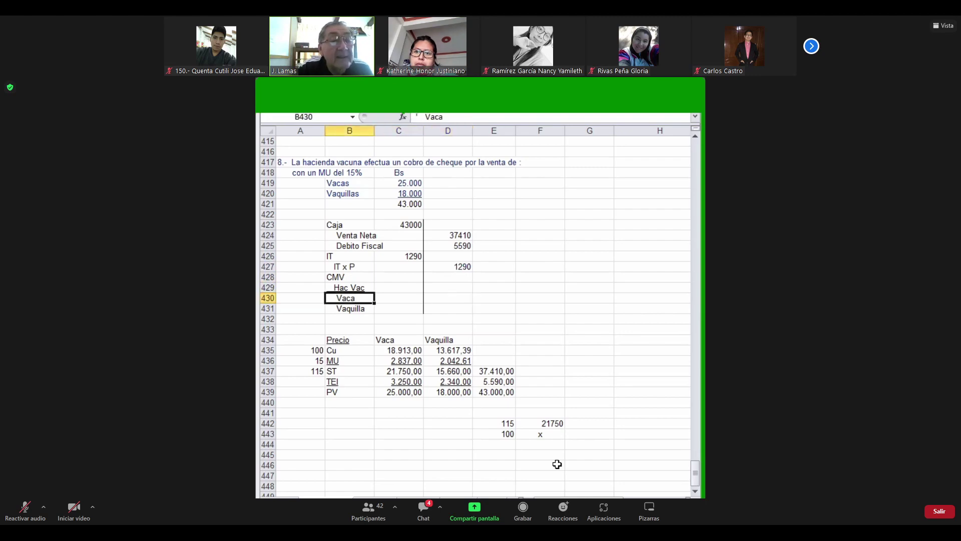
{"action": "key", "text": "Right"}
{"action": "key", "text": "Right"}
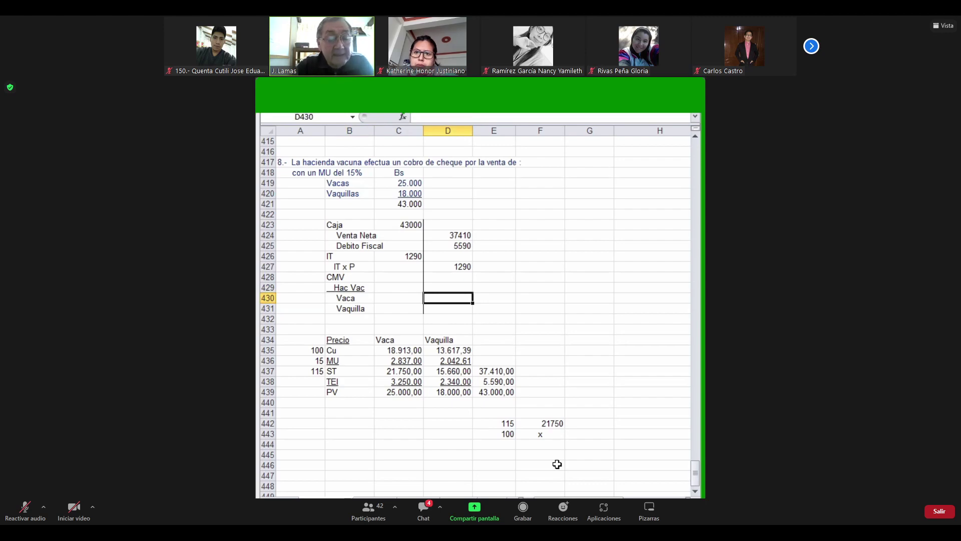
{"action": "type", "text": "18913"}
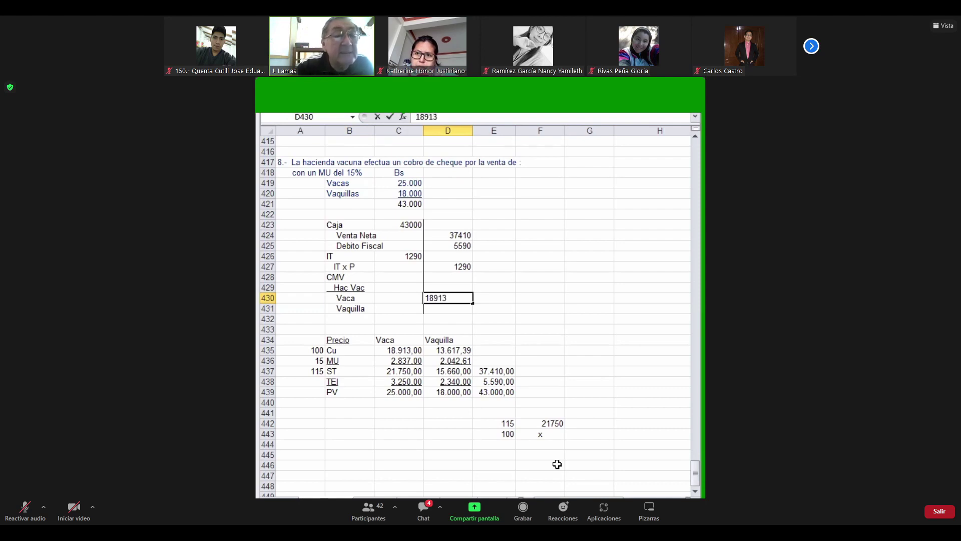
{"action": "key", "text": "Return"}
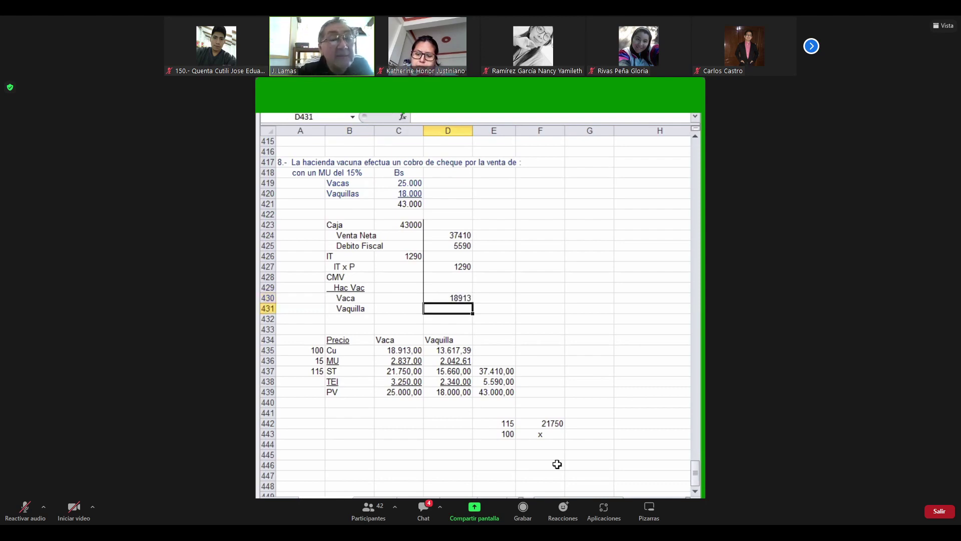
- Enter the Vaquilla cost of 13617,39 as the credit amount of the Vaquilla sub-account in D431
{"action": "type", "text": "13617,39"}
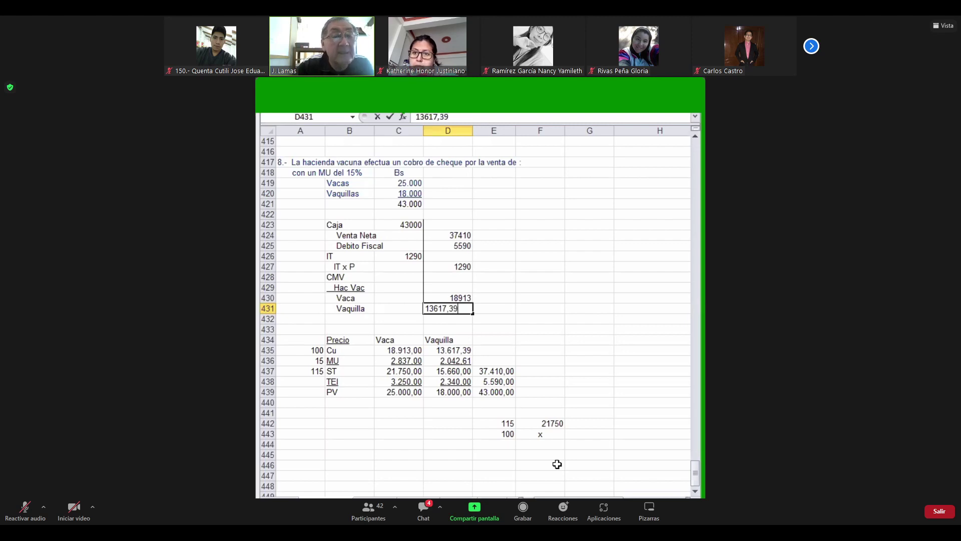
{"action": "key", "text": "ctrl+Return"}
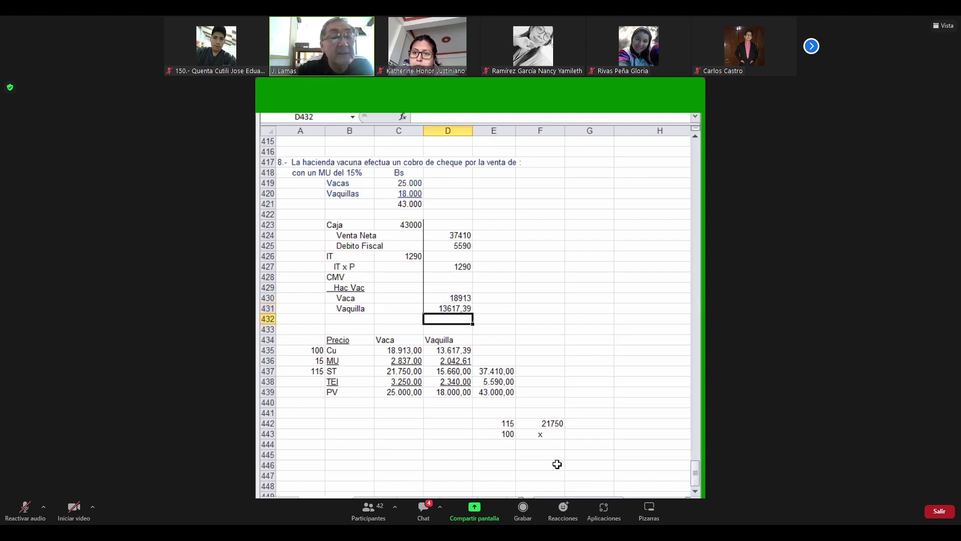
{"action": "key", "text": "Up"}
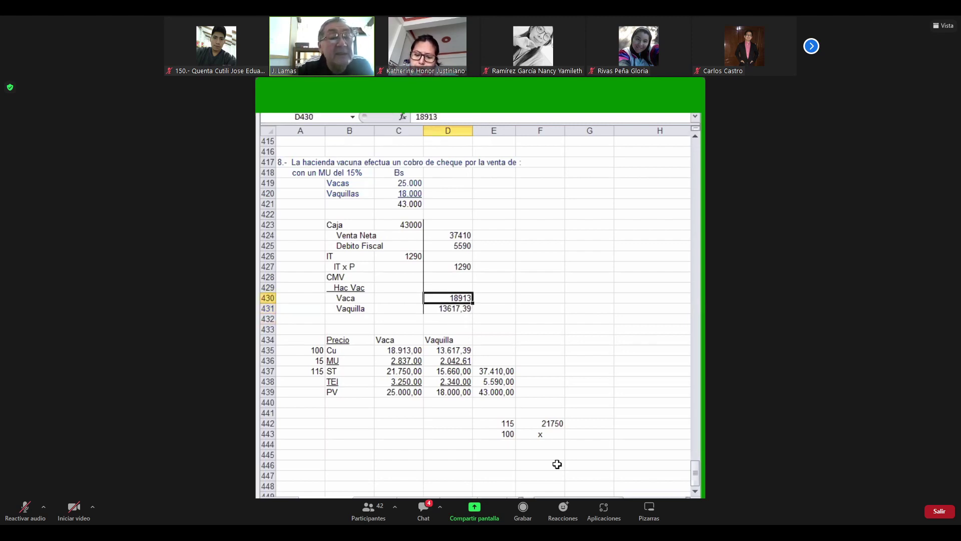
{"action": "key", "text": "Down"}
{"action": "key", "text": "Up"}
{"action": "key", "text": "Left"}
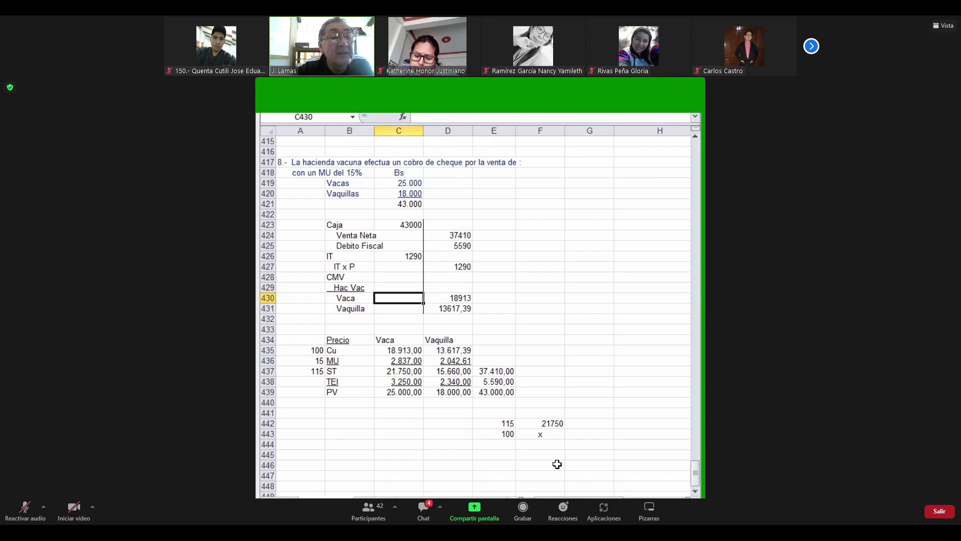
{"action": "key", "text": "Left"}
{"action": "key", "text": "Up"}
{"action": "key", "text": "Up"}
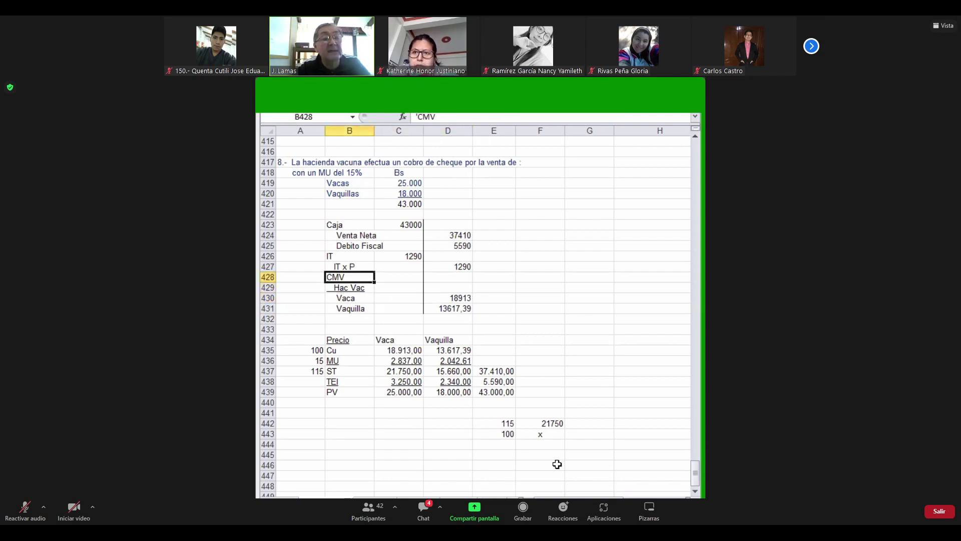
{"action": "key", "text": "Down"}
{"action": "key", "text": "Down"}
{"action": "key", "text": "Down"}
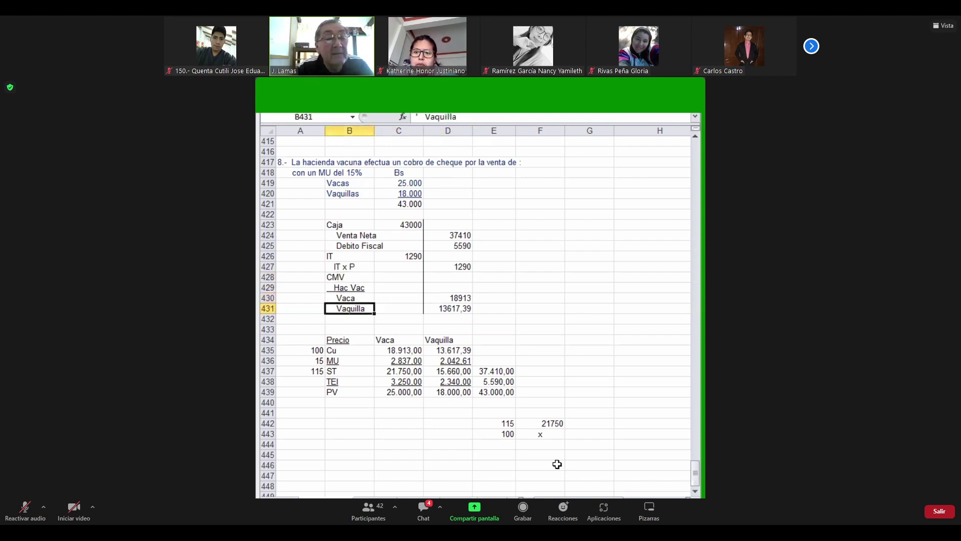
- Copy the ST row's sum formula from E437 into E435 to total the Cu costs of Vaca and Vaquilla
{"action": "key", "text": "Right"}
{"action": "key", "text": "Right"}
{"action": "key", "text": "Down"}
{"action": "key", "text": "Down"}
{"action": "key", "text": "Down"}
{"action": "key", "text": "Down"}
{"action": "key", "text": "Down"}
{"action": "key", "text": "Down"}
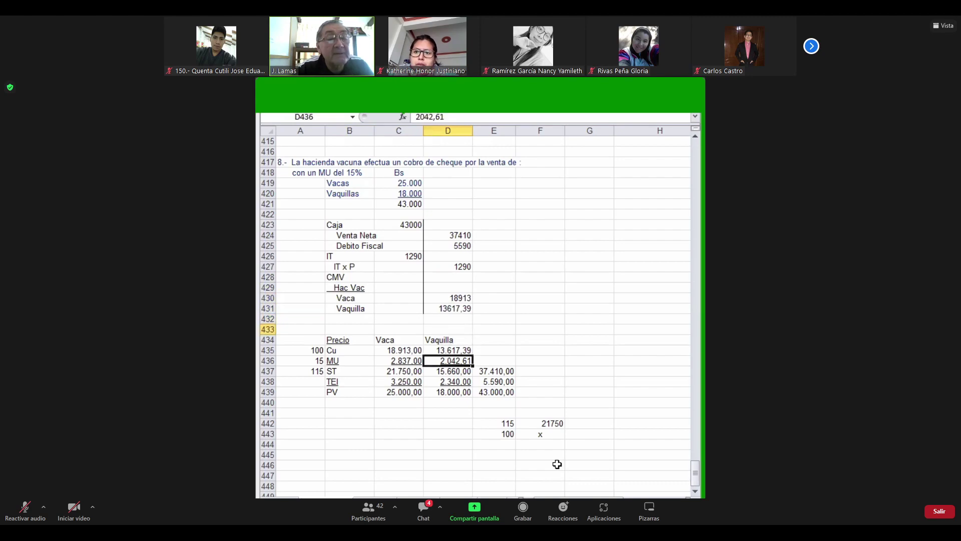
{"action": "key", "text": "Right"}
{"action": "key", "text": "ctrl+c"}
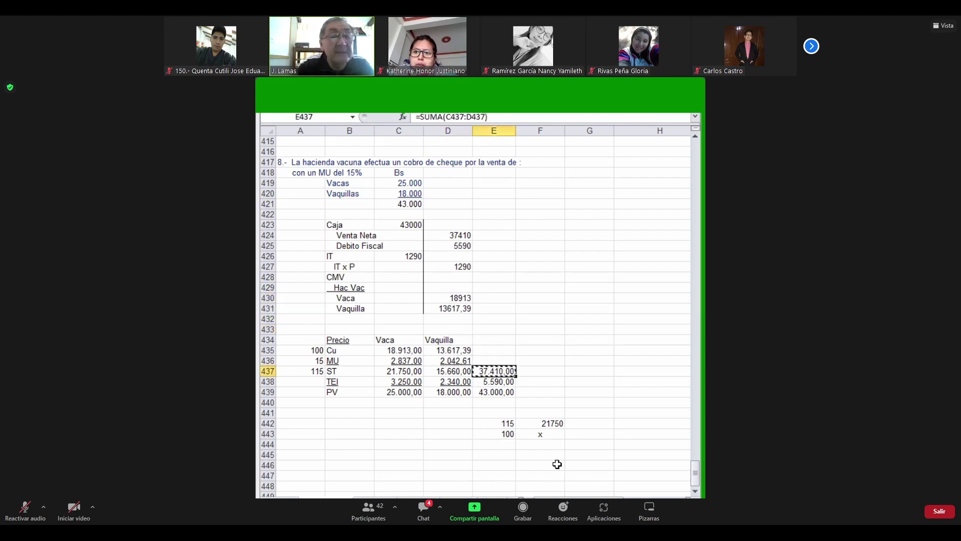
{"action": "key", "text": "Up"}
{"action": "key", "text": "Up"}
{"action": "key", "text": "ctrl+v"}
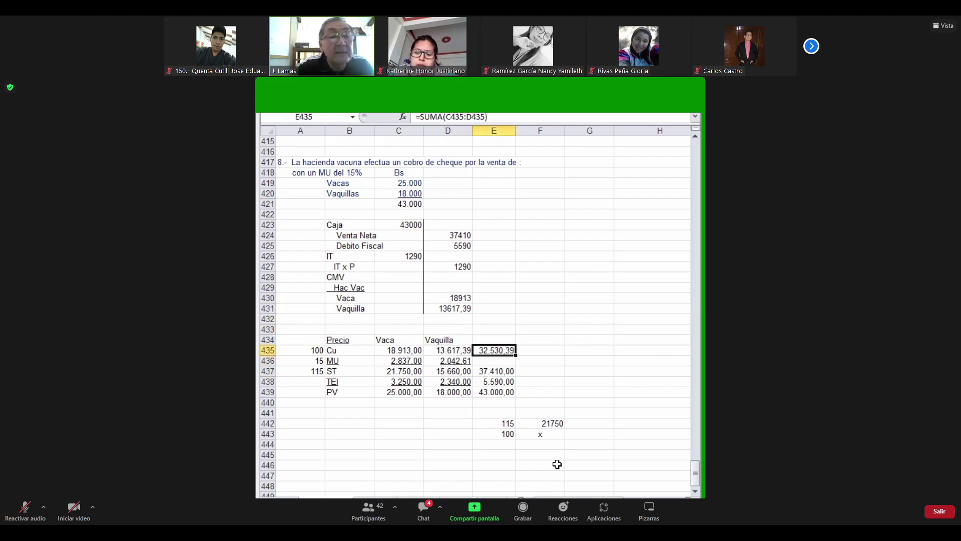
- Enter the total cost of 32530,39 as the CMV debit amount in C428
{"action": "key", "text": "Left"}
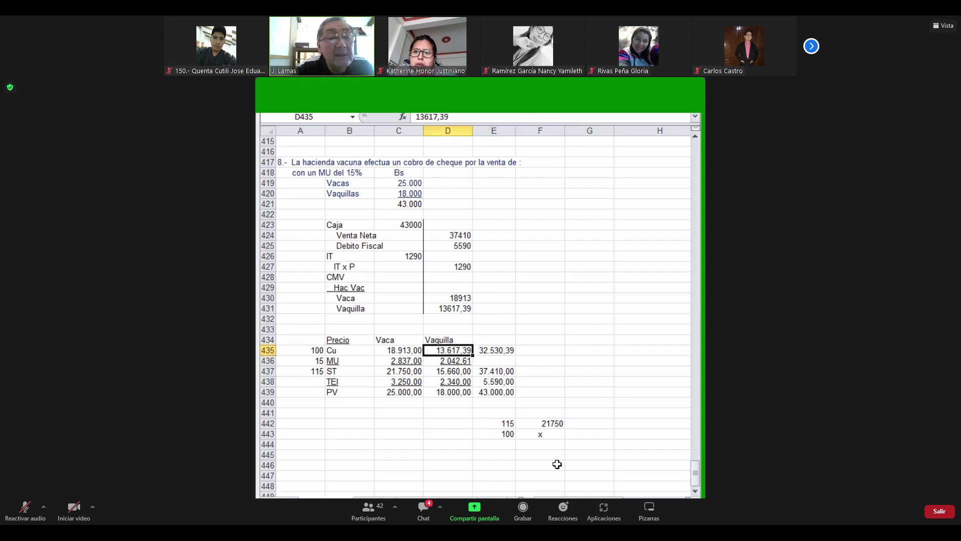
{"action": "key", "text": "Left"}
{"action": "key", "text": "Up"}
{"action": "key", "text": "Up"}
{"action": "key", "text": "Up"}
{"action": "key", "text": "Up"}
{"action": "key", "text": "Up"}
{"action": "key", "text": "Up"}
{"action": "key", "text": "Up"}
{"action": "key", "text": "Up"}
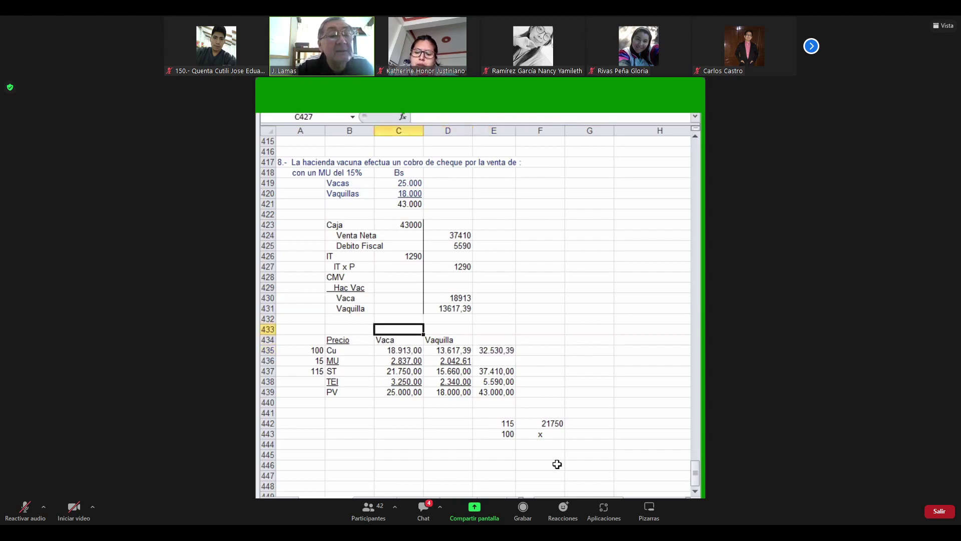
{"action": "key", "text": "Down"}
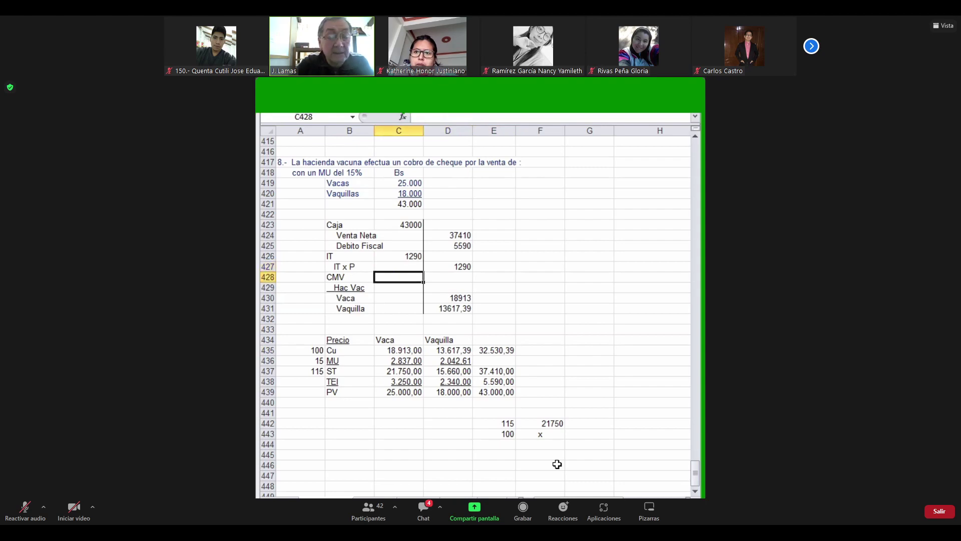
{"action": "type", "text": "3"}
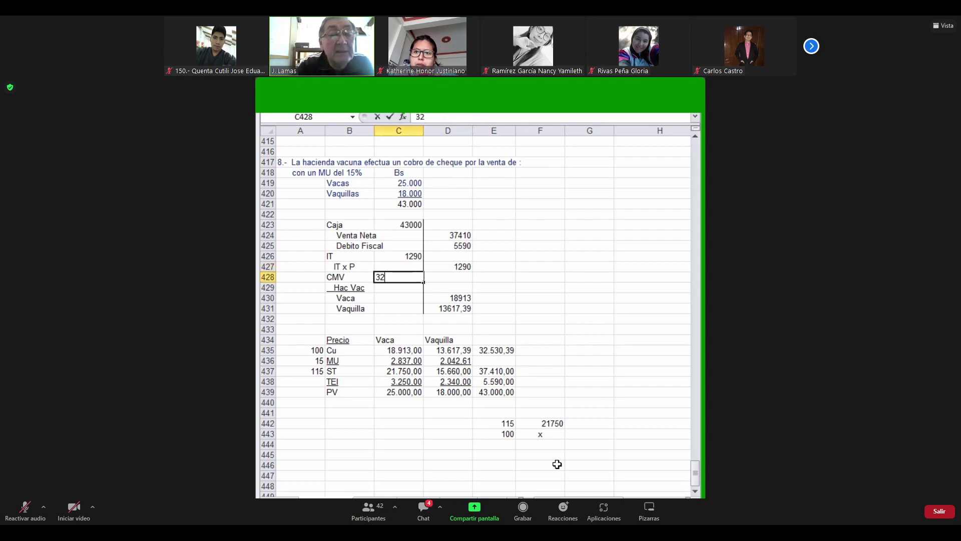
{"action": "type", "text": "25"}
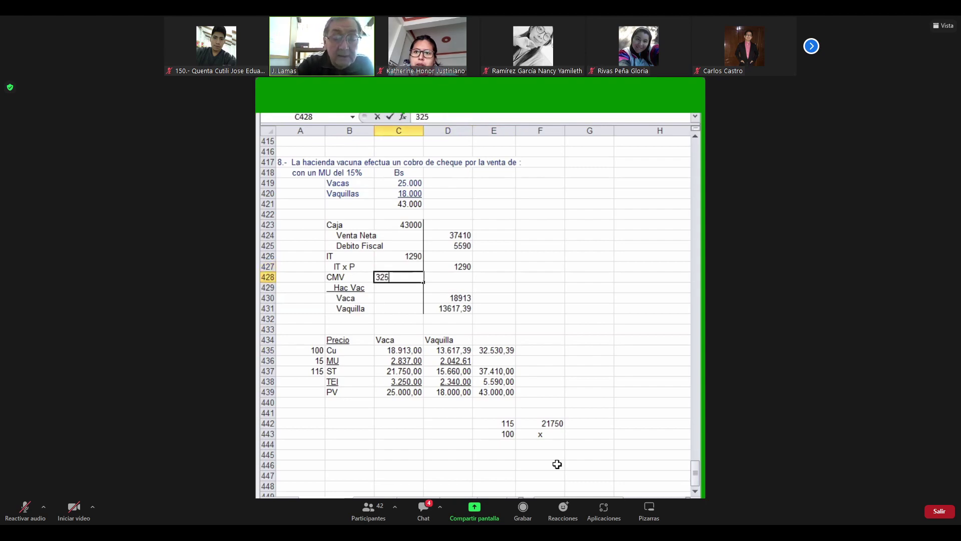
{"action": "type", "text": "30"}
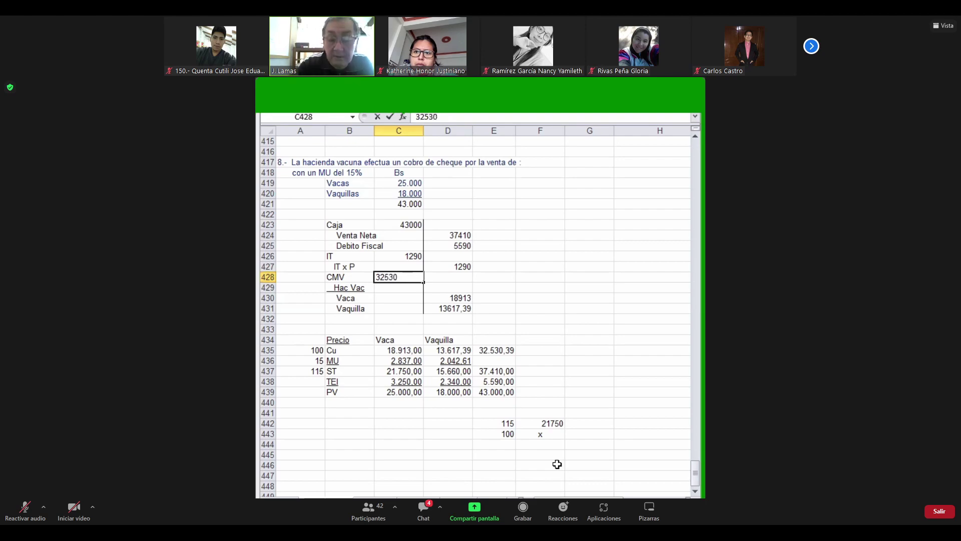
{"action": "type", "text": ",39"}
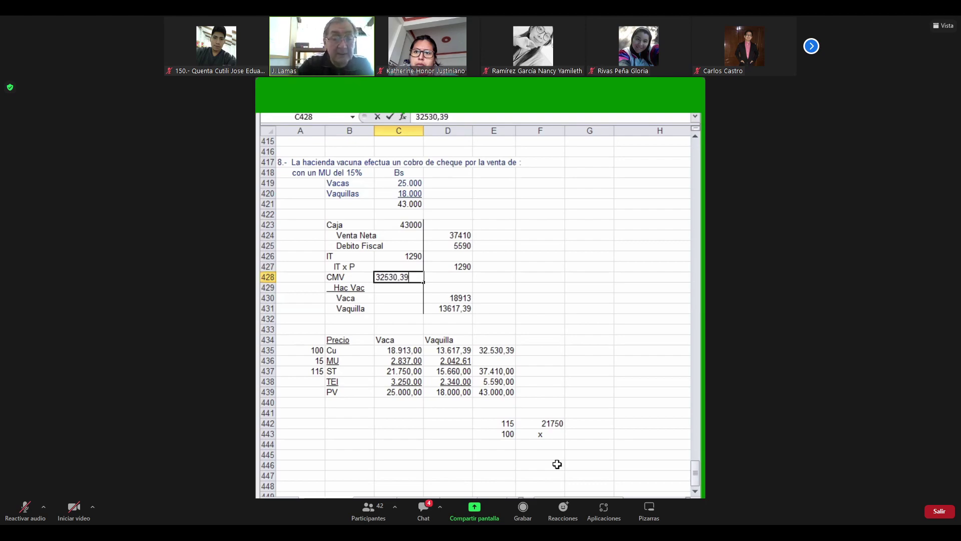
{"action": "key", "text": "Return"}
- Format the journal entry's amounts in C423:D432 as numbers with two decimals and a thousands separator
{"action": "key", "text": "Up"}
{"action": "key", "text": "Up"}
{"action": "key", "text": "Up"}
{"action": "key", "text": "Up"}
{"action": "key", "text": "Up"}
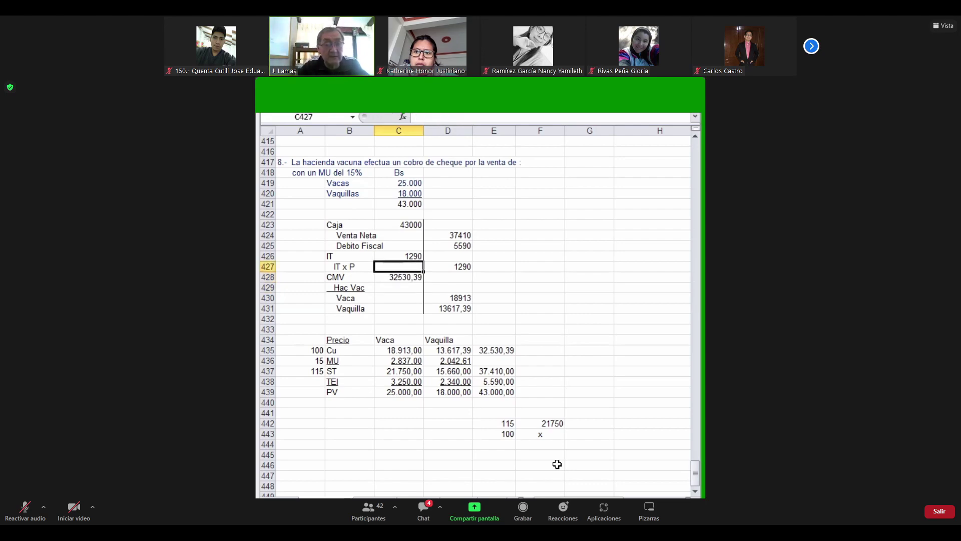
{"action": "key", "text": "Up"}
{"action": "key", "text": "Up"}
{"action": "key", "text": "shift+Right"}
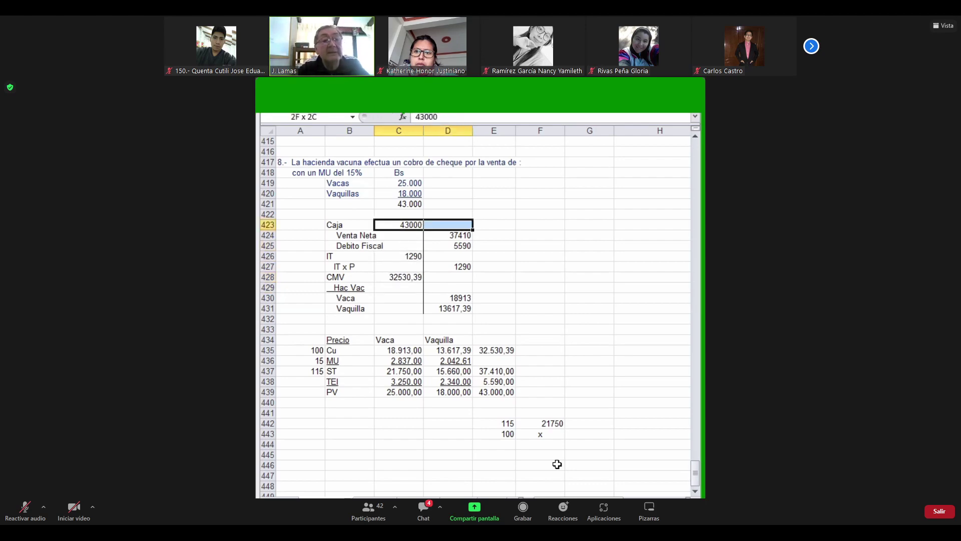
{"action": "key", "text": "shift+Down"}
{"action": "key", "text": "shift+Down"}
{"action": "key", "text": "shift+Down"}
{"action": "key", "text": "shift+Down"}
{"action": "key", "text": "shift+Down"}
{"action": "key", "text": "shift+Down"}
{"action": "key", "text": "shift+Down"}
{"action": "key", "text": "shift+Down"}
{"action": "key", "text": "shift+Down"}
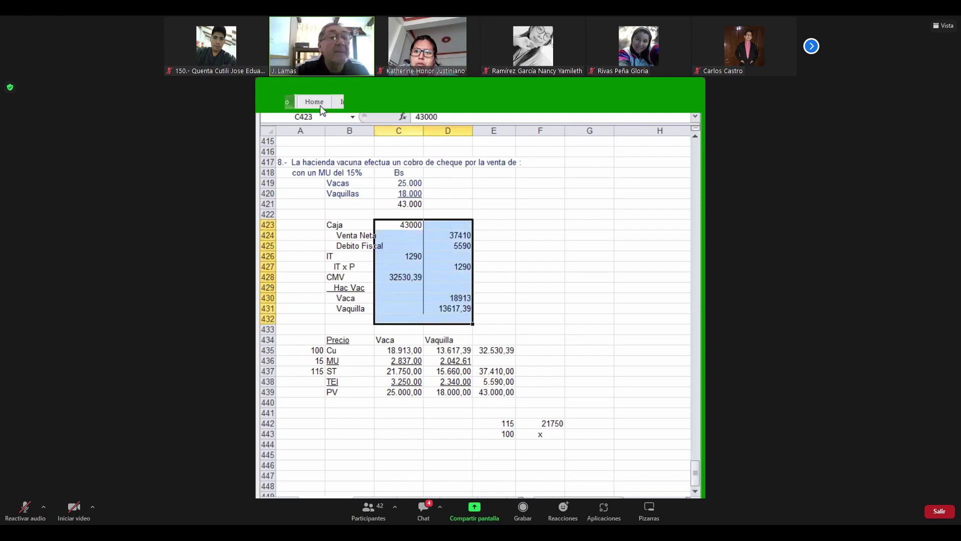
{"action": "left_click", "coordinate": [315, 102]}
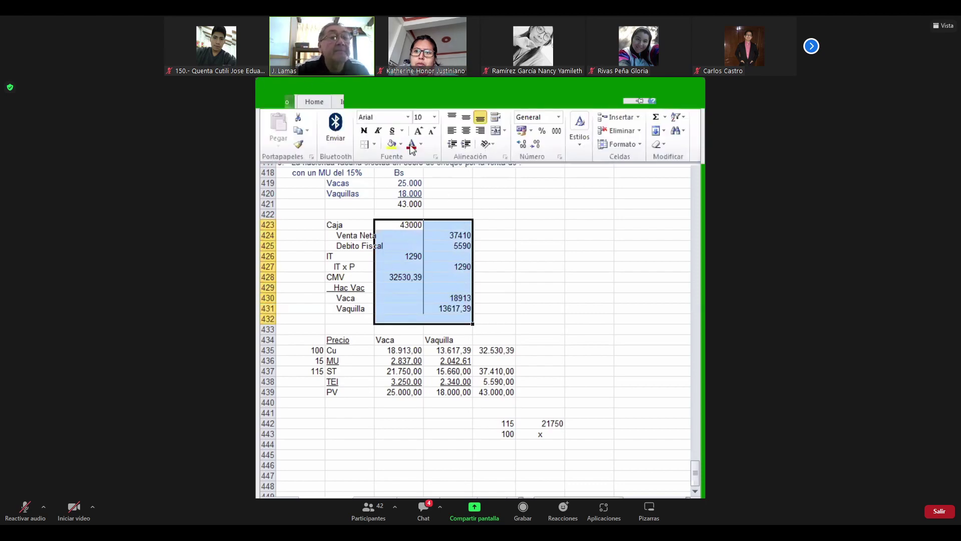
{"action": "left_click", "coordinate": [435, 156]}
{"action": "left_click", "coordinate": [467, 220]}
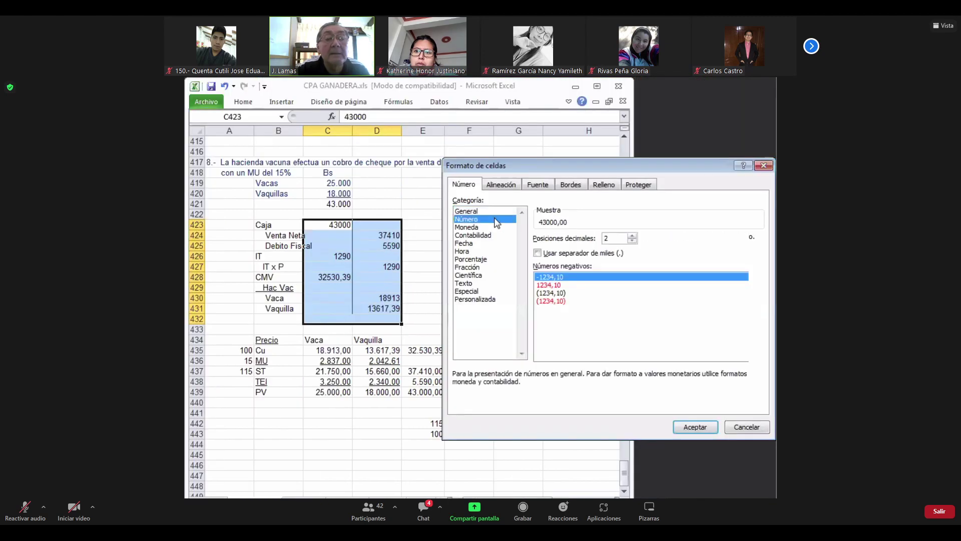
{"action": "left_click", "coordinate": [538, 253]}
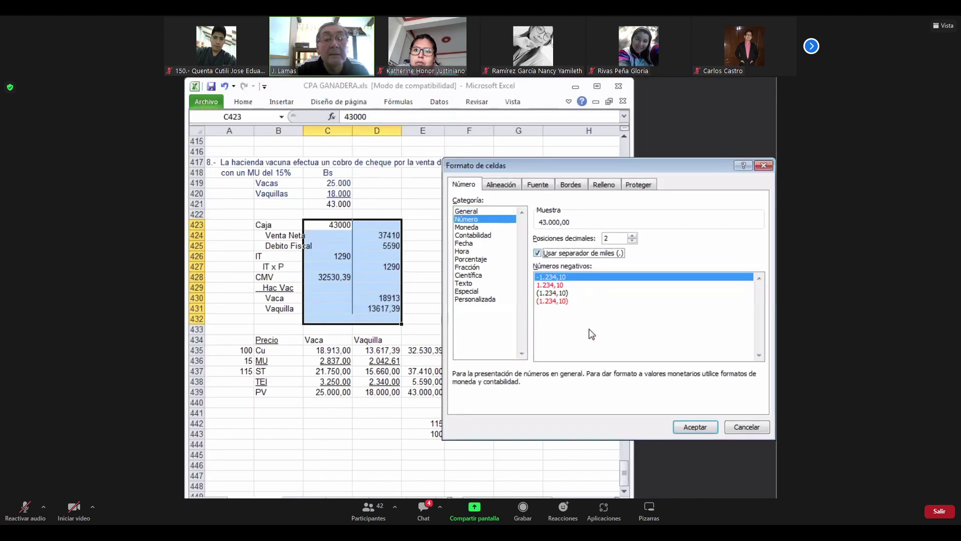
{"action": "left_click", "coordinate": [695, 427]}
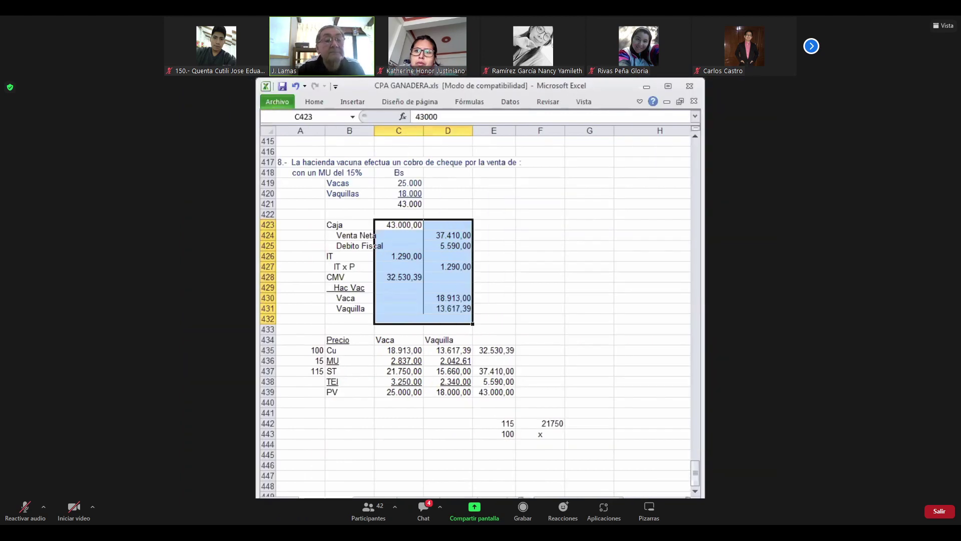
- Extend the journal entry's vertical divider line from C431 down to C432
{"action": "key", "text": "Down"}
{"action": "key", "text": "Down"}
{"action": "key", "text": "Down"}
{"action": "key", "text": "Down"}
{"action": "key", "text": "Down"}
{"action": "key", "text": "Down"}
{"action": "key", "text": "Down"}
{"action": "key", "text": "Down"}
{"action": "key", "text": "Down"}
{"action": "key", "text": "Down"}
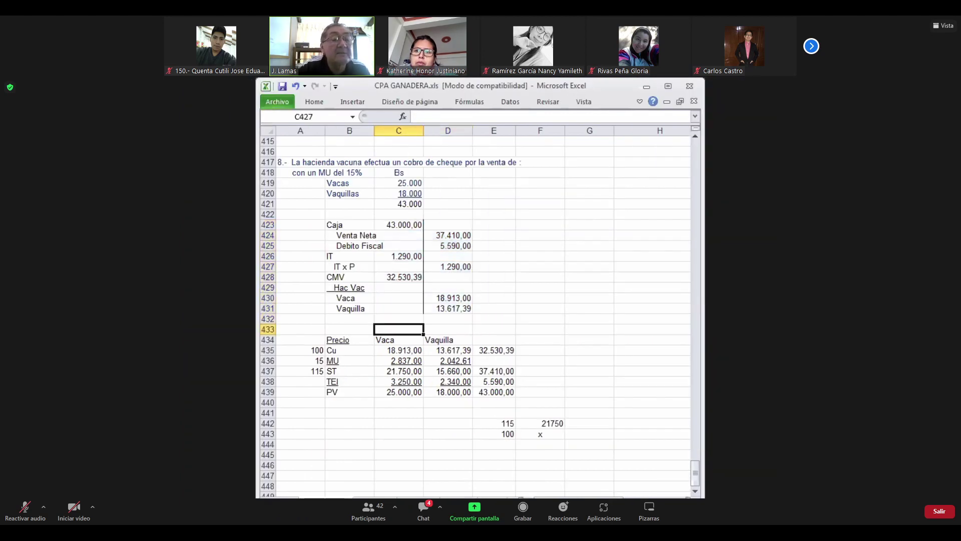
{"action": "left_click", "coordinate": [399, 309]}
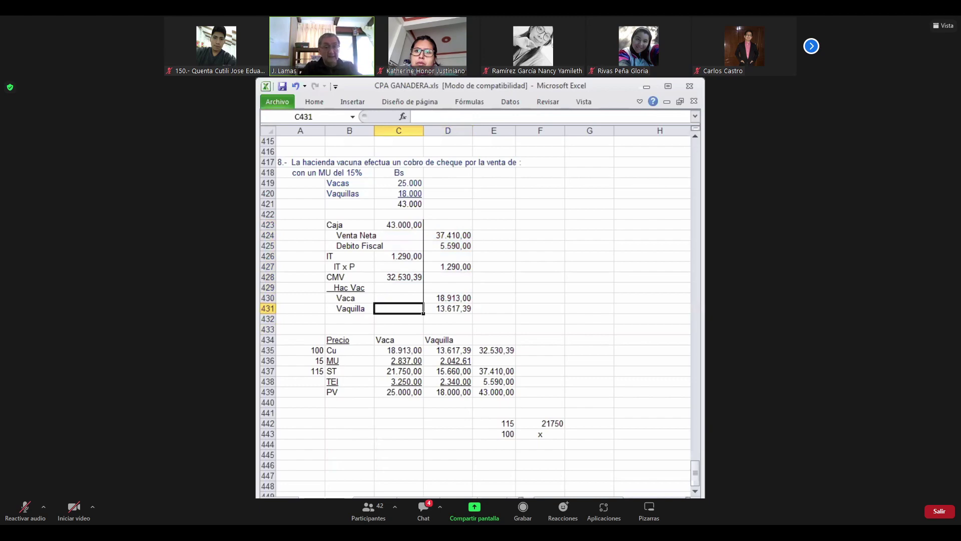
{"action": "left_click", "coordinate": [449, 309]}
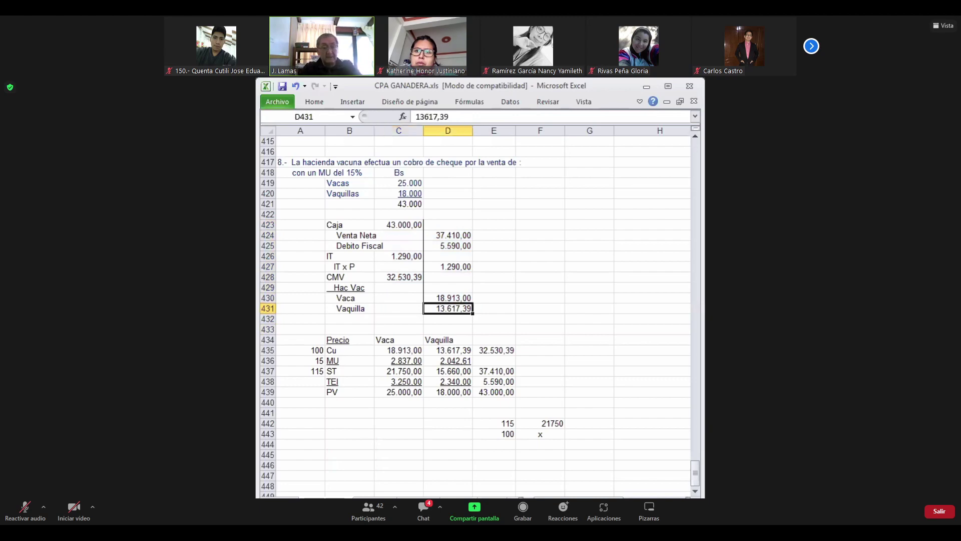
{"action": "left_click", "coordinate": [399, 309]}
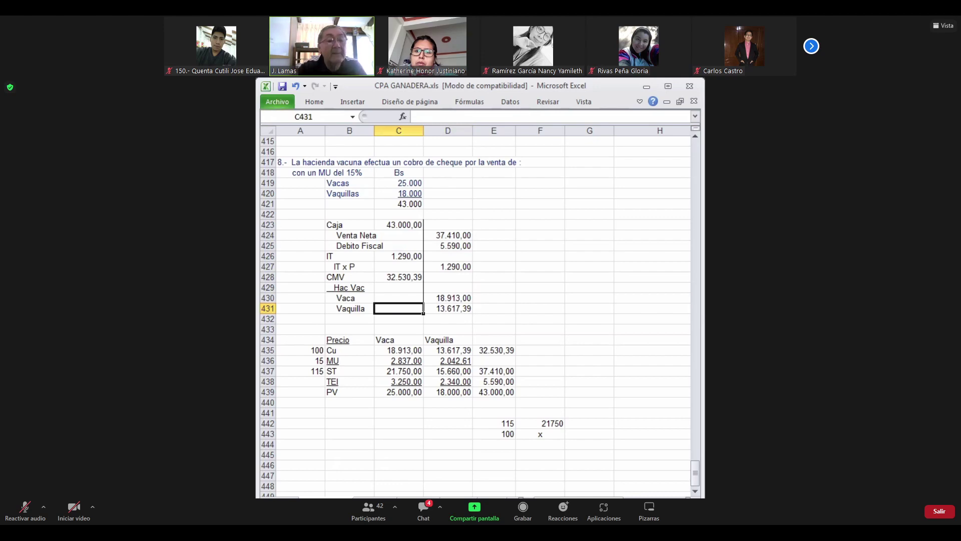
{"action": "left_click", "coordinate": [398, 319]}
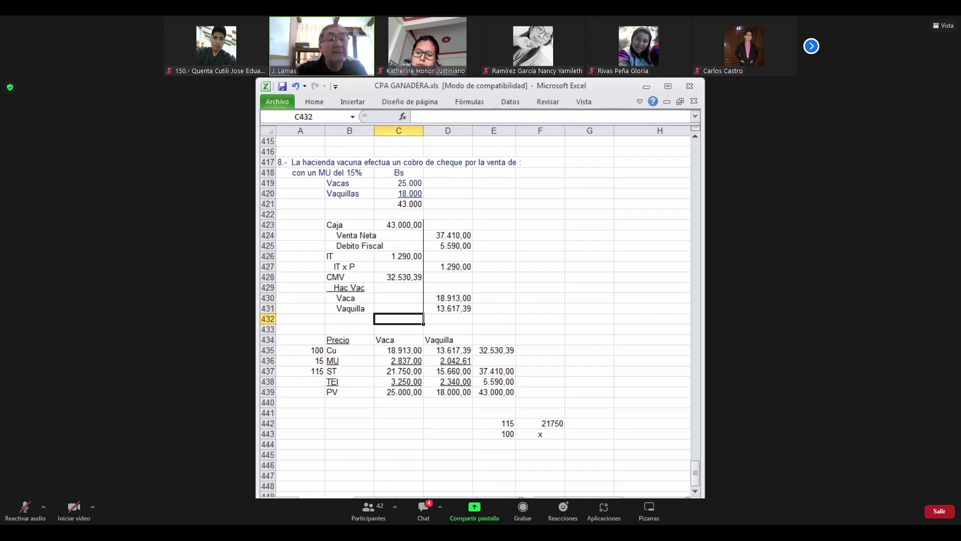
- Apply underlining to C431:D431 in the last row of the journal entry, above the totals row
{"action": "left_click", "coordinate": [398, 309]}
{"action": "left_click_drag", "start_coordinate": [399, 309], "coordinate": [448, 309]}
{"action": "left_click", "coordinate": [325, 103]}
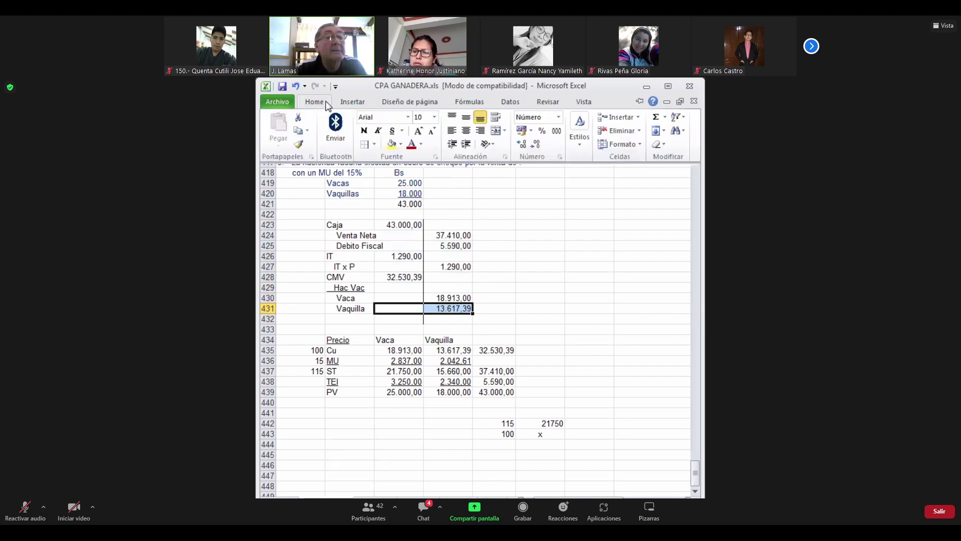
{"action": "left_click", "coordinate": [394, 133]}
{"action": "key", "text": "Down"}
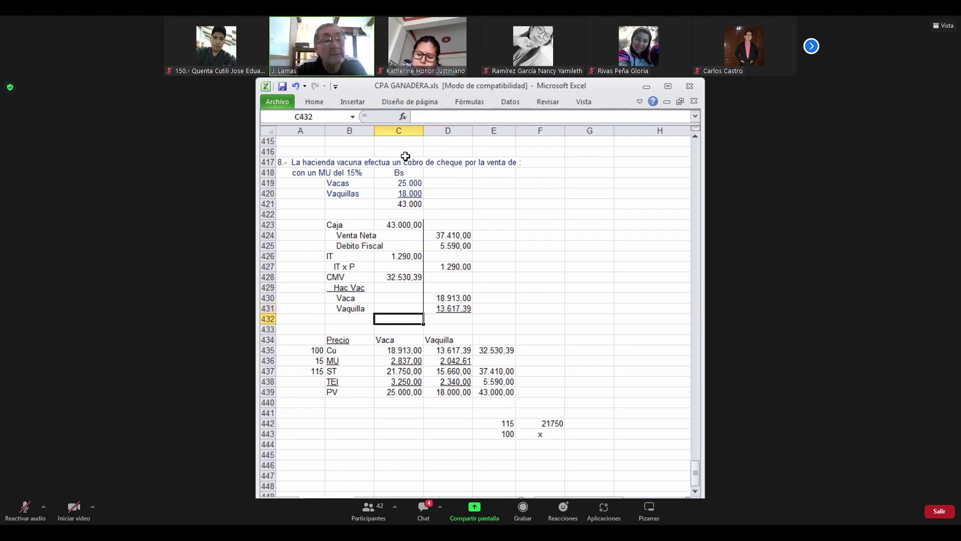
- Total the journal entry's debit column in C432 with a SUMA formula covering the amounts from Caja down to row 431
{"action": "left_click", "coordinate": [320, 103]}
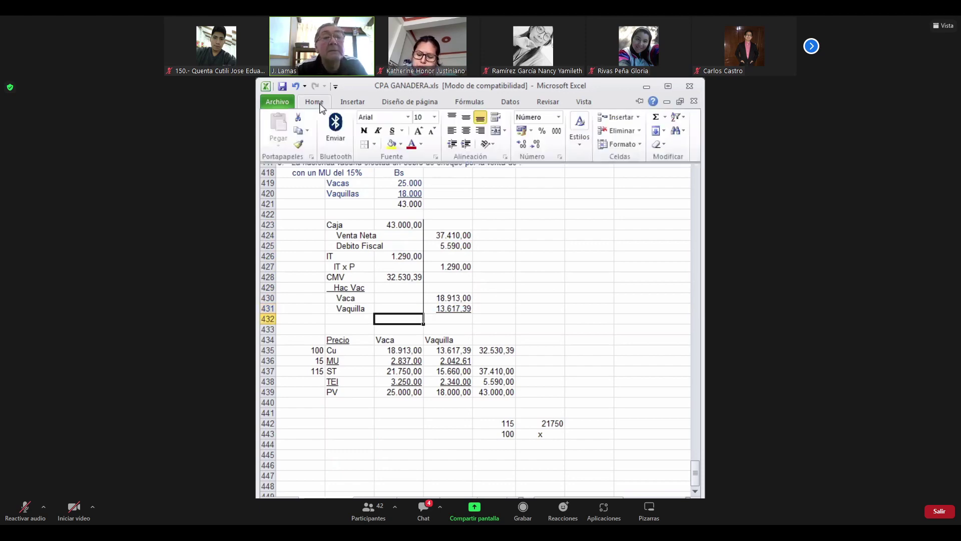
{"action": "left_click", "coordinate": [656, 118]}
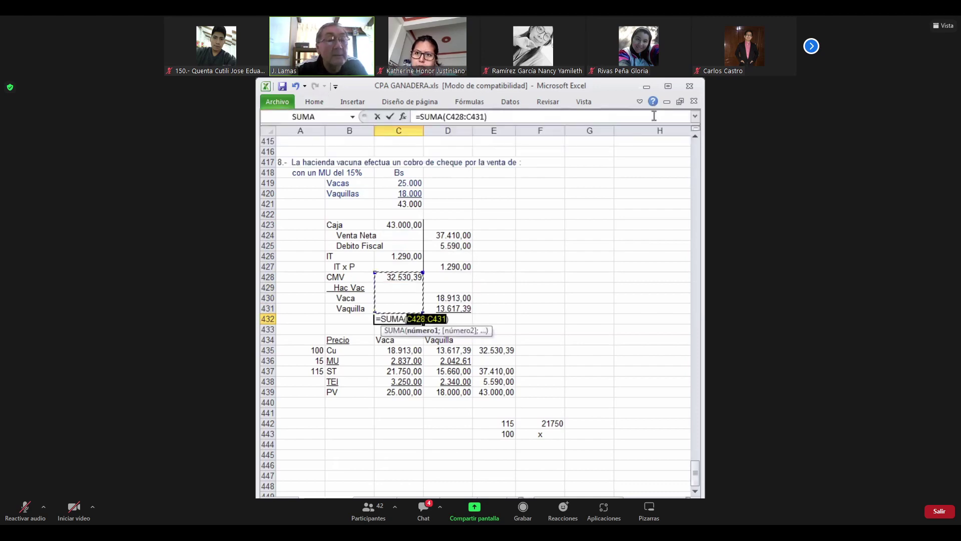
{"action": "key", "text": "Up"}
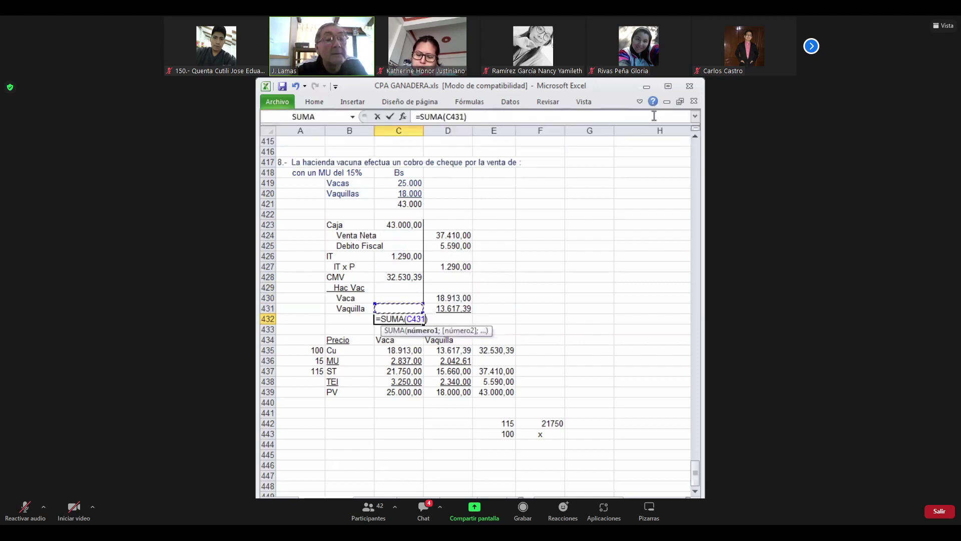
{"action": "key", "text": "Return"}
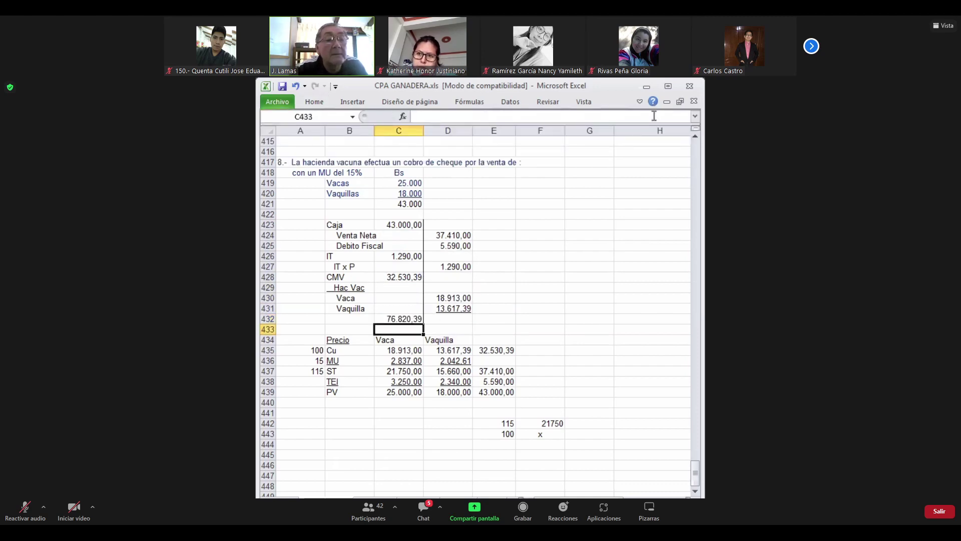